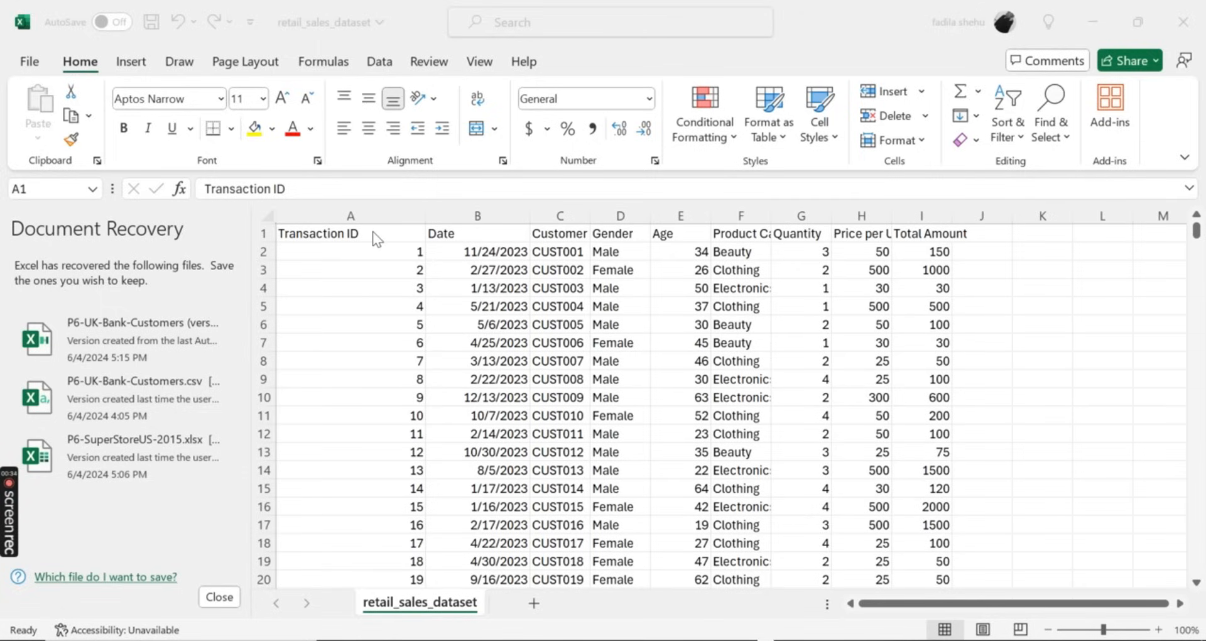
# Widen the Product Category column in the retail_sales_dataset sheet so its full header and entries fit
pyautogui.scroll(-20, 369, 364)
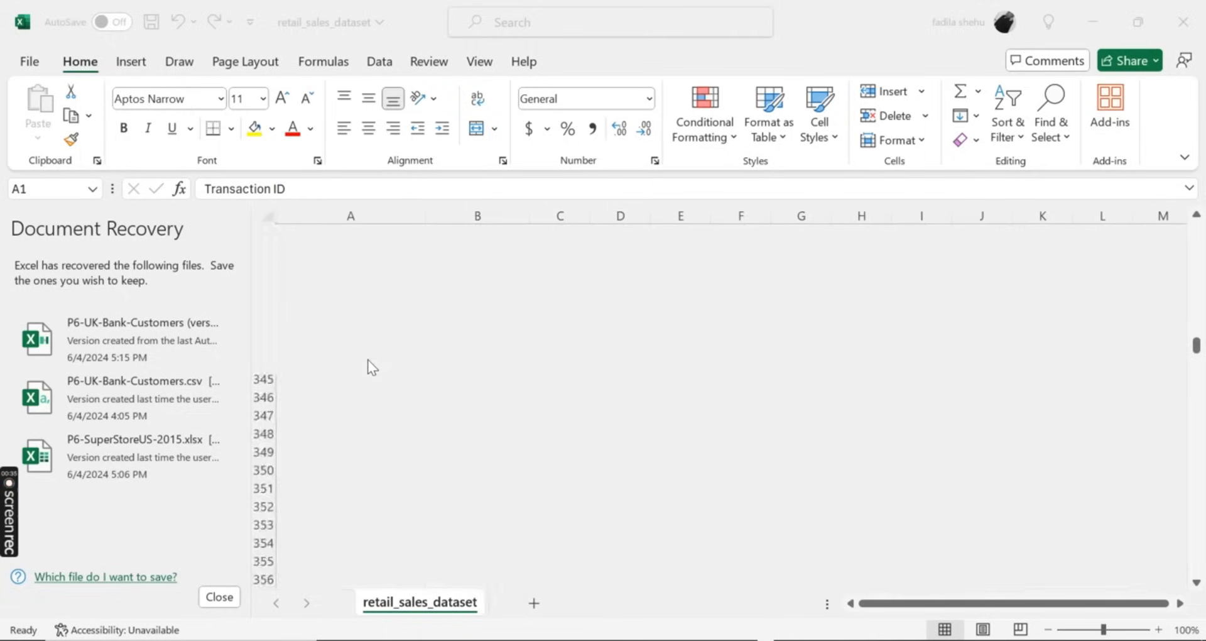
pyautogui.scroll(-20, 368, 360)
pyautogui.scroll(20, 368, 360)
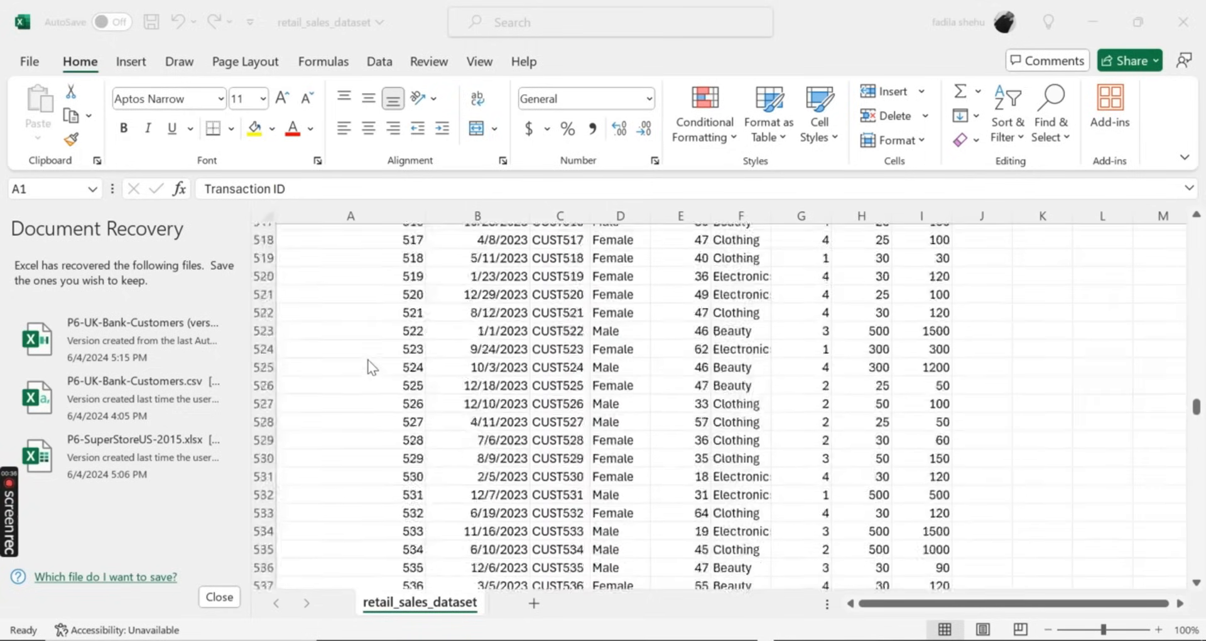
pyautogui.scroll(20, 372, 367)
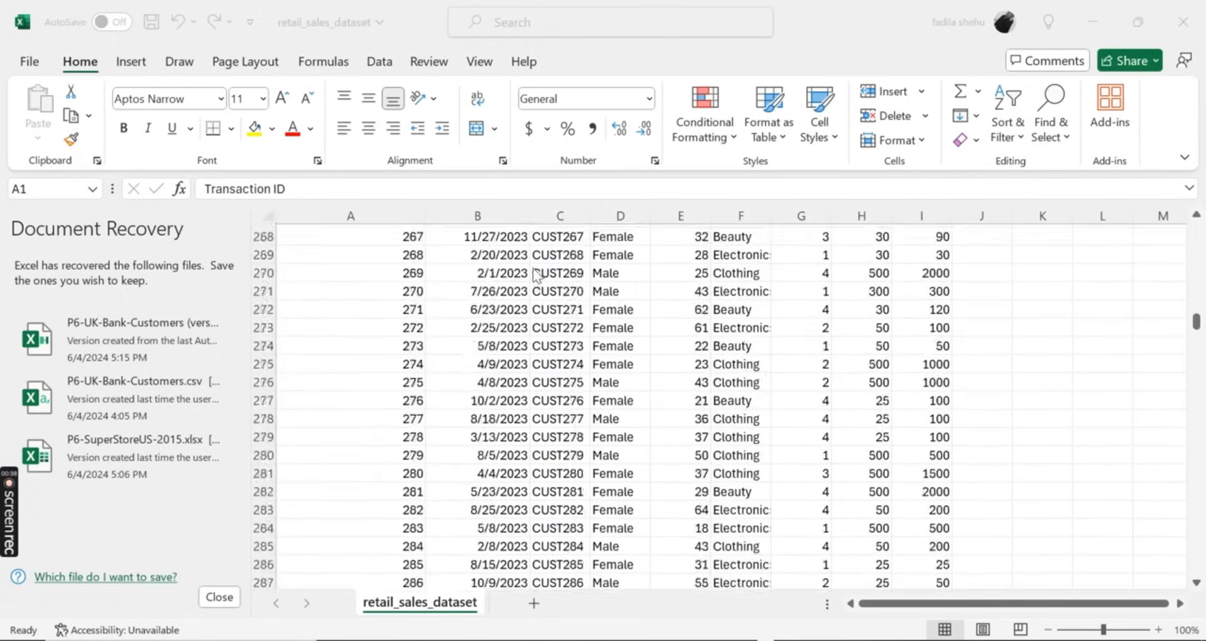
pyautogui.scroll(20, 535, 275)
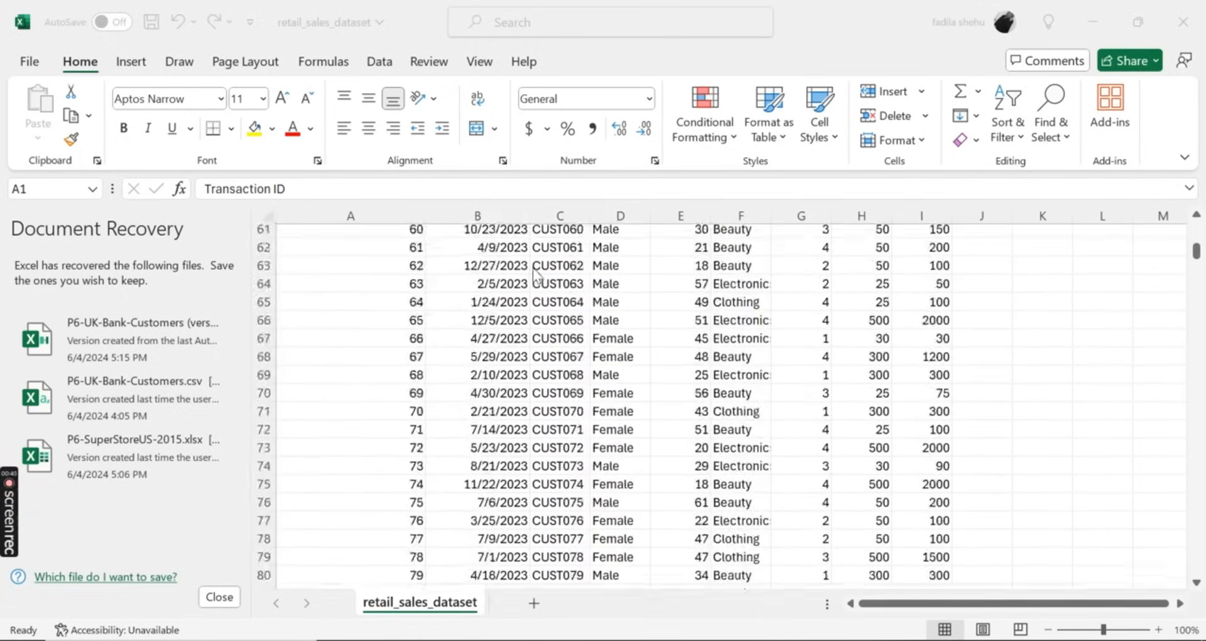
pyautogui.scroll(20, 536, 275)
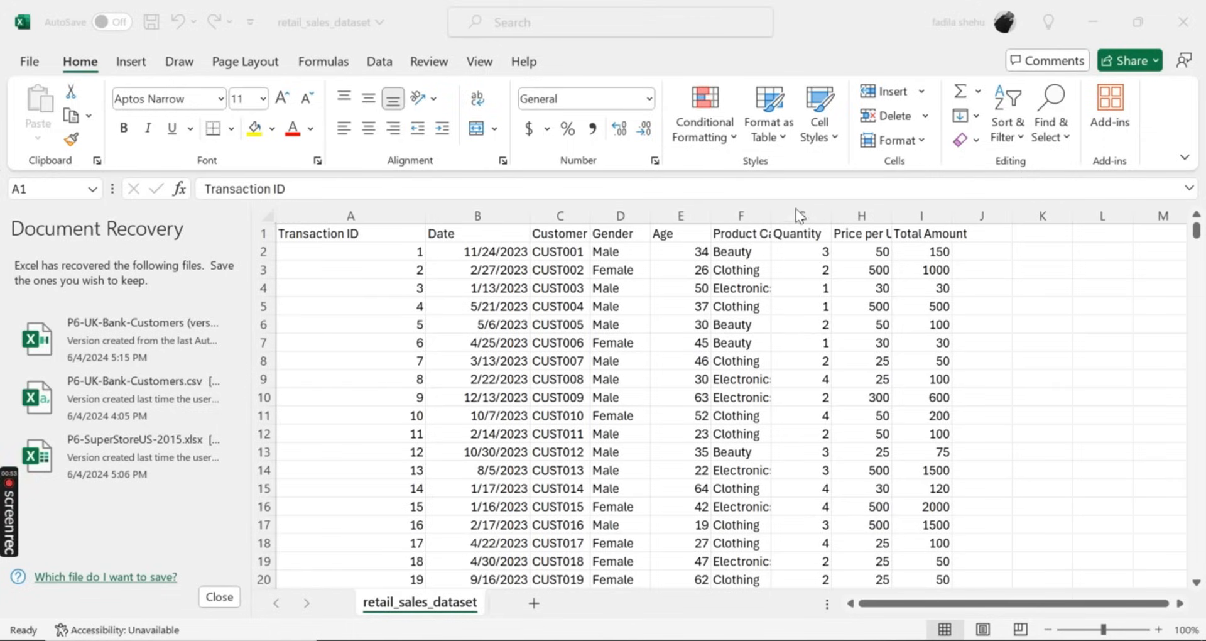
pyautogui.click(773, 211)
pyautogui.moveTo(772, 212); pyautogui.dragTo(844, 219)
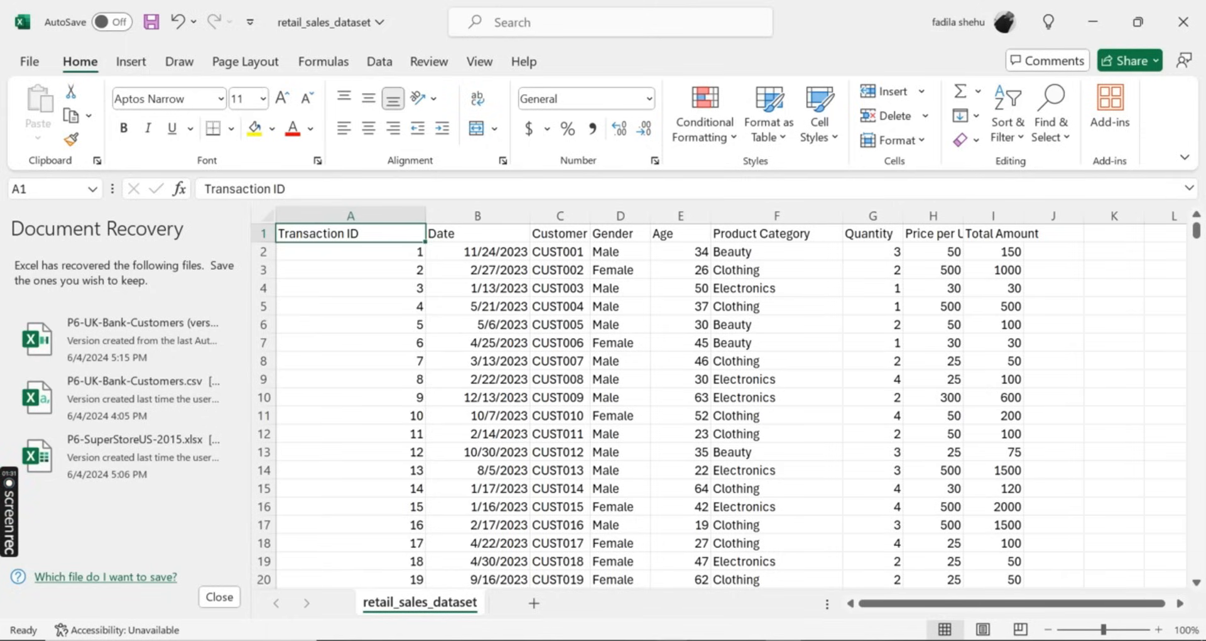
# Switch to Power BI Desktop and create a new blank report
pyautogui.click(672, 640)
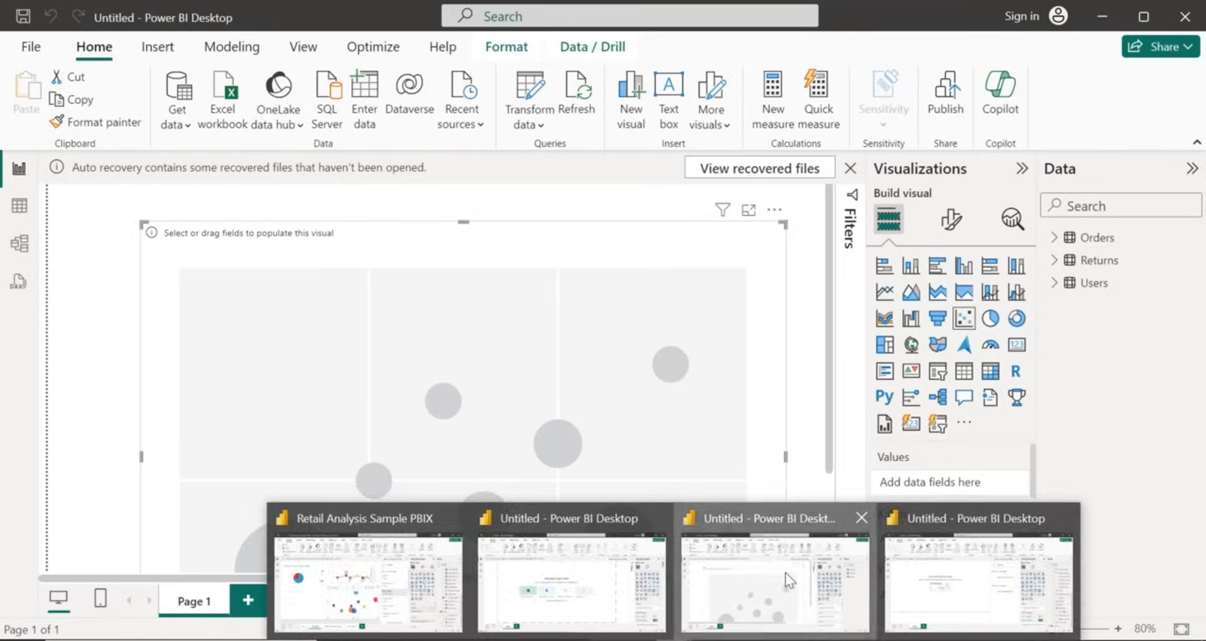
pyautogui.click(787, 574)
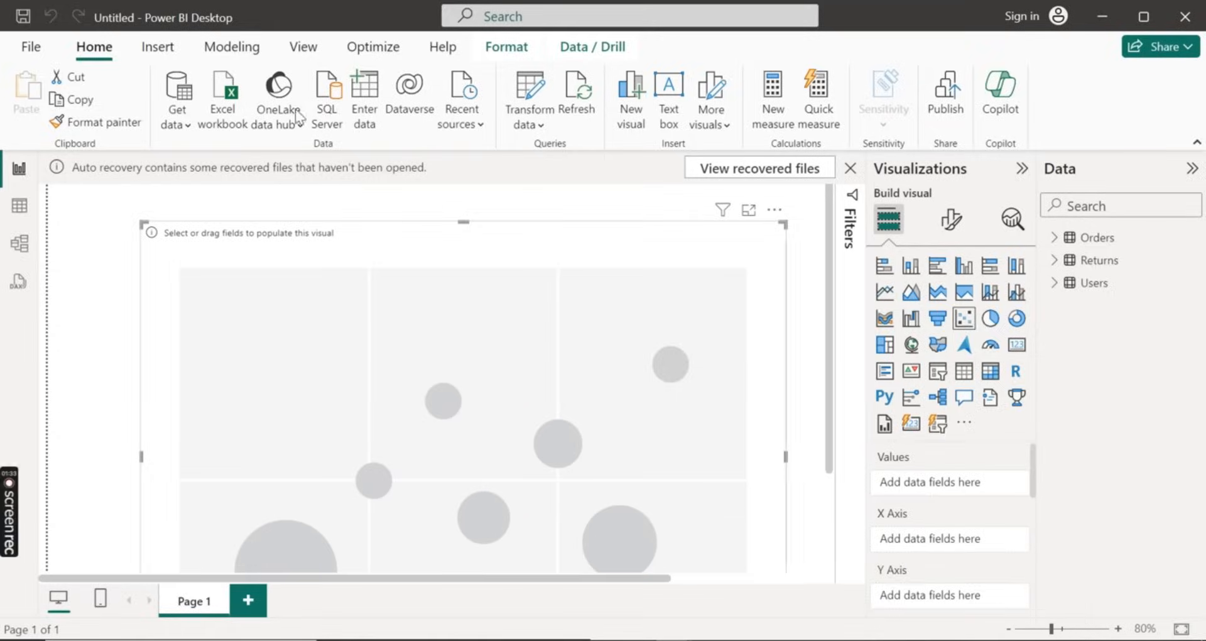
pyautogui.click(41, 56)
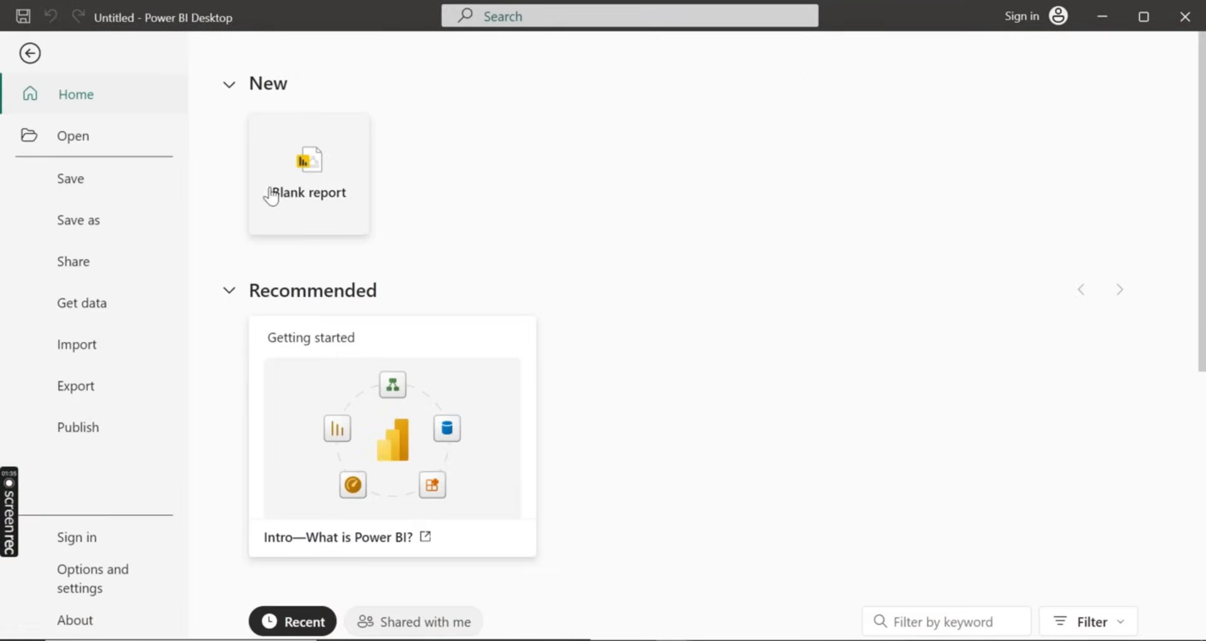
pyautogui.click(323, 178)
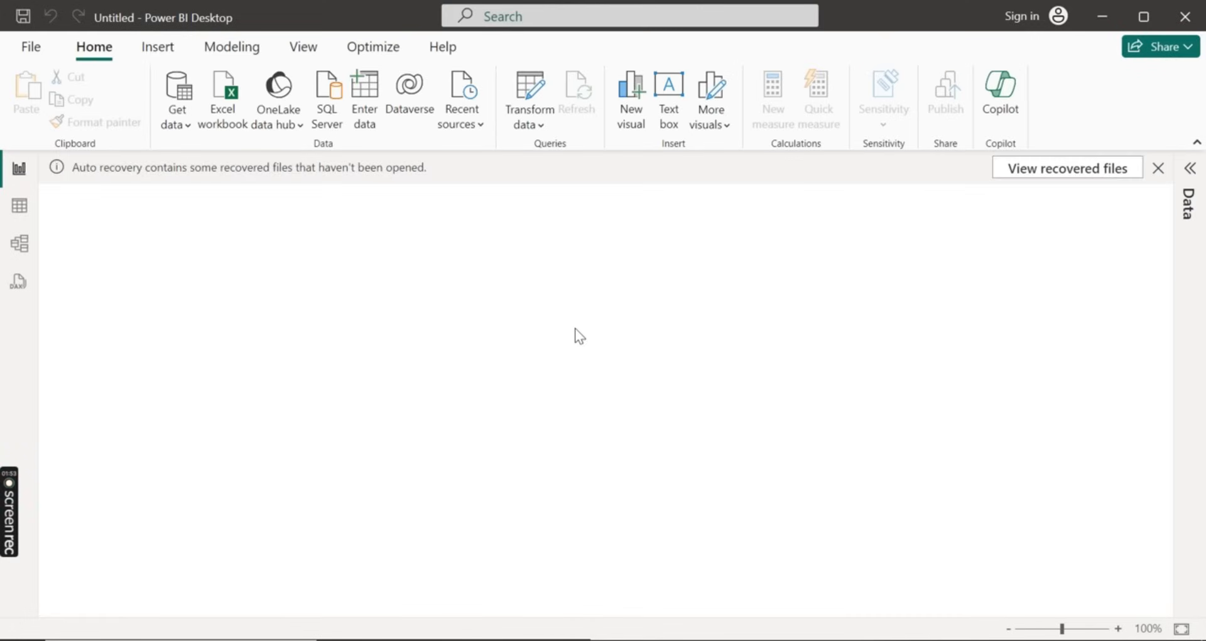
# Import the Excel workbook retail_sales_dataset from Downloads and send its retail_sales_dataset table to Power Query with Transform Data
pyautogui.click(174, 120)
pyautogui.click(214, 185)
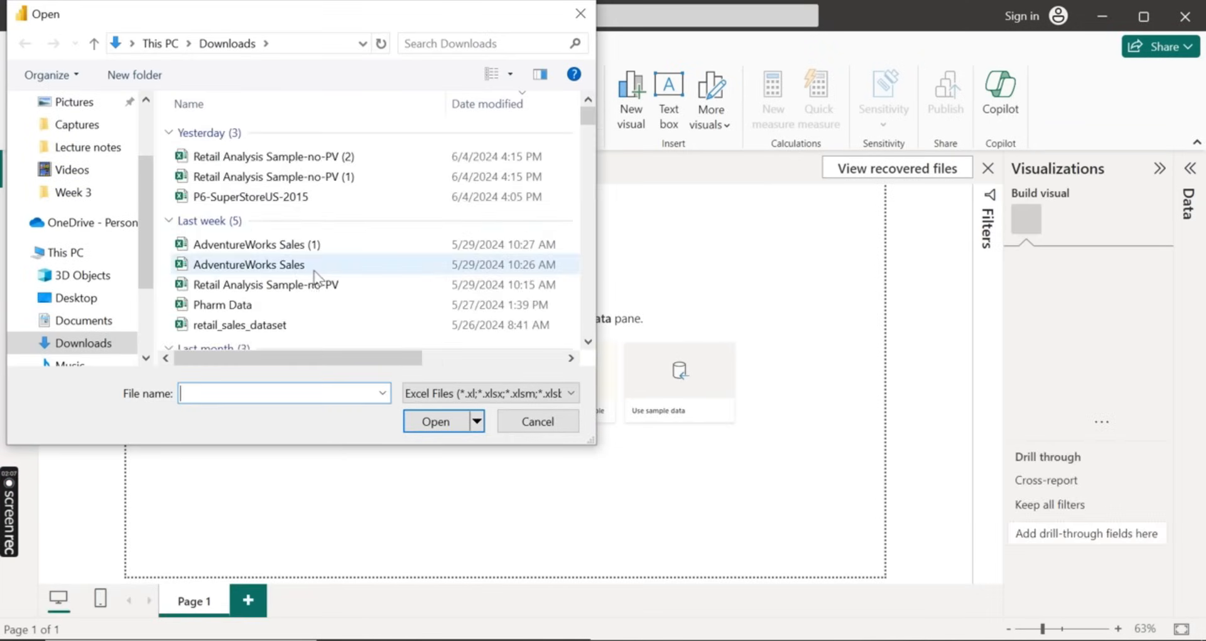
pyautogui.scroll(-1, 333, 188)
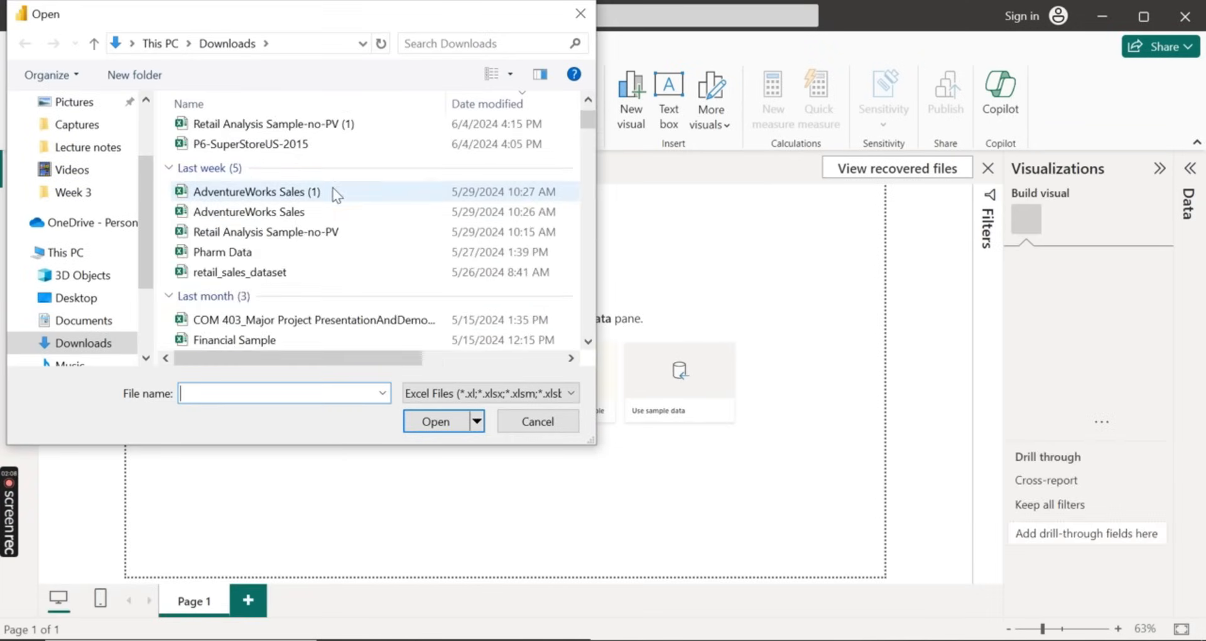
pyautogui.click(285, 271)
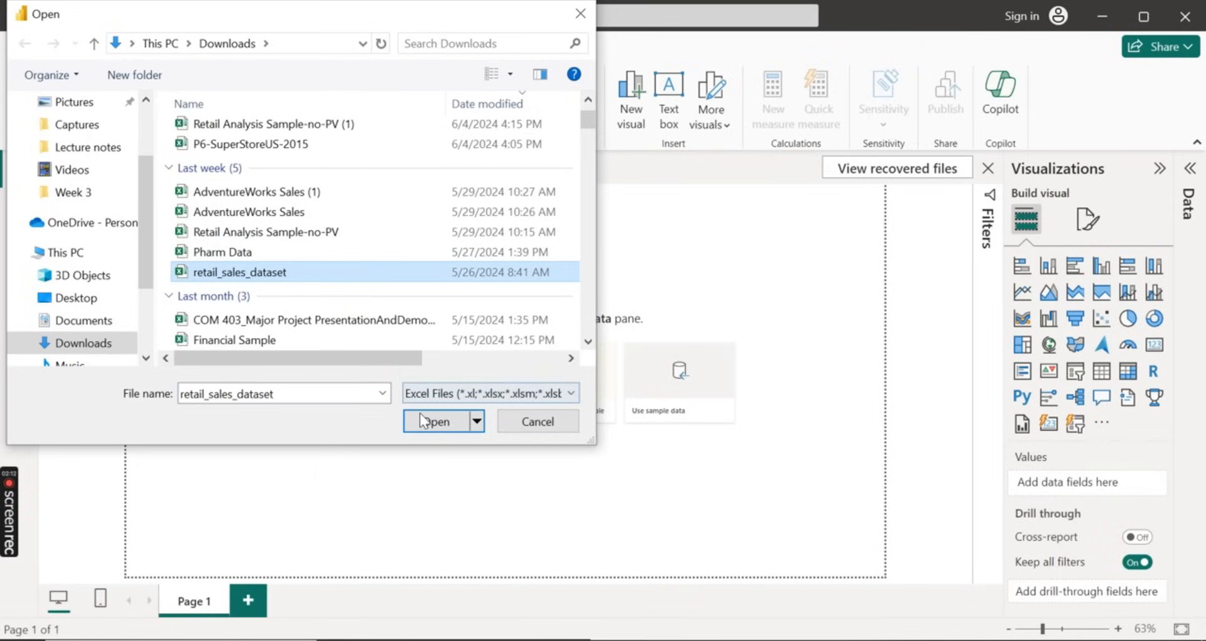
pyautogui.click(440, 424)
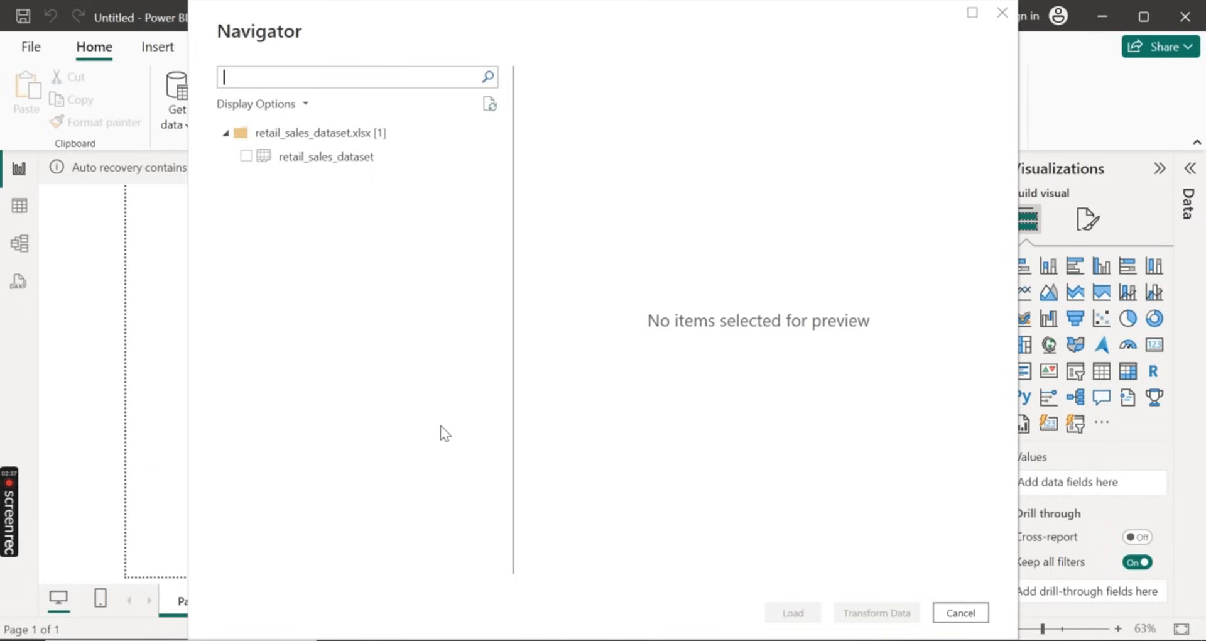
pyautogui.click(246, 156)
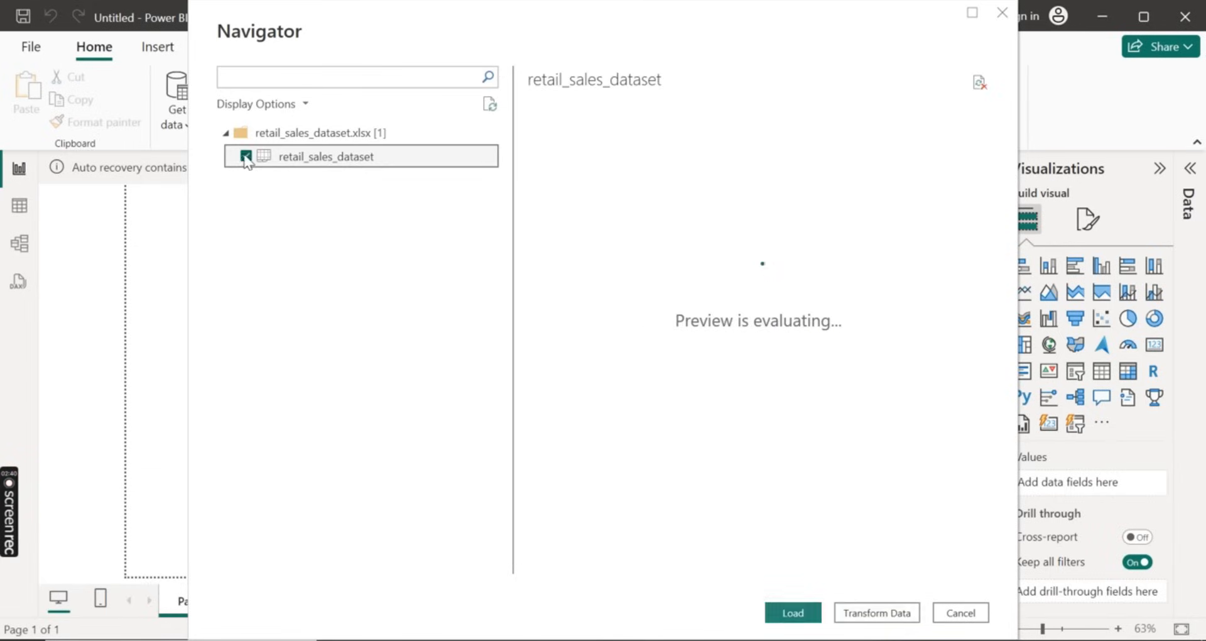
pyautogui.click(868, 613)
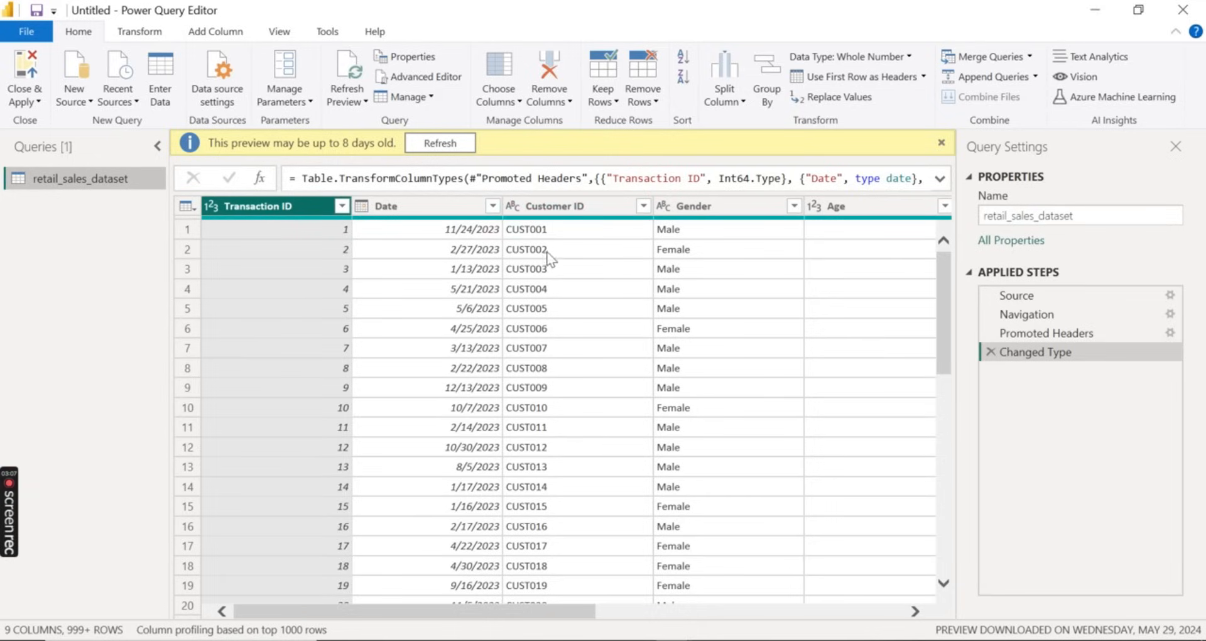
# Change the Price per Unit column's data type to Fixed decimal number, replacing the current type conversion
pyautogui.hscroll(5, 550, 258)
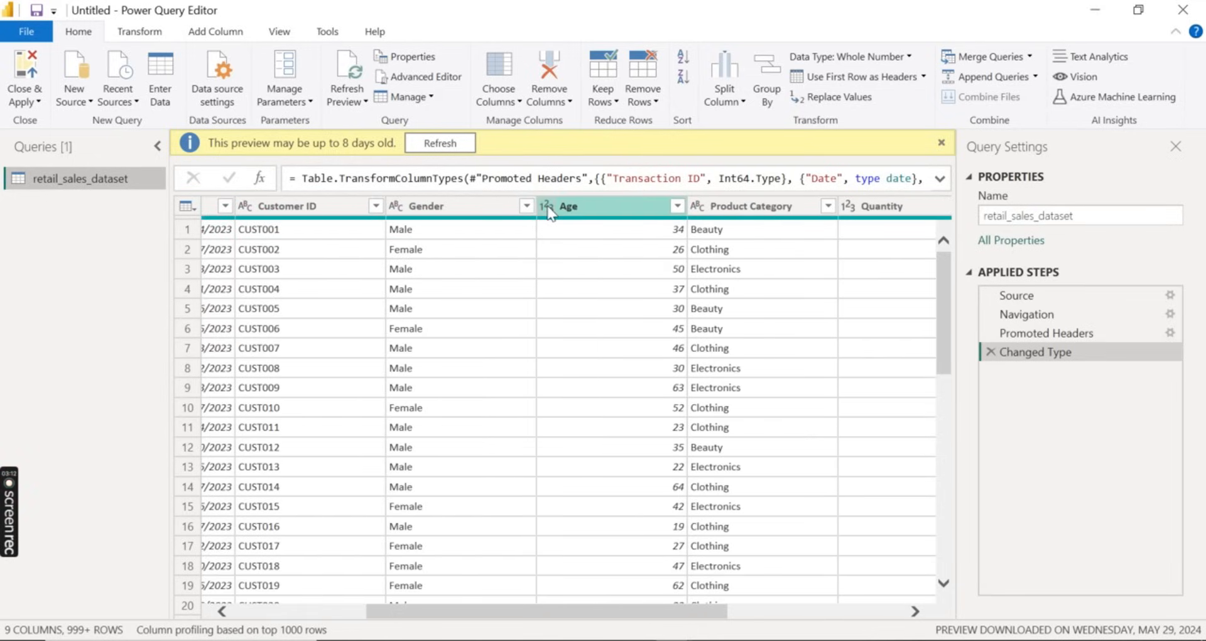
pyautogui.hscroll(3, 757, 234)
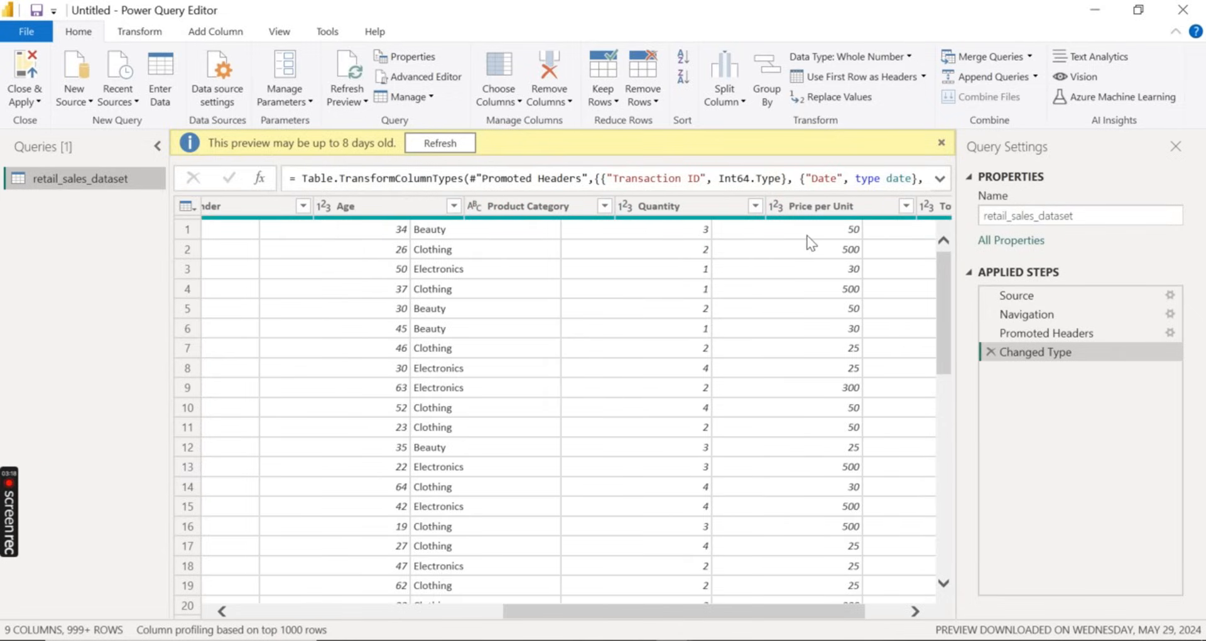
pyautogui.hscroll(2, 808, 239)
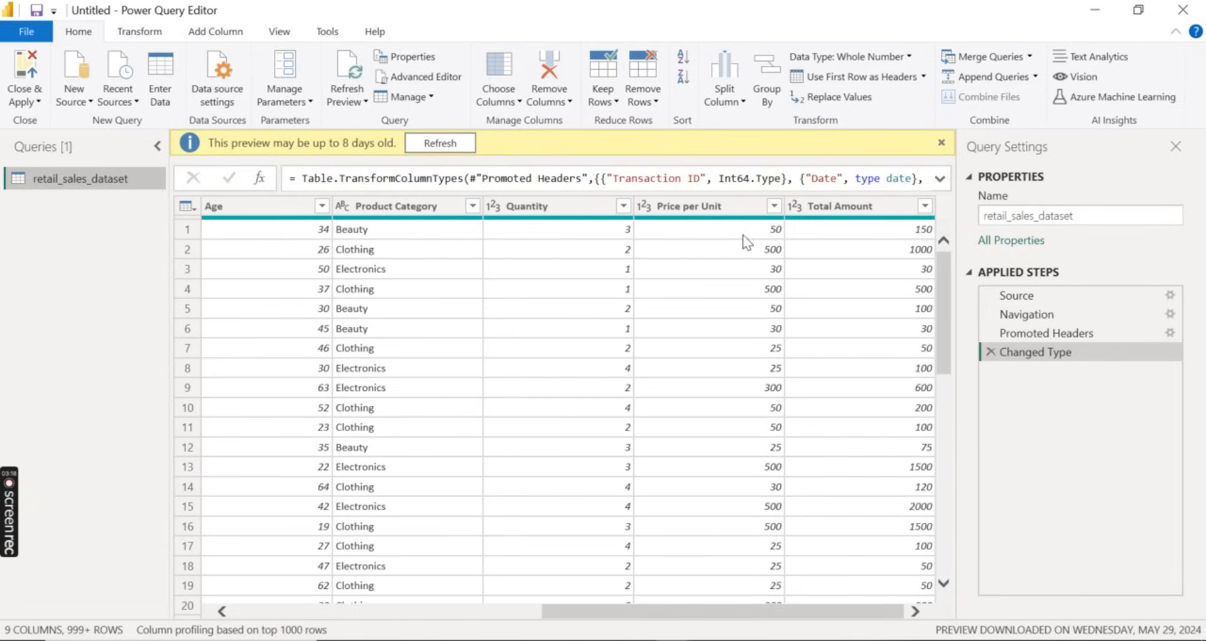
pyautogui.click(645, 206)
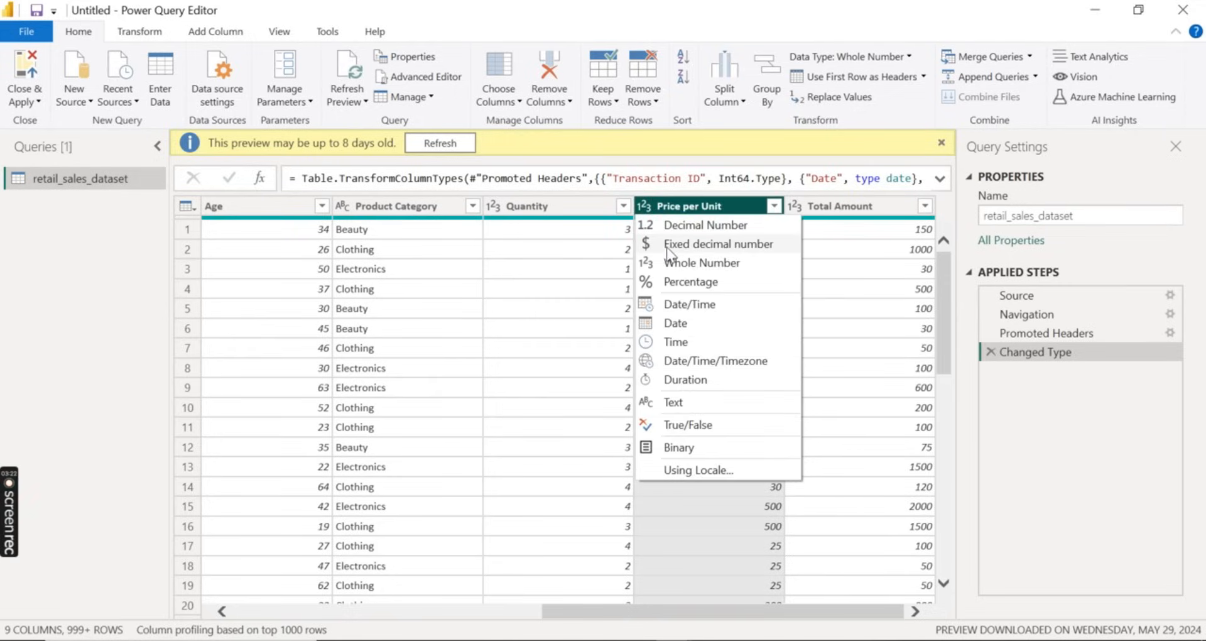
pyautogui.click(670, 247)
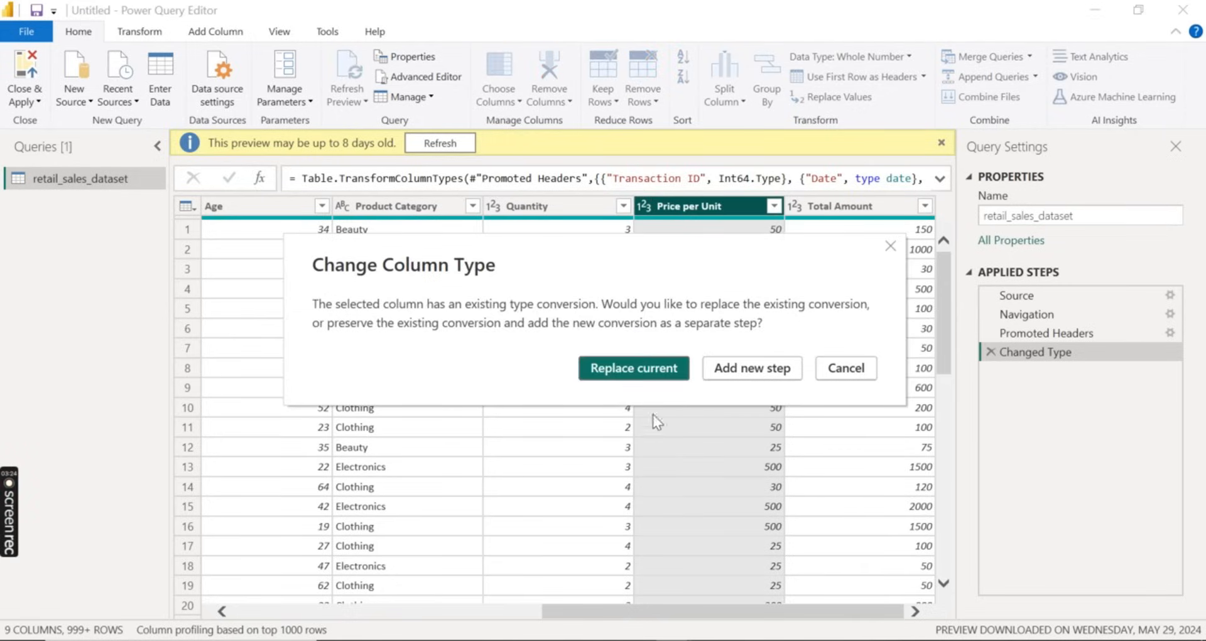
pyautogui.click(635, 368)
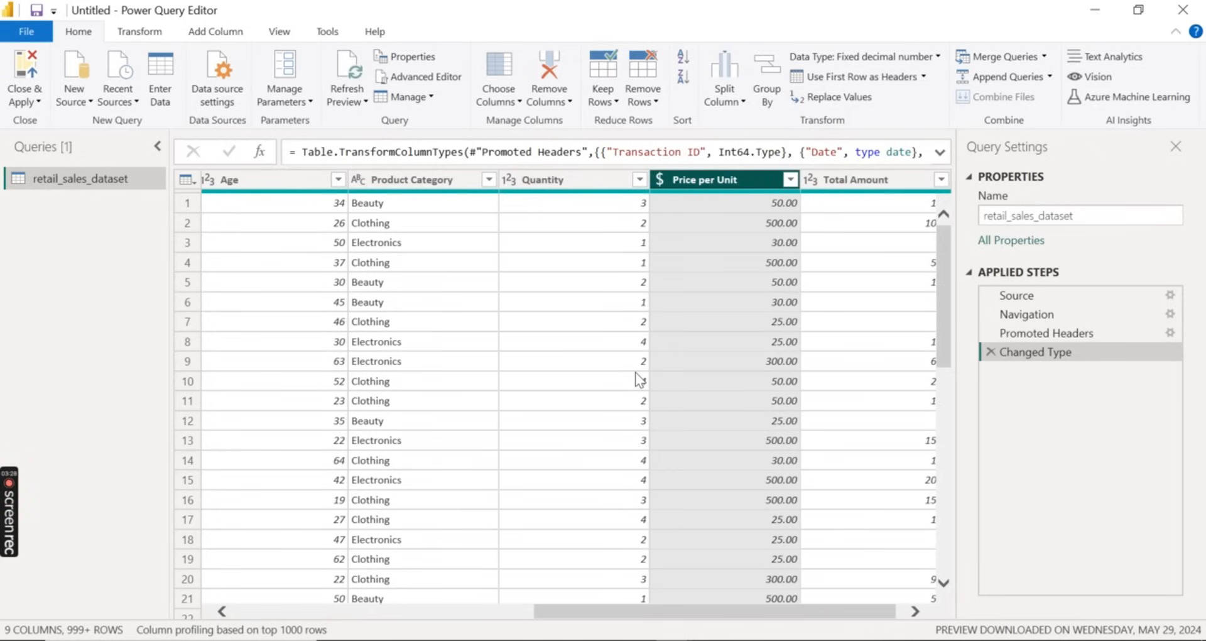
# Change the Total Amount column's data type to Fixed decimal number, replacing the current type conversion
pyautogui.click(811, 181)
pyautogui.click(802, 186)
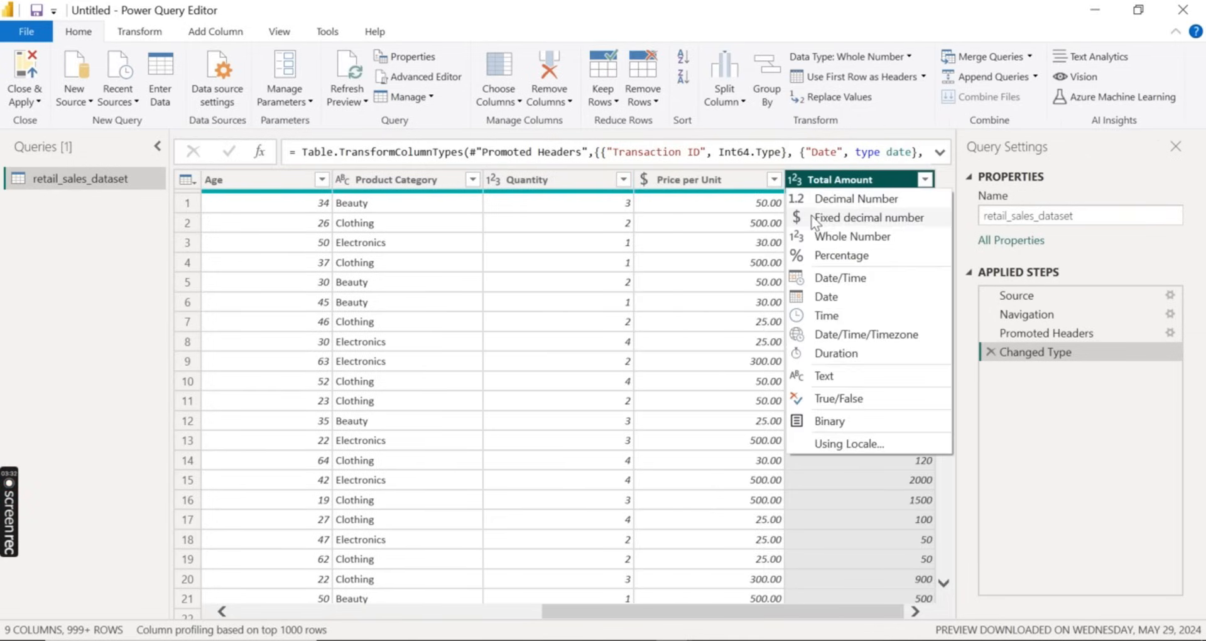
pyautogui.click(817, 221)
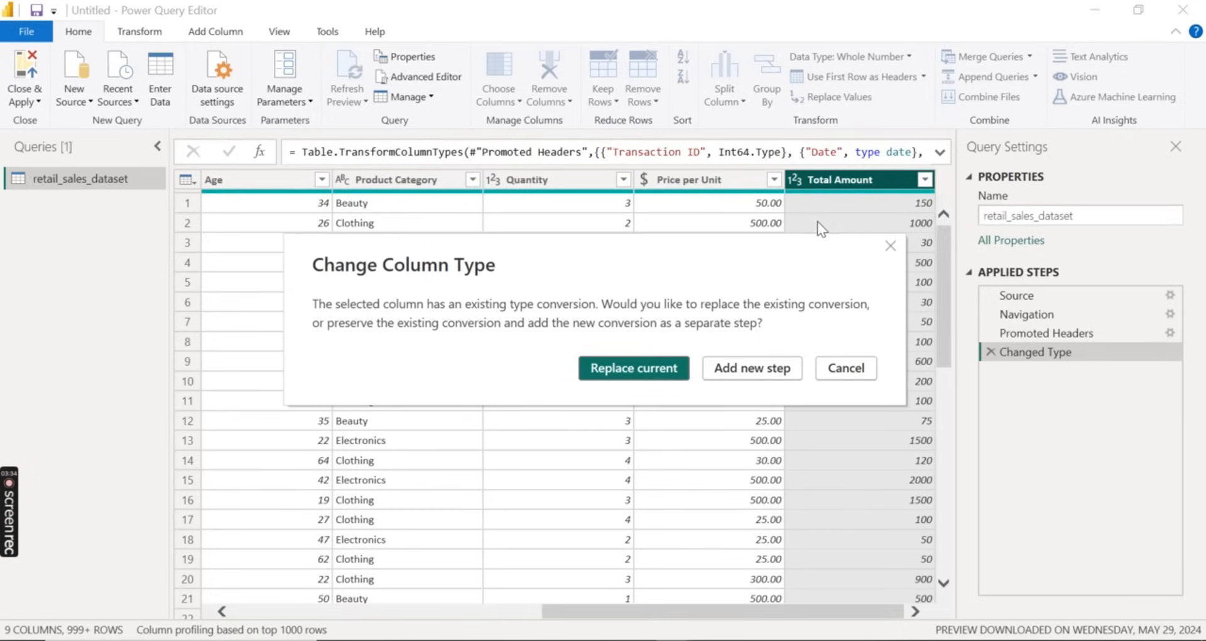
pyautogui.click(666, 368)
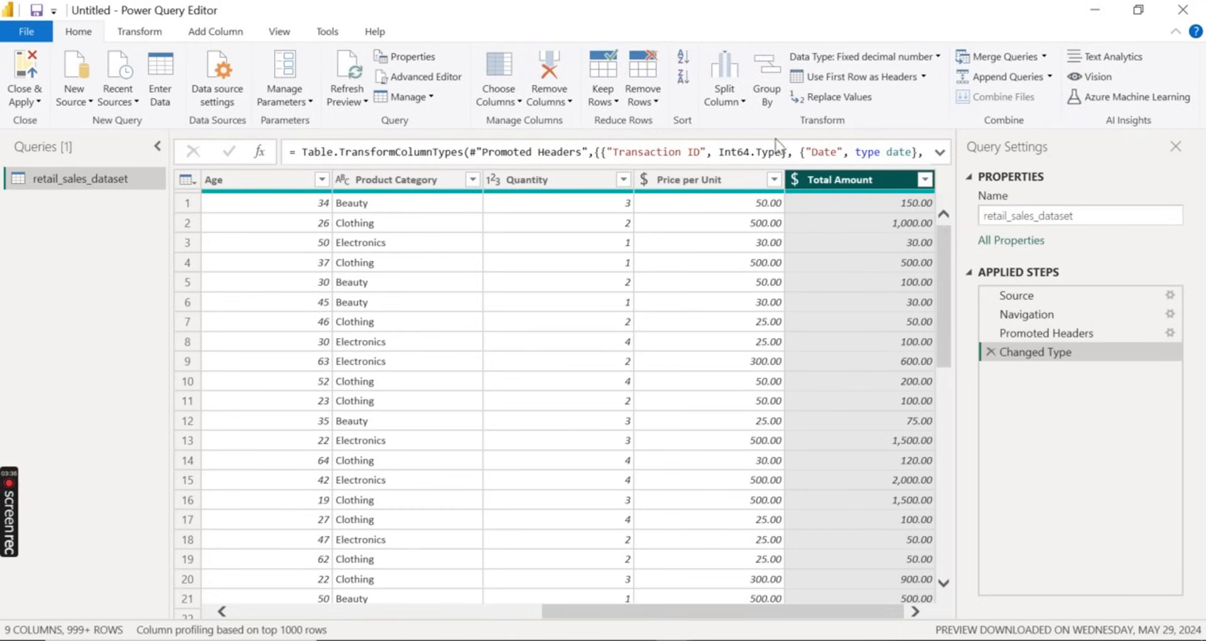
# Close the Power Query Editor and apply the pending query changes to load the table into the report
pyautogui.click(674, 184)
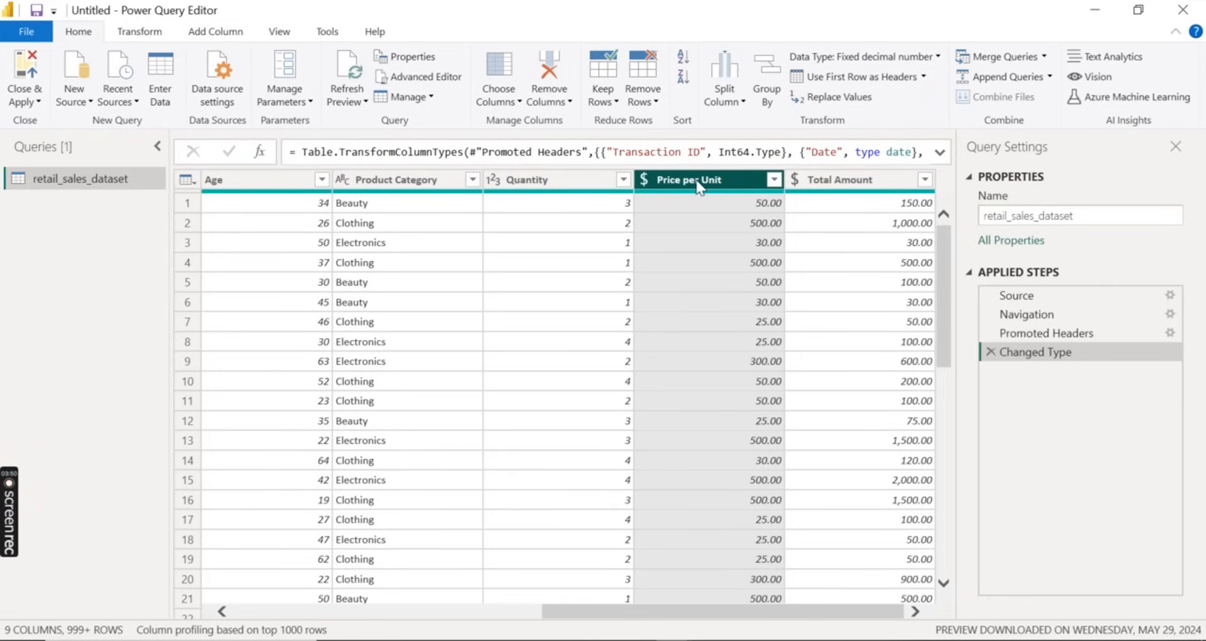
pyautogui.click(22, 72)
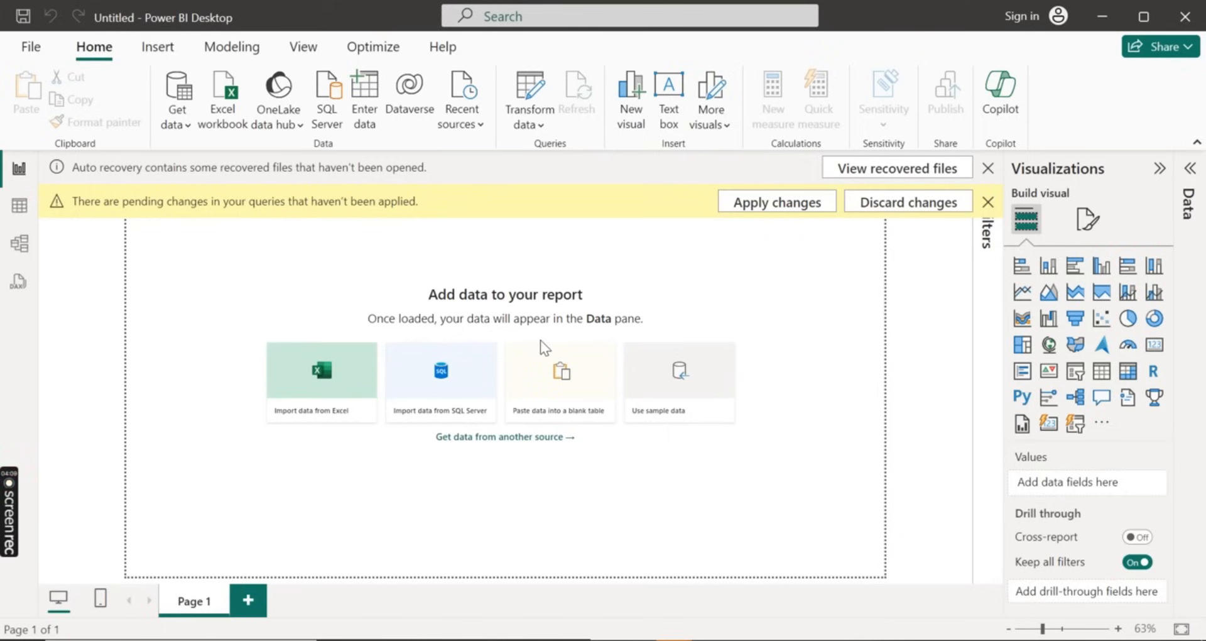
pyautogui.moveTo(674, 639)
pyautogui.moveTo(1, 499)
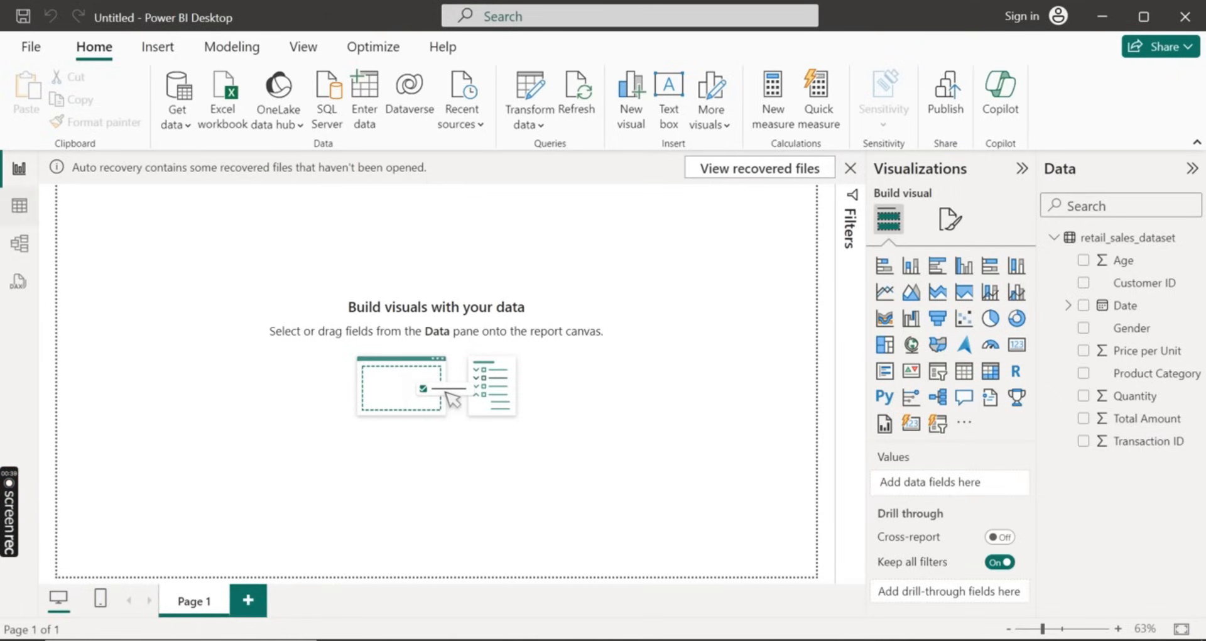
# Examine the loaded retail_sales_dataset records and columns in the Table view
pyautogui.click(19, 205)
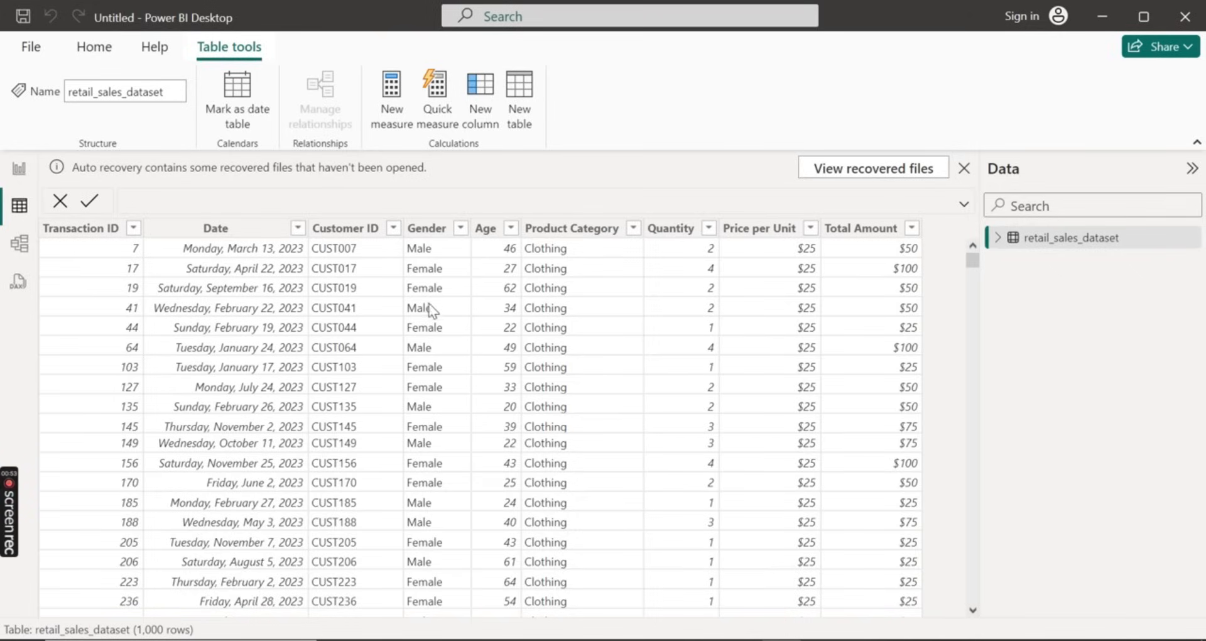
pyautogui.click(403, 231)
pyautogui.scroll(-1, 494, 322)
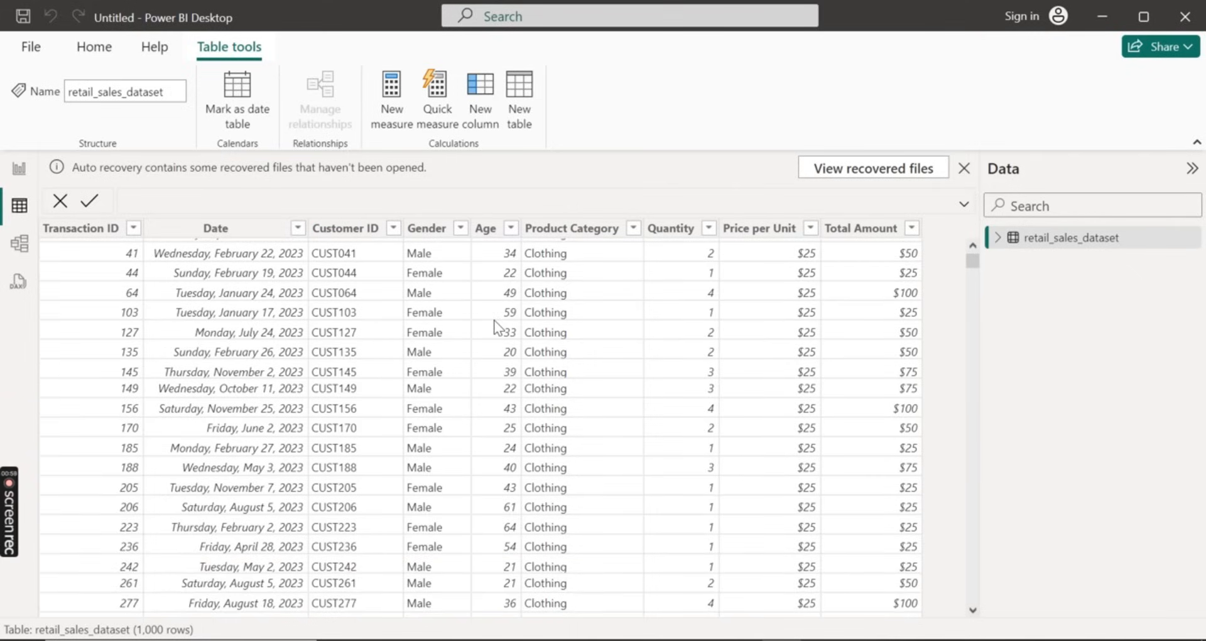
pyautogui.scroll(-4, 496, 327)
pyautogui.scroll(5, 496, 326)
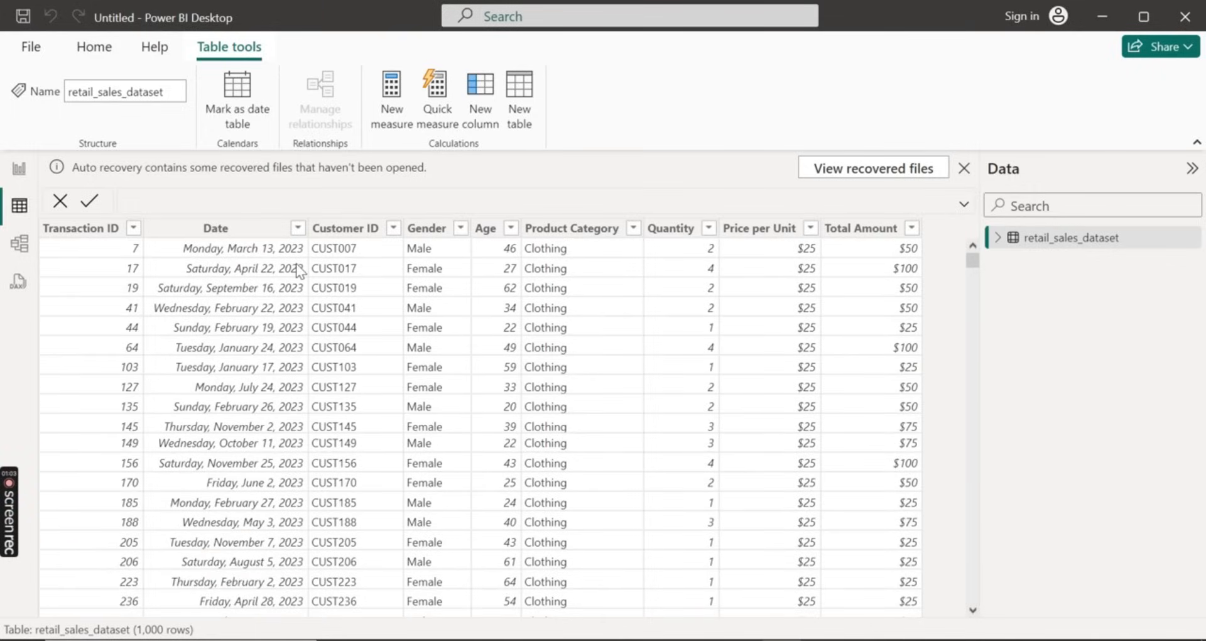
pyautogui.scroll(-10, 288, 390)
pyautogui.scroll(-20, 288, 390)
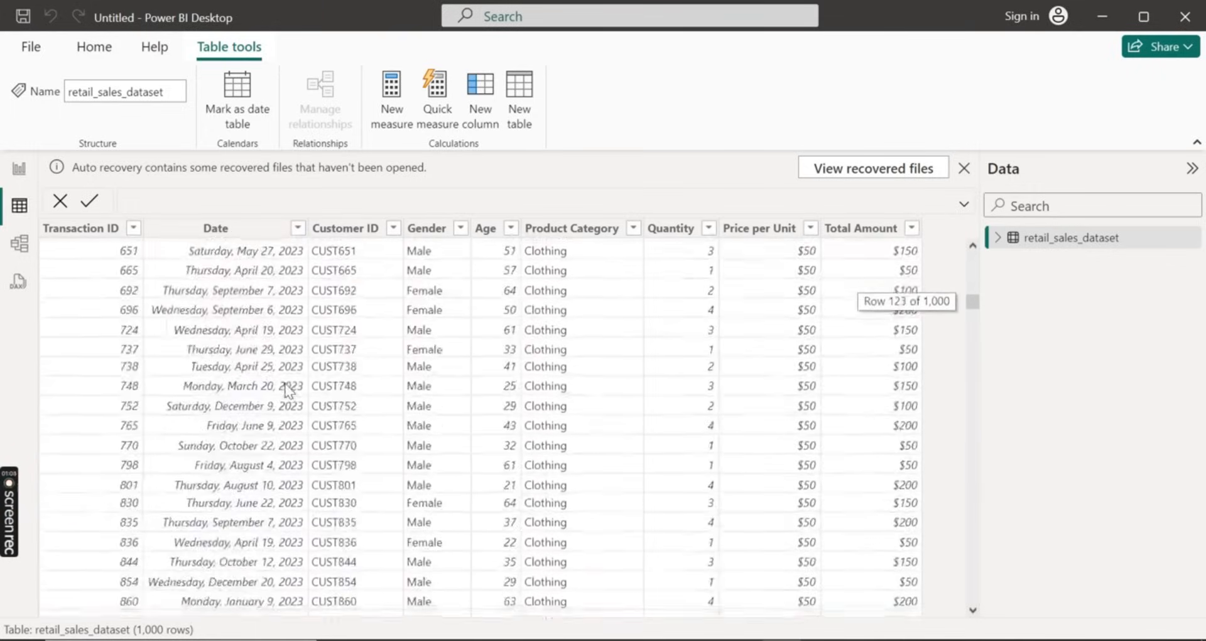
pyautogui.scroll(-20, 288, 391)
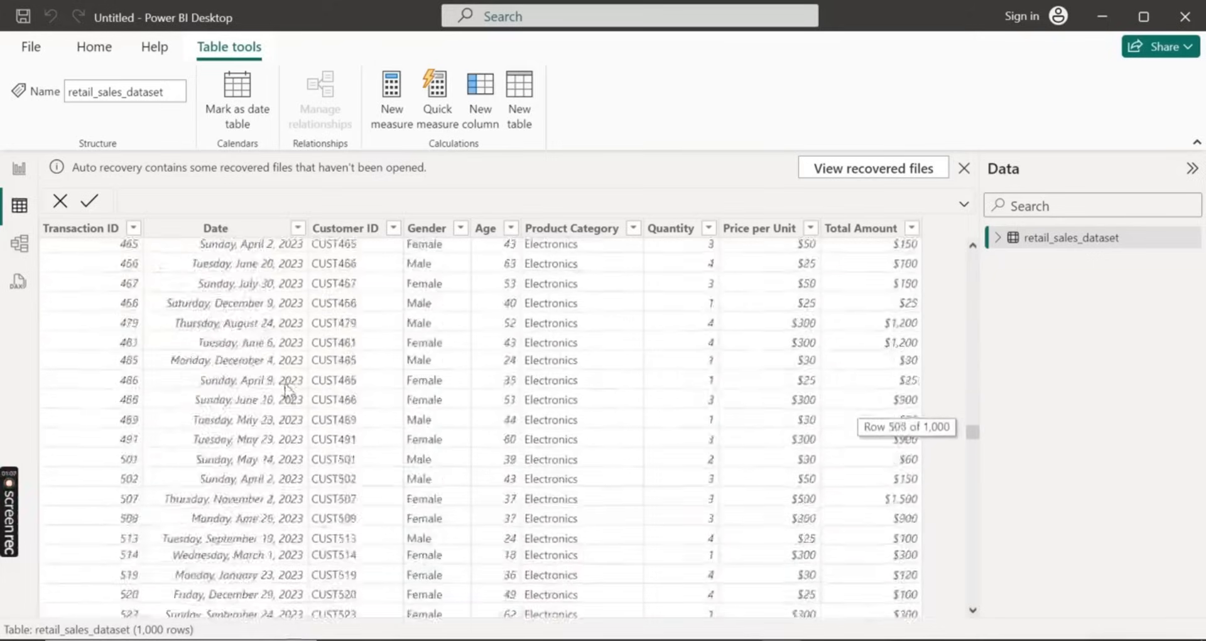
pyautogui.scroll(-10, 288, 391)
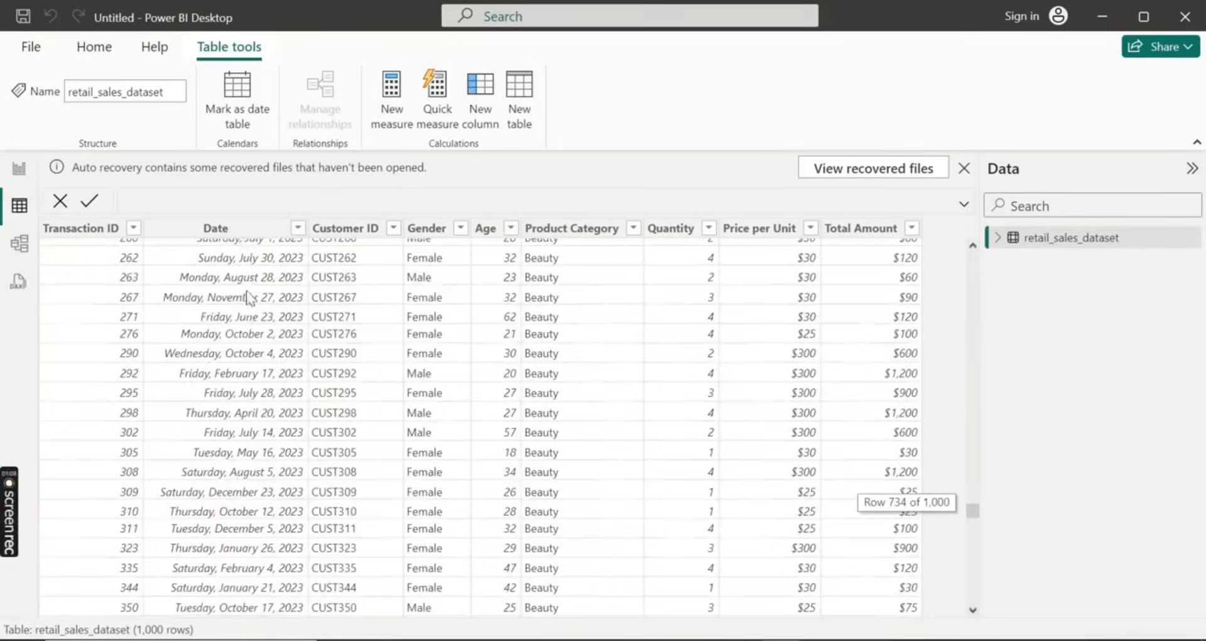
# Inspect the range of dates listed in the Date column's filter, leaving the column unfiltered
pyautogui.click(239, 231)
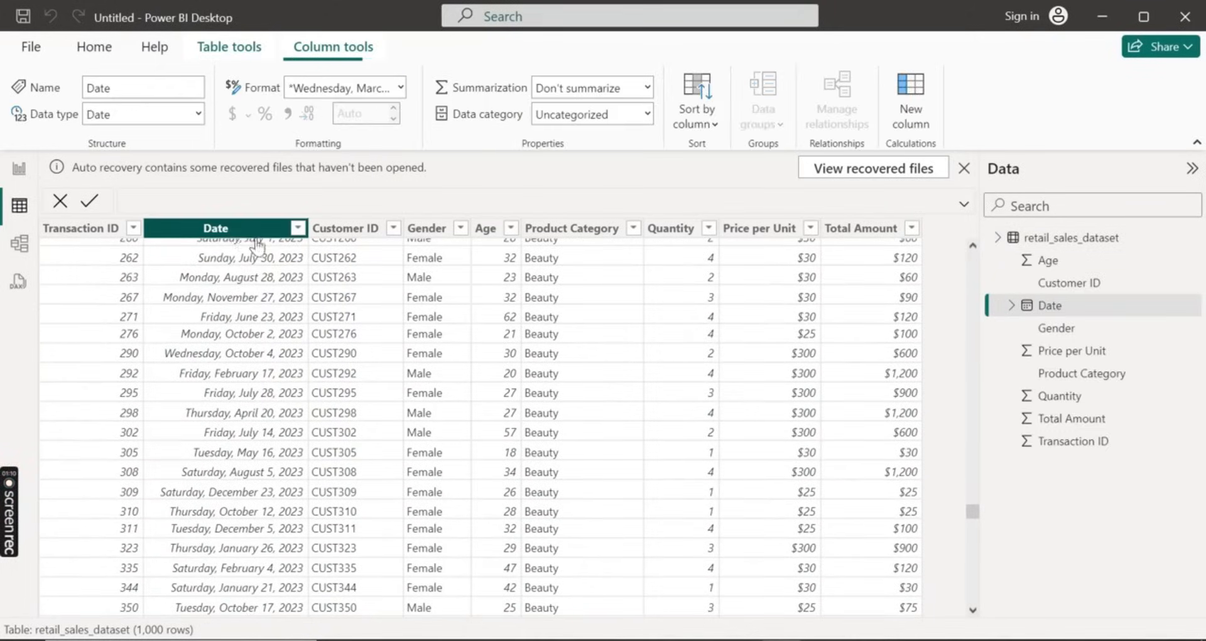
pyautogui.click(299, 227)
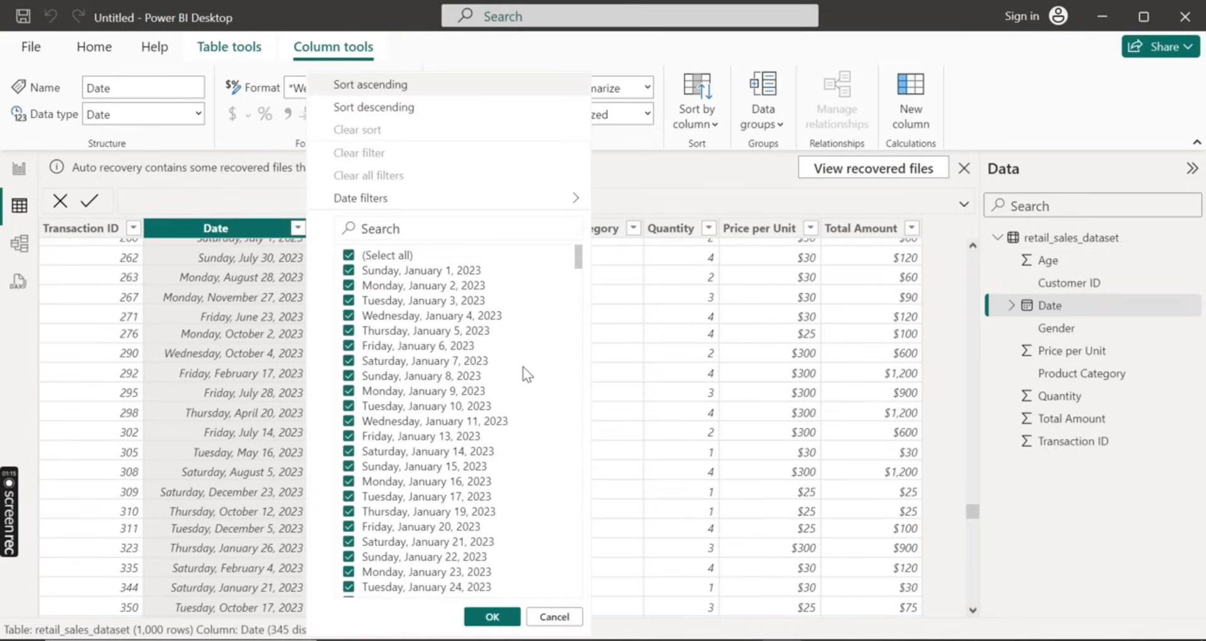
pyautogui.scroll(-10, 527, 374)
pyautogui.scroll(-20, 527, 374)
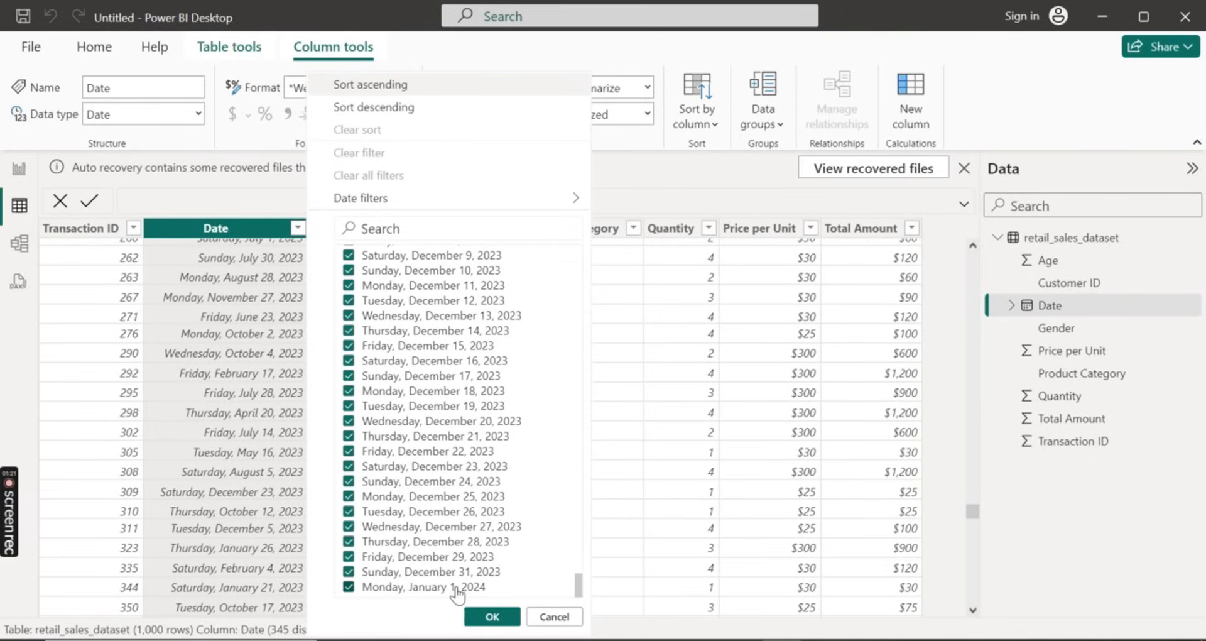
pyautogui.click(545, 617)
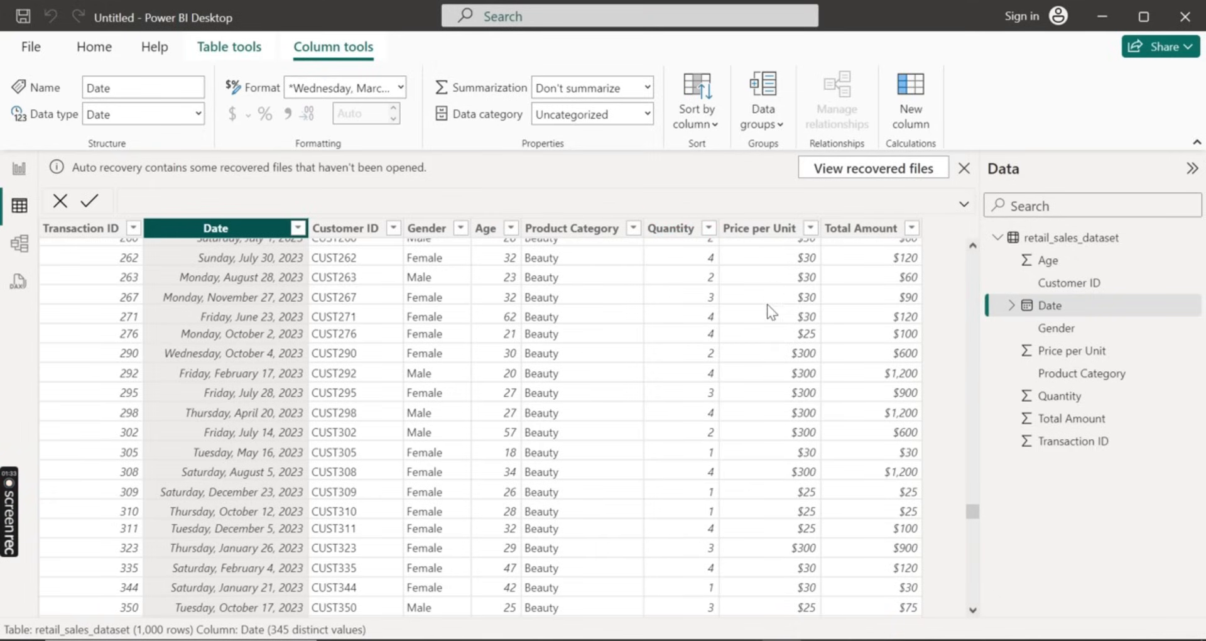
# Review the records across the product categories, checking the date, age, quantity, price and total amount columns
pyautogui.scroll(4, 767, 304)
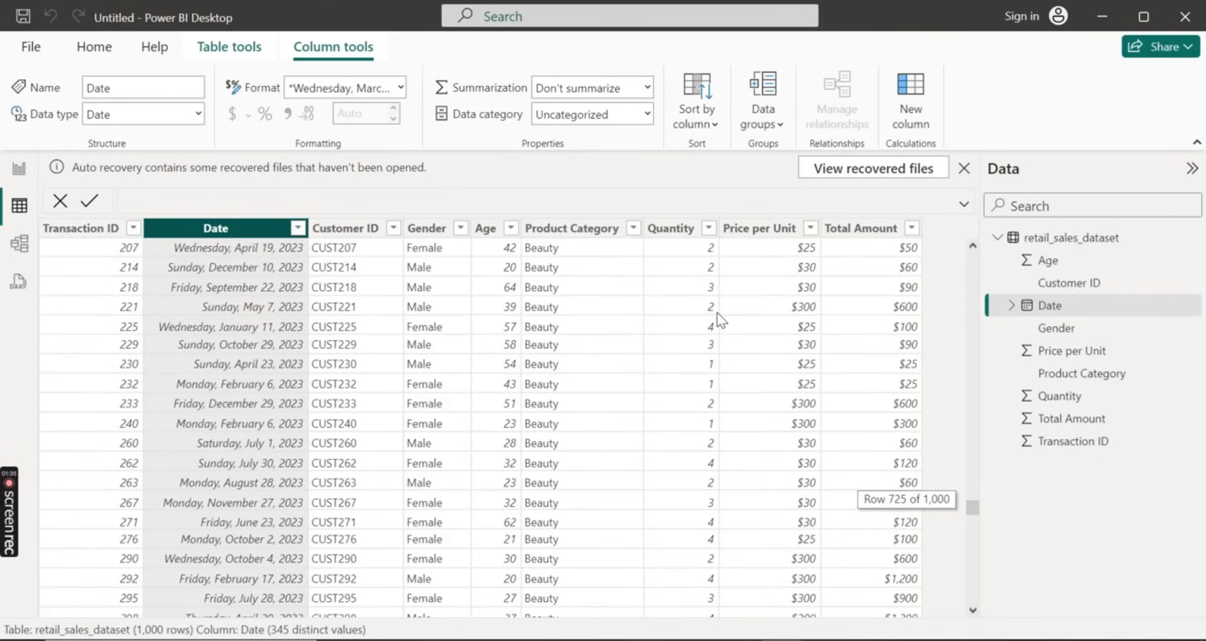
pyautogui.scroll(12, 721, 320)
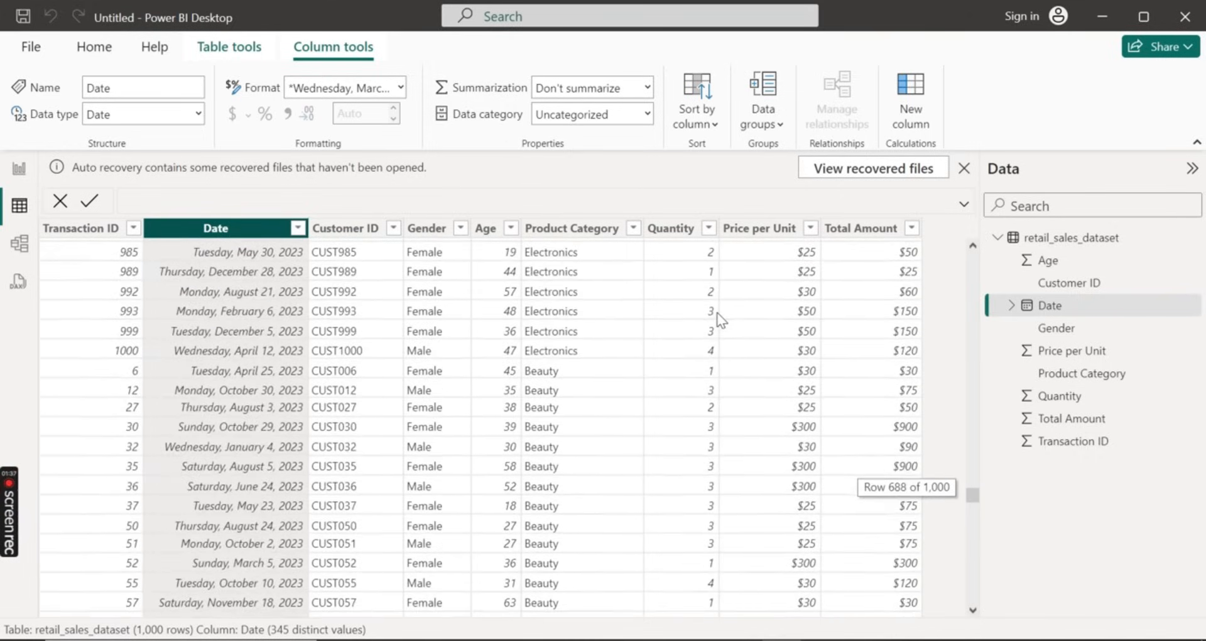
pyautogui.scroll(11, 721, 320)
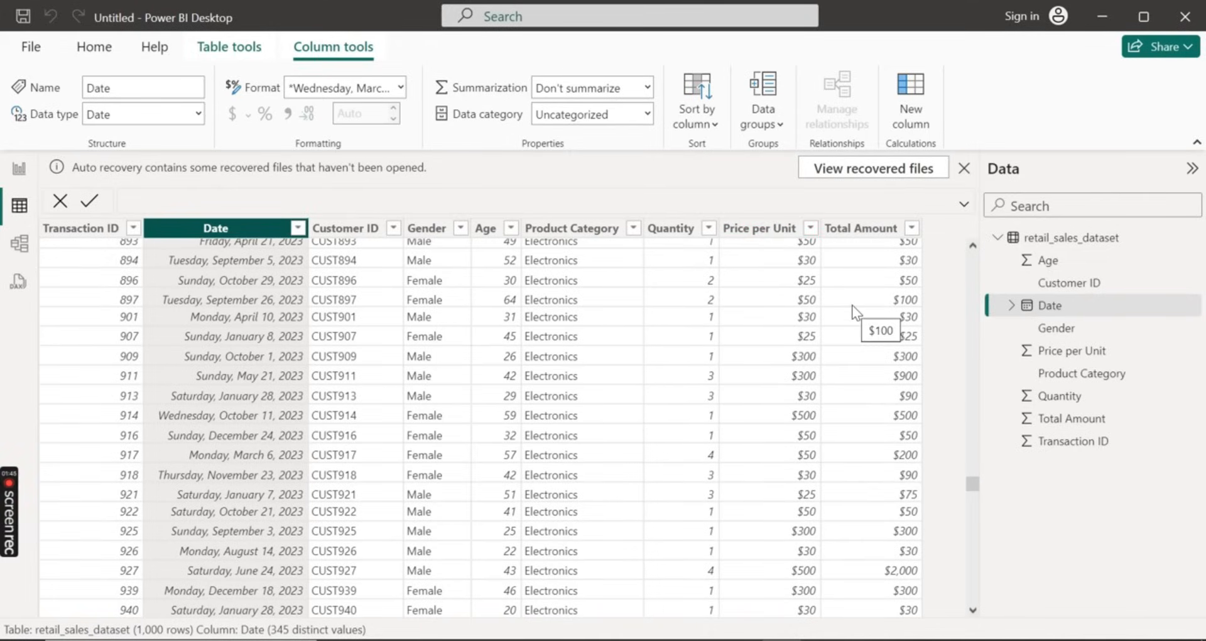
pyautogui.scroll(-6, 736, 368)
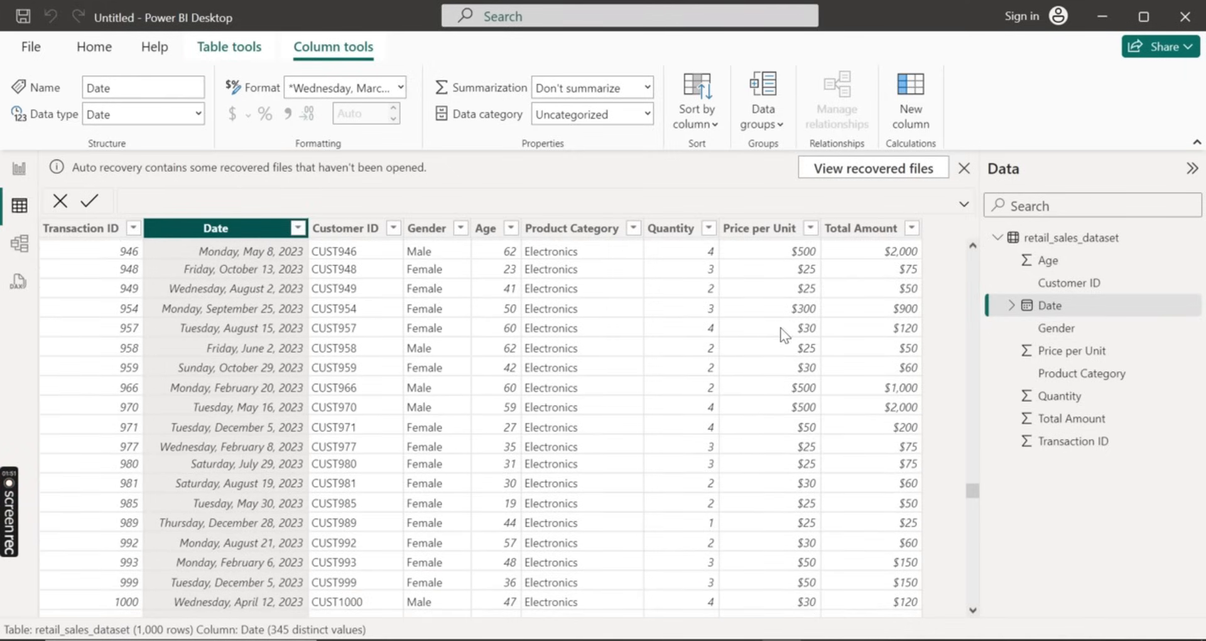
pyautogui.scroll(12, 780, 327)
pyautogui.scroll(20, 781, 328)
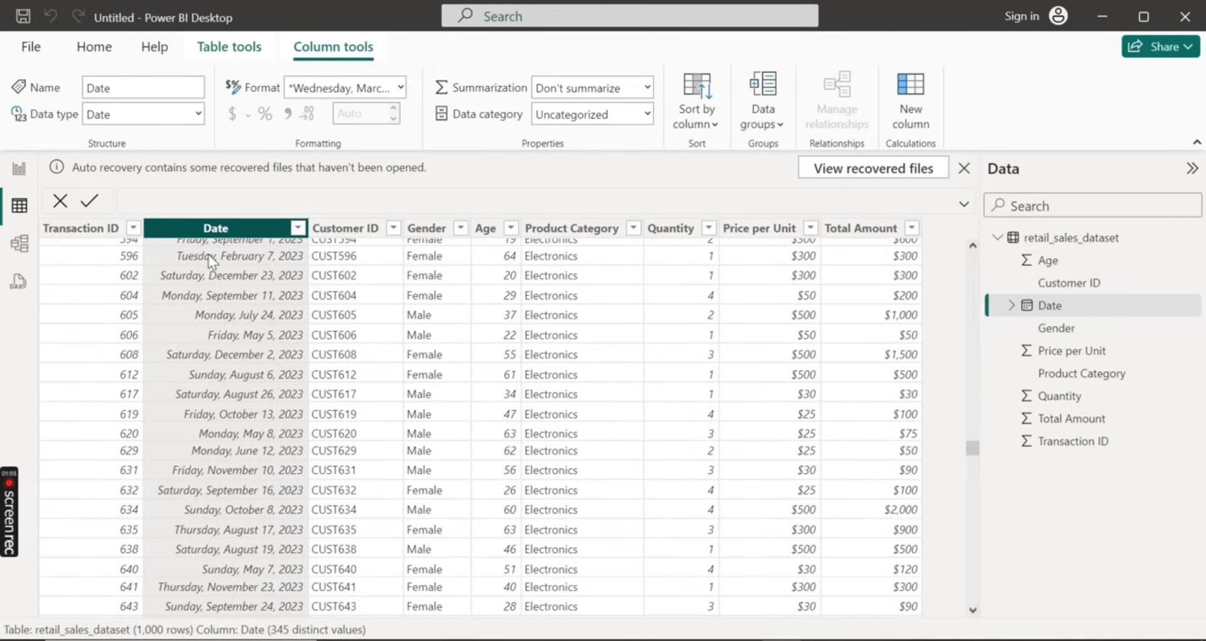
pyautogui.scroll(5, 389, 292)
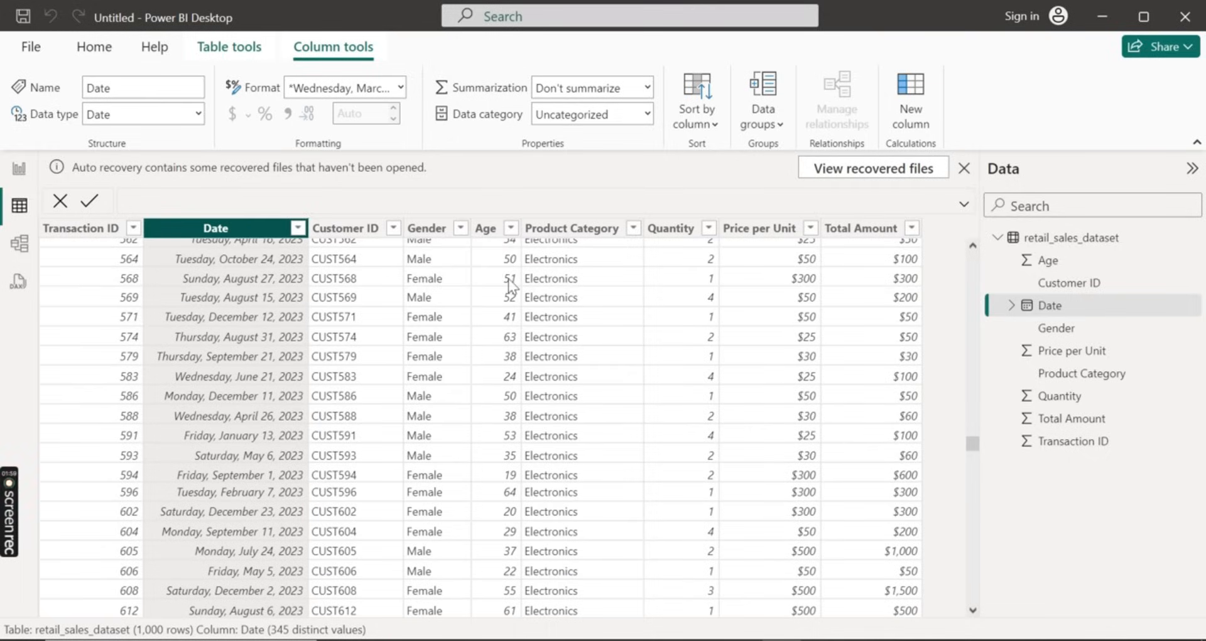
pyautogui.scroll(3, 508, 333)
pyautogui.scroll(20, 508, 333)
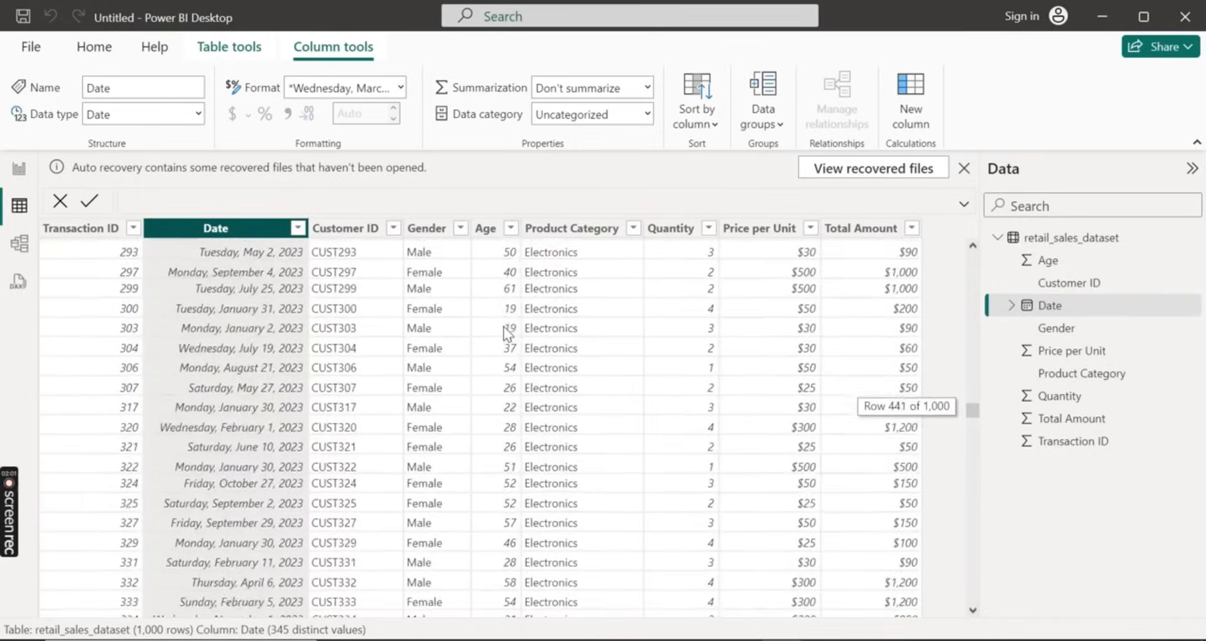
pyautogui.scroll(10, 507, 333)
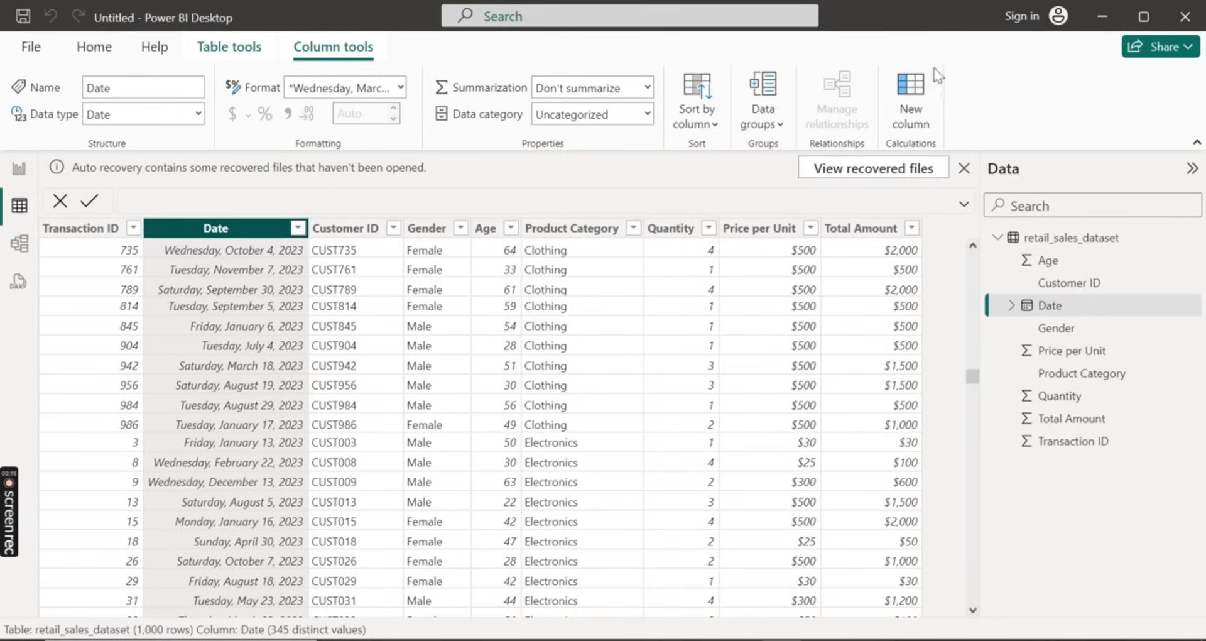
# Add a new calculated column to the retail_sales_dataset table and name it Age group
pyautogui.click(902, 107)
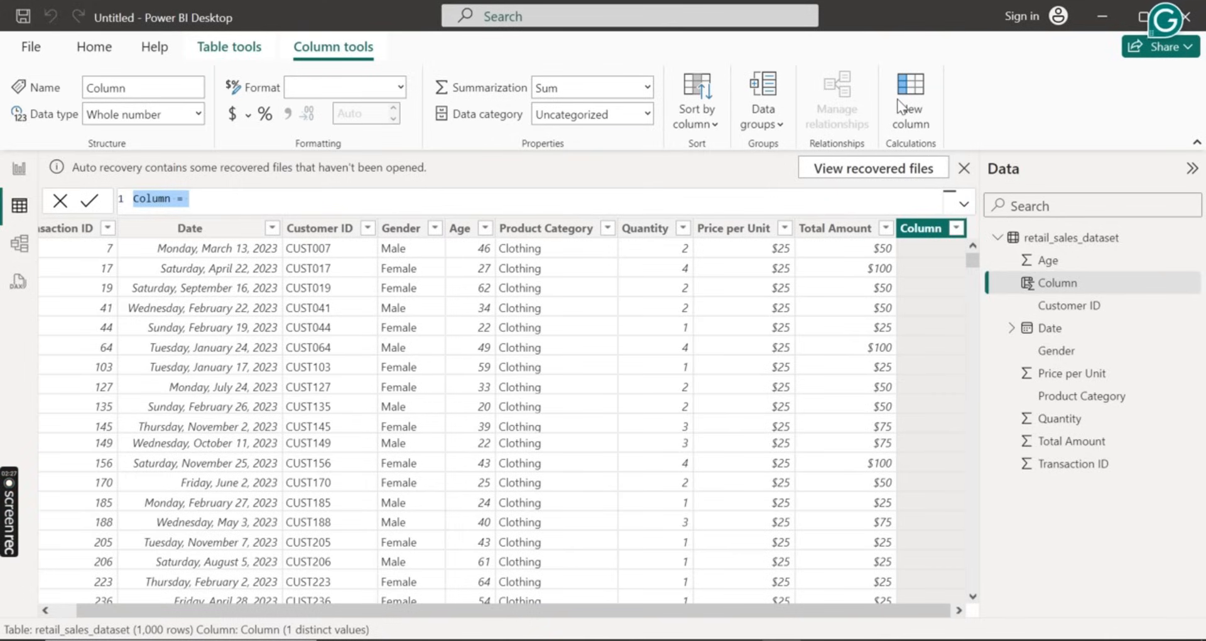
pyautogui.write('A')
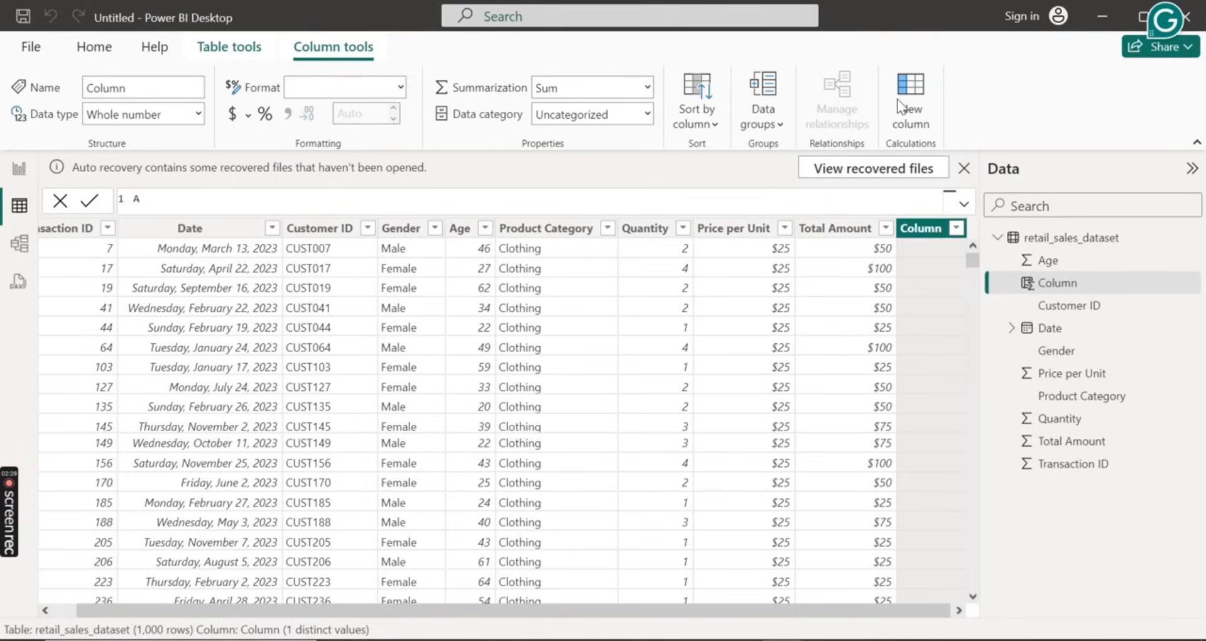
pyautogui.write('ge gro')
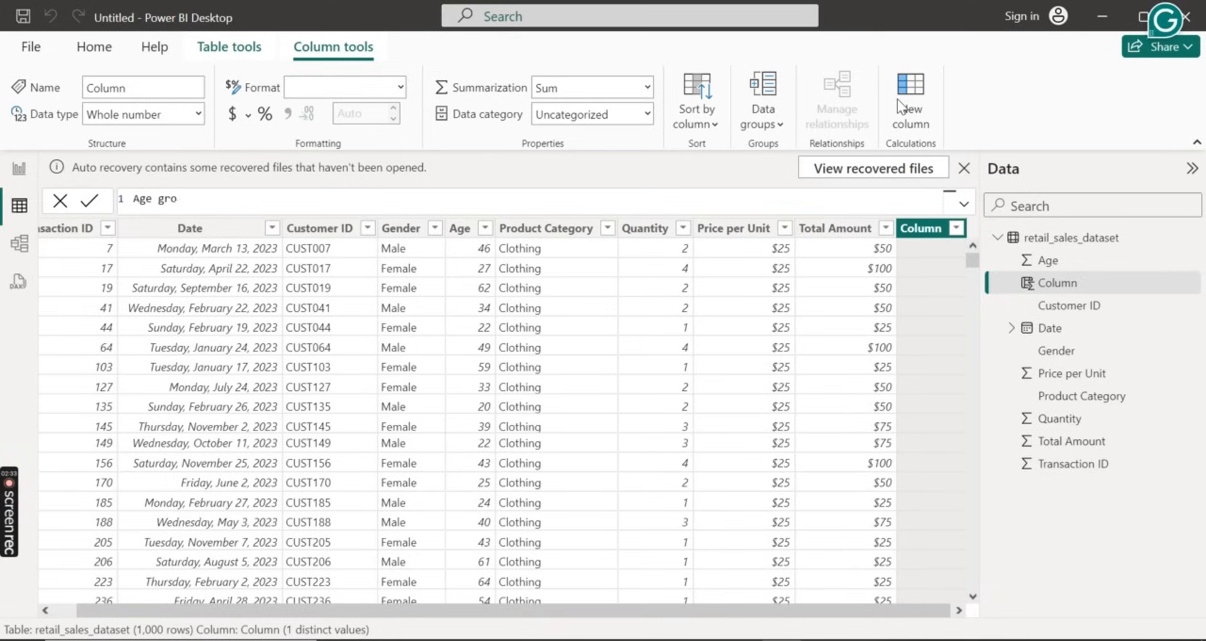
pyautogui.write('up =')
# Start the Age group formula with the SWITCH function, using TRUE() as its expression
pyautogui.write('S')
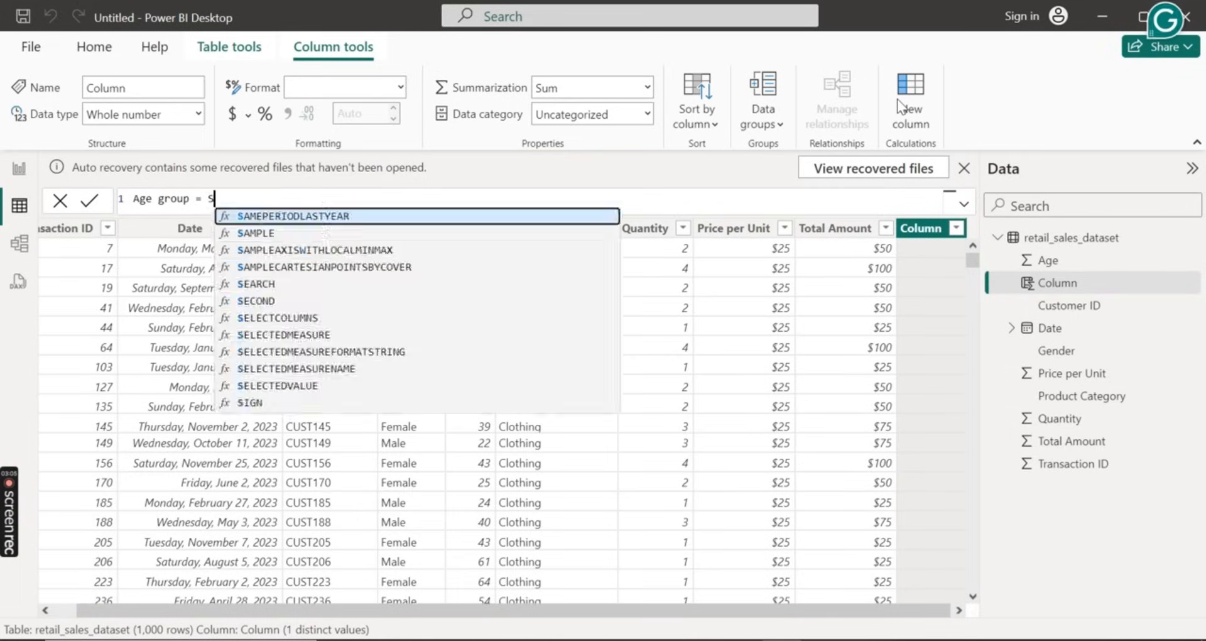
pyautogui.write('wUTC')
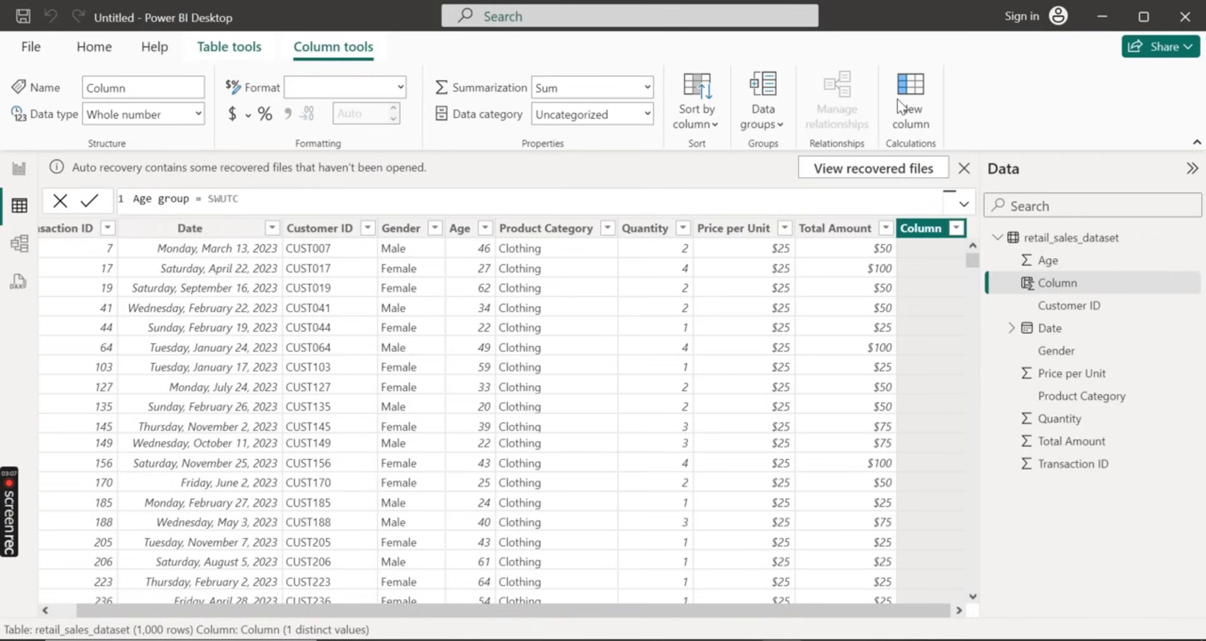
pyautogui.press('BackSpace')
pyautogui.press('BackSpace')
pyautogui.press('BackSpace')
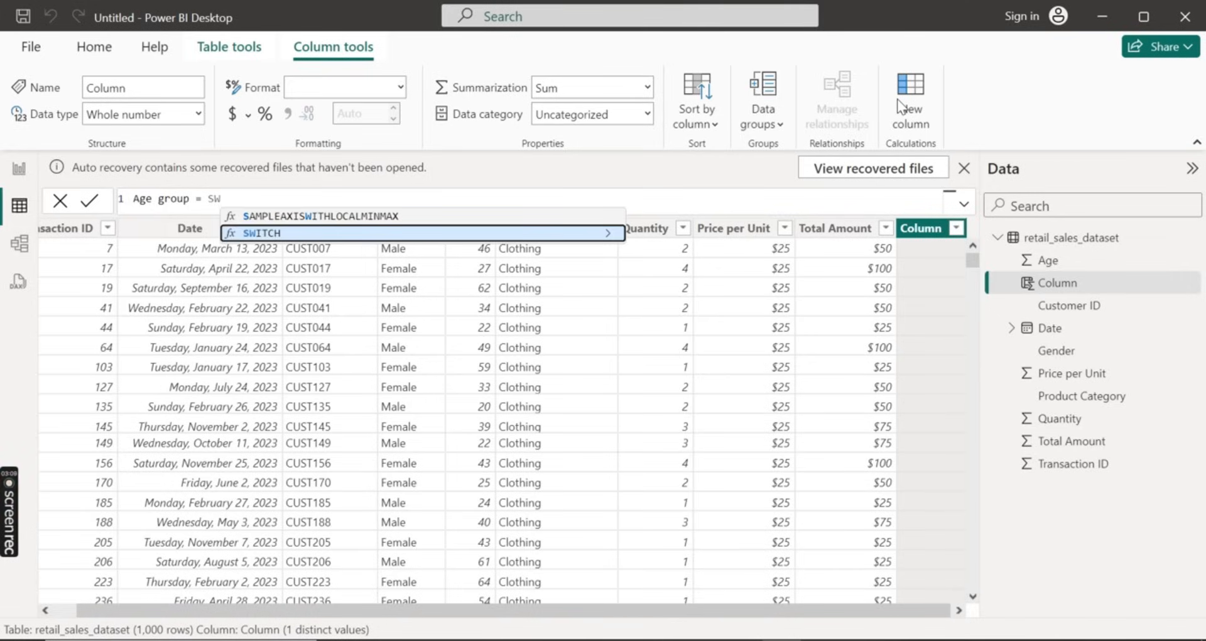
pyautogui.press('Tab')
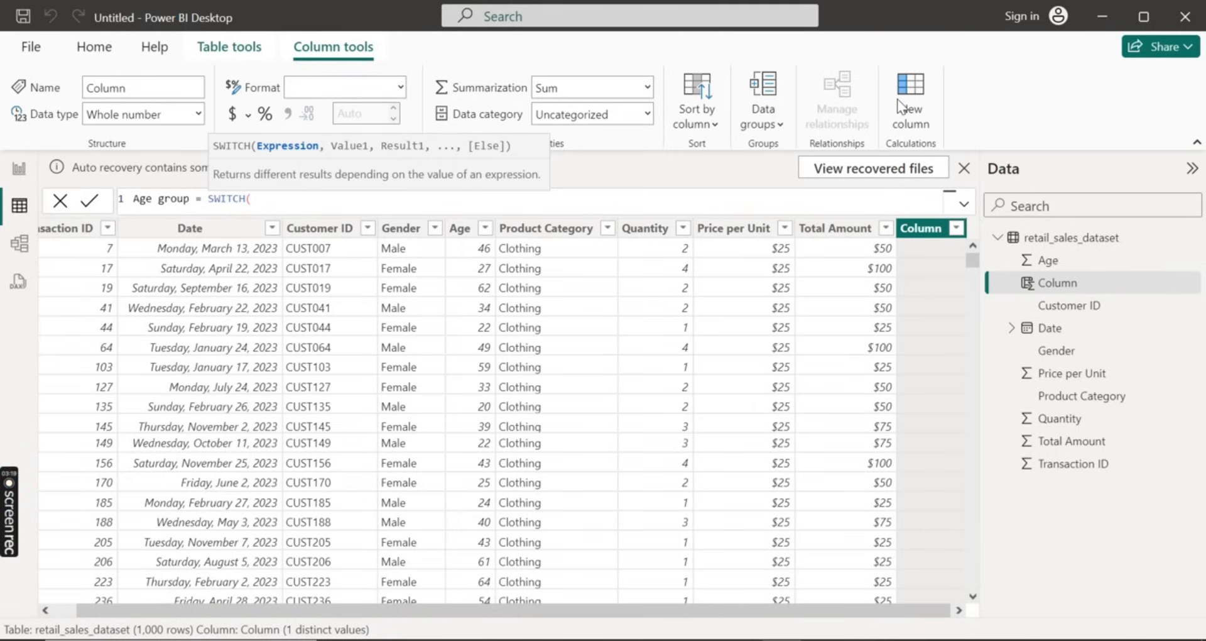
pyautogui.write('TRUE(),')
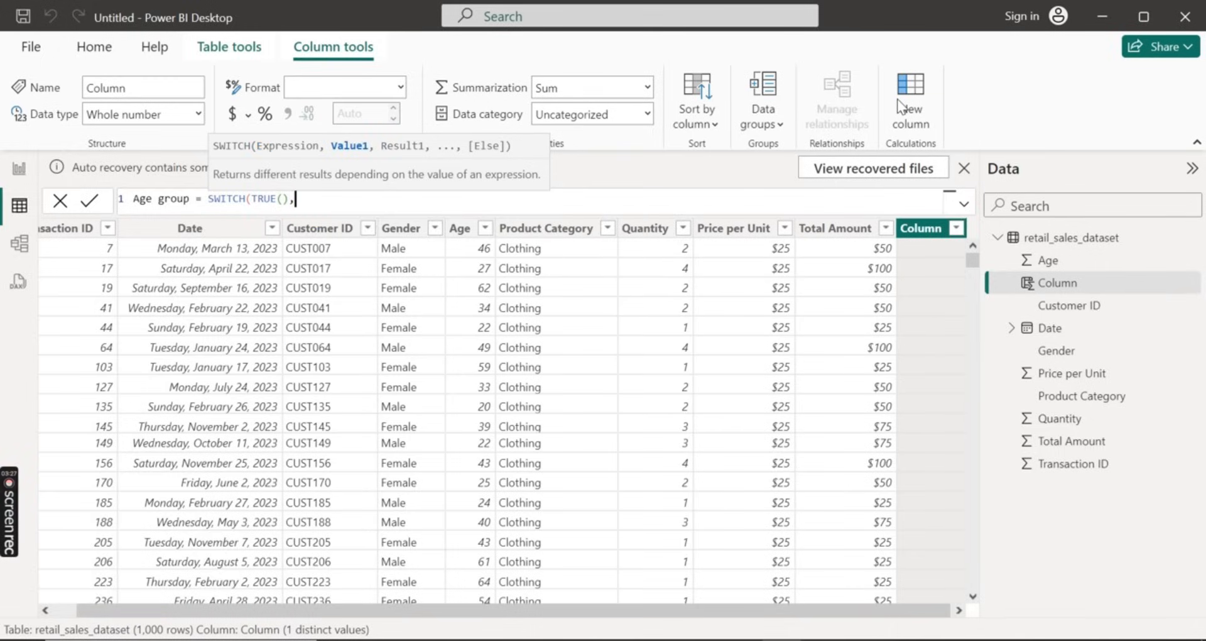
pyautogui.write('re')
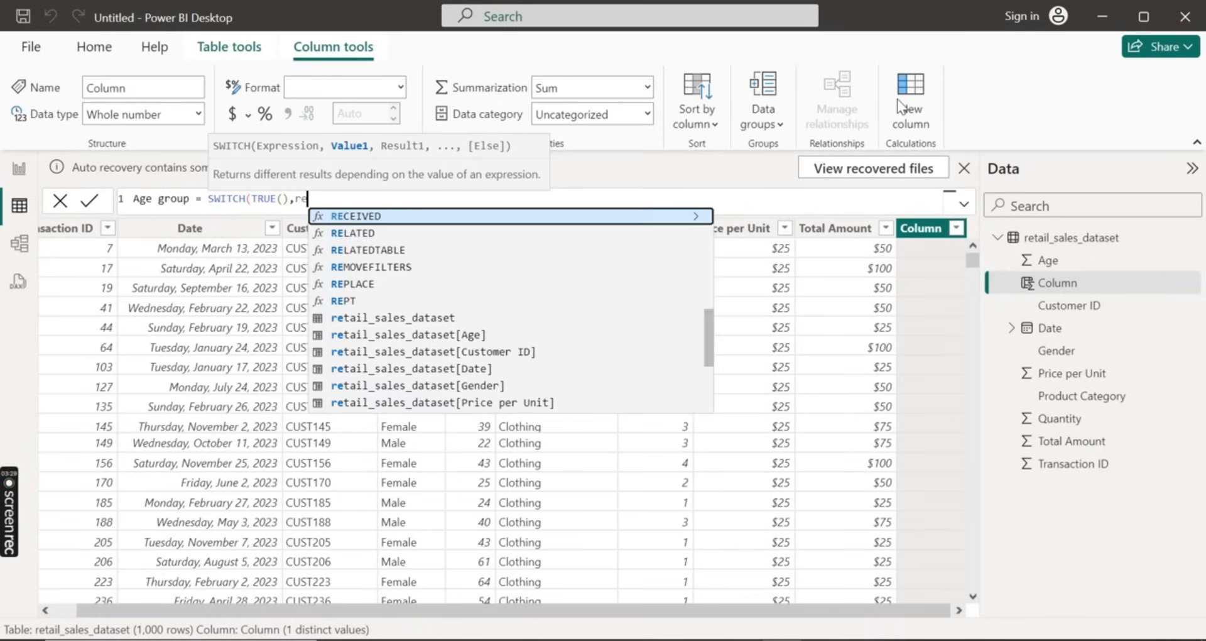
# Enter the first SWITCH condition as retail_sales_dataset[Age] <20
pyautogui.press('Down')
pyautogui.press('Down')
pyautogui.press('Down')
pyautogui.press('Down')
pyautogui.press('Down')
pyautogui.press('Down')
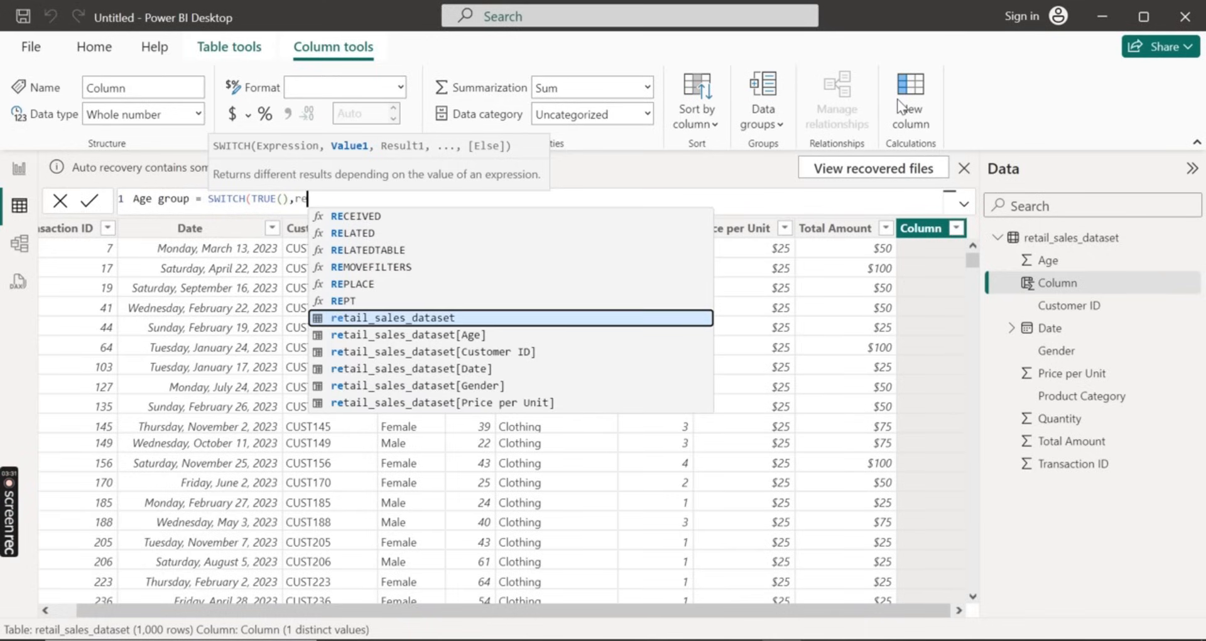
pyautogui.press('Down')
pyautogui.press('Tab')
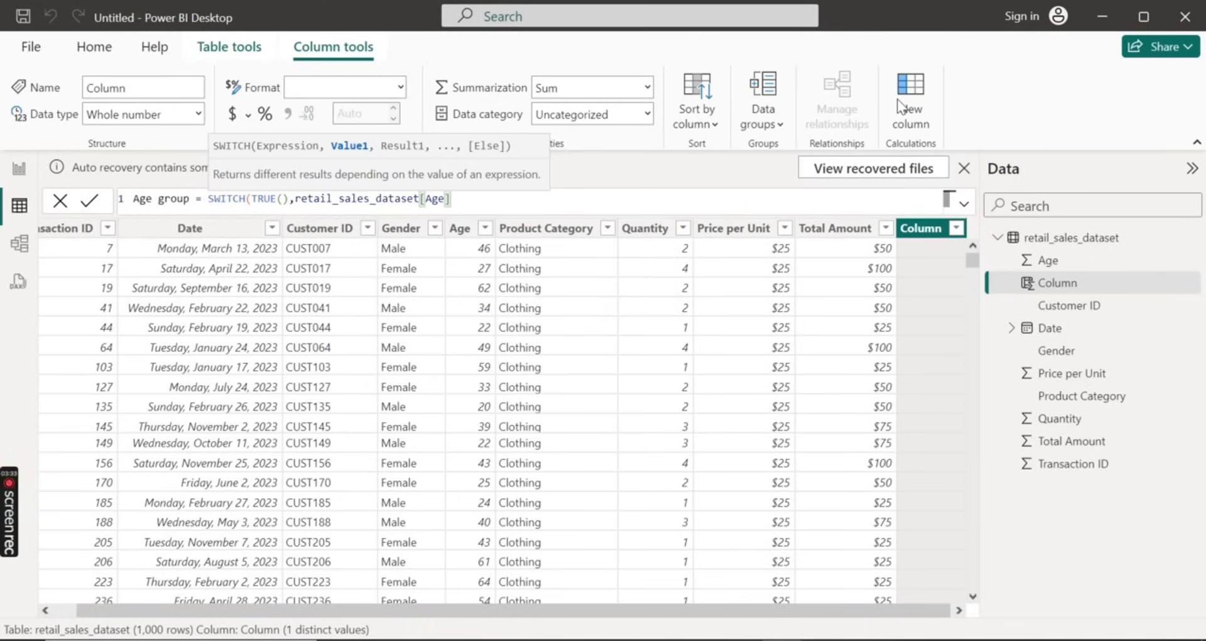
pyautogui.write('<20 , ')
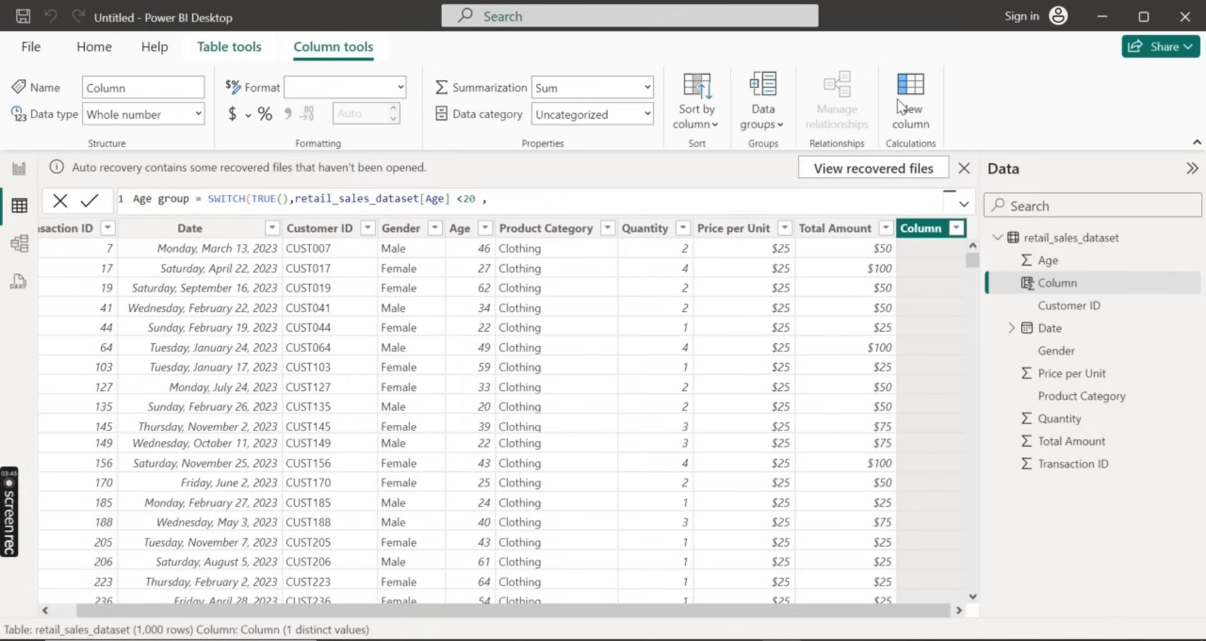
pyautogui.write('"Under 20",')
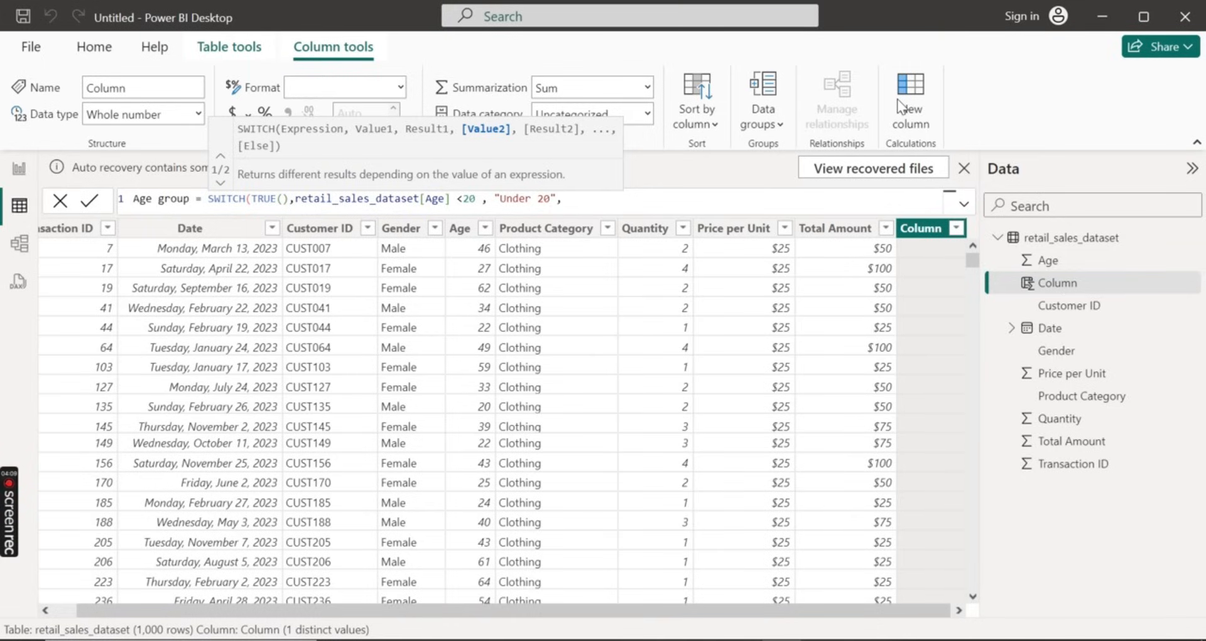
# Begin the second SWITCH condition with retail_sales_dataset[Age] >=20, followed by the && operator
pyautogui.write('re')
pyautogui.press('Down')
pyautogui.press('Down')
pyautogui.press('Down')
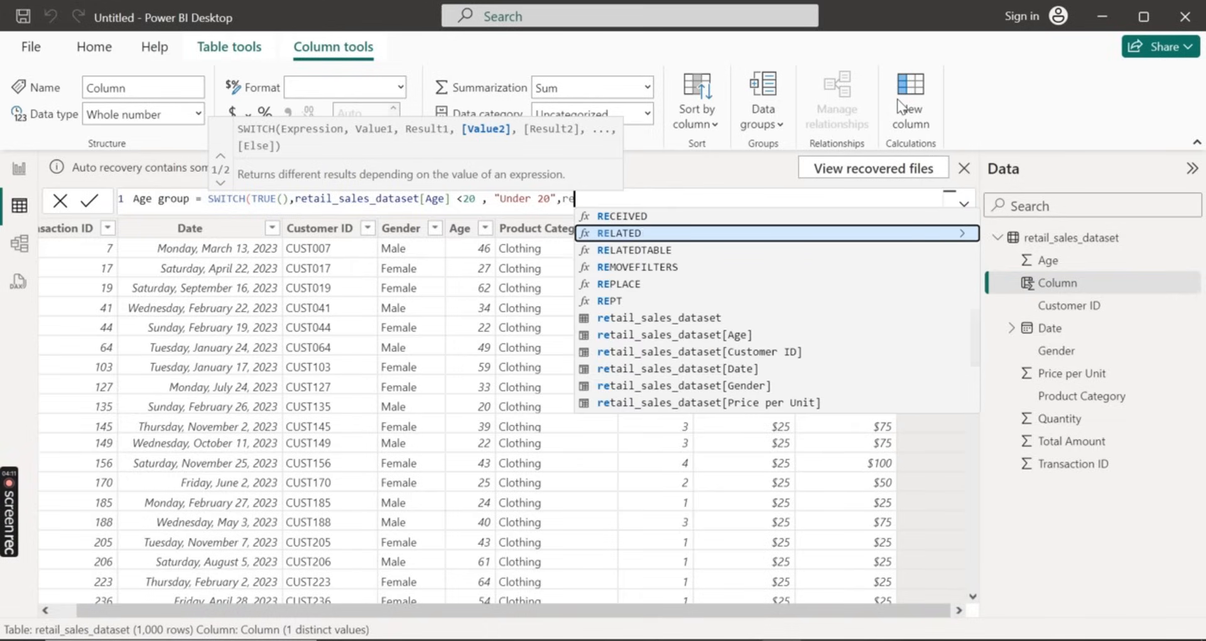
pyautogui.press('Down')
pyautogui.press('Down')
pyautogui.press('Down')
pyautogui.press('Down')
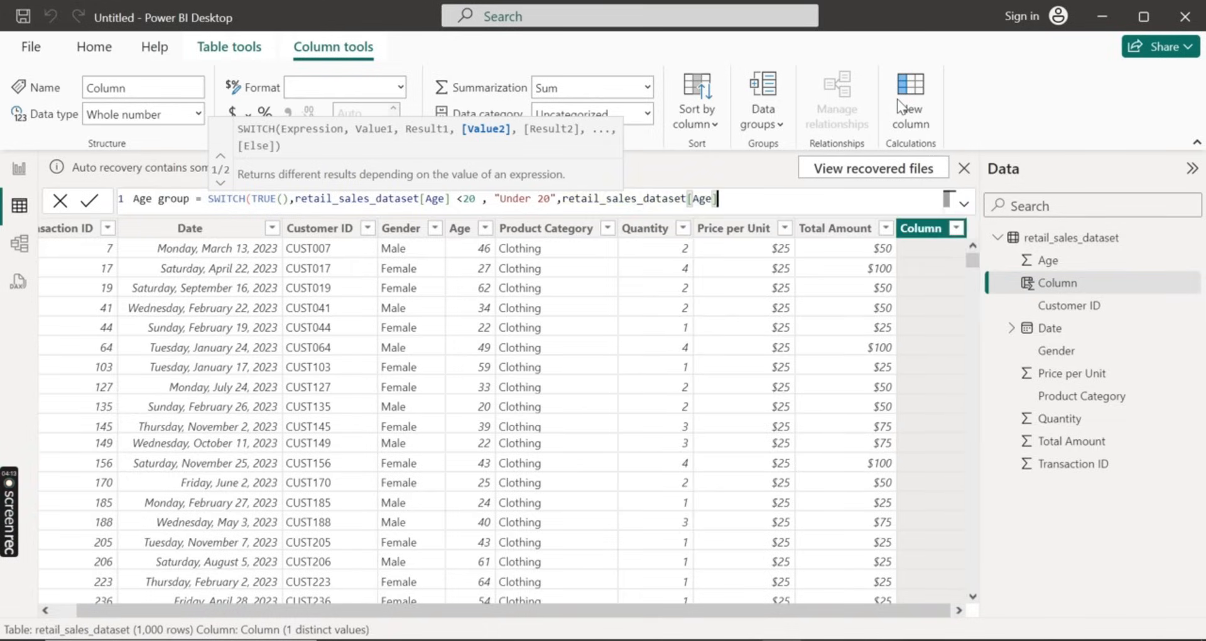
pyautogui.press('Tab')
pyautogui.write('>=20')
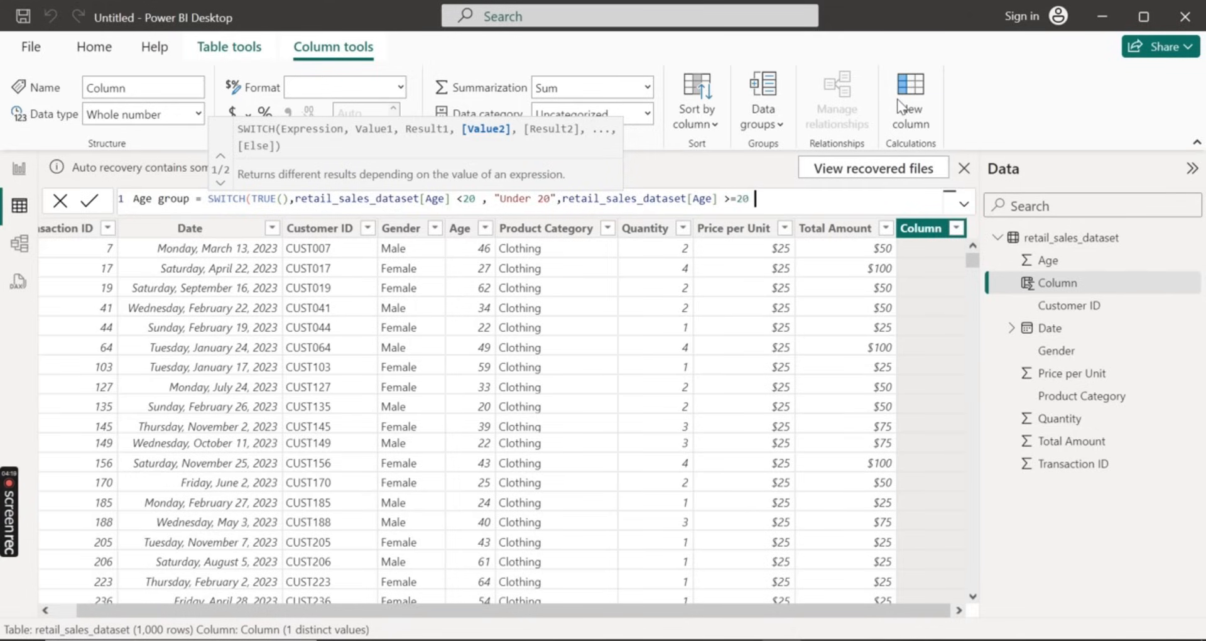
pyautogui.write(' && re')
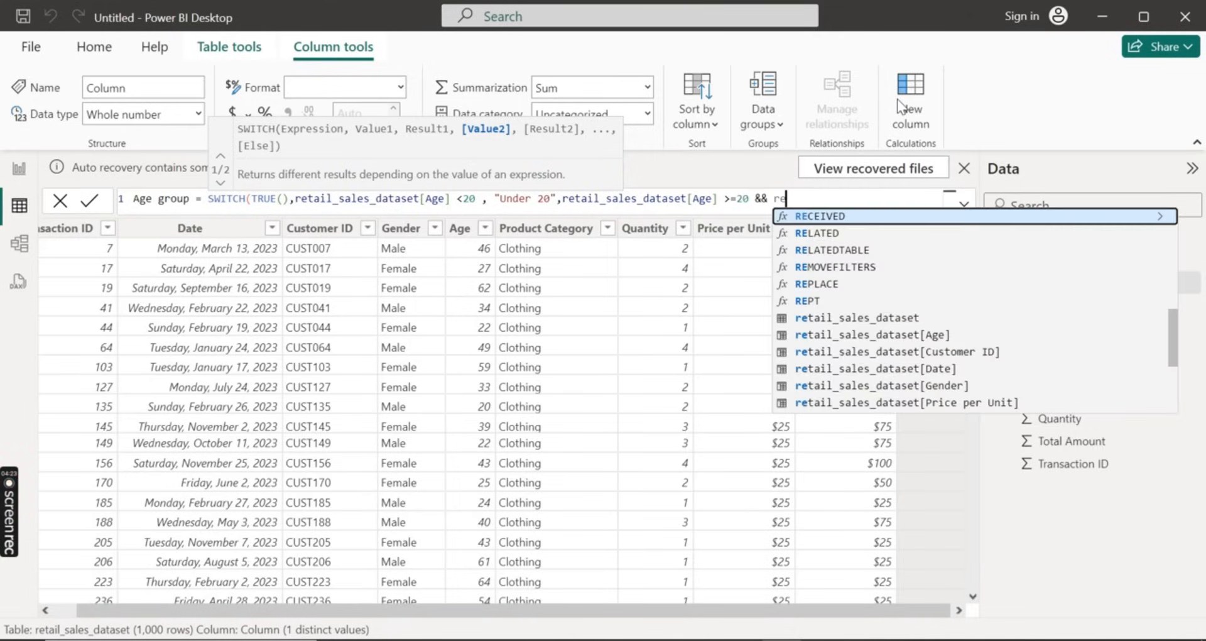
# Complete the second SWITCH condition with the upper limit retail_sales_dataset[Age] <30
pyautogui.press('Down')
pyautogui.press('Down')
pyautogui.press('Down')
pyautogui.press('Down')
pyautogui.press('Down')
pyautogui.press('Down')
pyautogui.press('Down')
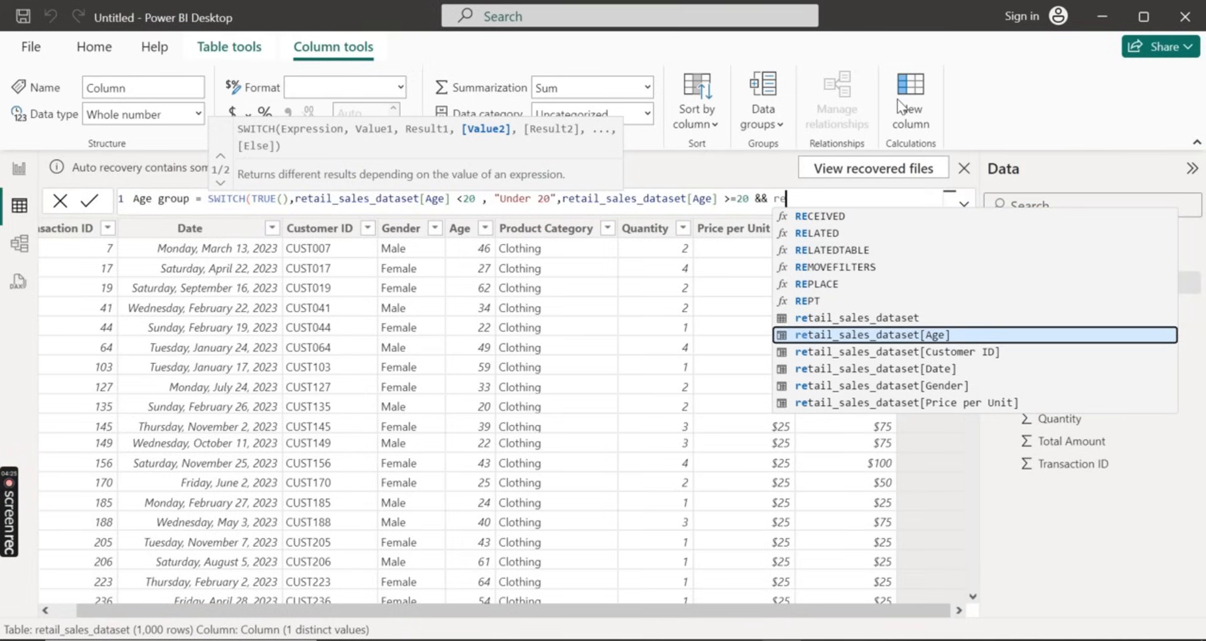
pyautogui.press('Tab')
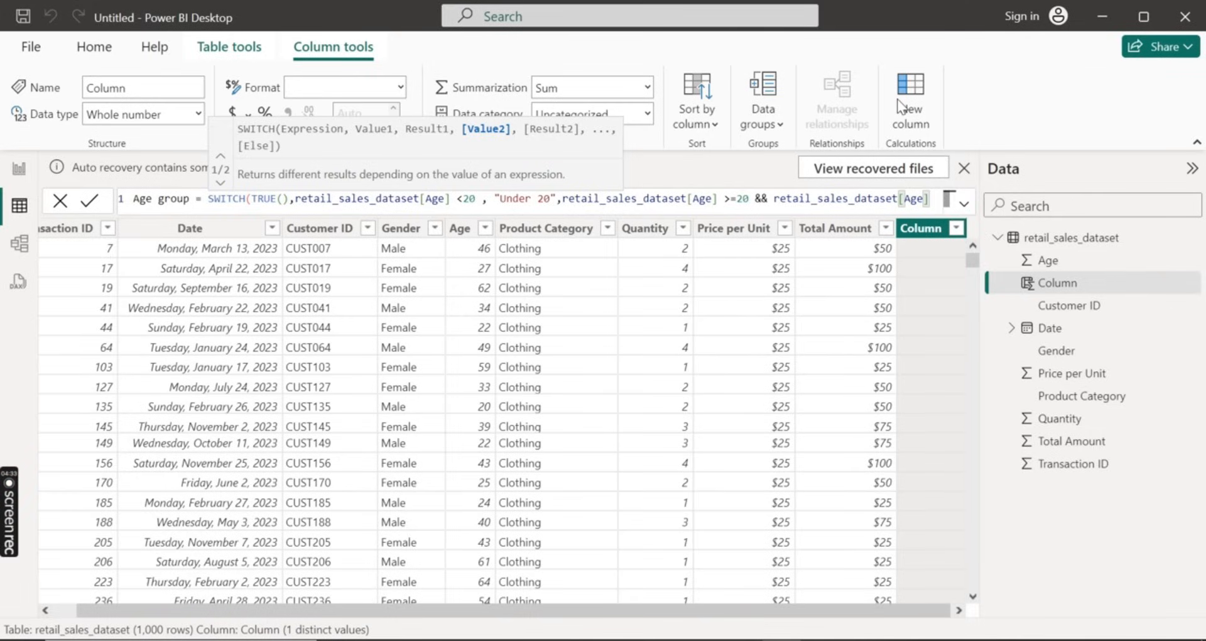
pyautogui.write('<30')
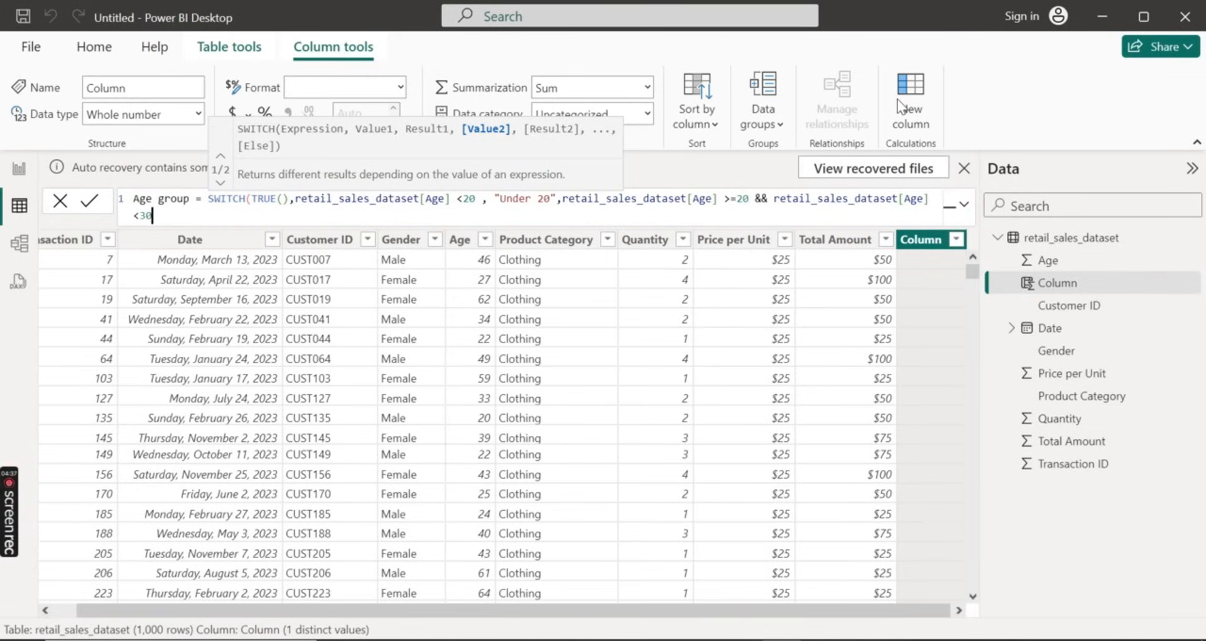
pyautogui.write(',')
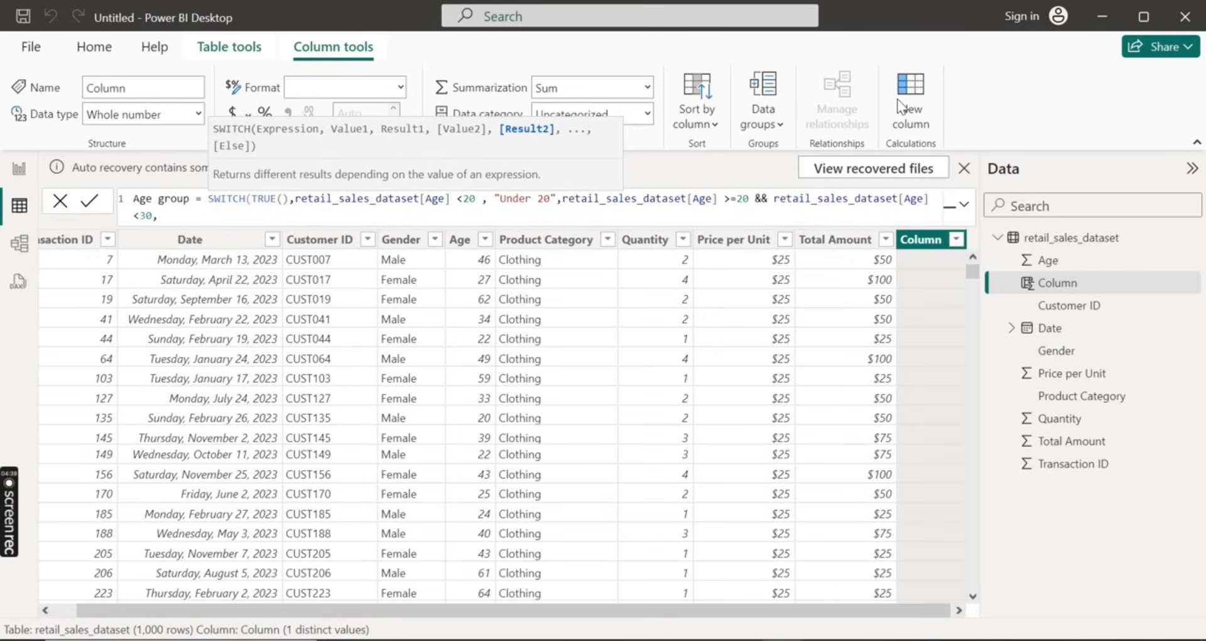
pyautogui.write('"20-29",')
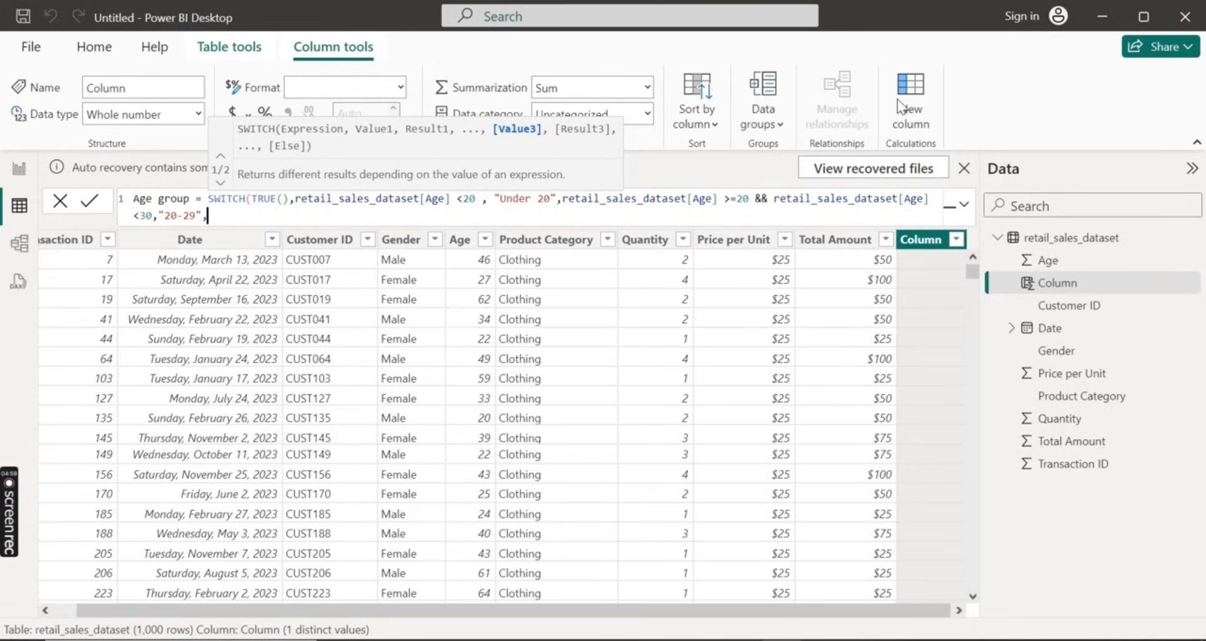
# Begin the third SWITCH condition with a reference to retail_sales_dataset[Age]
pyautogui.write('ret')
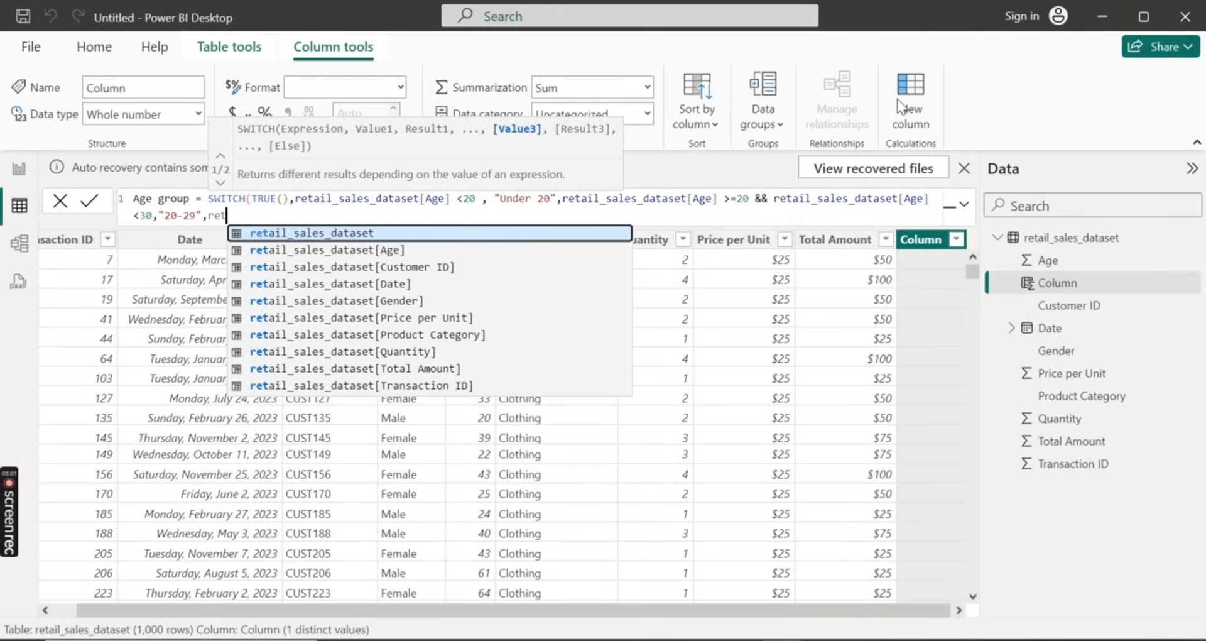
pyautogui.press('Down')
pyautogui.press('Down')
pyautogui.press('Up')
pyautogui.press('Tab')
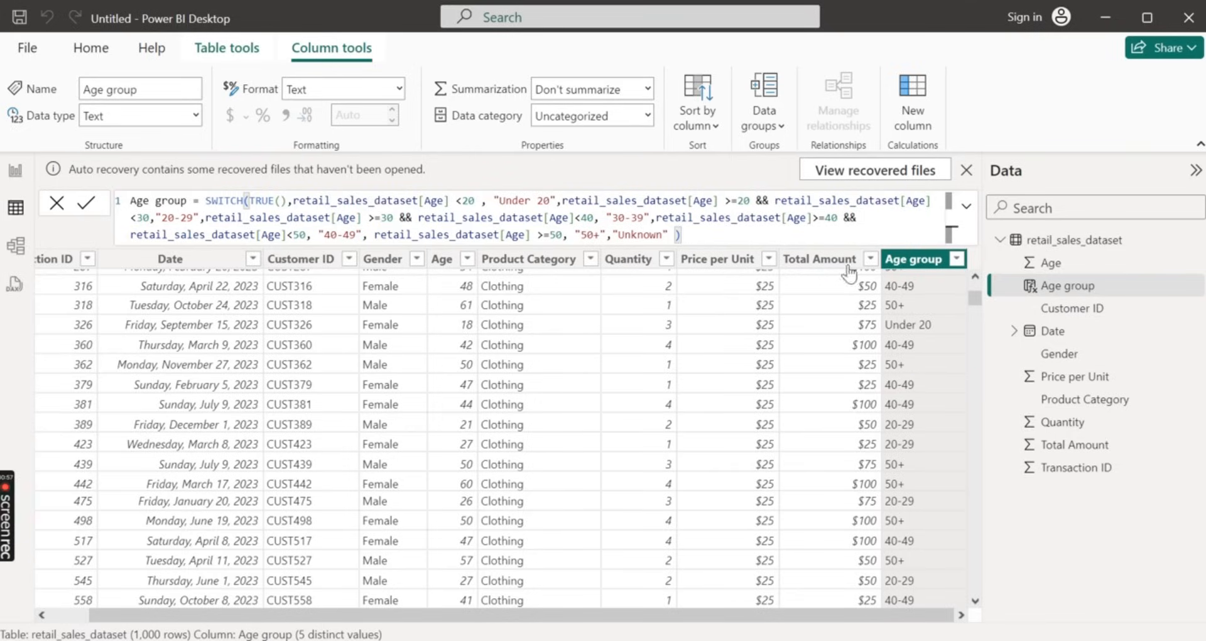
# Commit the Age group column formula and start a new measure in the retail_sales_dataset table
pyautogui.click(89, 206)
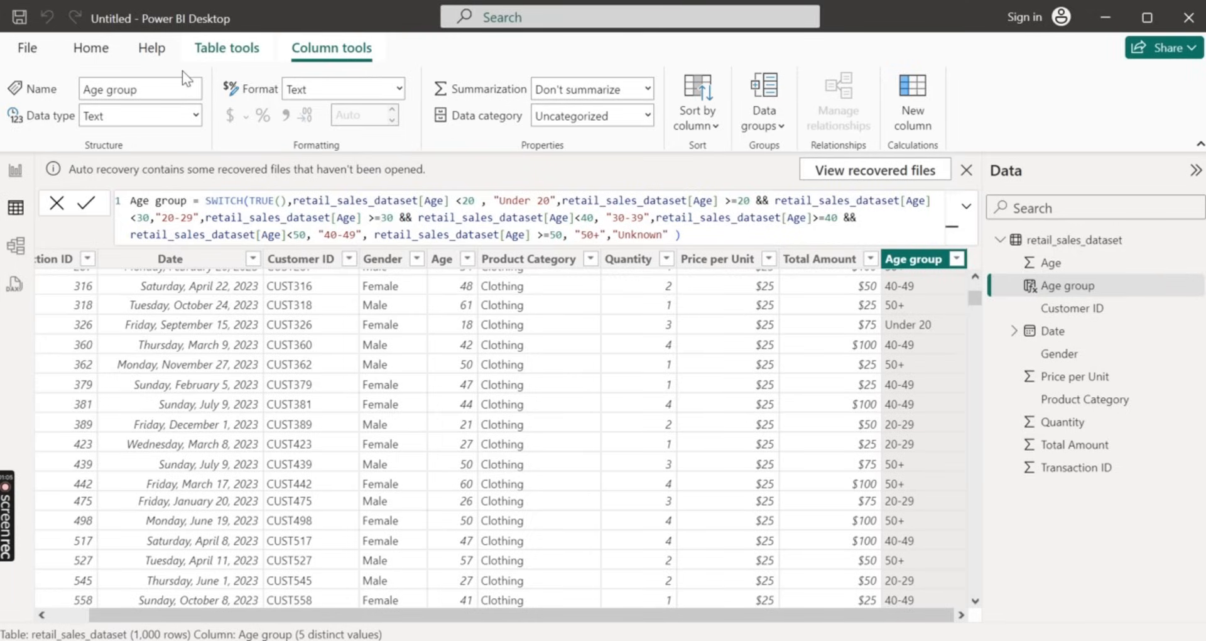
pyautogui.click(1043, 246)
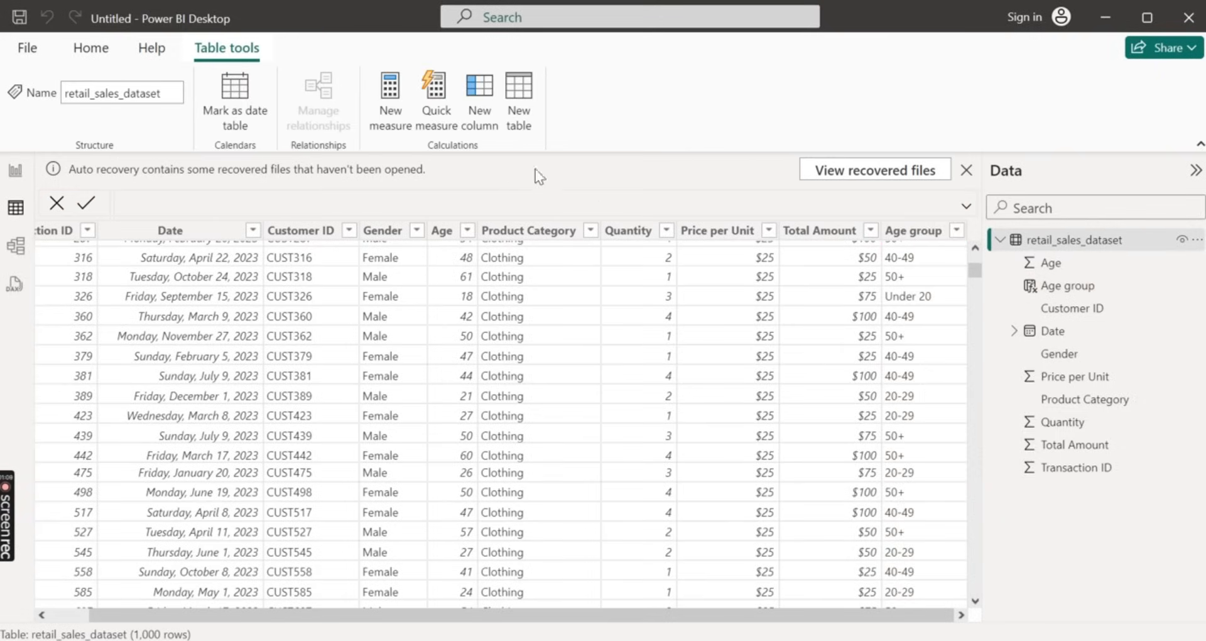
pyautogui.click(382, 115)
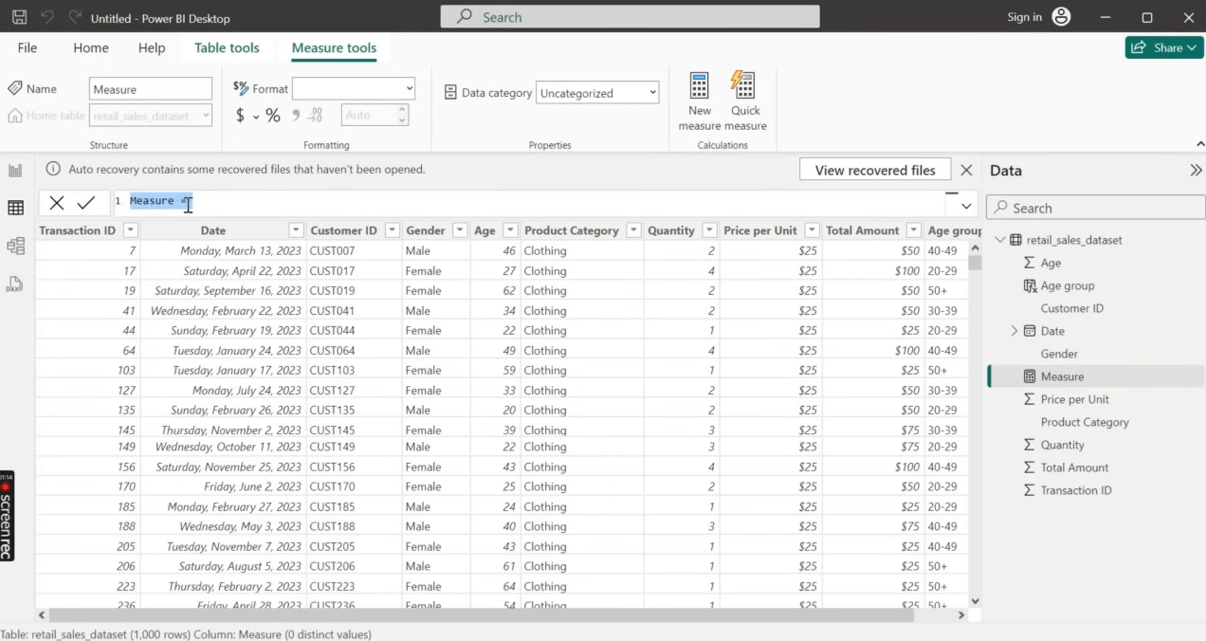
# Replace the default measure name with Total Sales, followed by an equals sign
pyautogui.press('BackSpace')
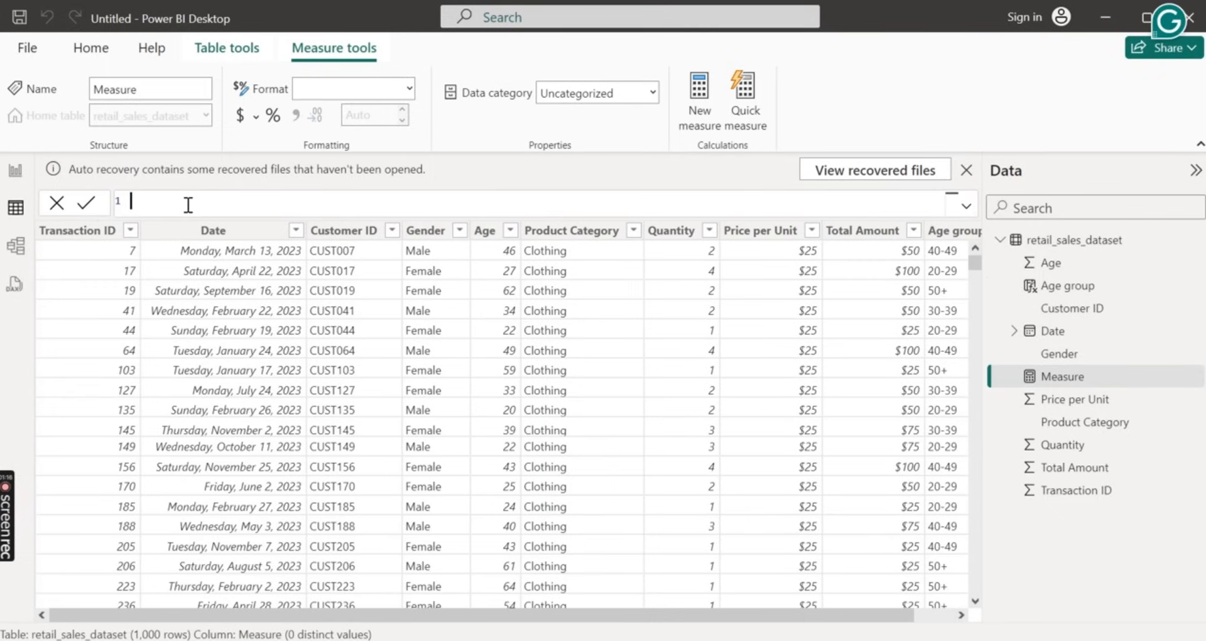
pyautogui.write('Total')
pyautogui.write('Sales = S')
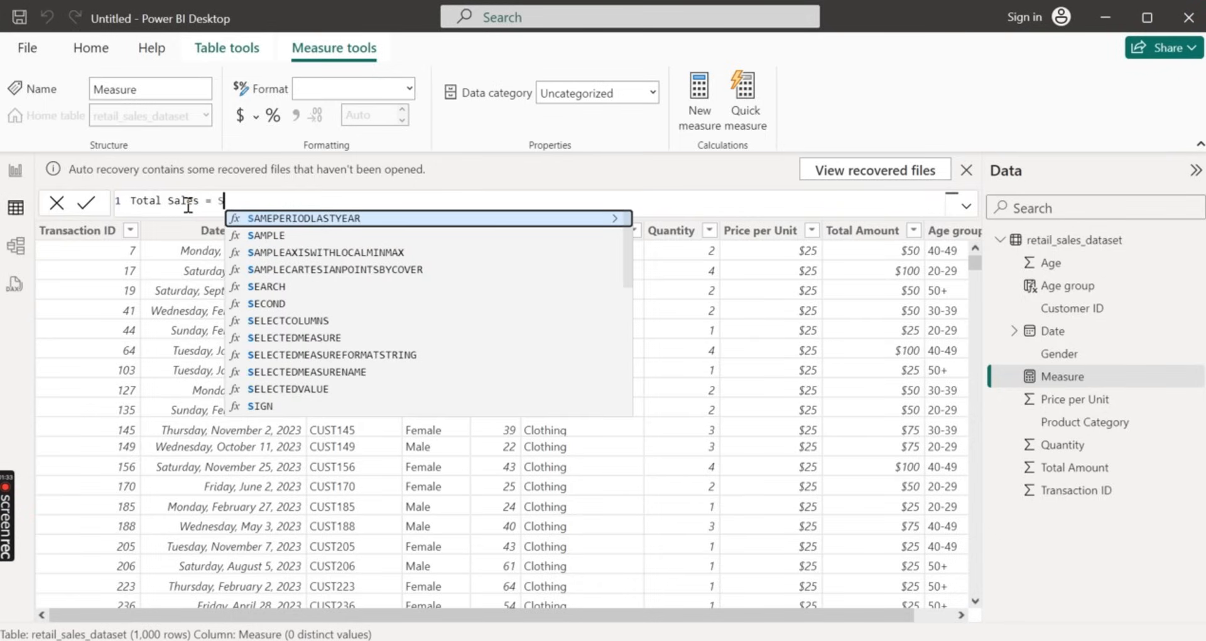
pyautogui.write('UM(')
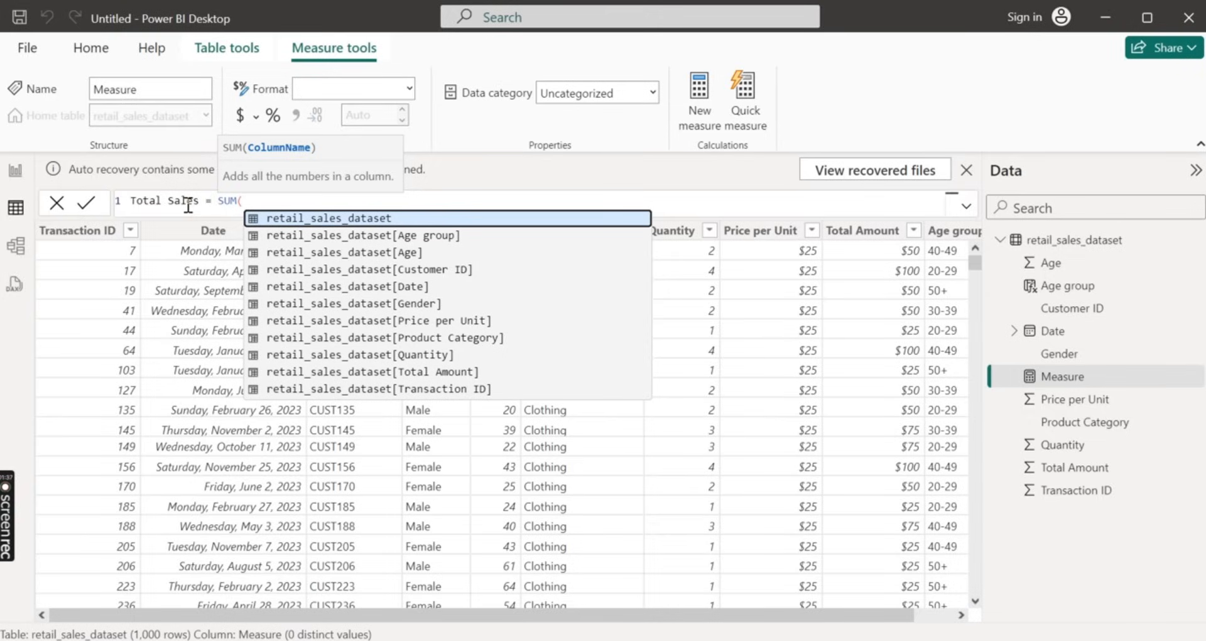
# Define Total Sales as SUM(retail_sales_dataset[Total Amount]) and commit the measure
pyautogui.press('Down')
pyautogui.press('Down')
pyautogui.press('Down')
pyautogui.press('Down')
pyautogui.press('Down')
pyautogui.press('Down')
pyautogui.press('Down')
pyautogui.press('Down')
pyautogui.press('Down')
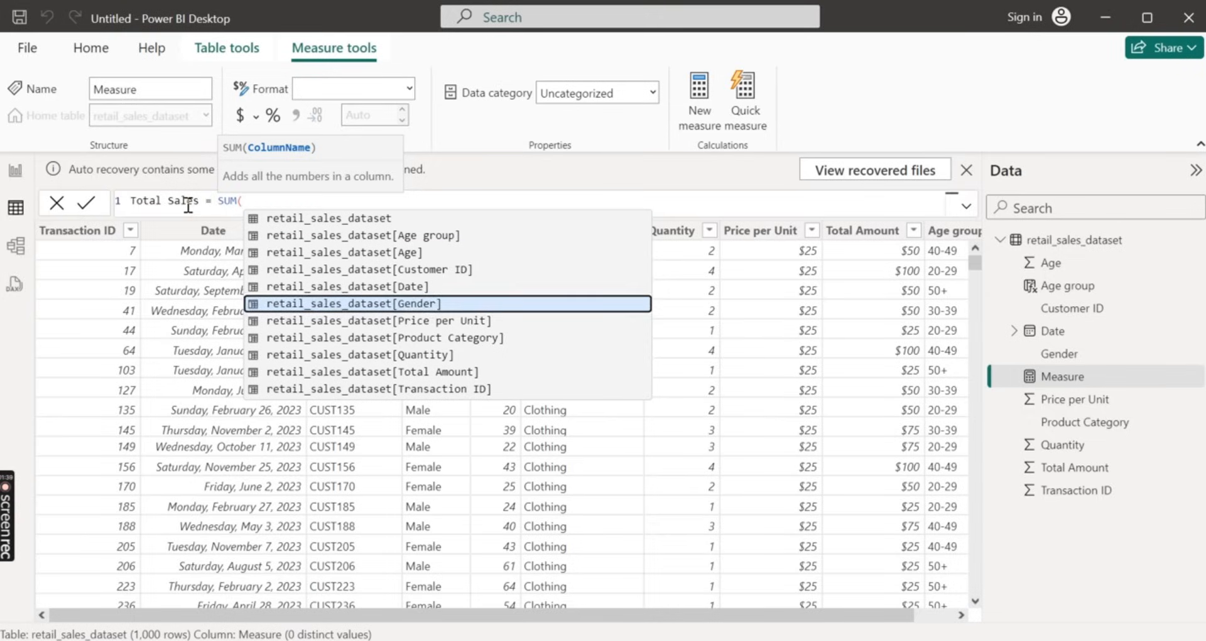
pyautogui.press('Tab')
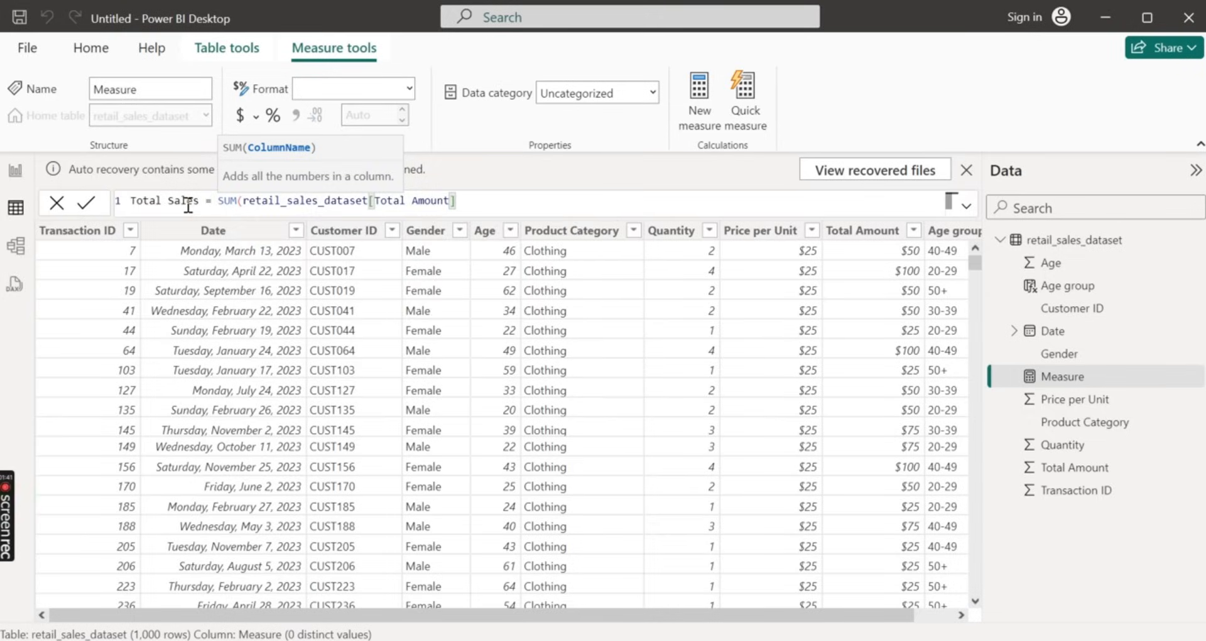
pyautogui.write(')')
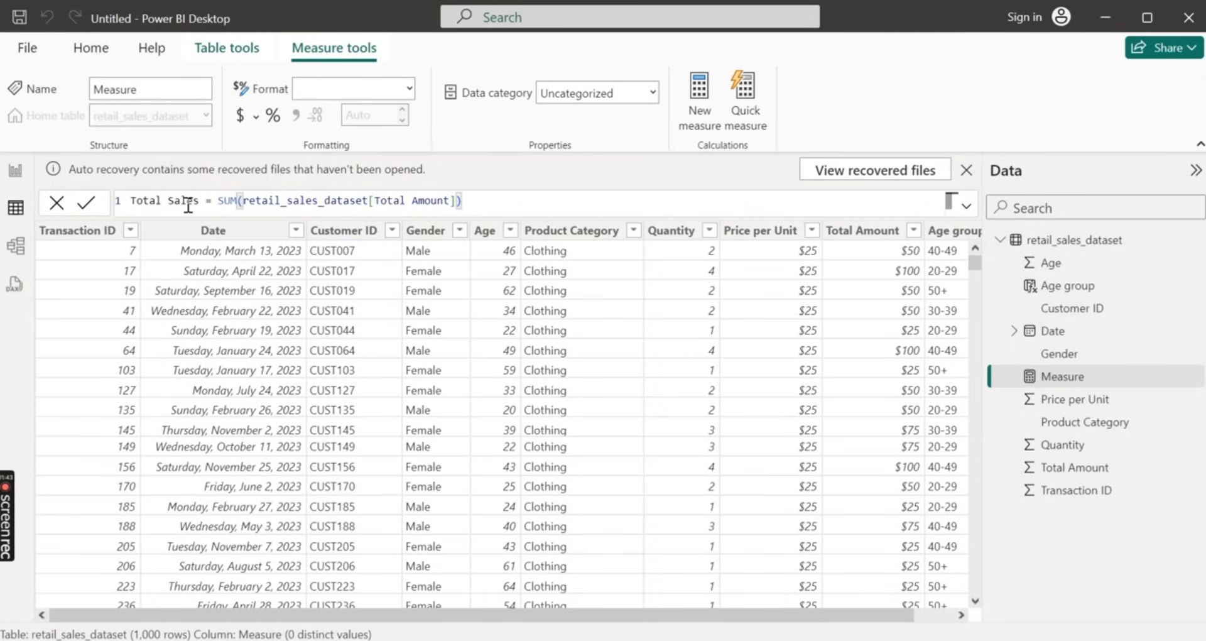
pyautogui.click(96, 204)
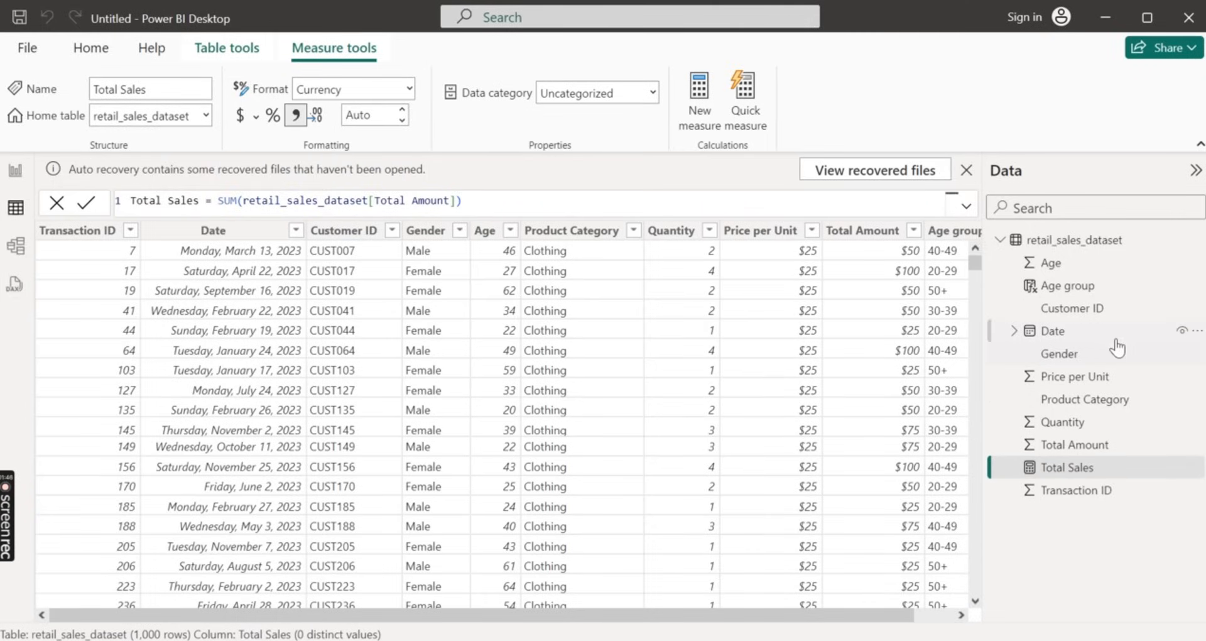
# Start another new measure in the retail_sales_dataset table alongside Total Sales
pyautogui.hscroll(1, 944, 283)
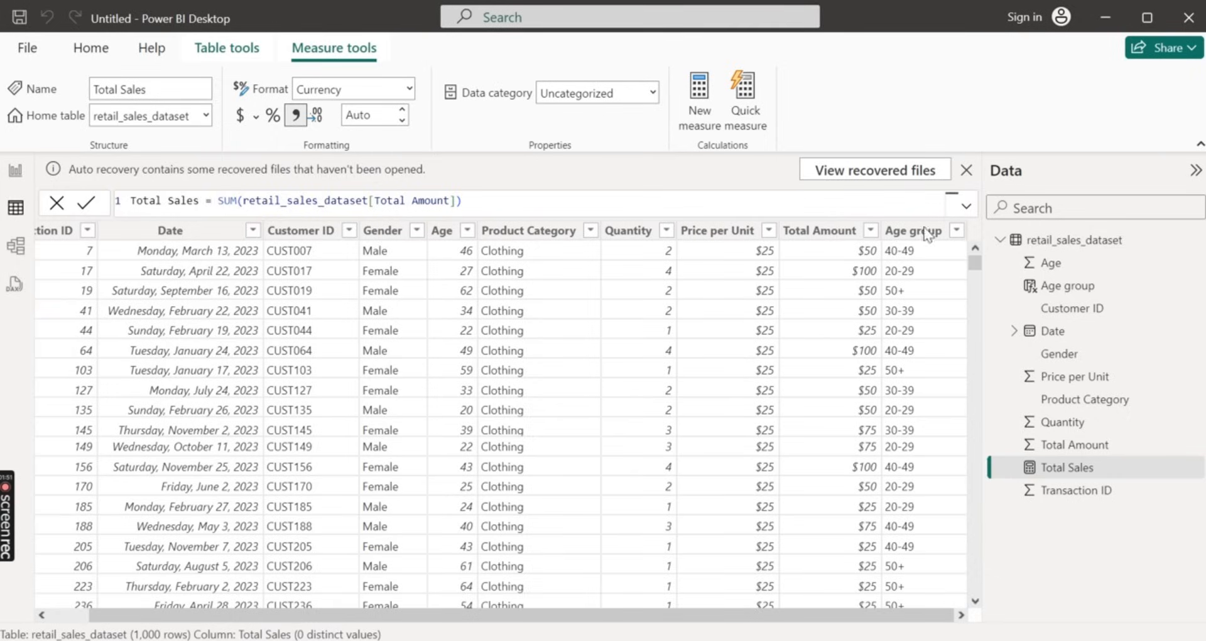
pyautogui.click(1076, 468)
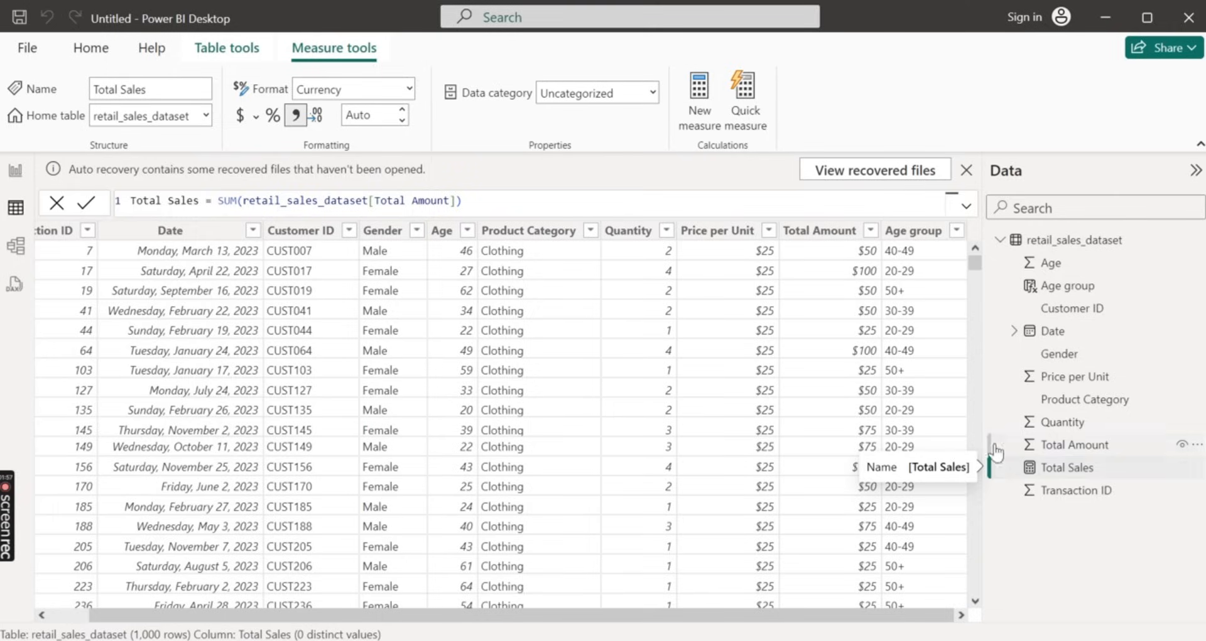
pyautogui.click(701, 110)
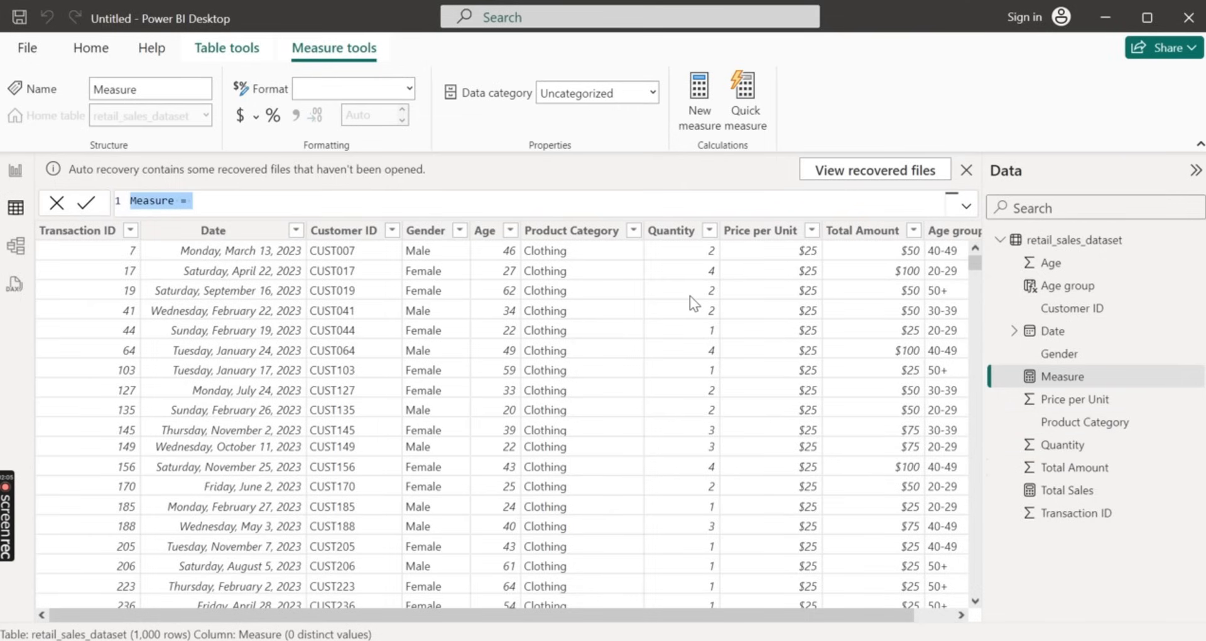
pyautogui.scroll(-15, 690, 296)
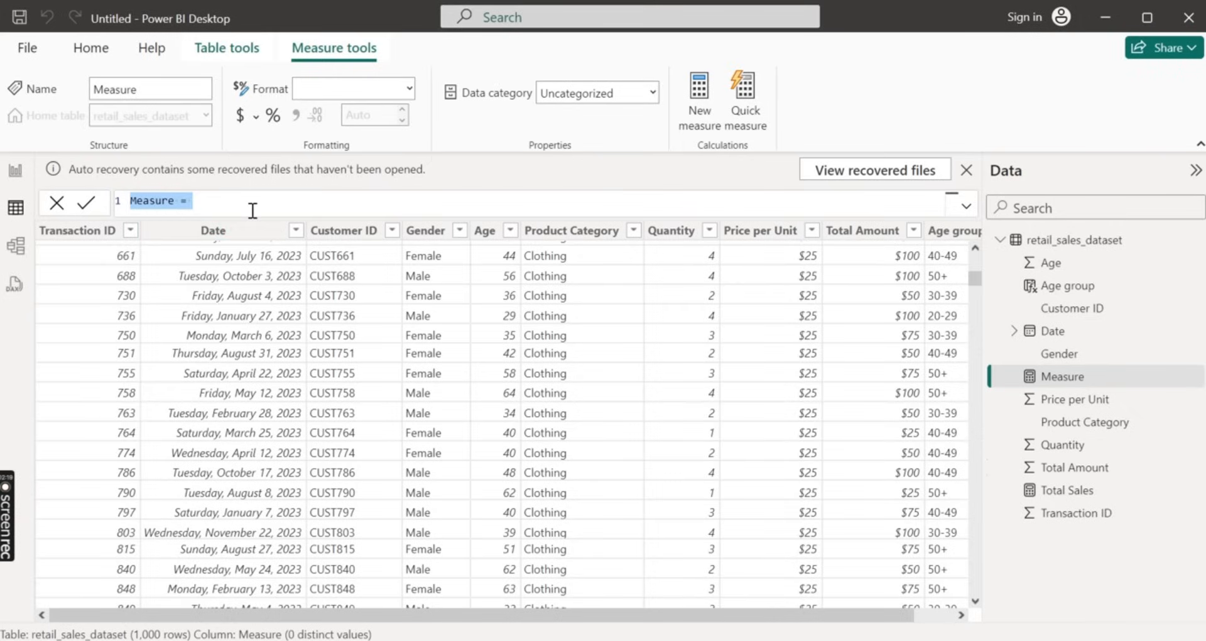
pyautogui.press('BackSpace')
pyautogui.write('T')
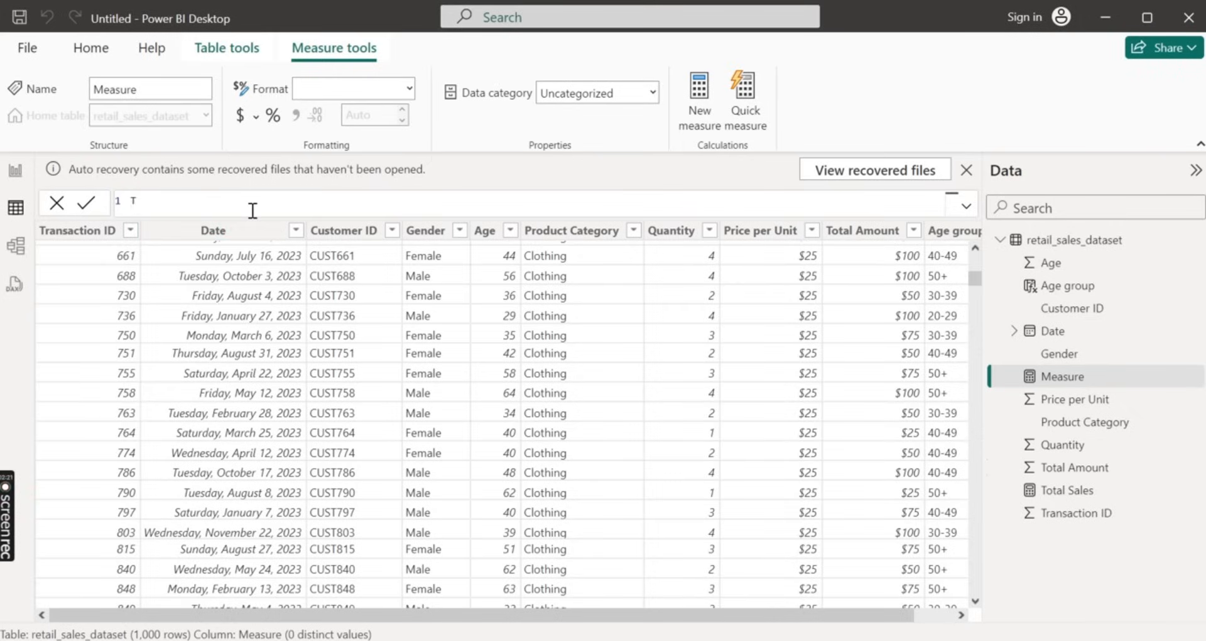
pyautogui.write('otal')
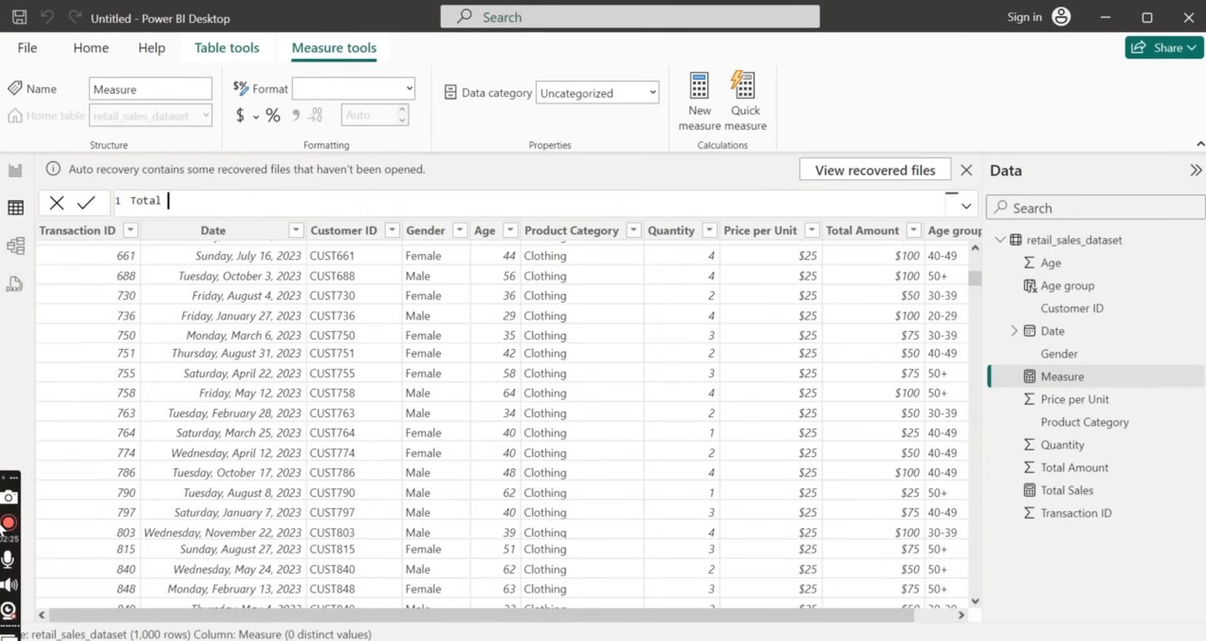
pyautogui.press('Return')
pyautogui.press('BackSpace')
pyautogui.press('BackSpace')
pyautogui.press('BackSpace')
pyautogui.press('BackSpace')
pyautogui.press('BackSpace')
pyautogui.press('BackSpace')
pyautogui.press('BackSpace')
pyautogui.press('BackSpace')
pyautogui.press('BackSpace')
pyautogui.press('BackSpace')
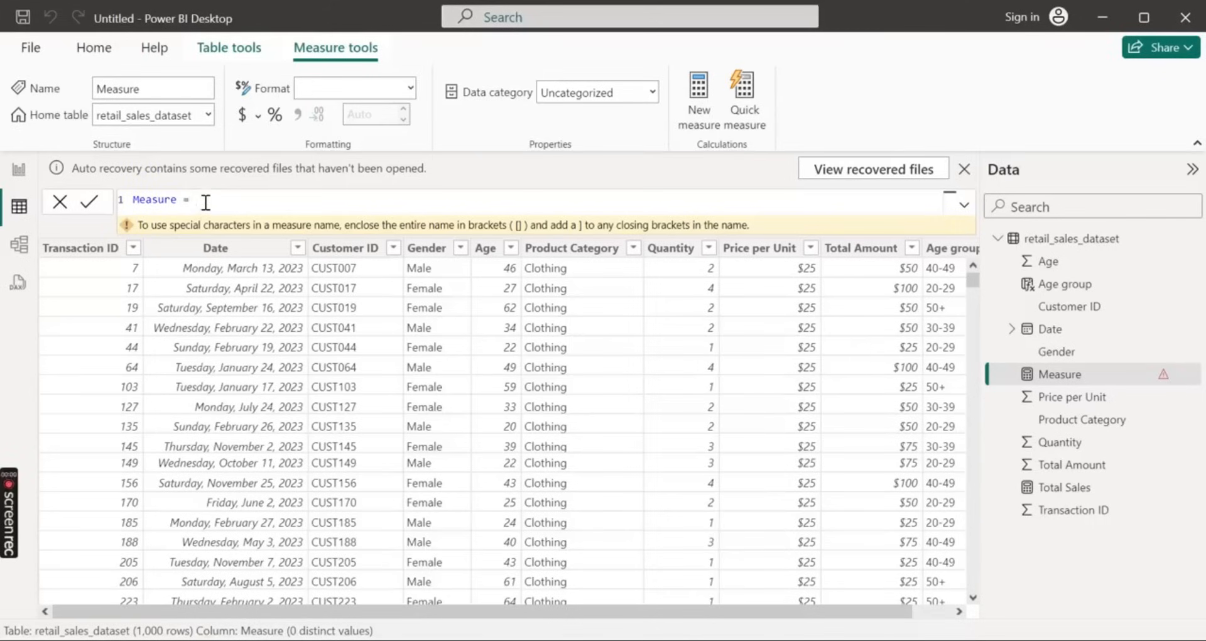
# Name the new measure Total Qunatity Sold, followed by an equals sign
pyautogui.write('T')
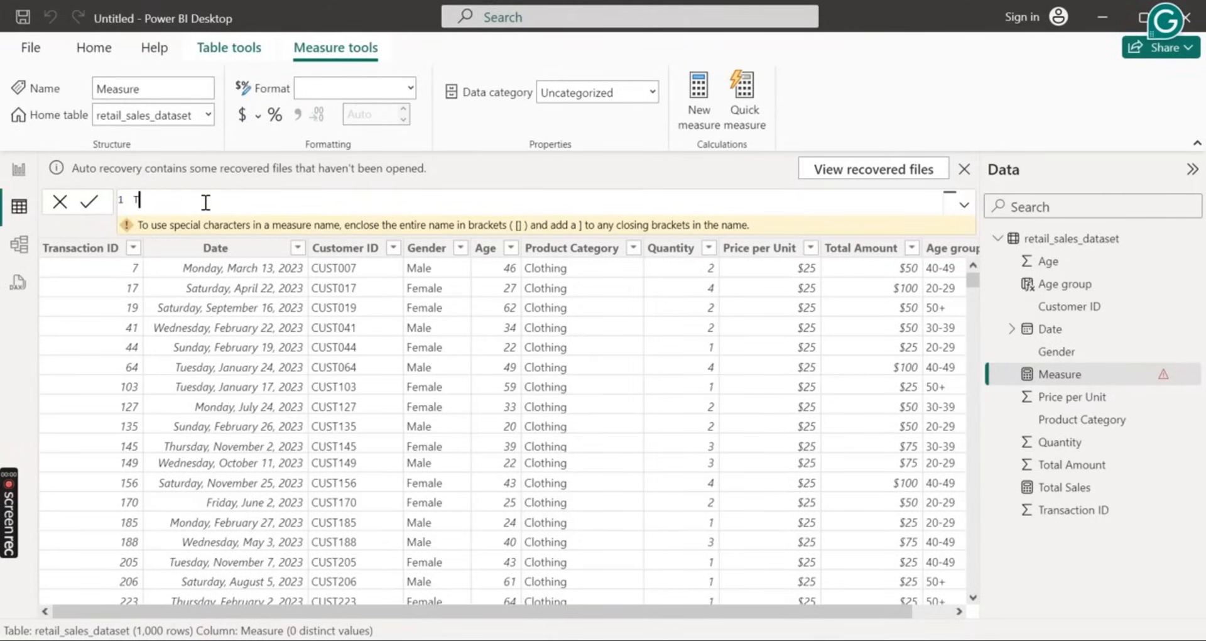
pyautogui.write('otal Q')
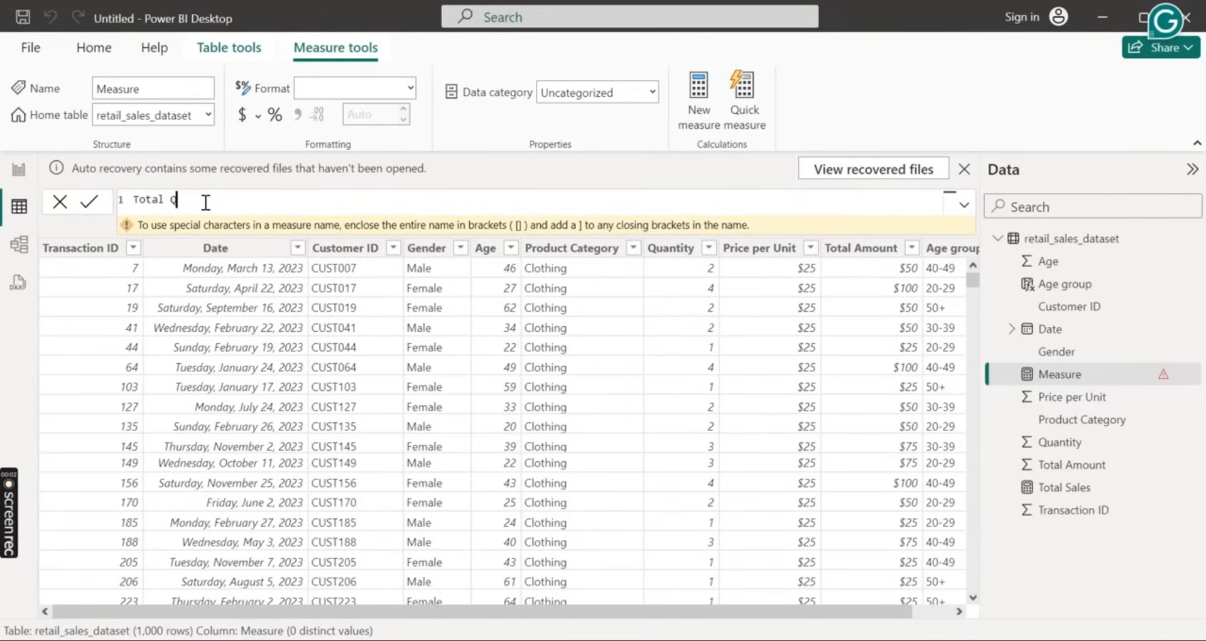
pyautogui.write('unatity = Sold=')
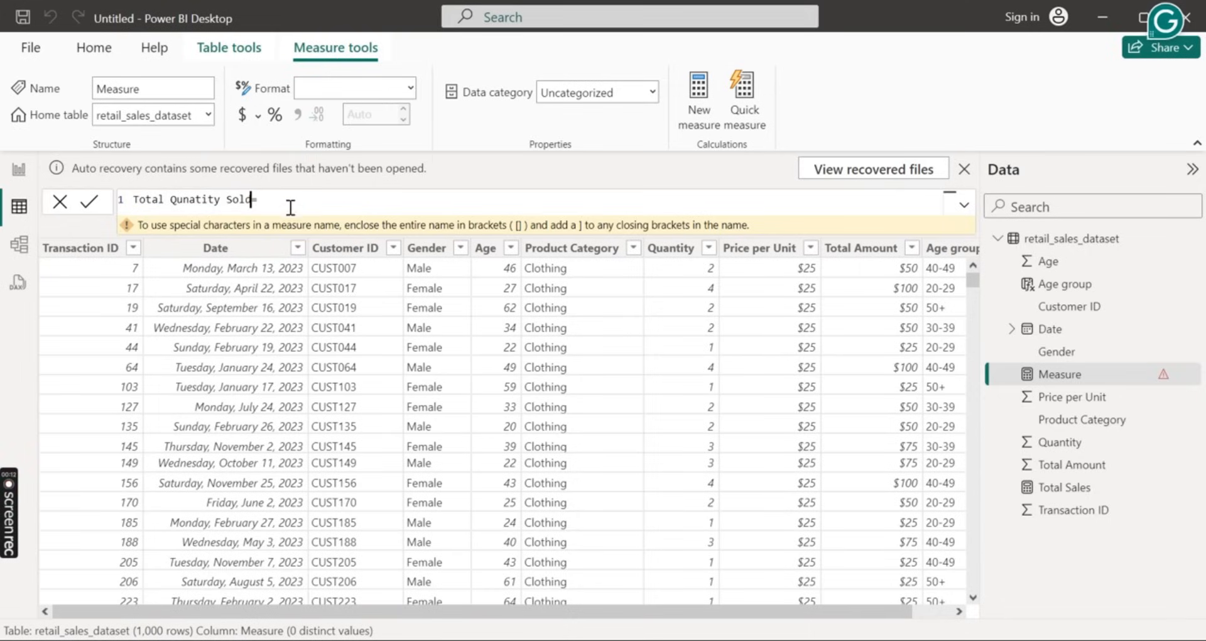
# Define Total Qunatity Sold as SUM(retail_sales_dataset[Quantity]) and commit the measure
pyautogui.click(290, 206)
pyautogui.write('SUM(')
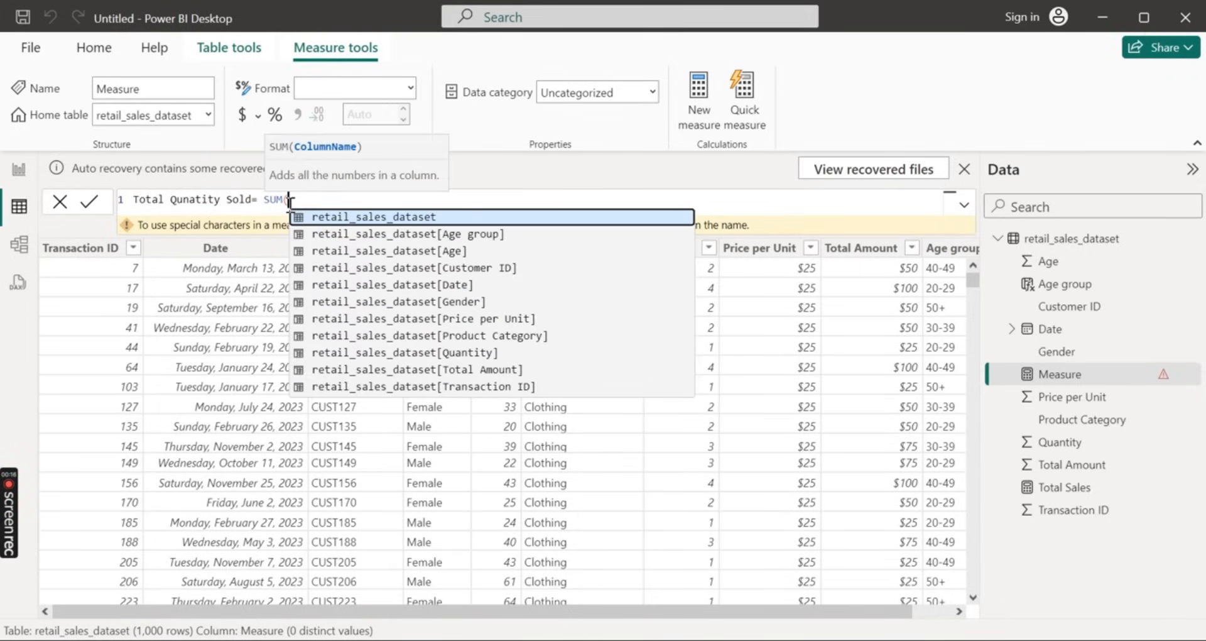
pyautogui.press('Down')
pyautogui.press('Down')
pyautogui.press('Down')
pyautogui.press('Down')
pyautogui.press('Down')
pyautogui.press('Down')
pyautogui.press('Down')
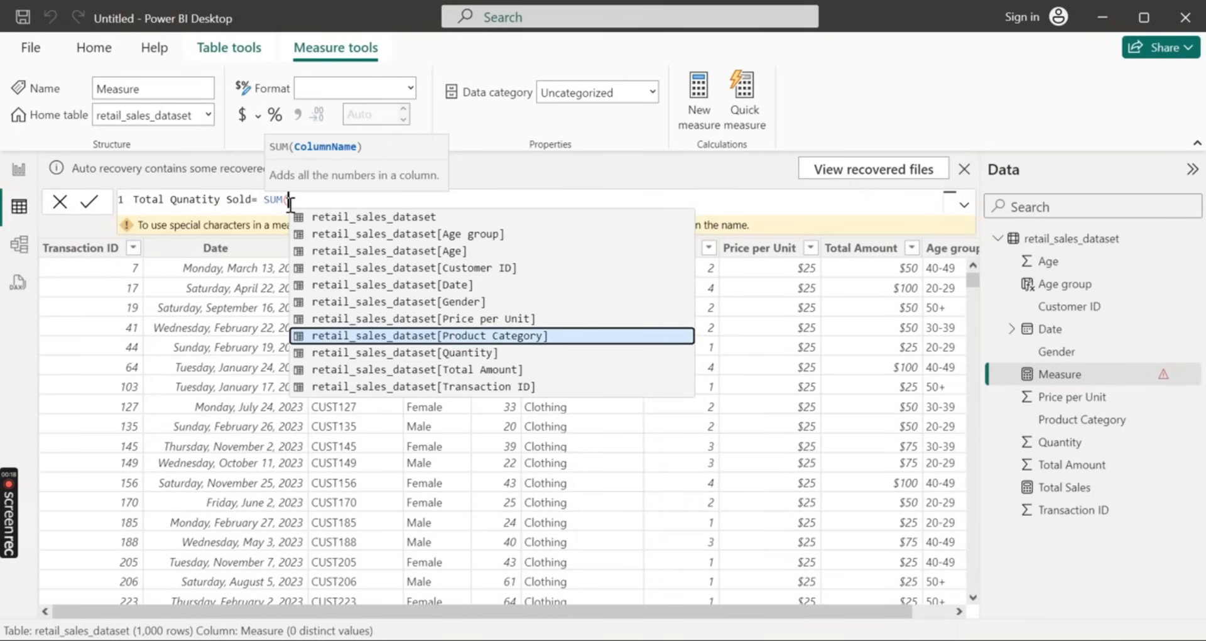
pyautogui.press('Down')
pyautogui.press('Tab')
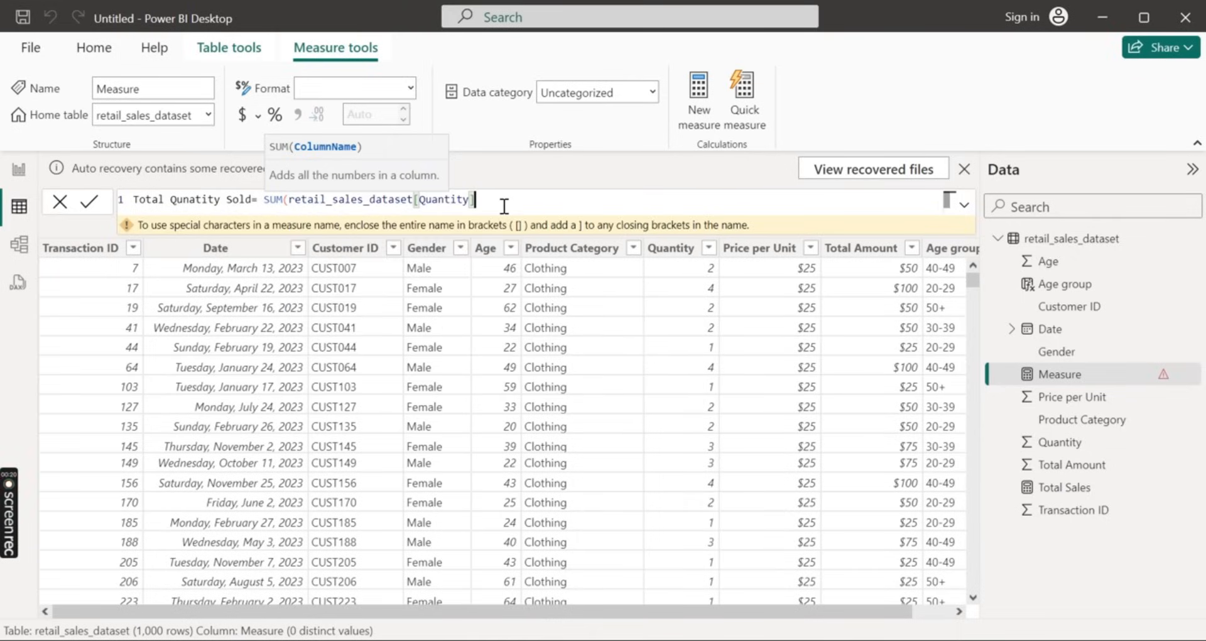
pyautogui.write(')')
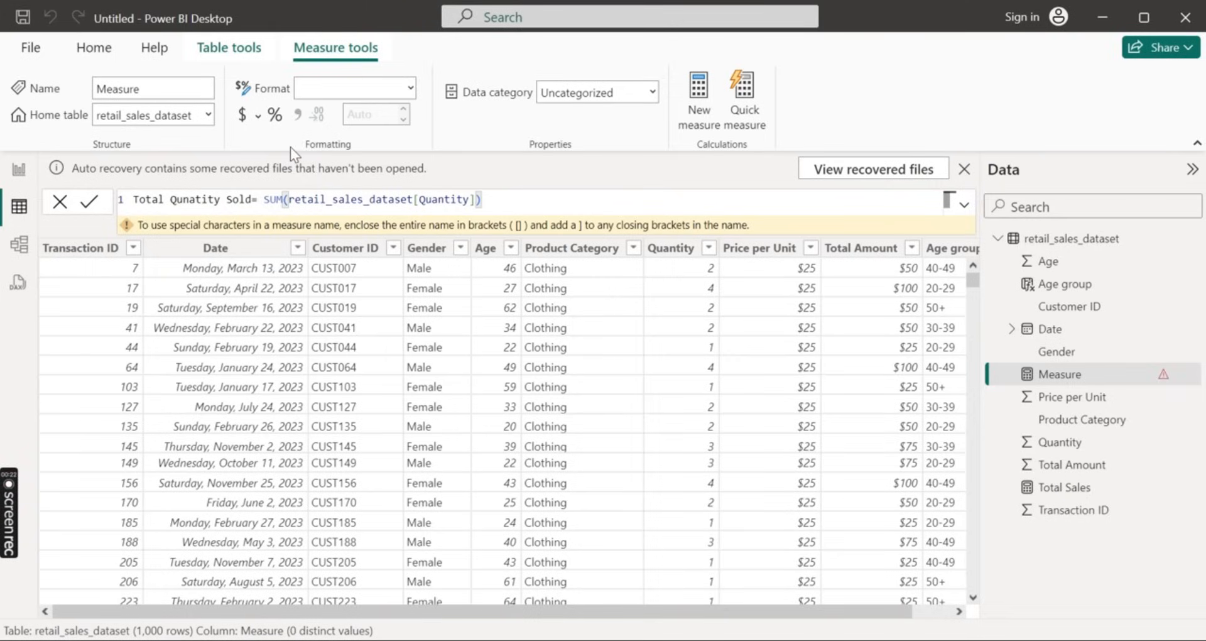
pyautogui.click(93, 203)
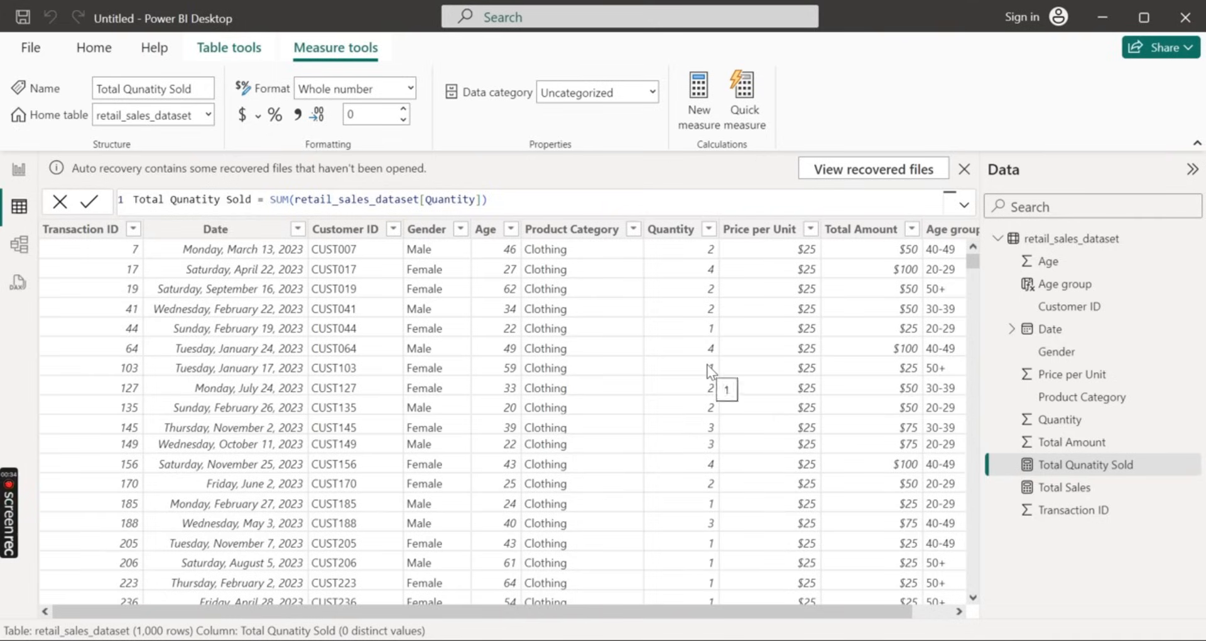
pyautogui.scroll(-14, 764, 378)
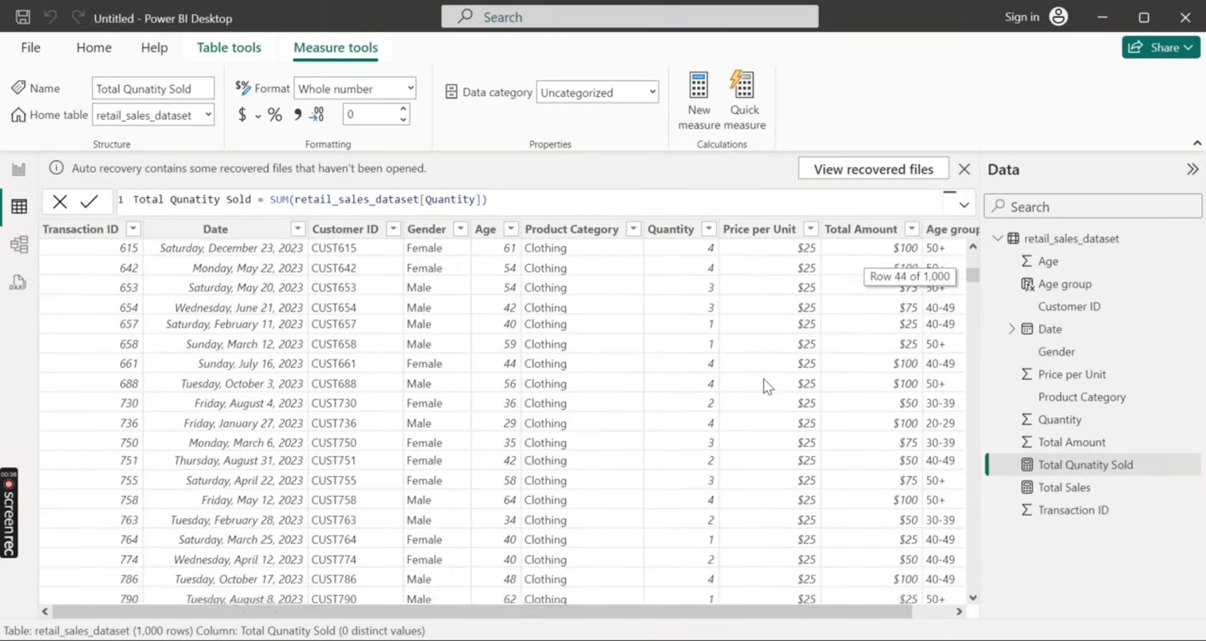
pyautogui.scroll(-6, 765, 385)
pyautogui.scroll(5, 765, 383)
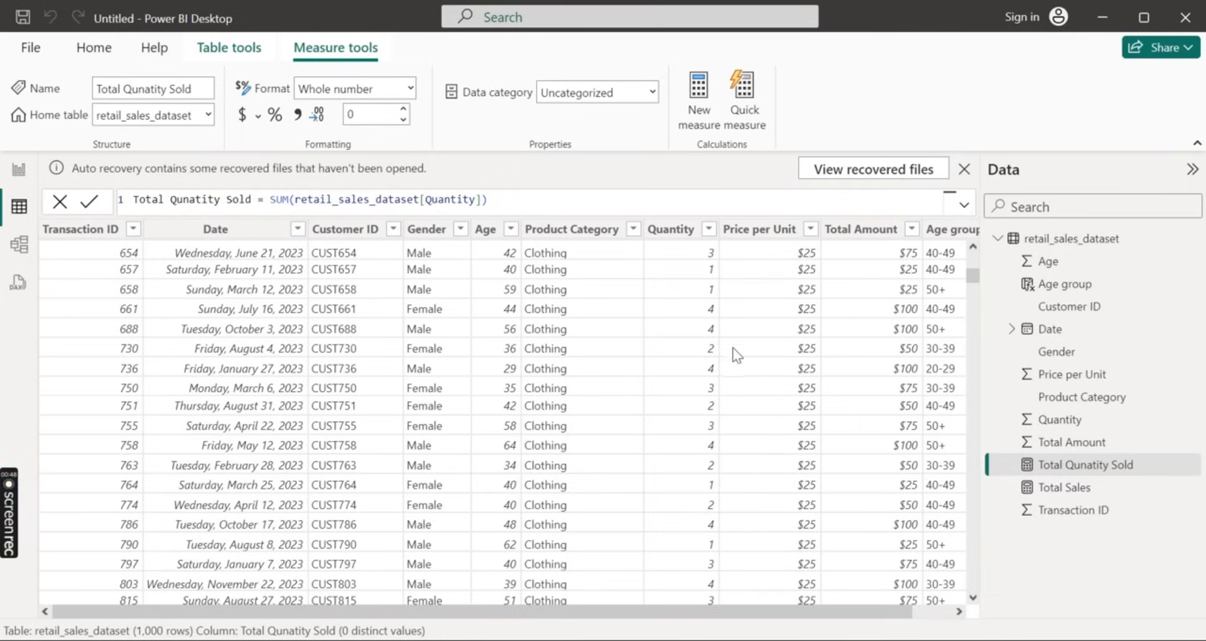
# Create a new measure and name it Average sales, followed by an equals sign
pyautogui.click(691, 106)
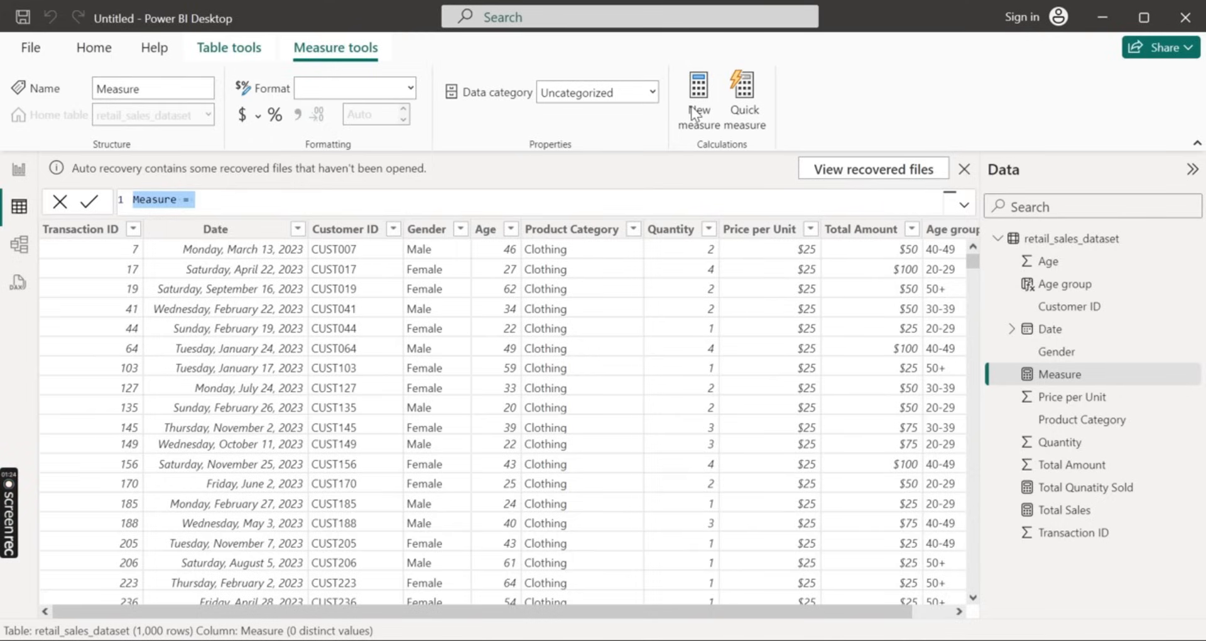
pyautogui.write('A')
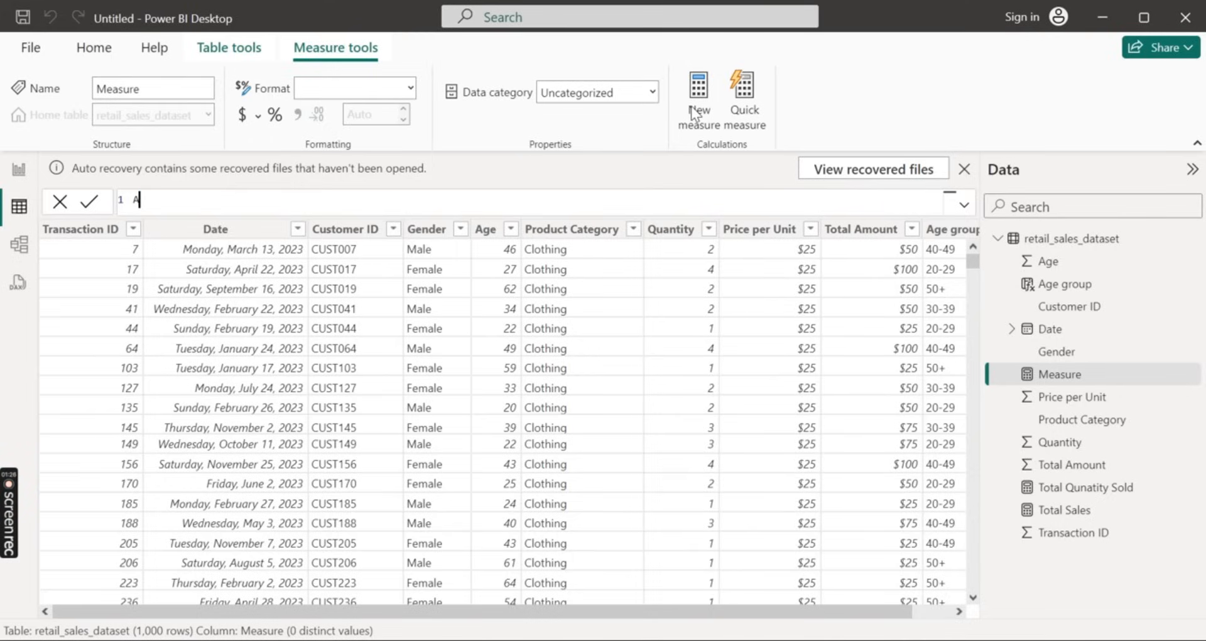
pyautogui.write('age da')
pyautogui.press('BackSpace')
pyautogui.press('BackSpace')
pyautogui.write('salesm')
pyautogui.press('BackSpace')
pyautogui.write('= AVER')
# Enter AVERAGE(retail_sales_dataset[Total Amount]) as the formula of the Average sales measure
pyautogui.press('Tab')
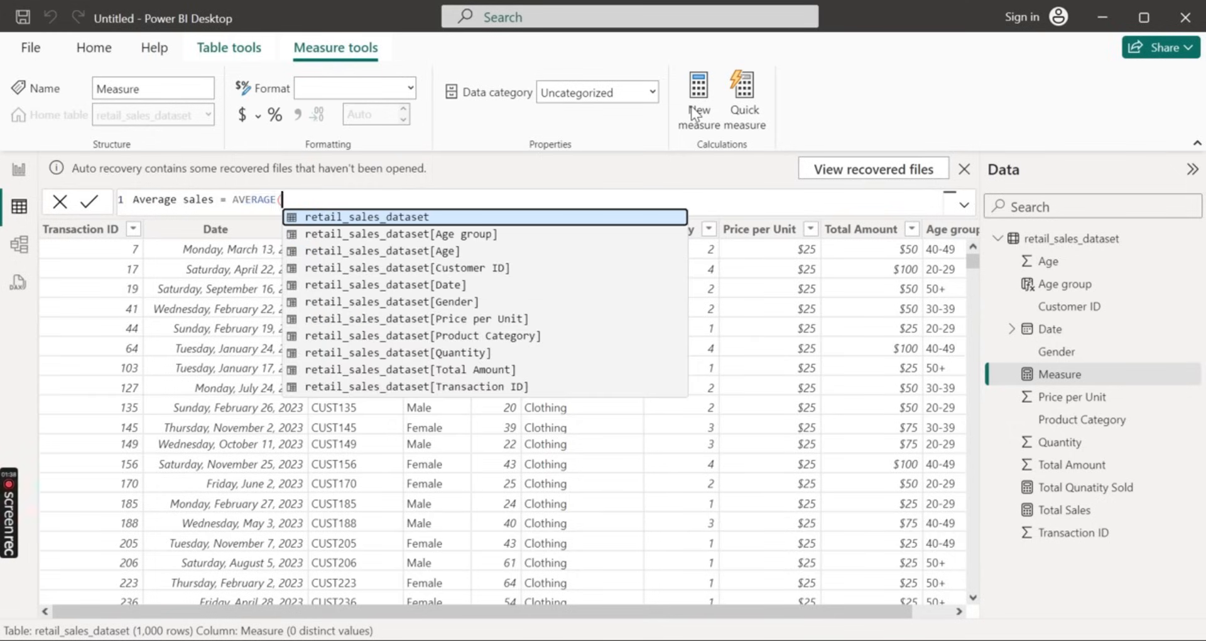
pyautogui.press('Down')
pyautogui.press('Down')
pyautogui.press('Down')
pyautogui.press('Down')
pyautogui.press('Down')
pyautogui.press('Down')
pyautogui.press('Down')
pyautogui.press('Down')
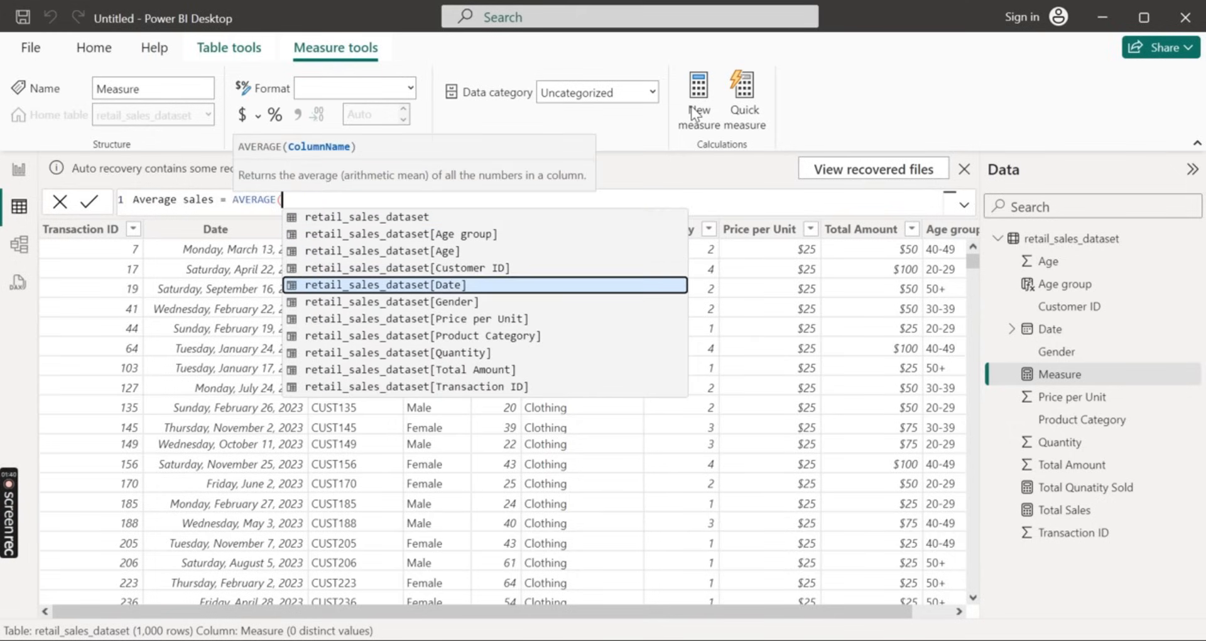
pyautogui.press('Down')
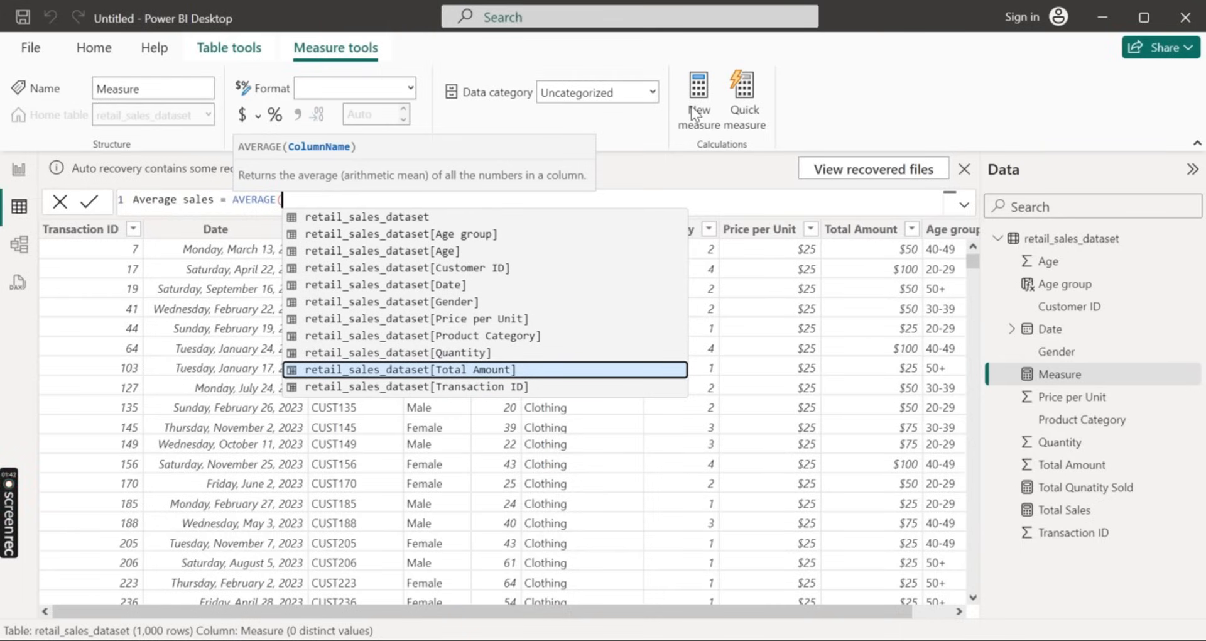
pyautogui.press('Tab')
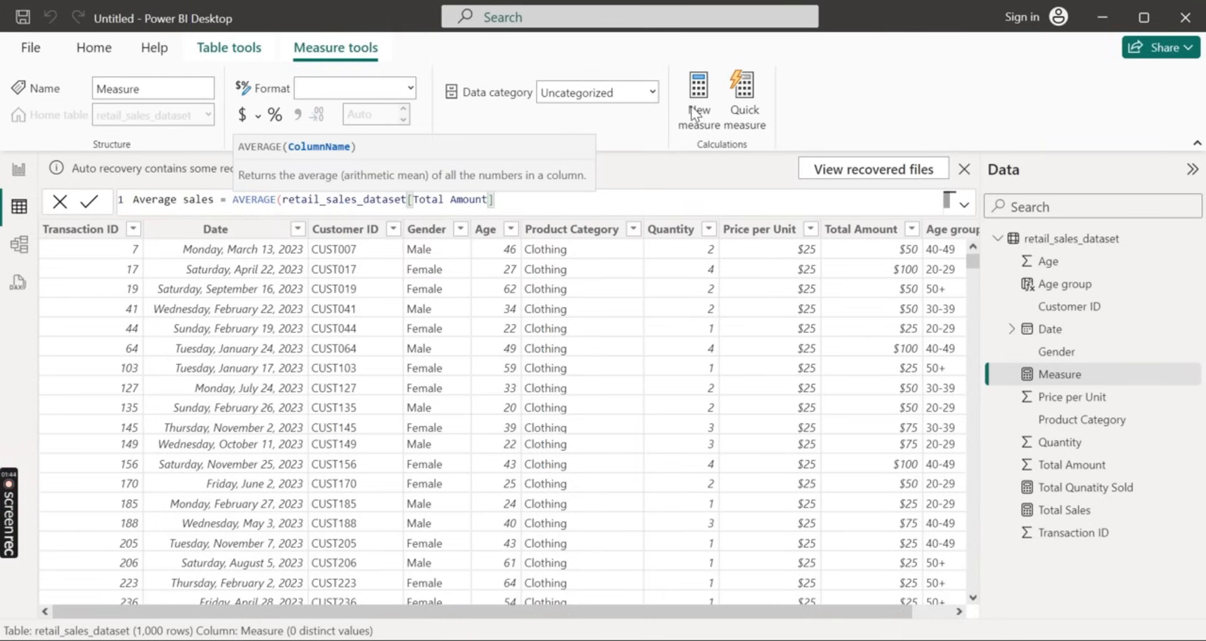
pyautogui.write(')')
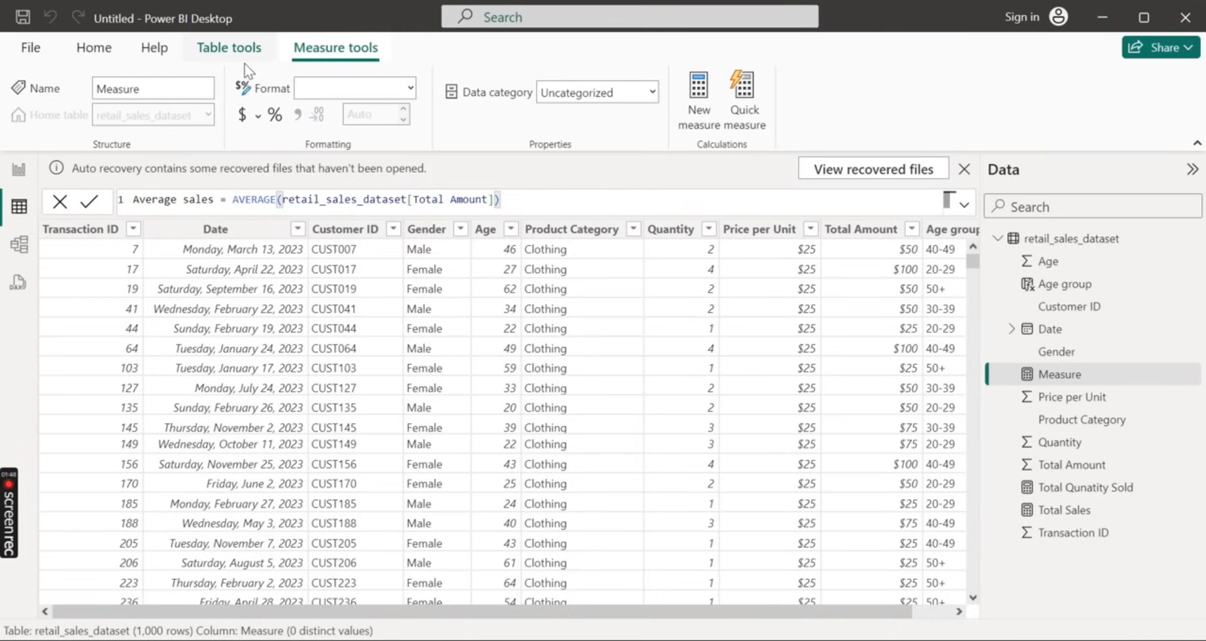
# Commit the Average sales measure and create a new measure named Sales by Category, followed by an equals sign
pyautogui.click(85, 202)
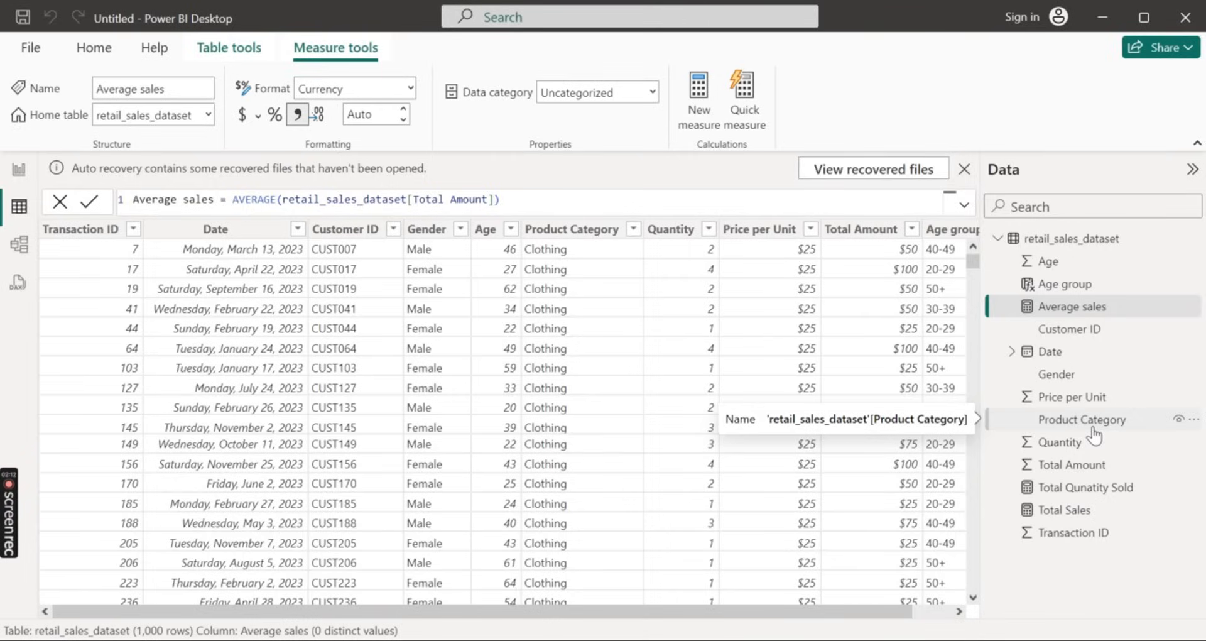
pyautogui.click(699, 104)
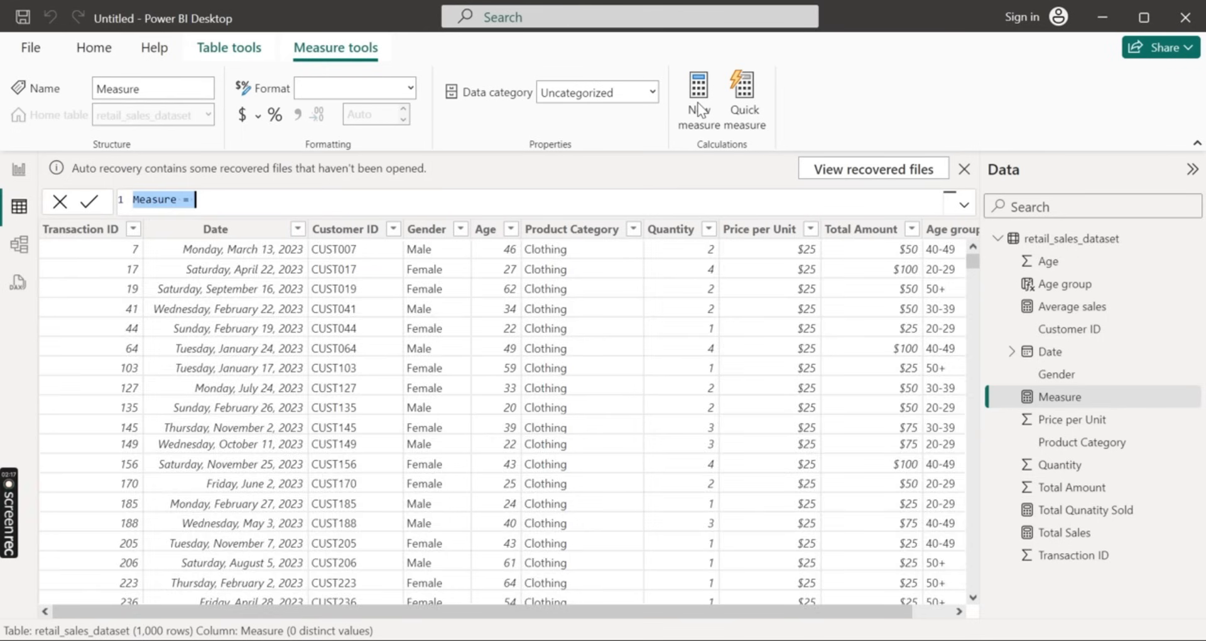
pyautogui.press('BackSpace')
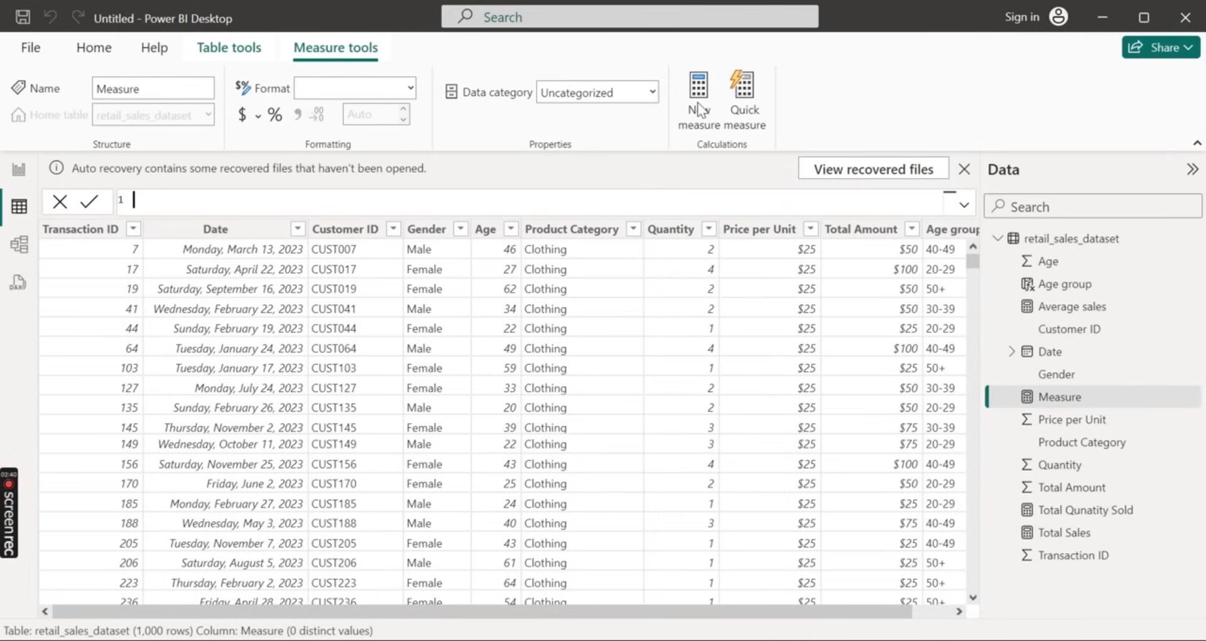
pyautogui.write('Sales by Category = cal')
# Begin the Sales by Category formula with CALCULATE(SUM(retail_sales_dataset[Total Amount]), ready for a filter argument
pyautogui.press('Tab')
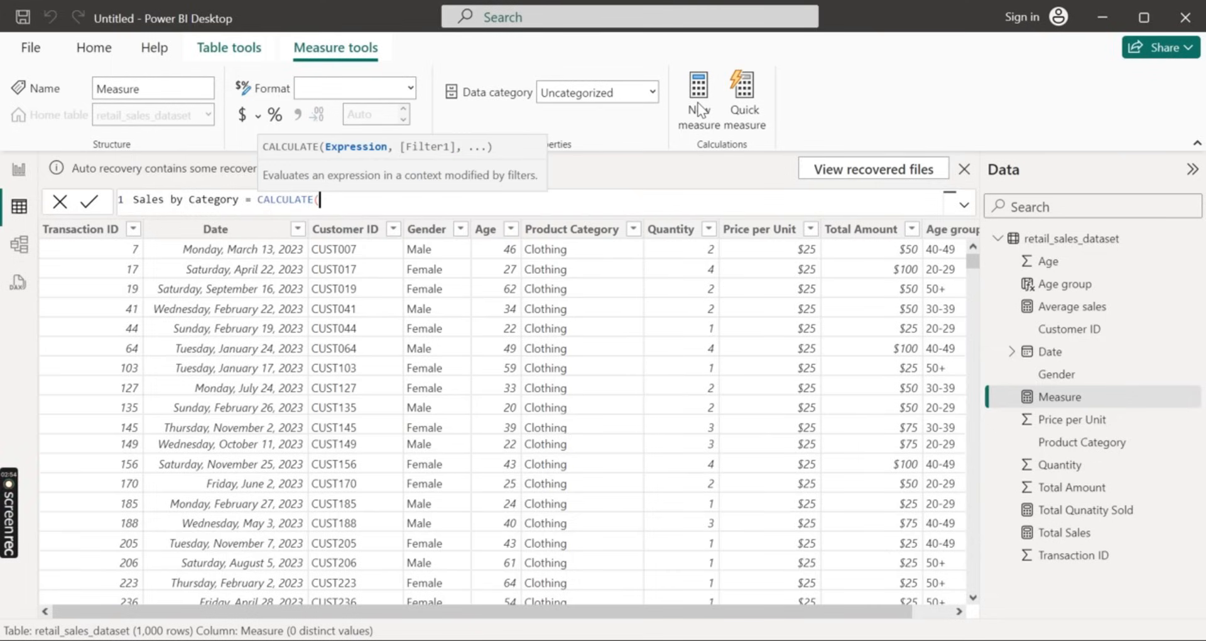
pyautogui.write('SUM')
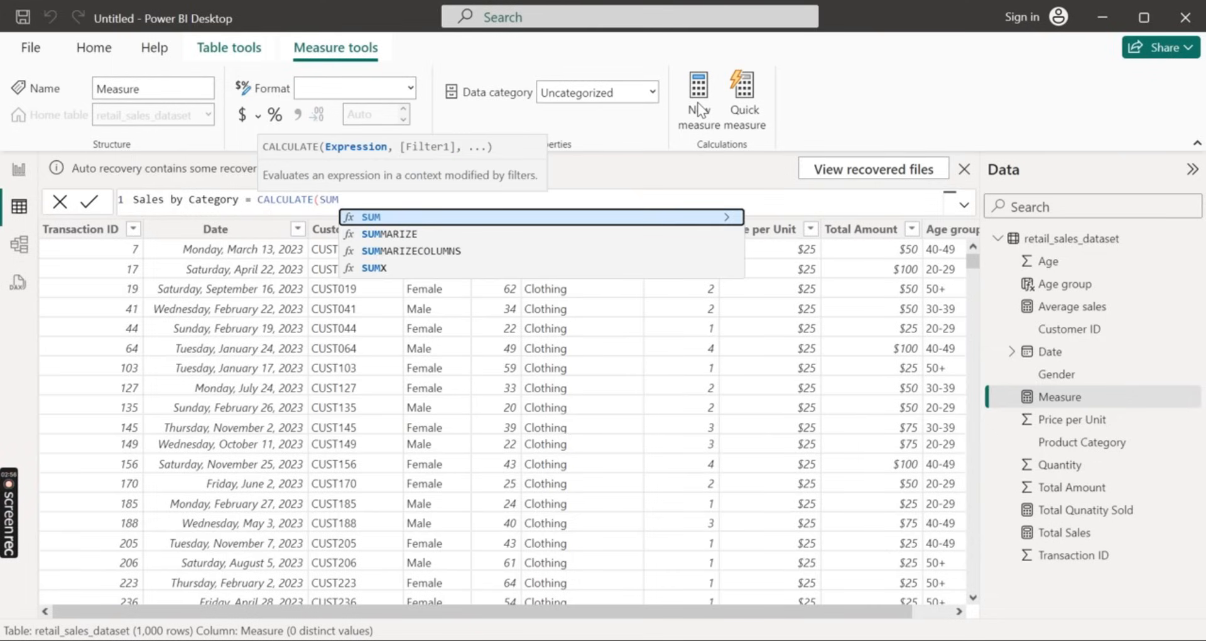
pyautogui.press('Tab')
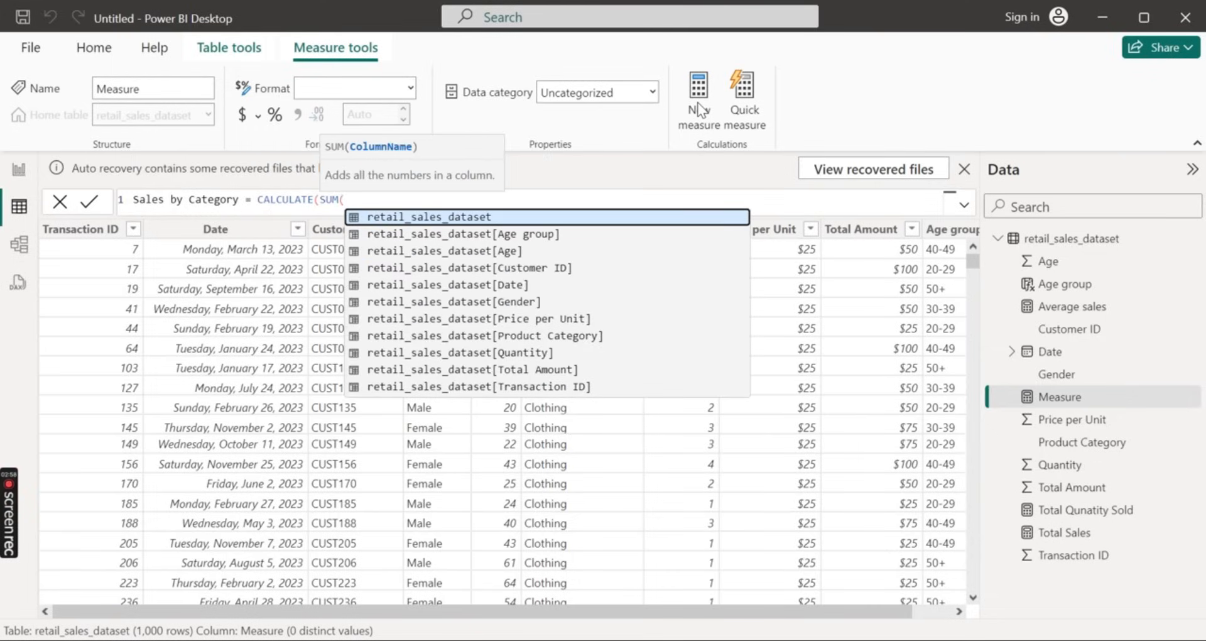
pyautogui.press('Down')
pyautogui.press('Down')
pyautogui.press('Down')
pyautogui.press('Down')
pyautogui.press('Down')
pyautogui.press('Down')
pyautogui.press('Down')
pyautogui.press('Down')
pyautogui.press('Down')
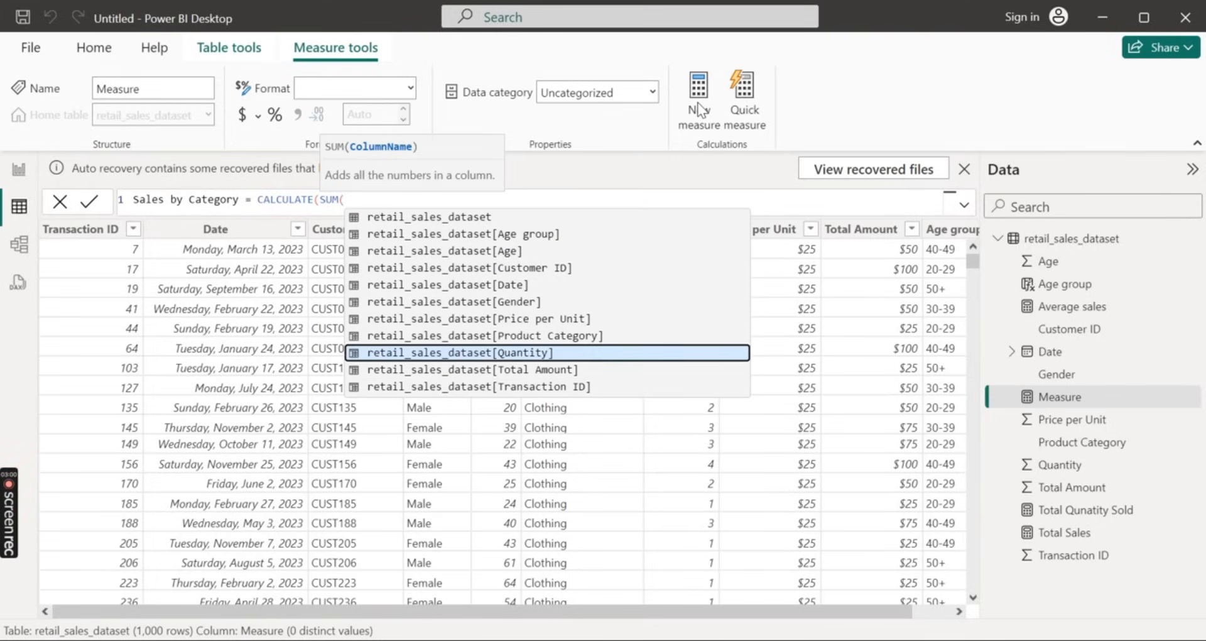
pyautogui.press('Tab')
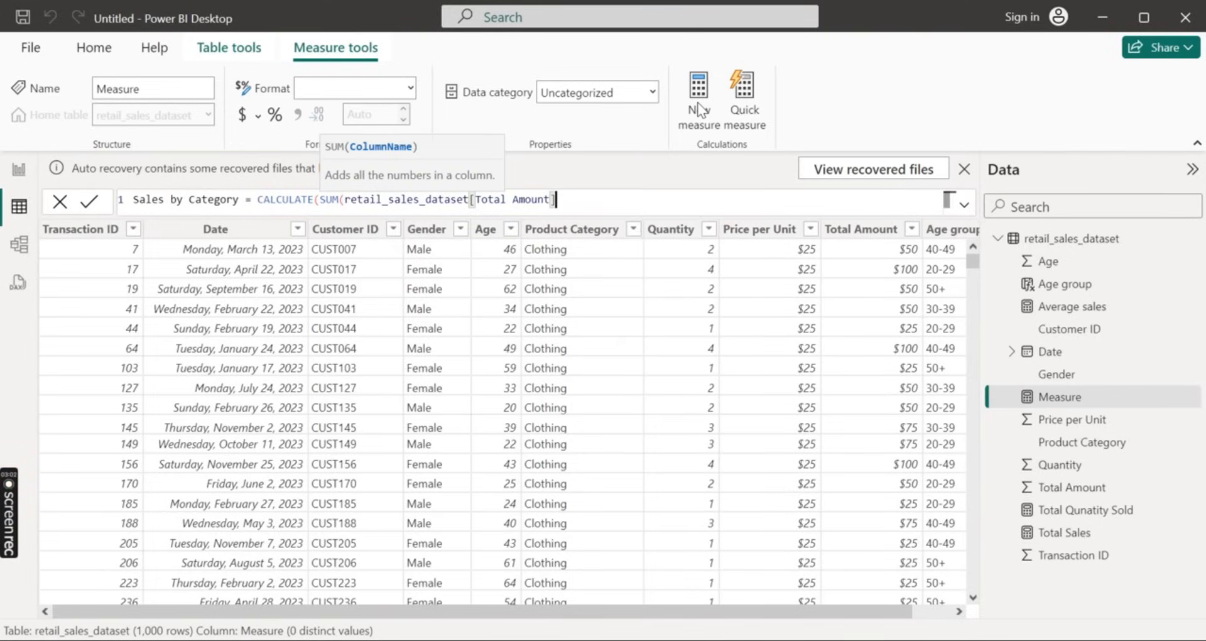
pyautogui.write('),')
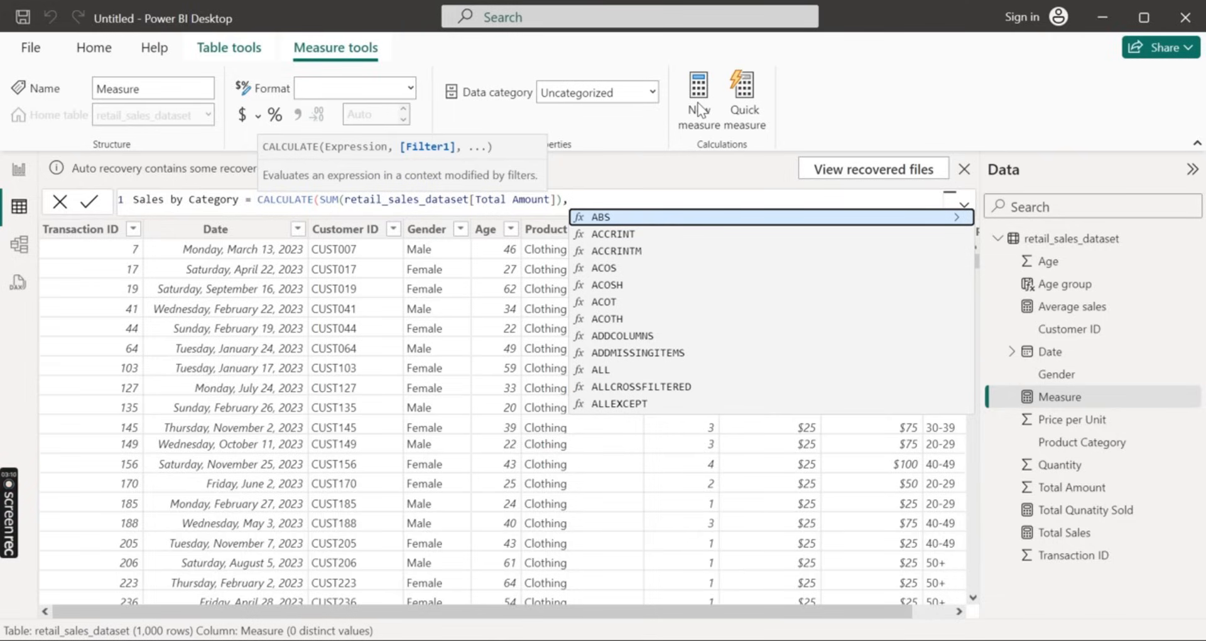
# Add an ALLEXCEPT filter to the Sales by Category formula with retail_sales_dataset as its table argument
pyautogui.write('ALL')
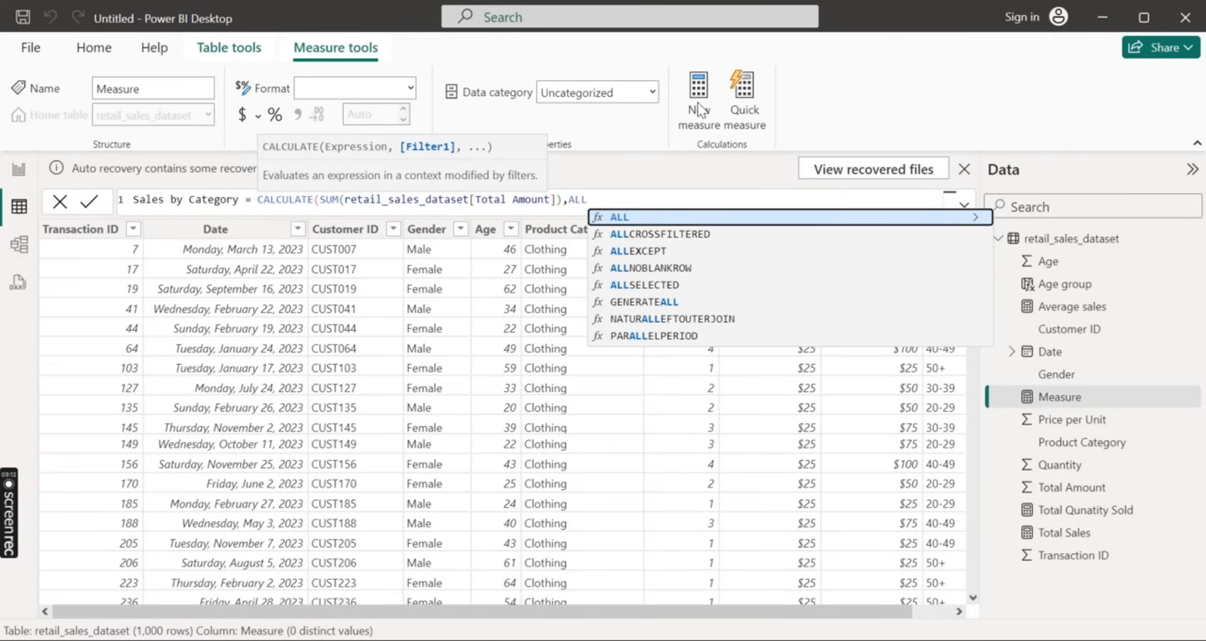
pyautogui.press('Down')
pyautogui.press('Down')
pyautogui.press('Tab')
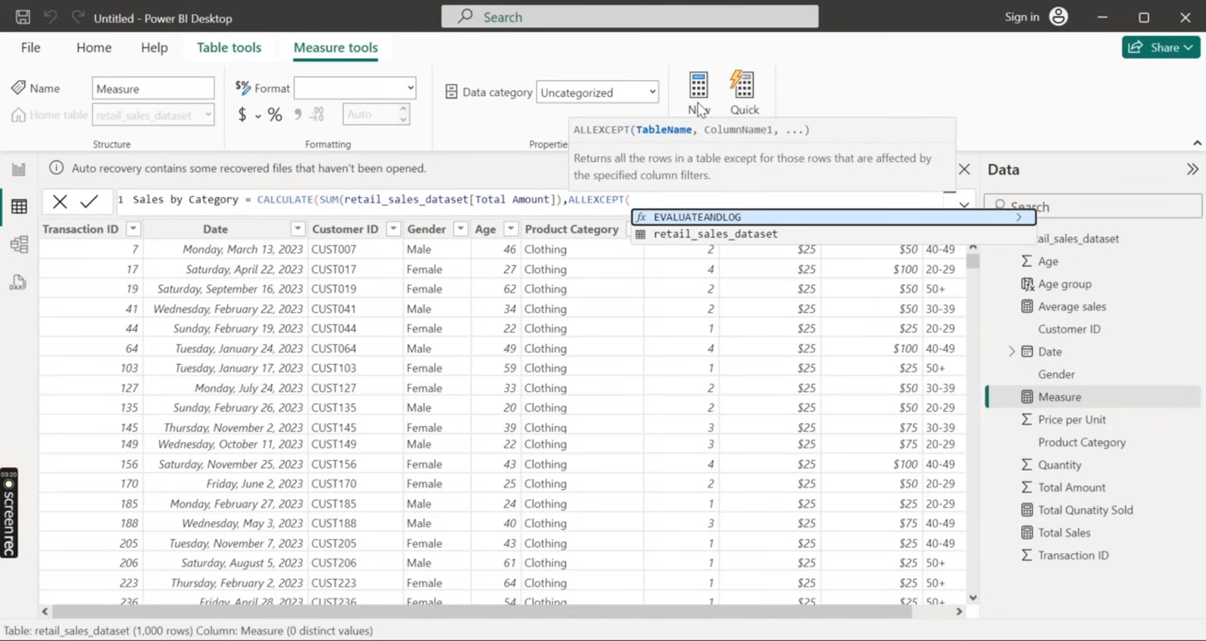
pyautogui.press('Down')
pyautogui.press('Tab')
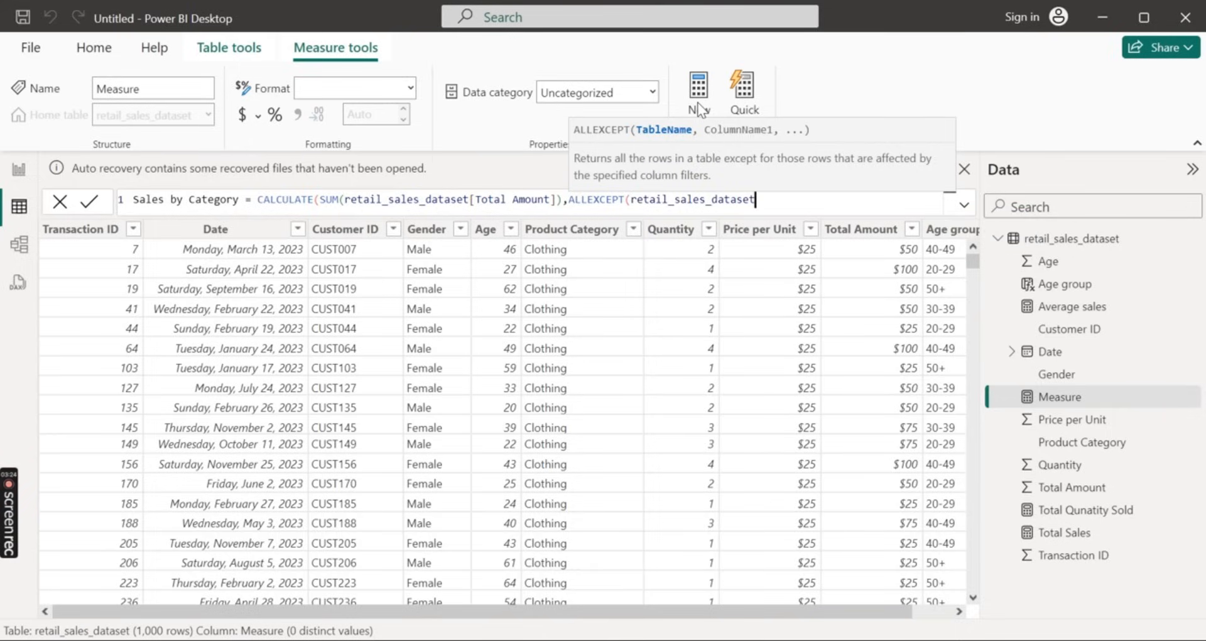
pyautogui.write(',')
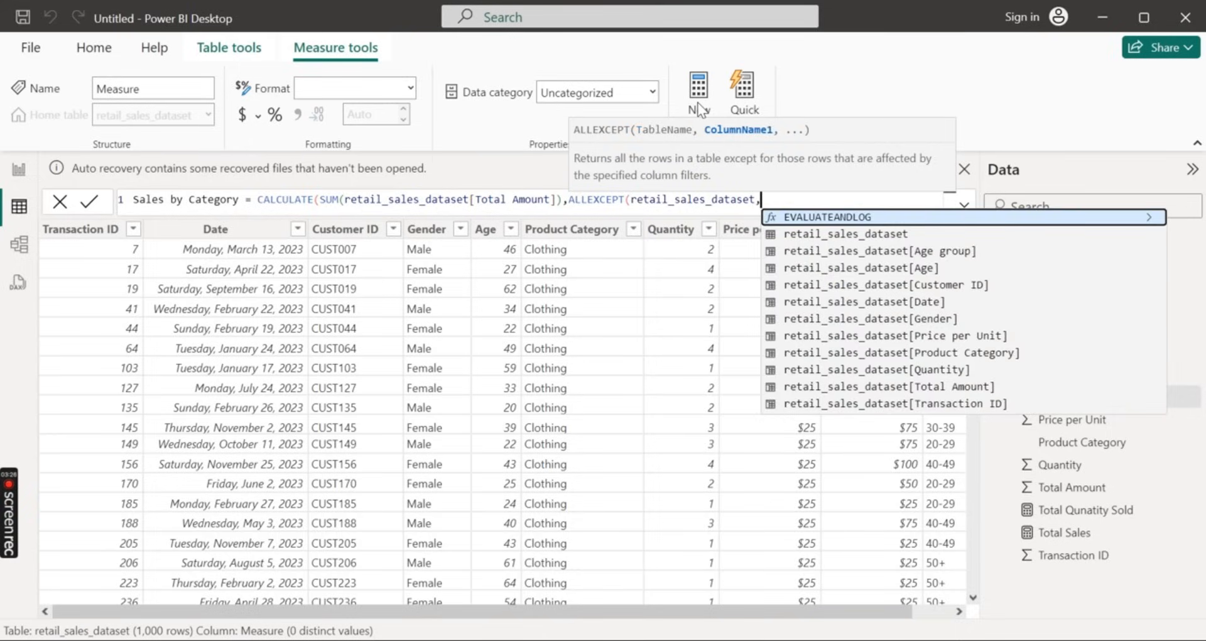
# Complete ALLEXCEPT with retail_sales_dataset[Product Category], close both functions and commit the Sales by Category measure
pyautogui.press('Down')
pyautogui.press('Down')
pyautogui.press('Down')
pyautogui.press('Down')
pyautogui.press('Down')
pyautogui.press('Down')
pyautogui.press('Down')
pyautogui.press('Down')
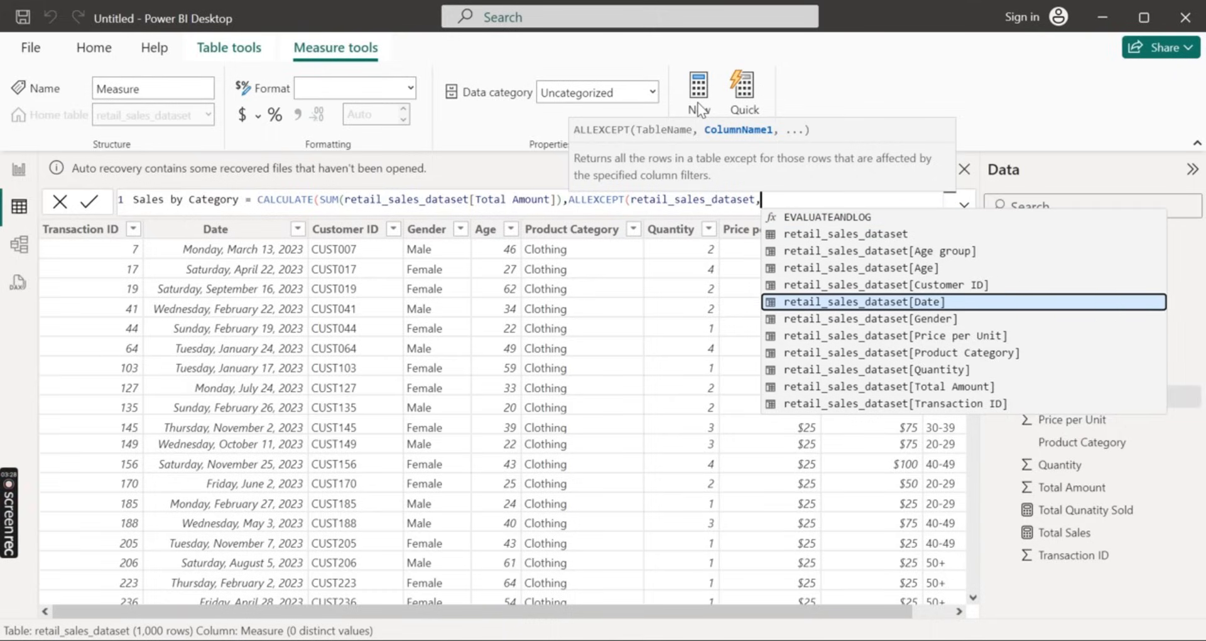
pyautogui.press('Tab')
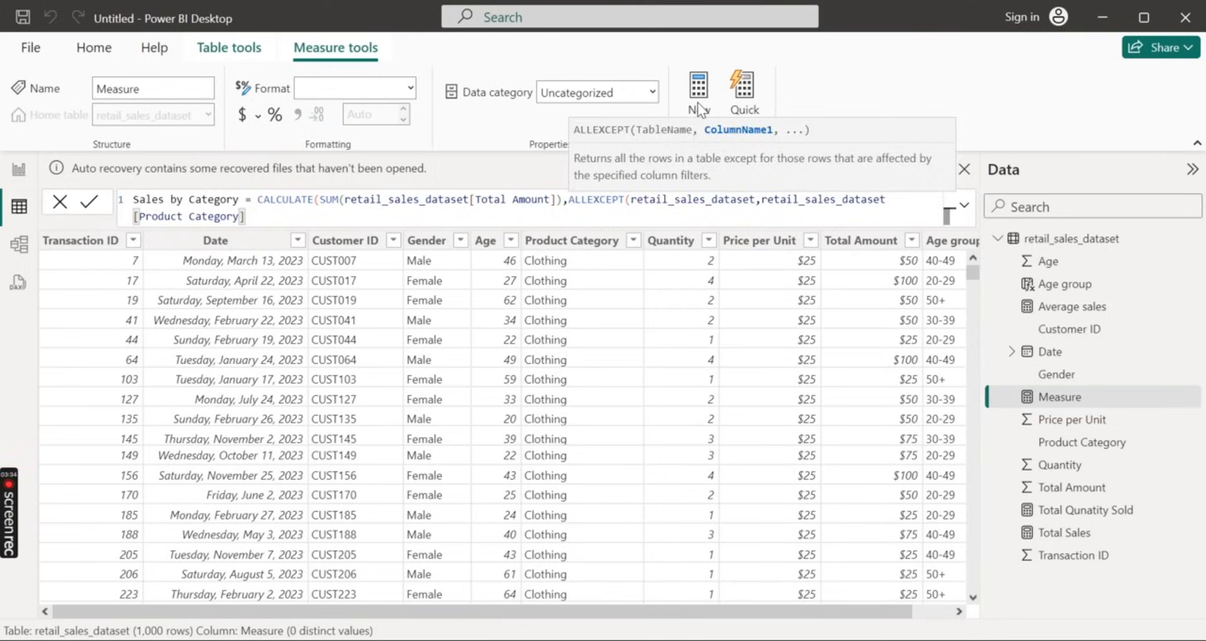
pyautogui.write(')')
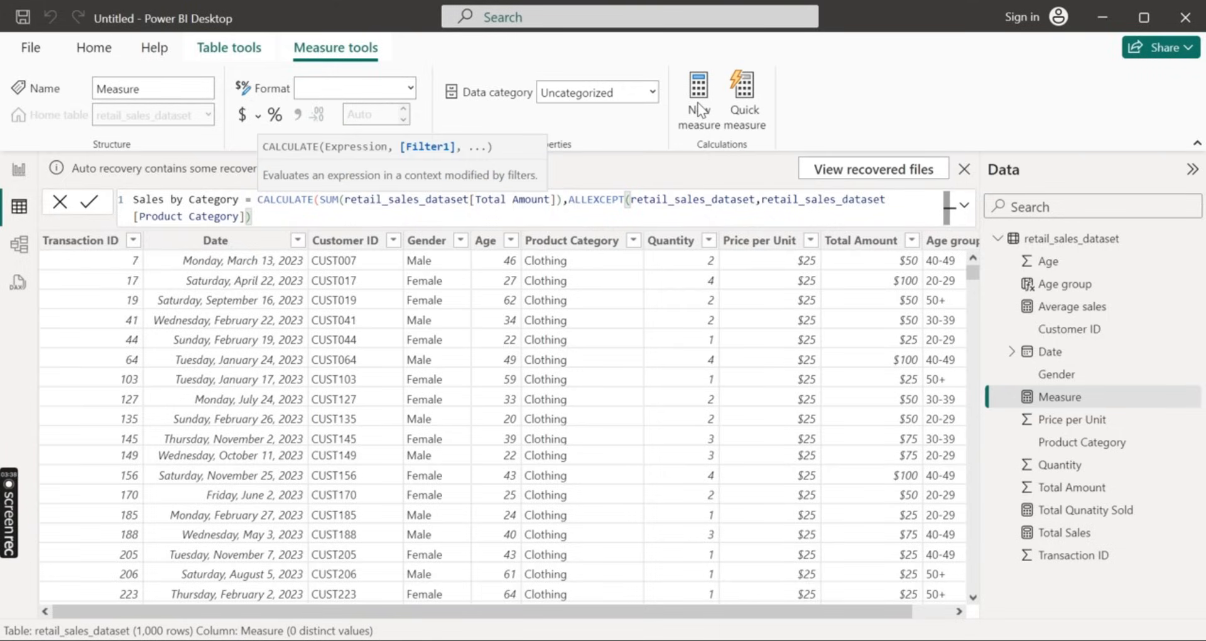
pyautogui.write(')')
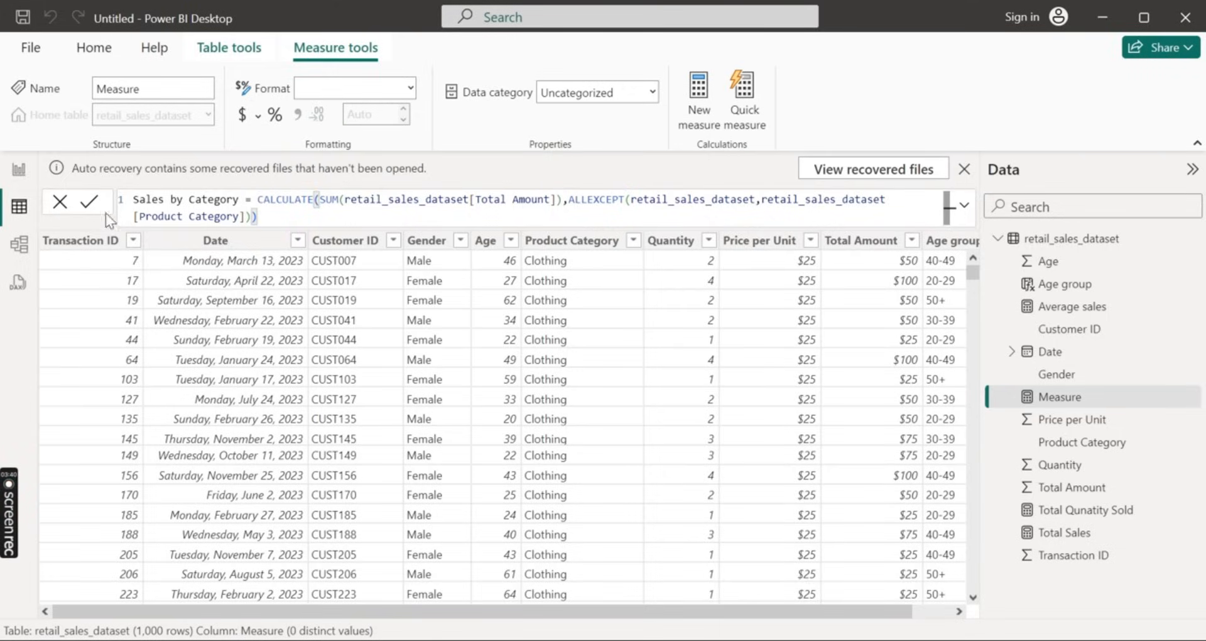
pyautogui.click(90, 201)
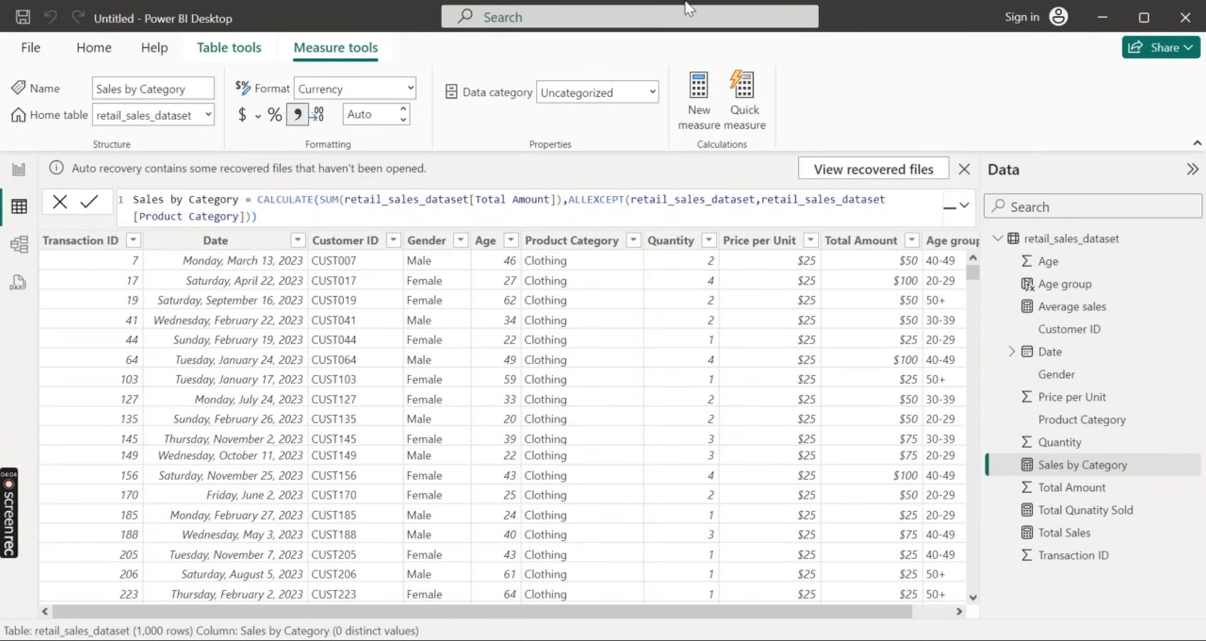
# Create another new measure and name it Sales by Gender, followed by an equals sign
pyautogui.click(711, 107)
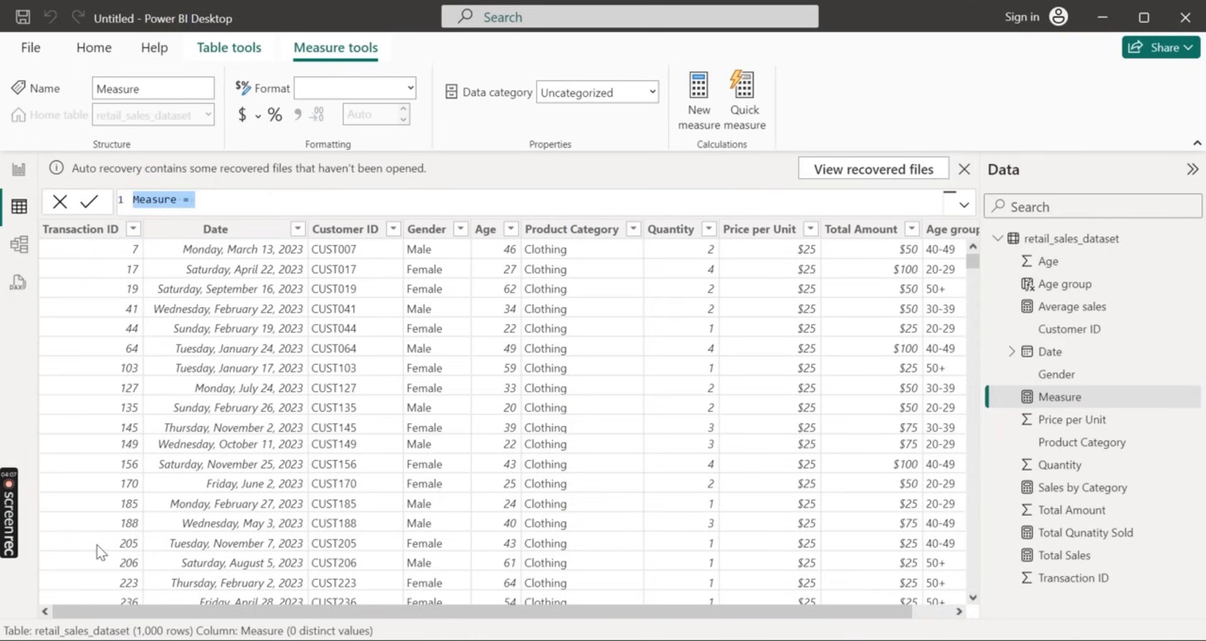
pyautogui.moveTo(14, 537)
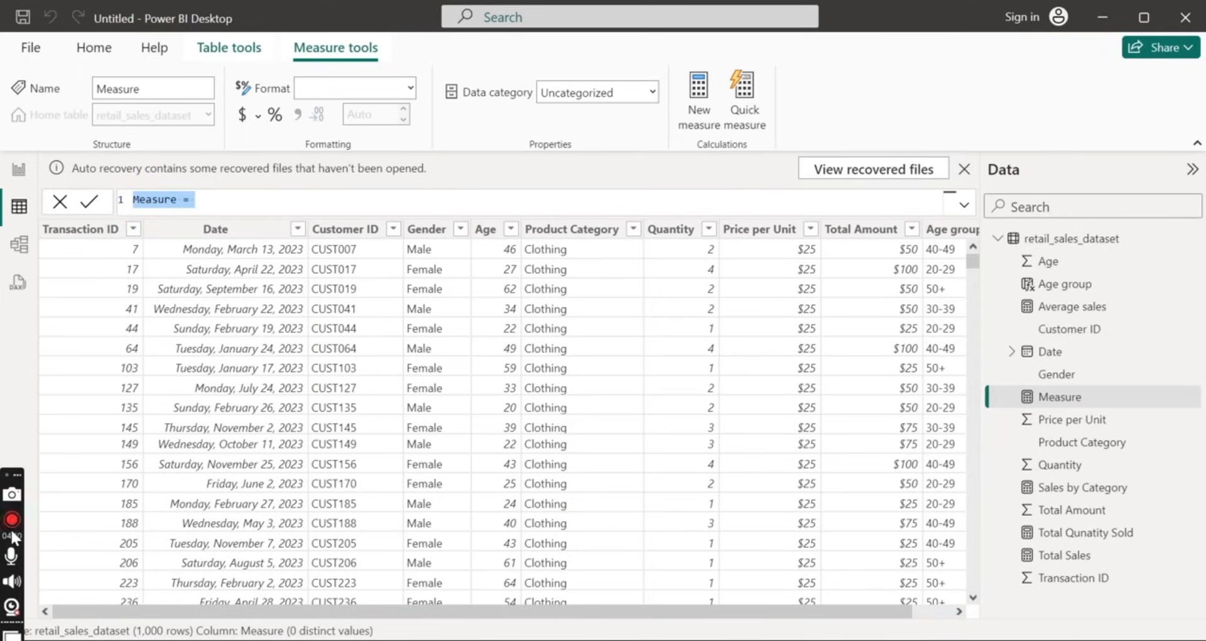
pyautogui.click(12, 532)
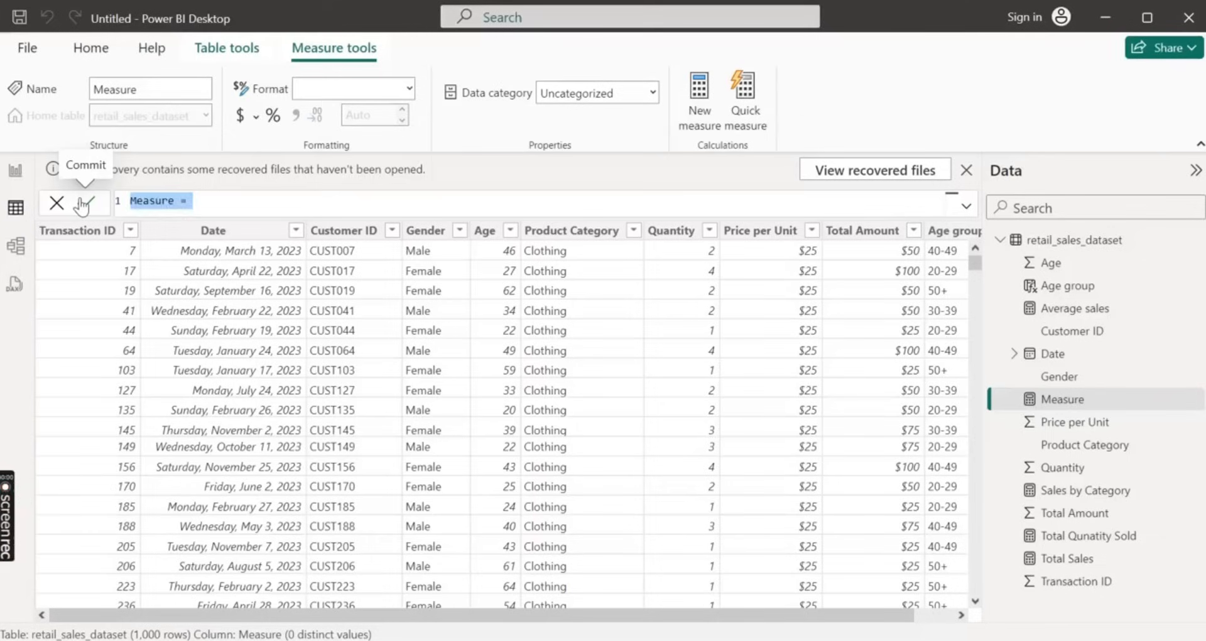
pyautogui.write('S')
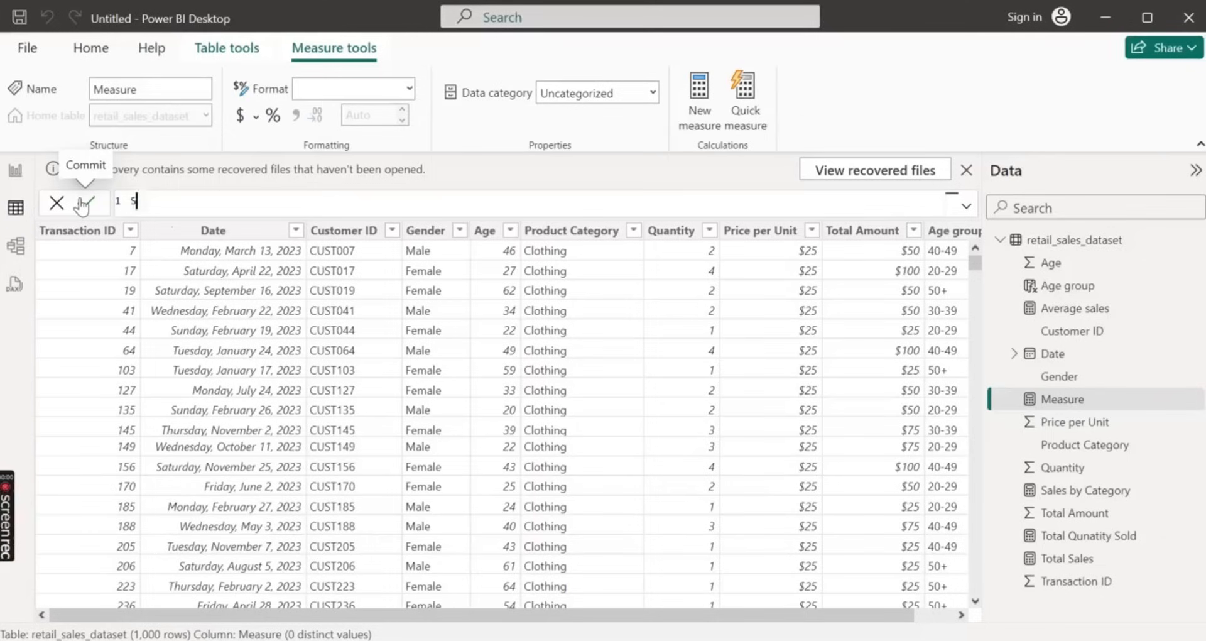
pyautogui.write('ales by Gender = ')
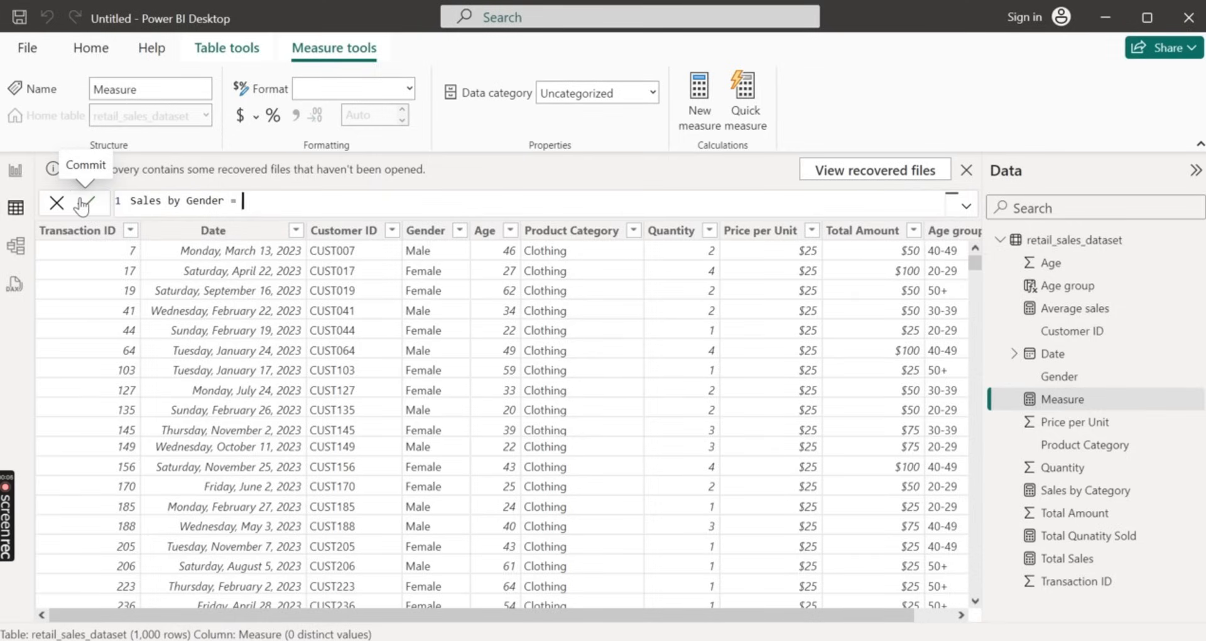
pyautogui.write('re')
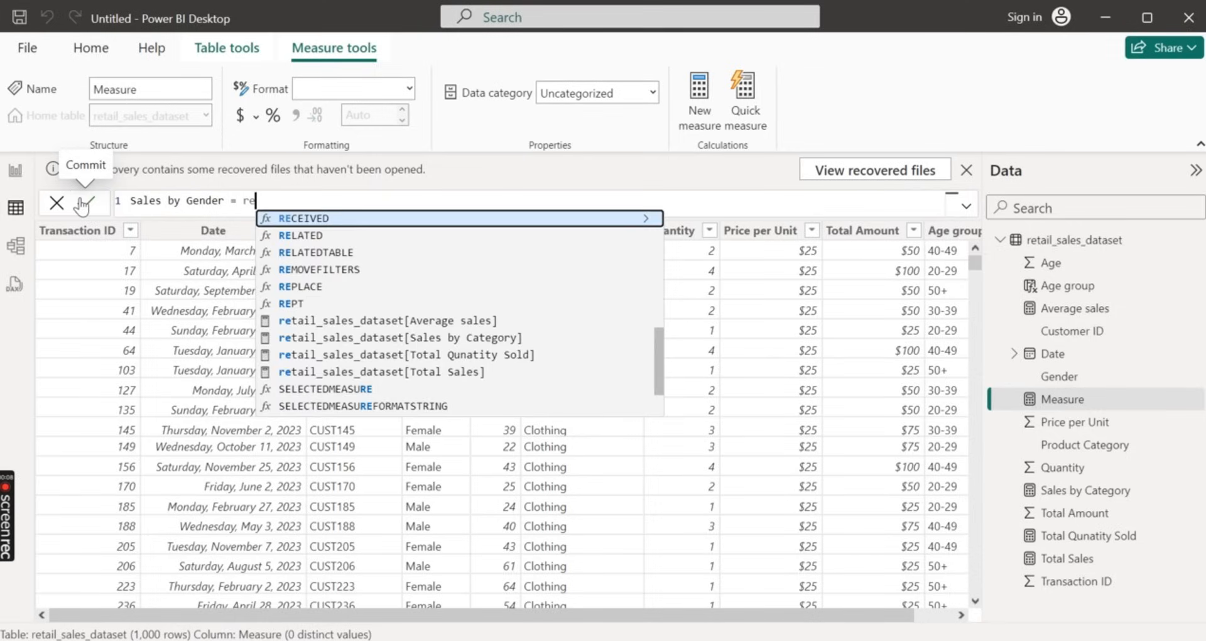
pyautogui.write('t')
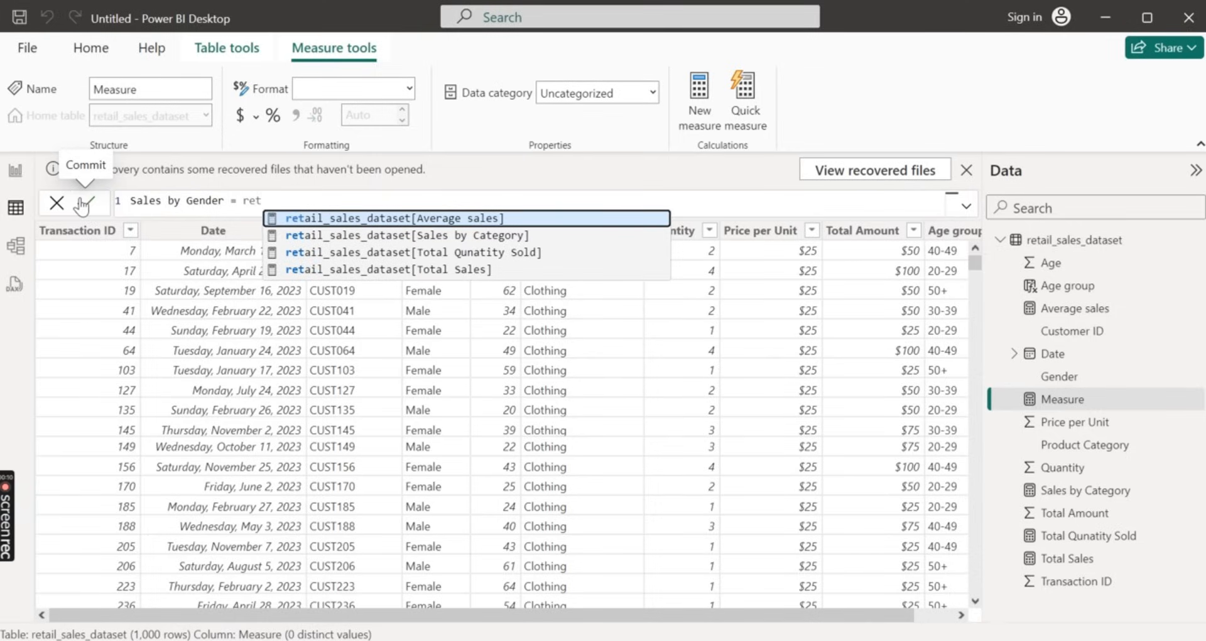
pyautogui.press('BackSpace')
pyautogui.press('BackSpace')
pyautogui.press('BackSpace')
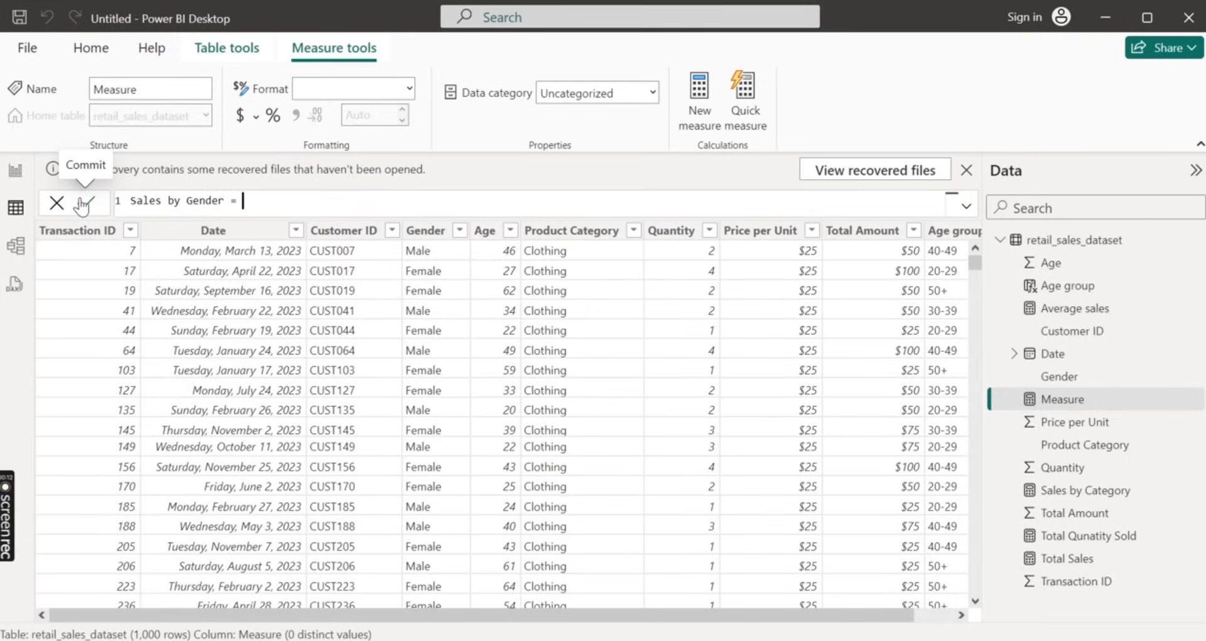
# Start the Sales by Gender formula with the CALCULATE function
pyautogui.write('cal')
pyautogui.press('Tab')
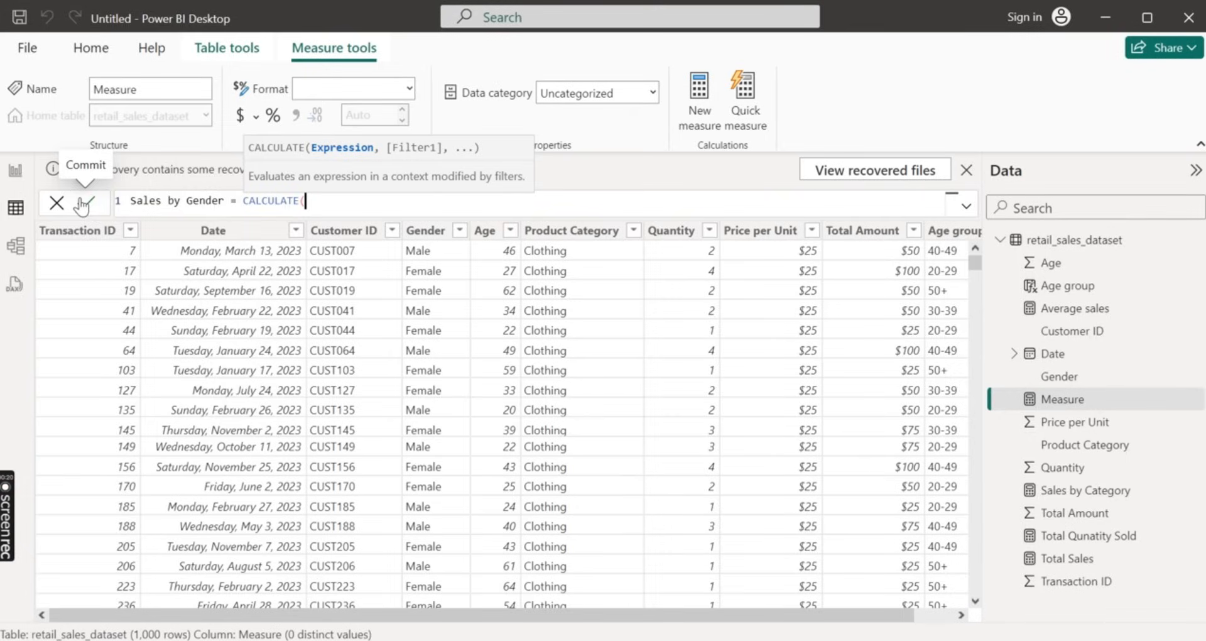
pyautogui.write('SUM')
pyautogui.press('BackSpace')
pyautogui.press('BackSpace')
pyautogui.press('BackSpace')
pyautogui.press('BackSpace')
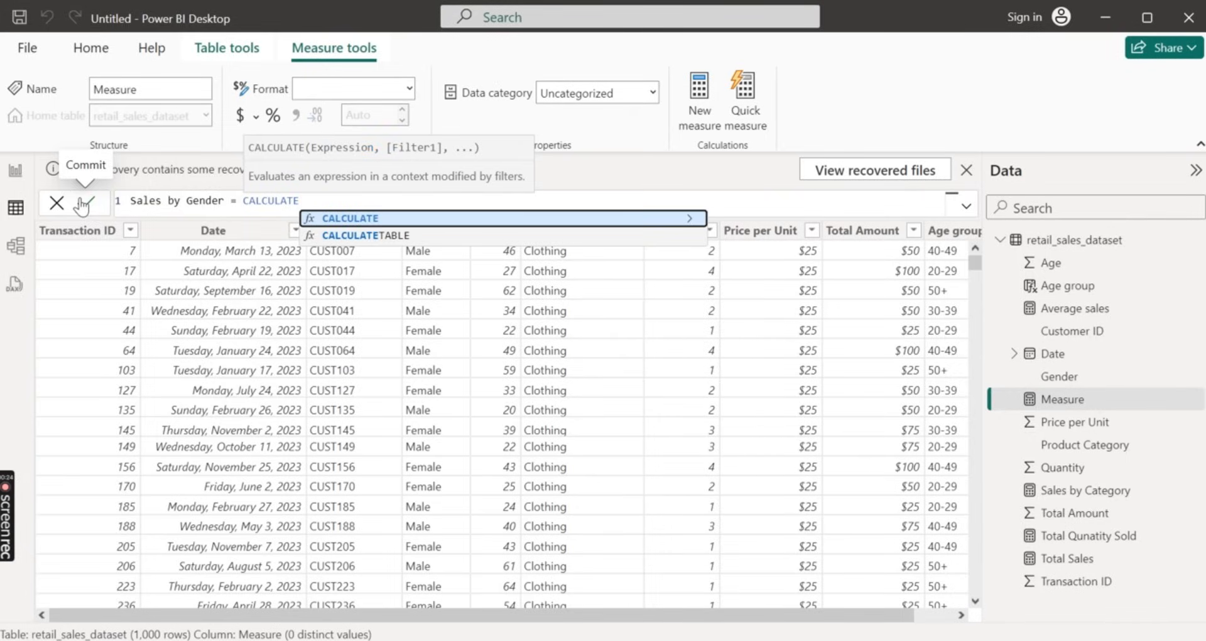
pyautogui.write('(')
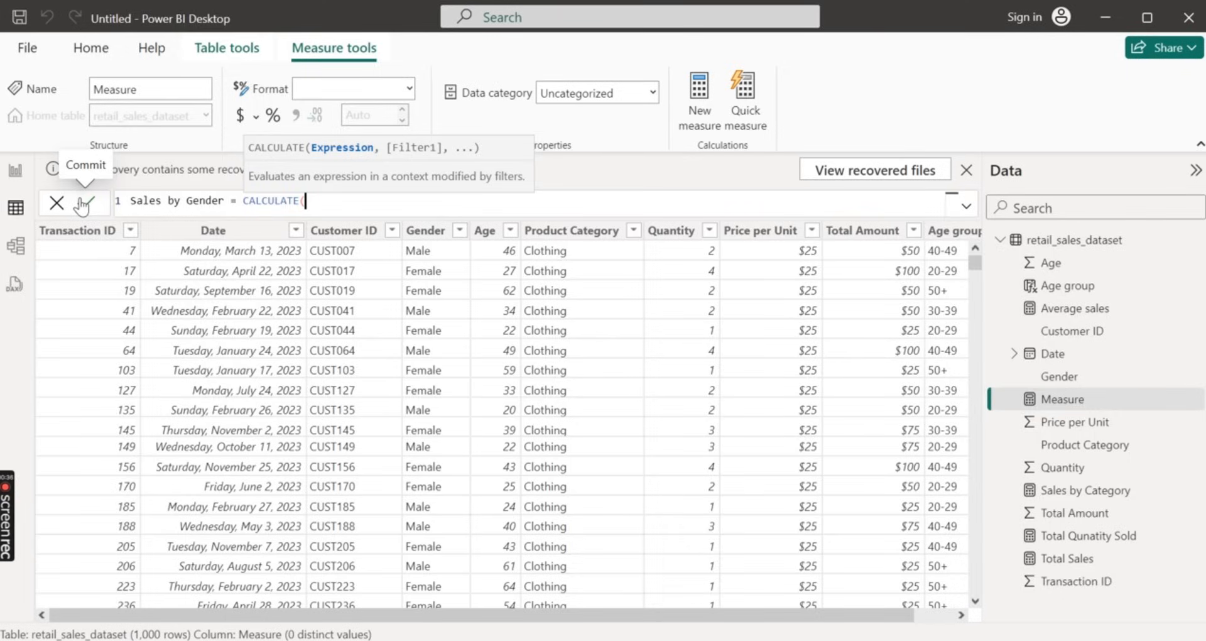
# Enter the [Total Sales] measure as the CALCULATE expression, followed by a comma
pyautogui.write('Tota')
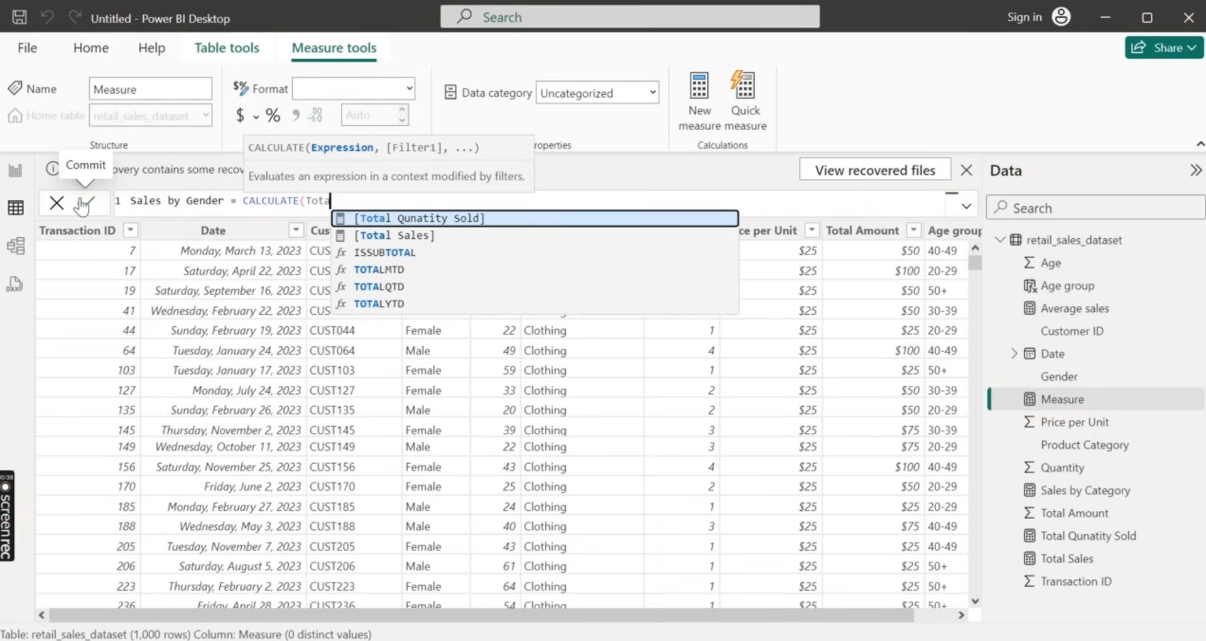
pyautogui.press('Down')
pyautogui.press('Tab')
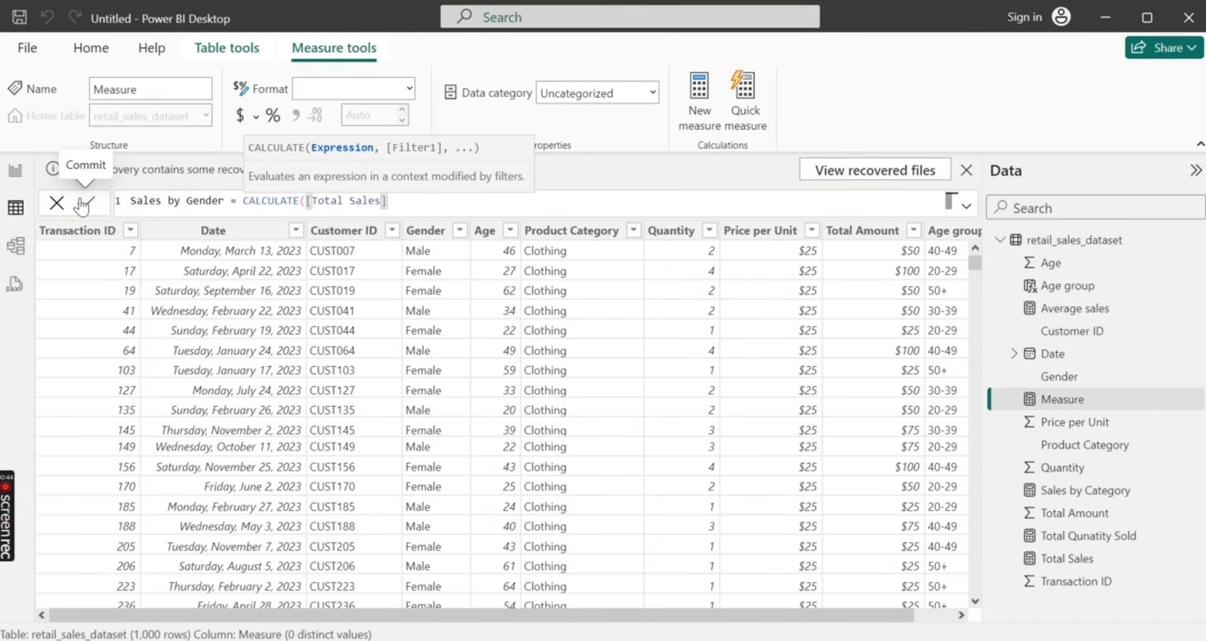
pyautogui.write(',')
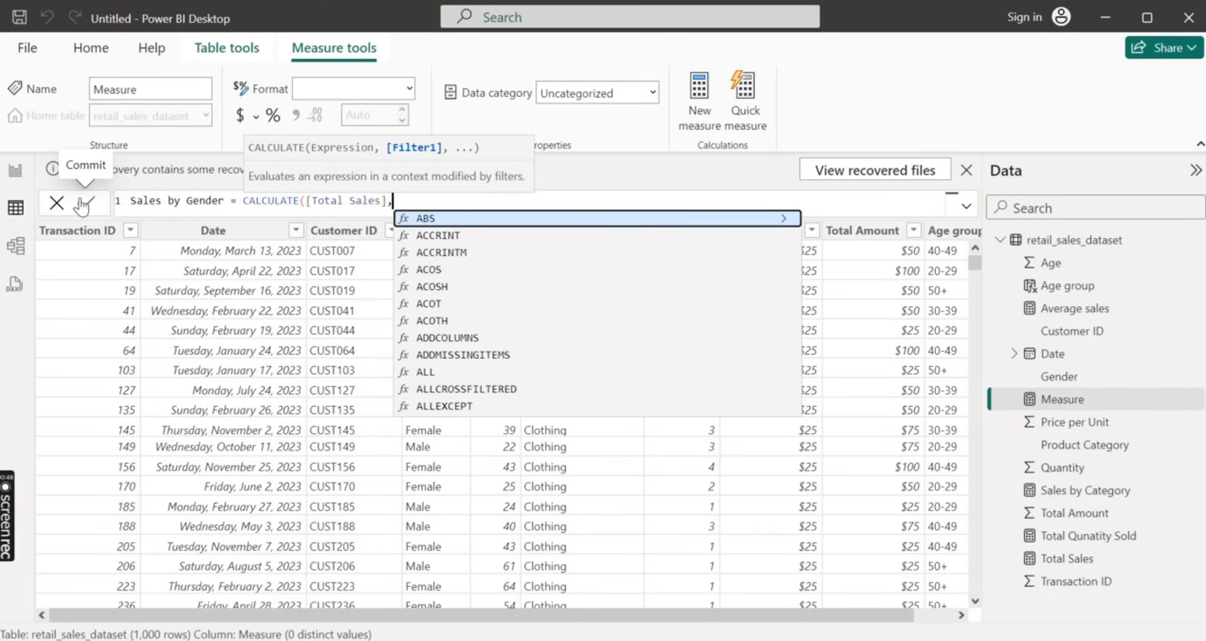
pyautogui.write('ALL')
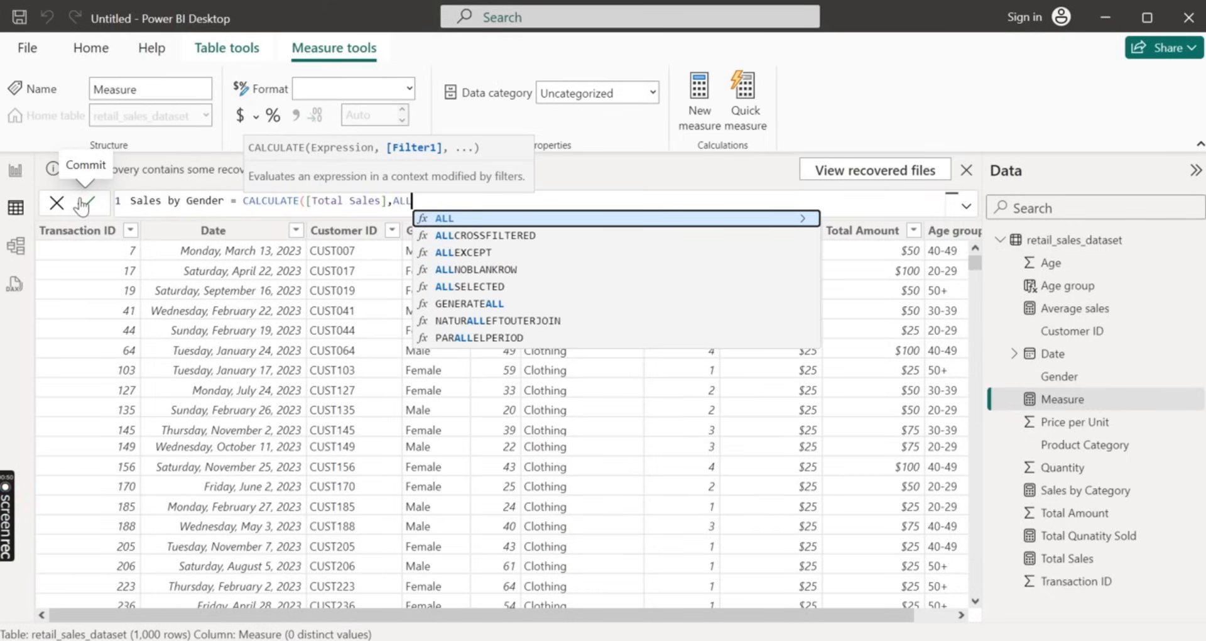
# Add ALLEXCEPT as the CALCULATE filter with retail_sales_dataset as its table, followed by a comma
pyautogui.press('Down')
pyautogui.press('Down')
pyautogui.press('Tab')
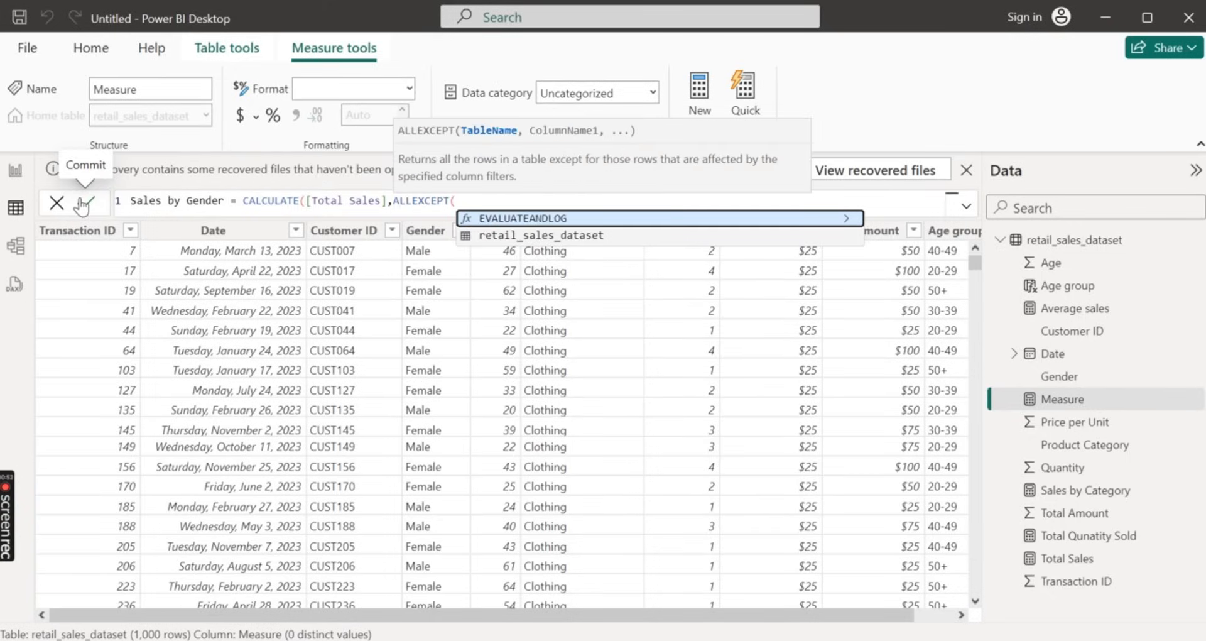
pyautogui.press('Down')
pyautogui.press('Tab')
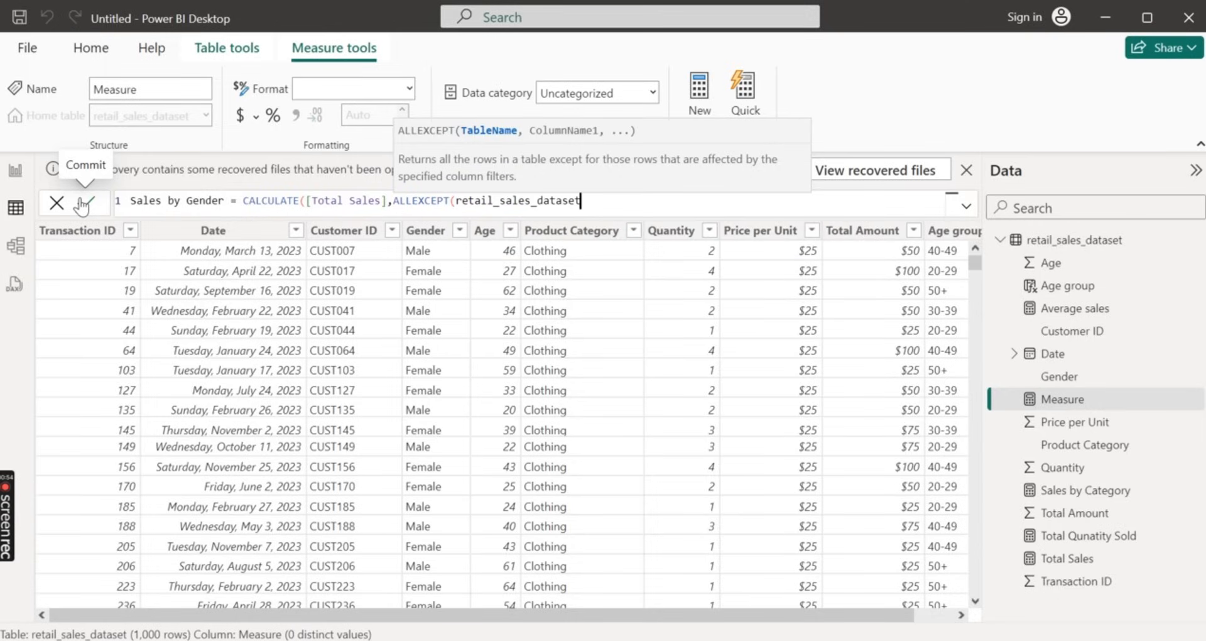
pyautogui.write(',')
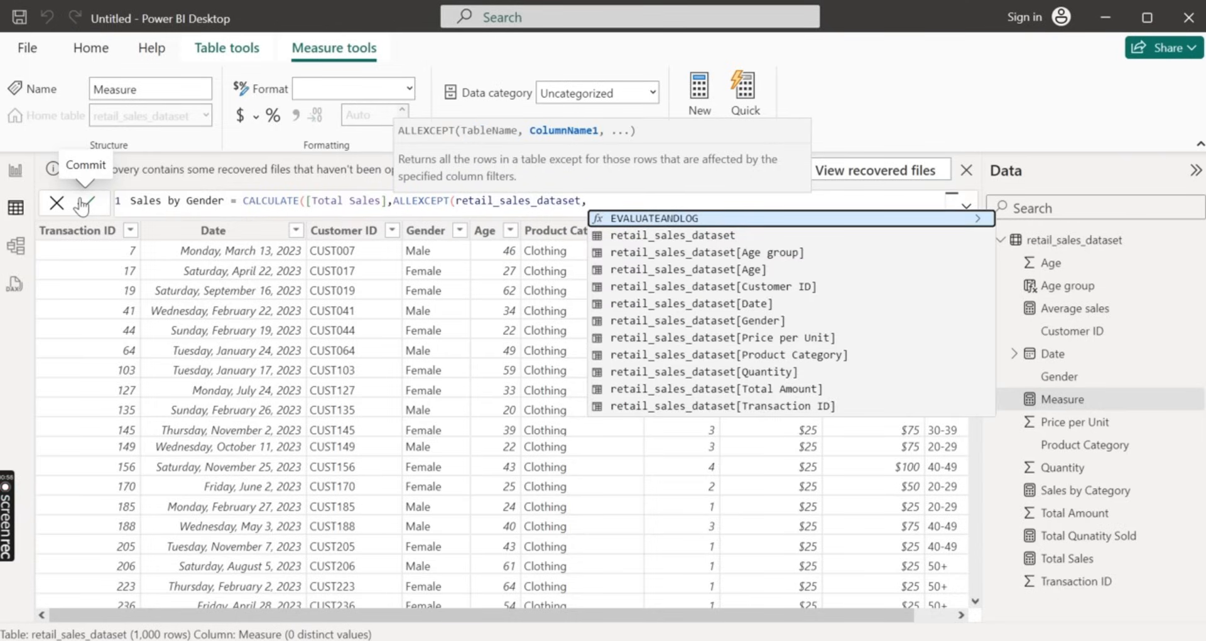
# Complete ALLEXCEPT with retail_sales_dataset[Gender], close both functions and commit the Sales by Gender measure
pyautogui.press('Down')
pyautogui.press('Down')
pyautogui.press('Down')
pyautogui.press('Down')
pyautogui.press('Down')
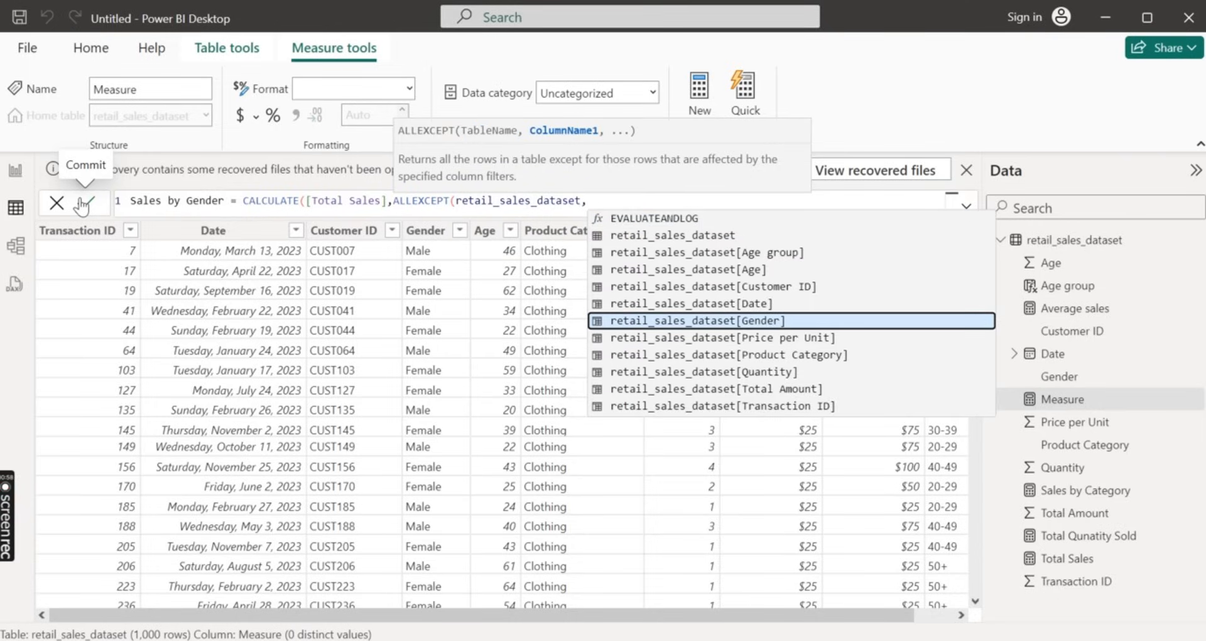
pyautogui.press('Tab')
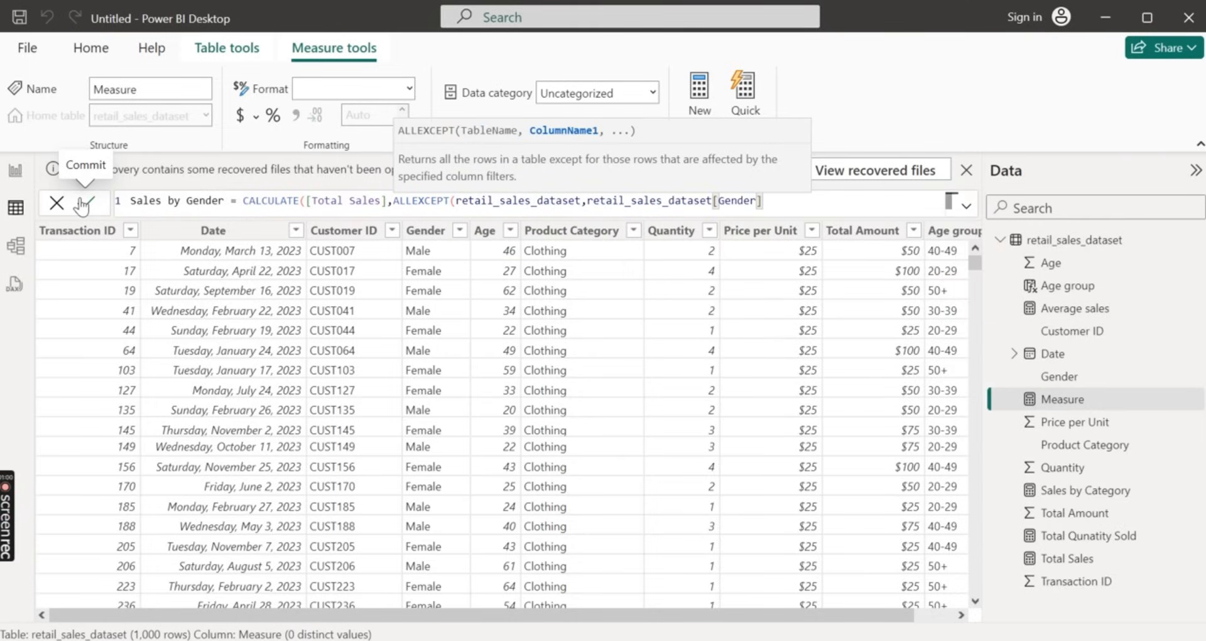
pyautogui.write(')')
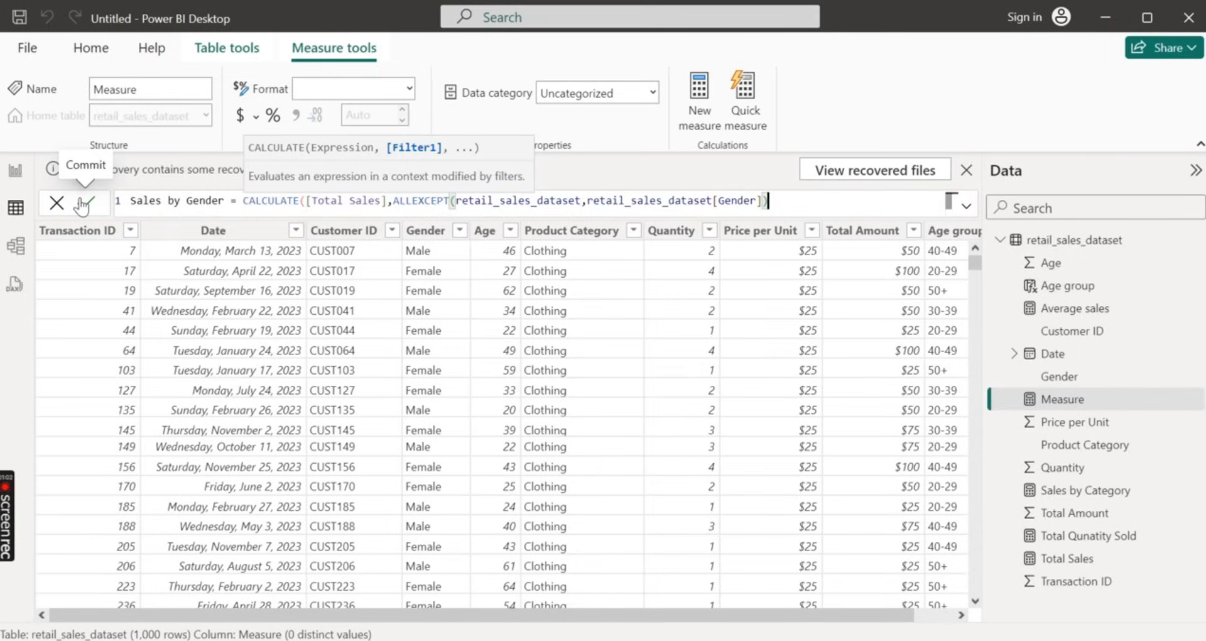
pyautogui.write(')')
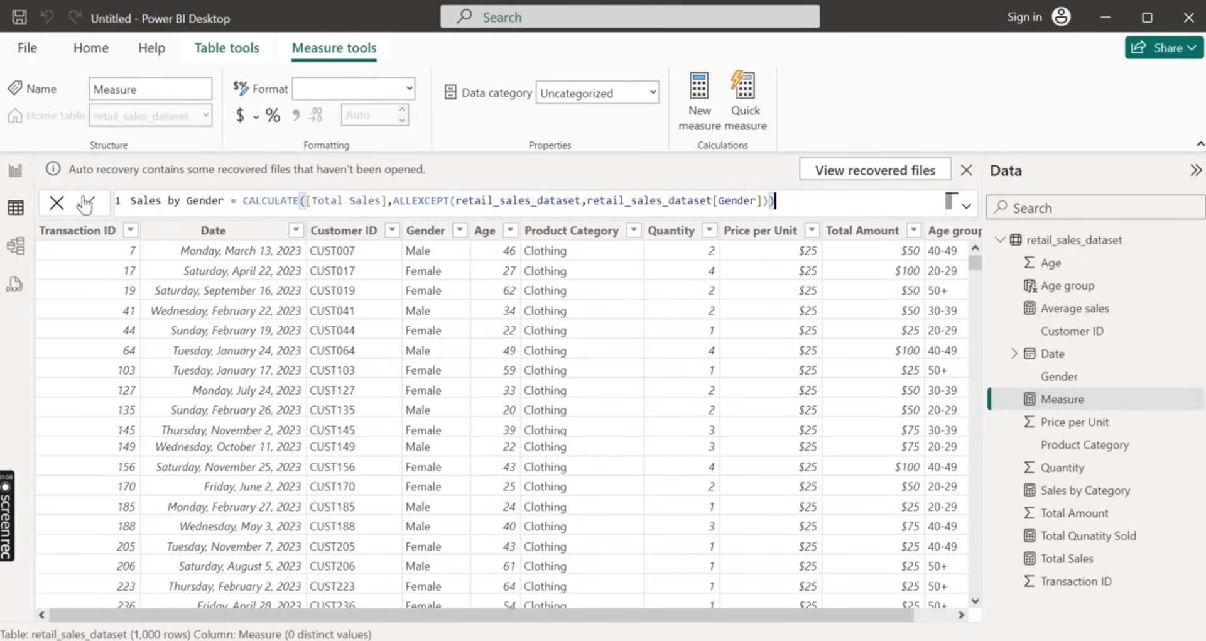
pyautogui.click(86, 203)
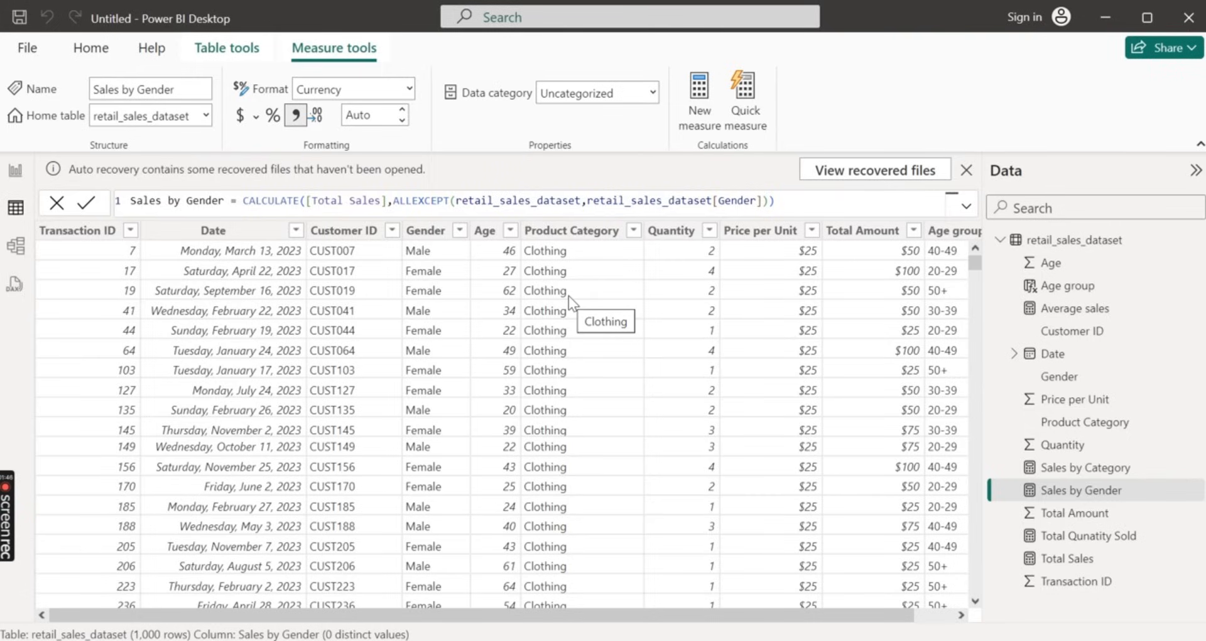
pyautogui.hscroll(1, 749, 301)
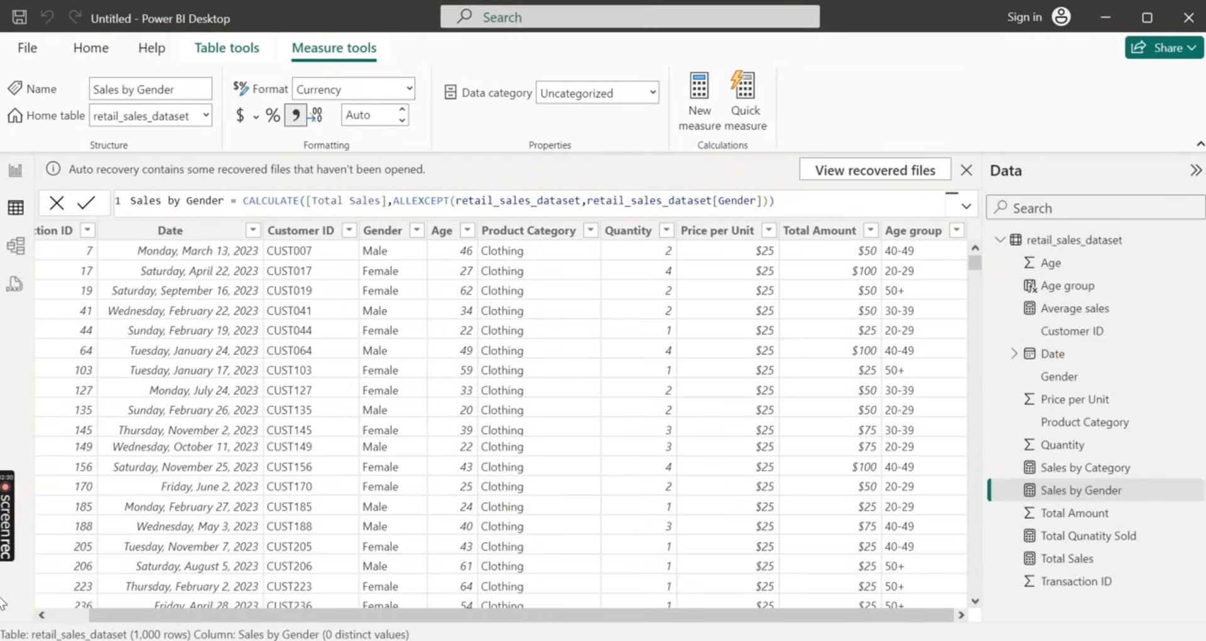
pyautogui.click(707, 114)
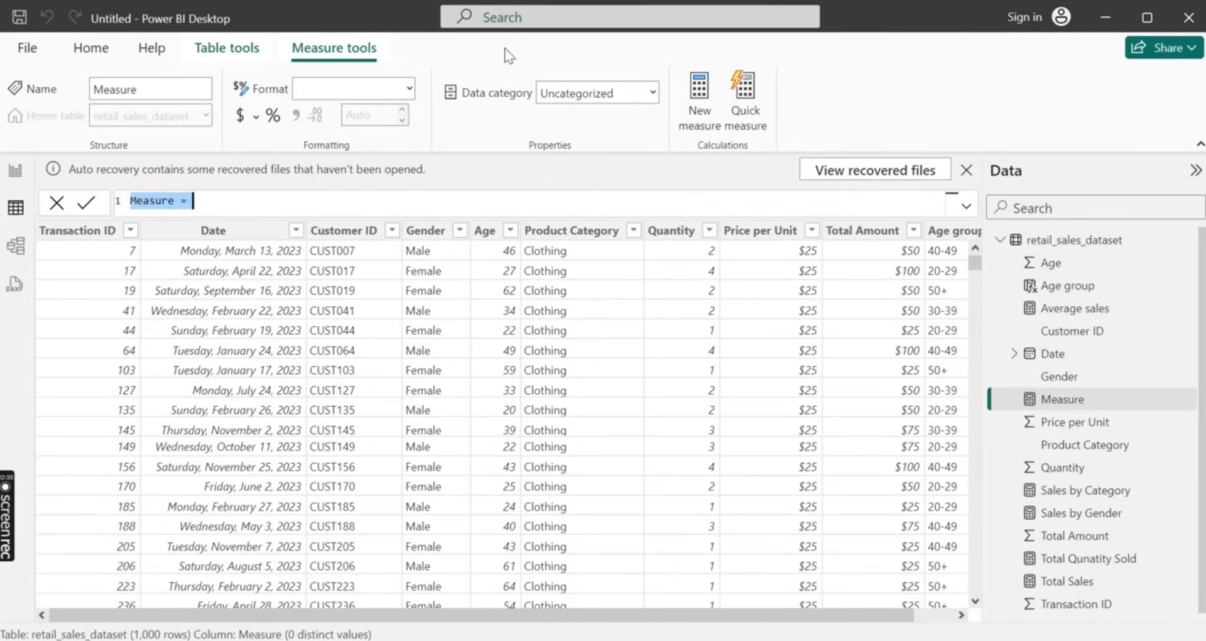
pyautogui.write('Sales g')
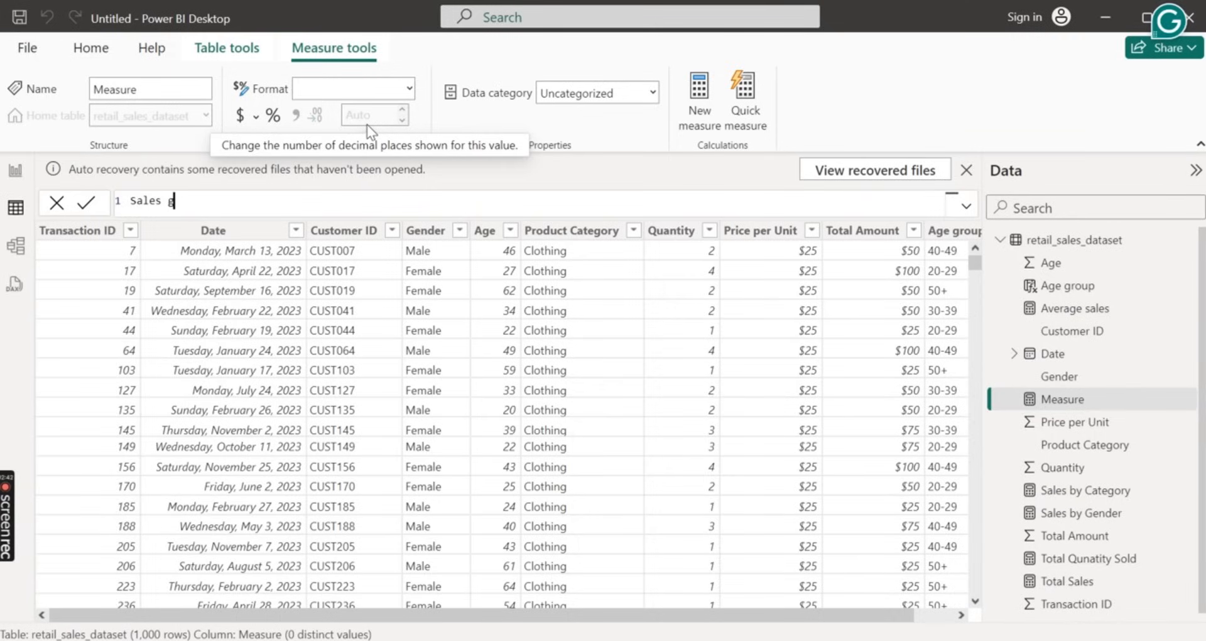
pyautogui.write('rowth ')
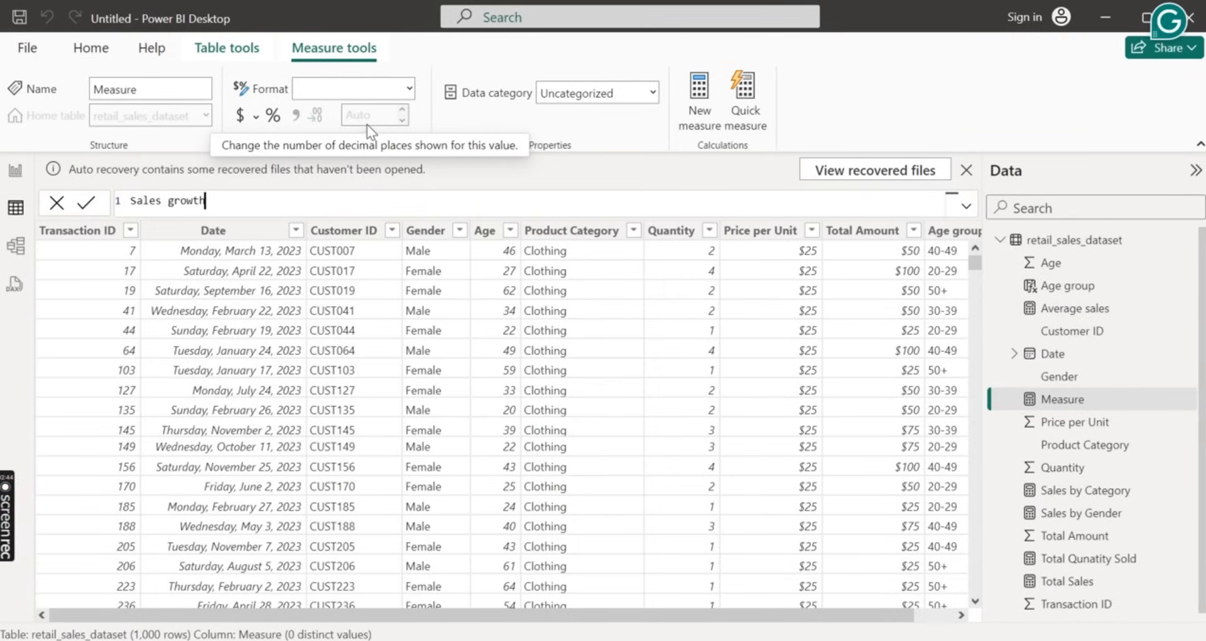
pyautogui.write('Yoy')
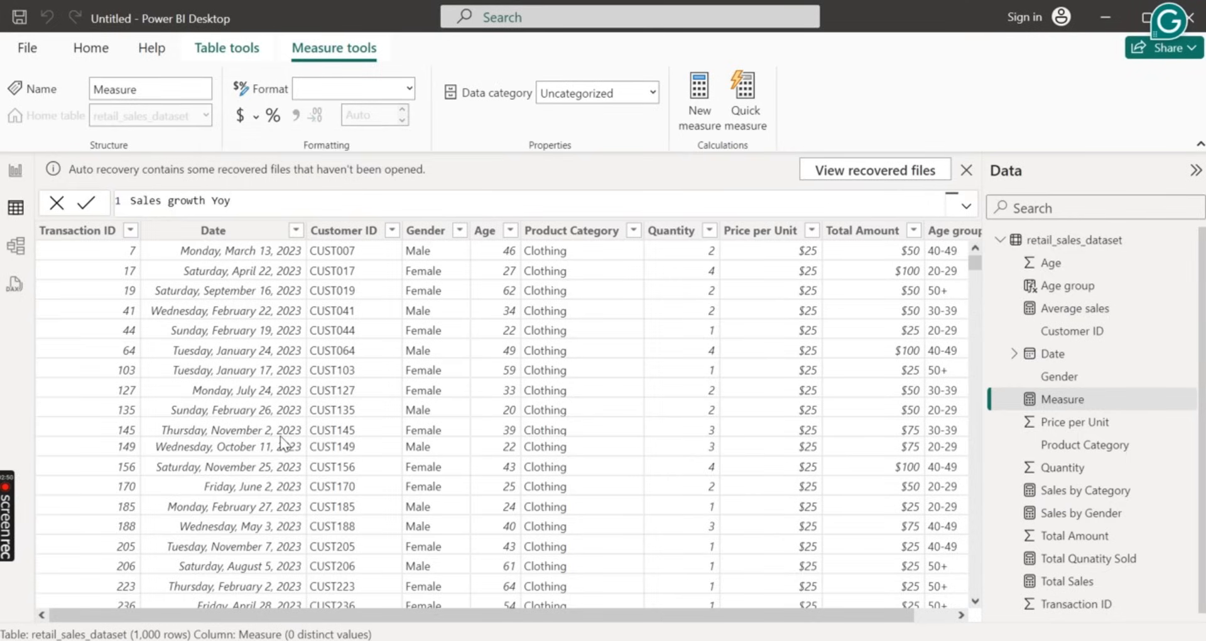
pyautogui.scroll(-20, 214, 459)
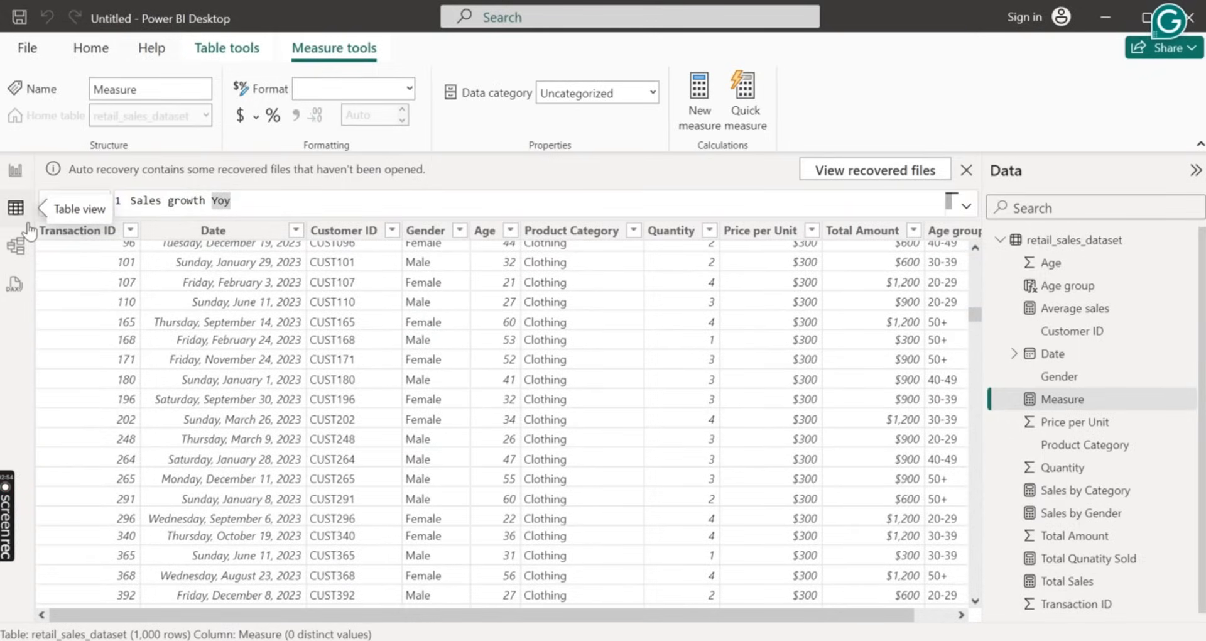
pyautogui.press('BackSpace')
pyautogui.press('BackSpace')
pyautogui.press('BackSpace')
pyautogui.press('BackSpace')
pyautogui.press('BackSpace')
pyautogui.press('BackSpace')
pyautogui.press('BackSpace')
pyautogui.press('BackSpace')
pyautogui.press('BackSpace')
pyautogui.press('BackSpace')
pyautogui.press('BackSpace')
pyautogui.press('BackSpace')
pyautogui.press('BackSpace')
pyautogui.press('BackSpace')
pyautogui.press('BackSpace')
pyautogui.press('BackSpace')
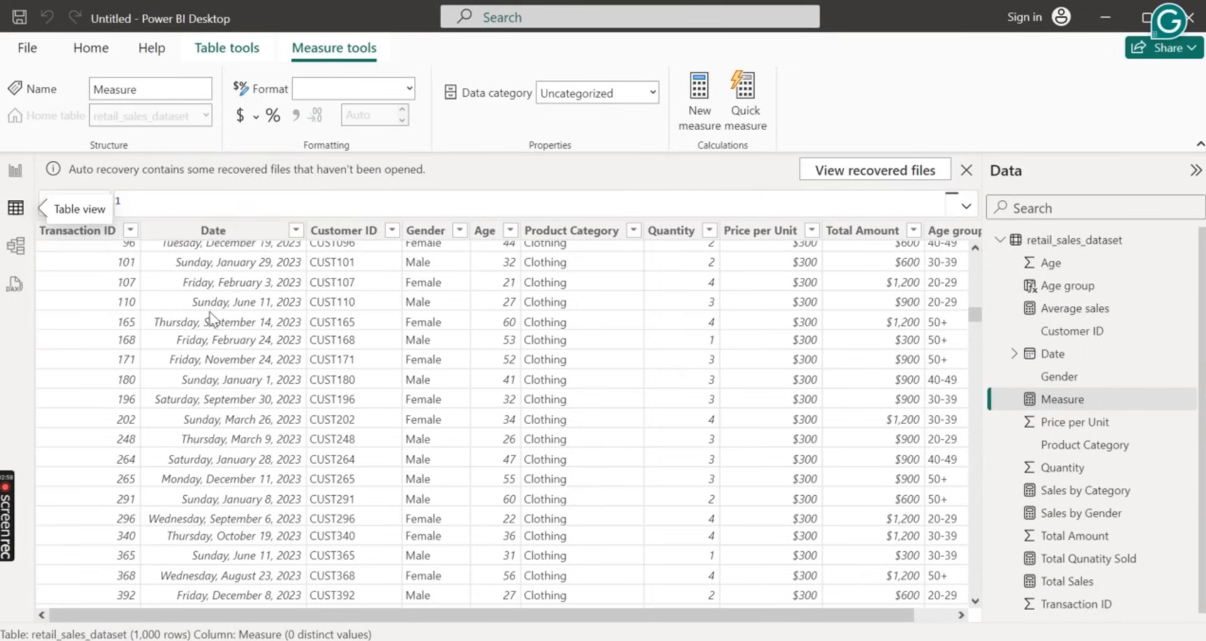
# Look through the table's rows and the Customer ID column's filter values, and leave the filter unapplied
pyautogui.scroll(-3, 323, 352)
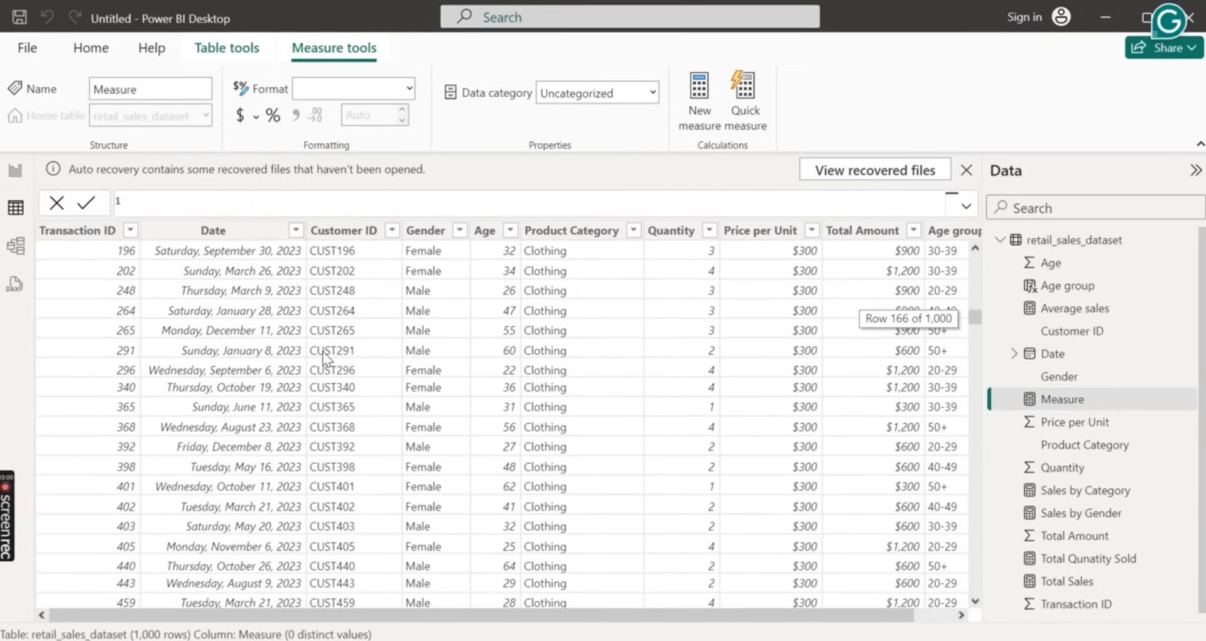
pyautogui.scroll(-20, 323, 352)
pyautogui.scroll(-20, 323, 352)
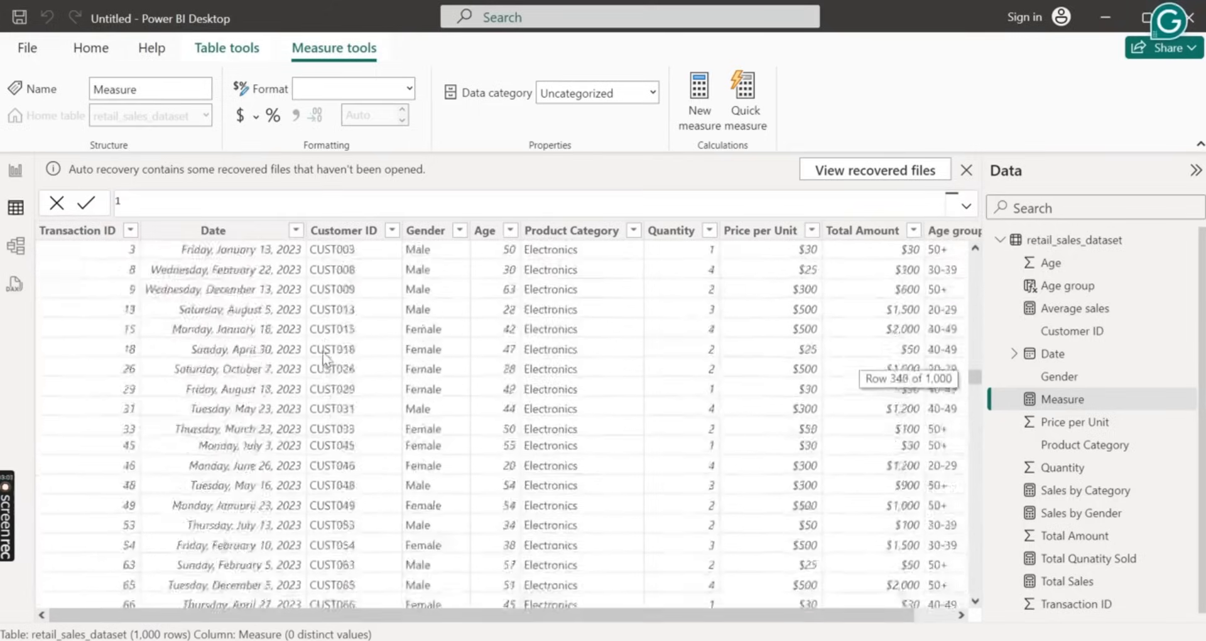
pyautogui.scroll(-3, 323, 353)
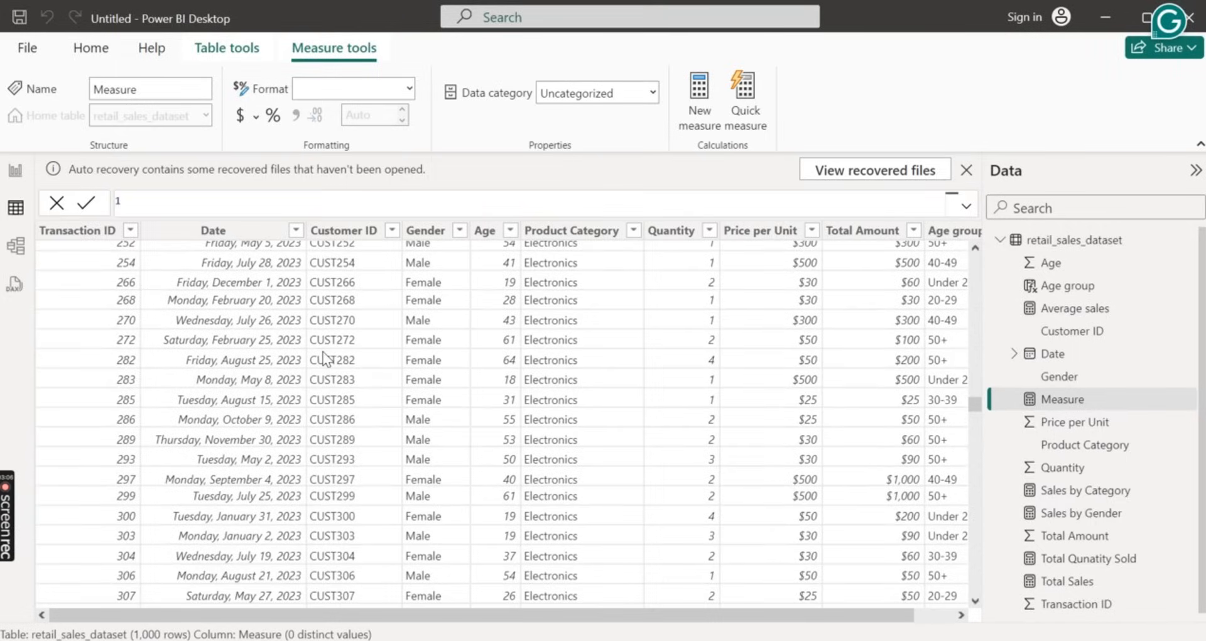
pyautogui.click(395, 229)
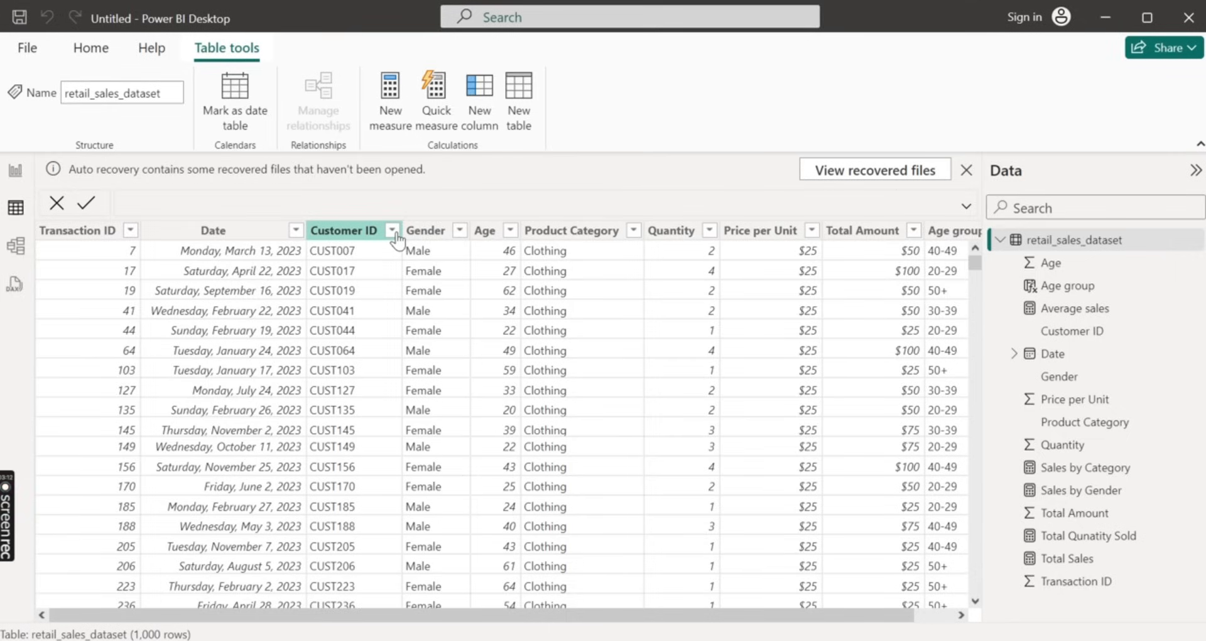
pyautogui.click(392, 231)
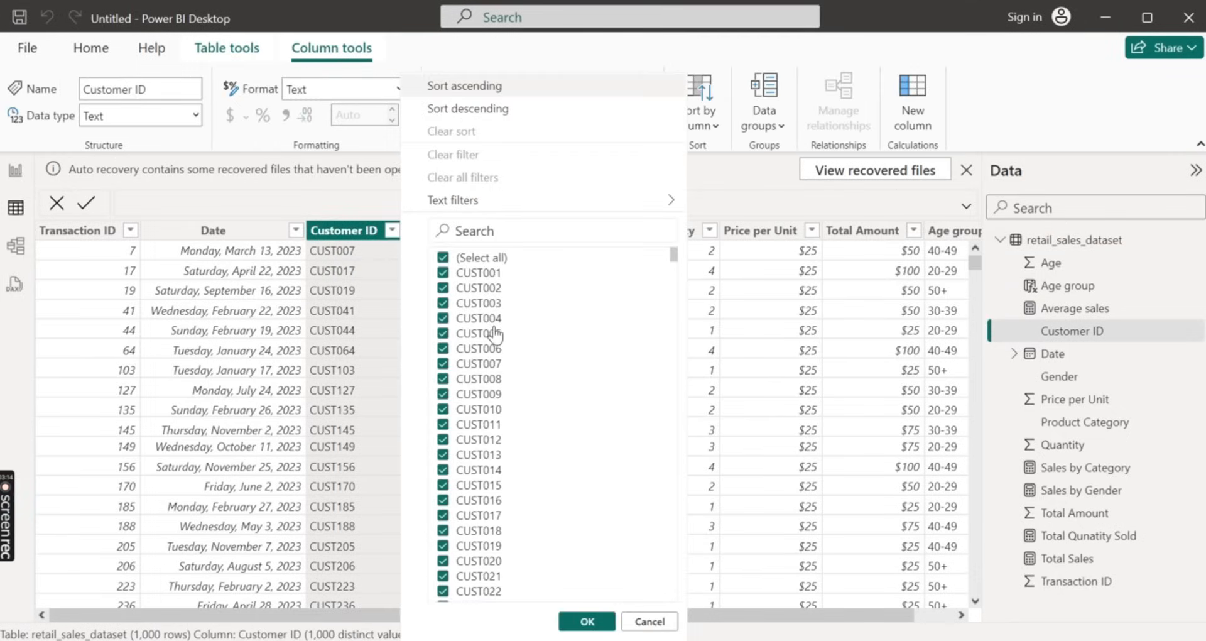
pyautogui.scroll(-10, 496, 334)
pyautogui.scroll(-20, 496, 334)
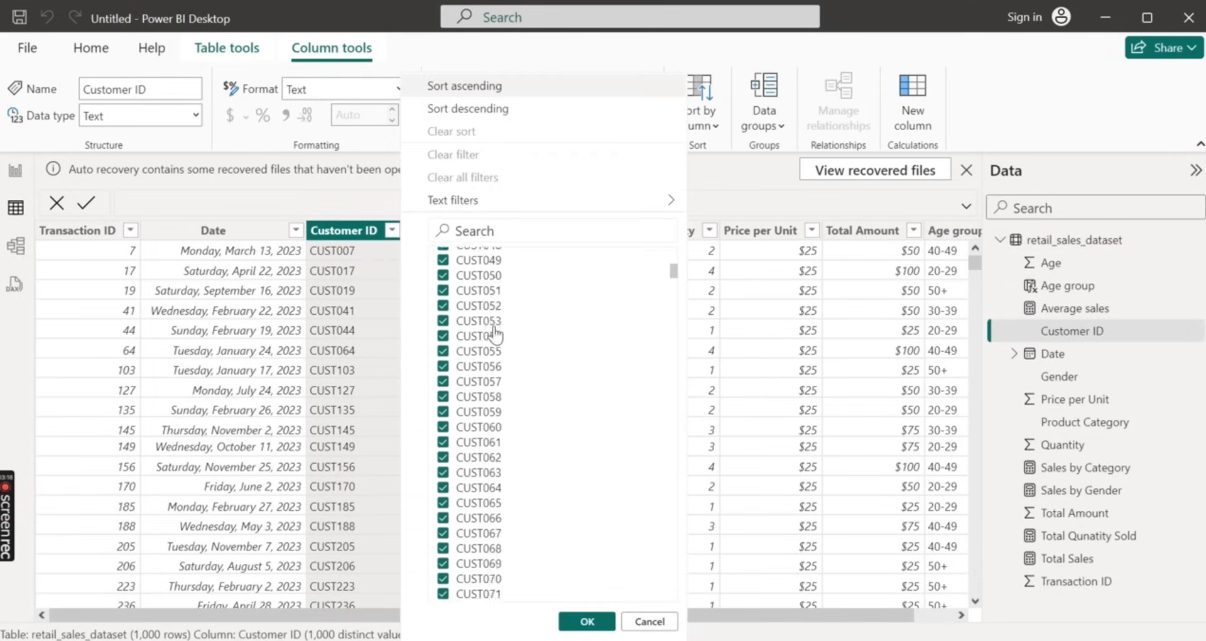
pyautogui.scroll(-20, 496, 334)
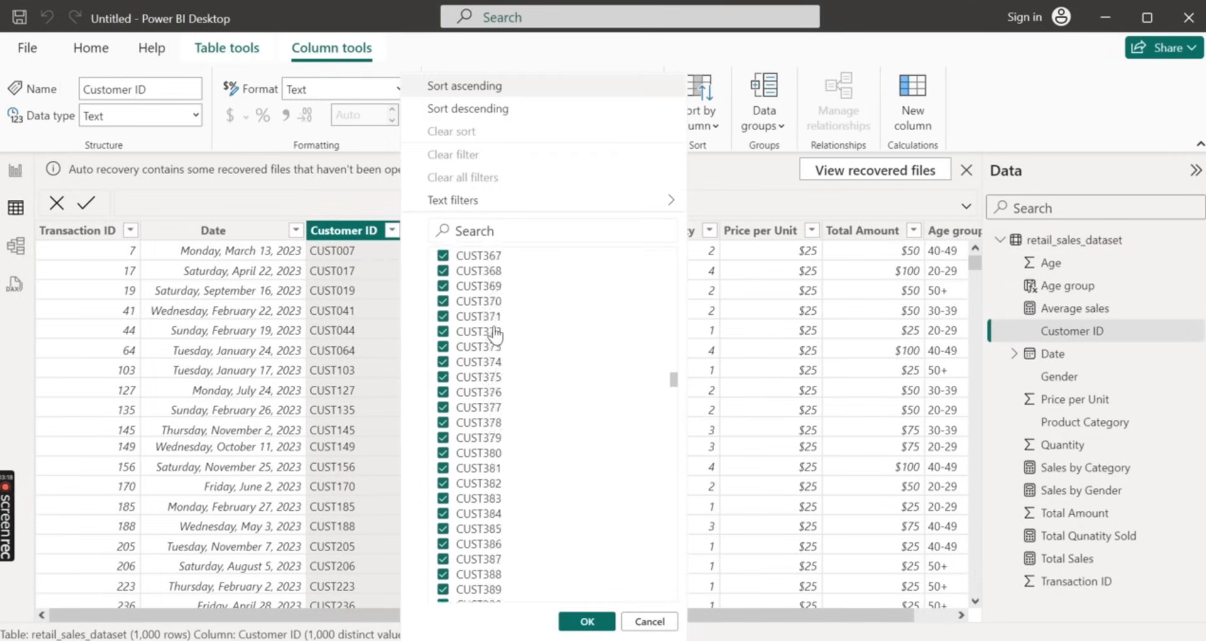
pyautogui.click(644, 624)
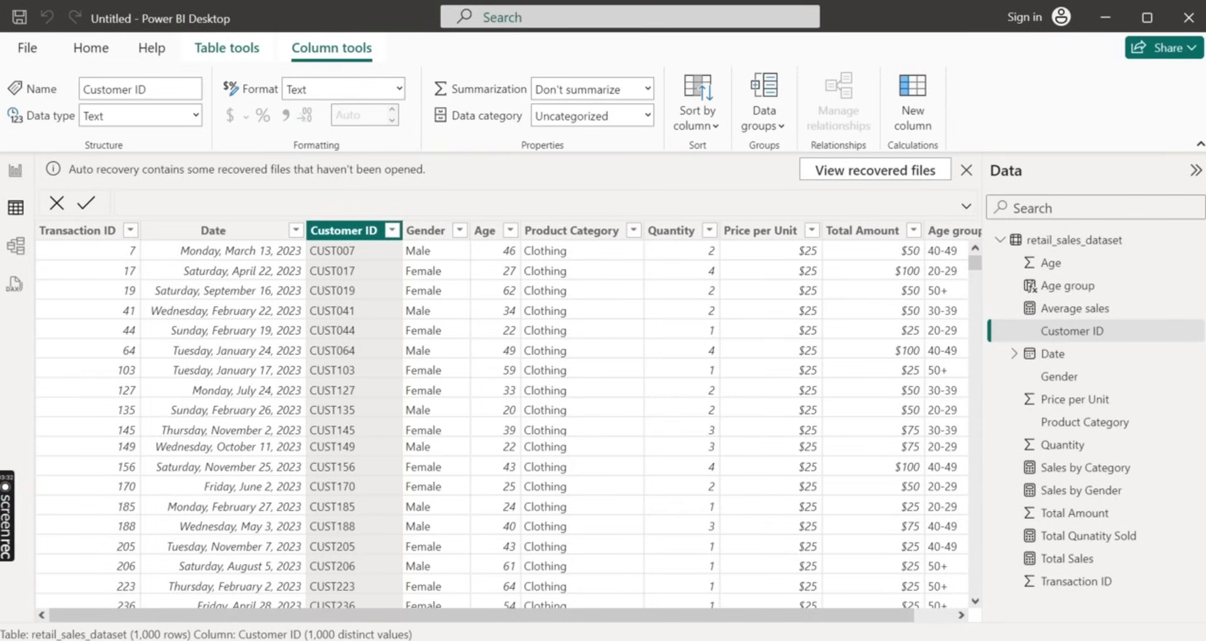
# Create a new measure in retail_sales_dataset and name it Customer Lifetime Value, followed by an equals sign
pyautogui.click(1026, 243)
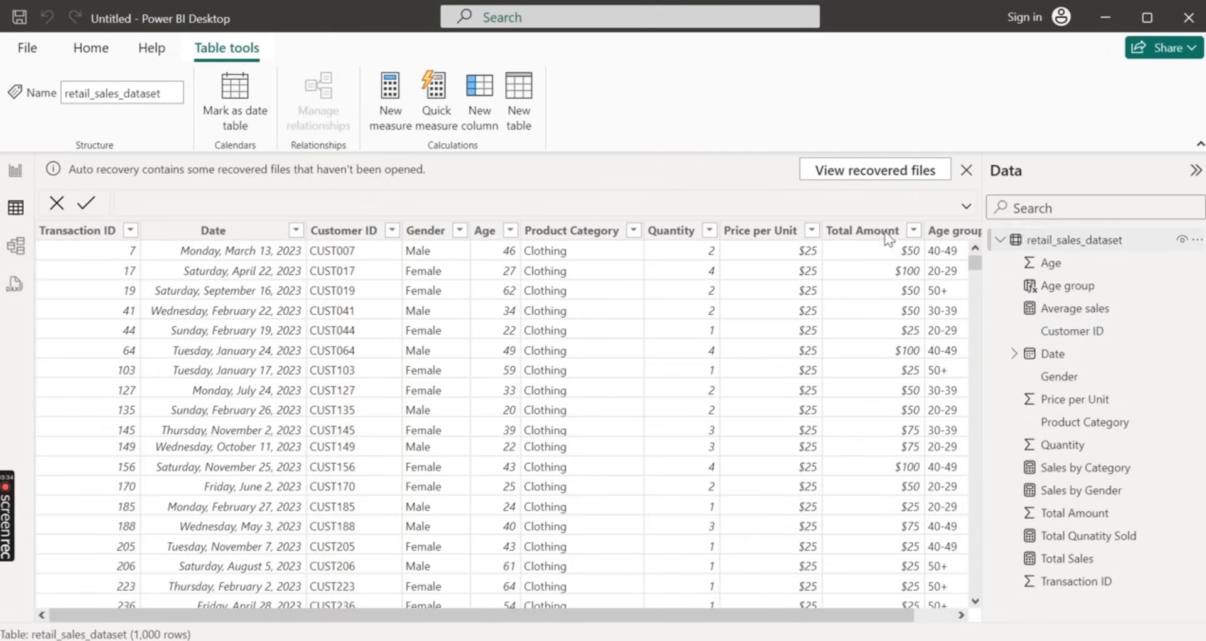
pyautogui.click(407, 107)
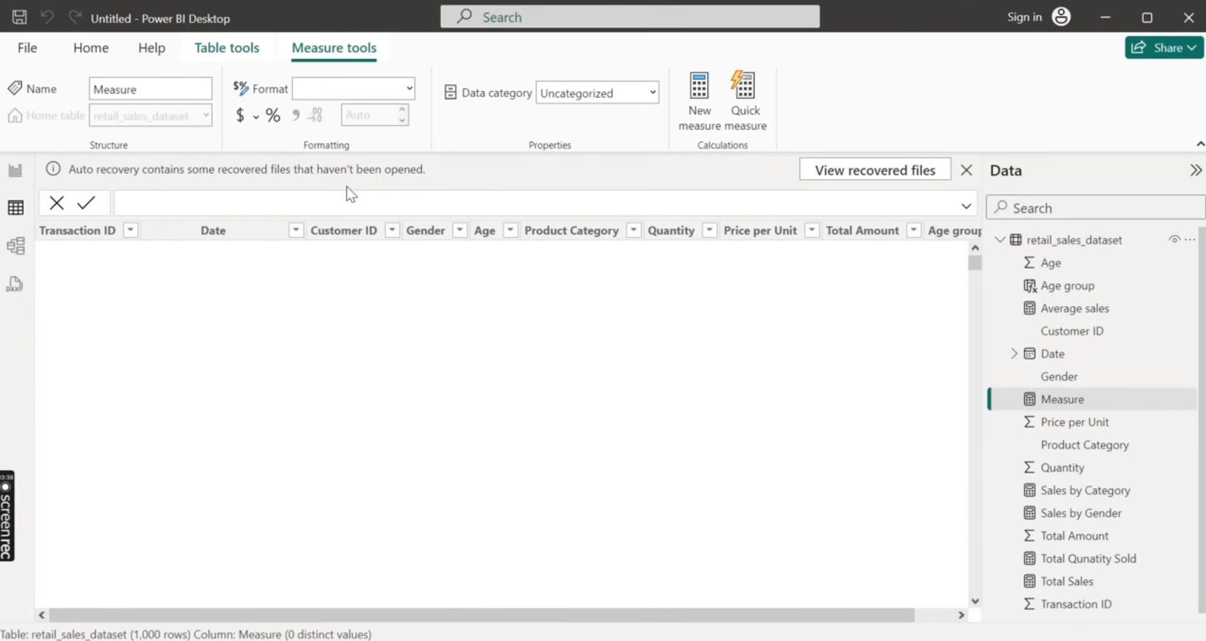
pyautogui.press('BackSpace')
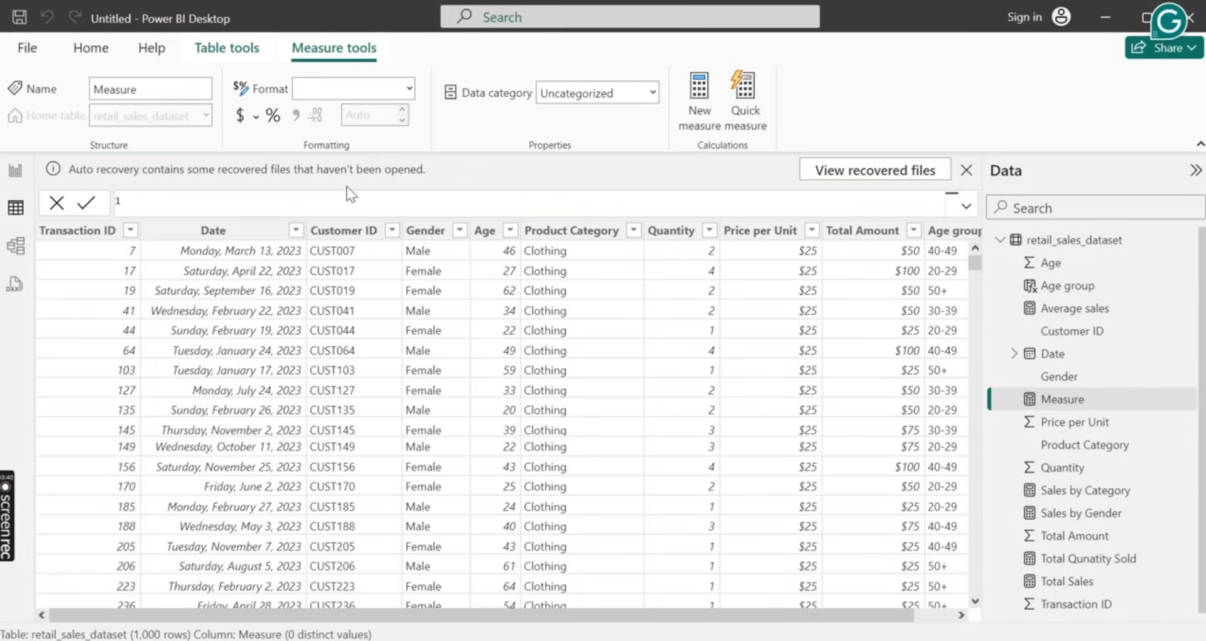
pyautogui.write('Customer')
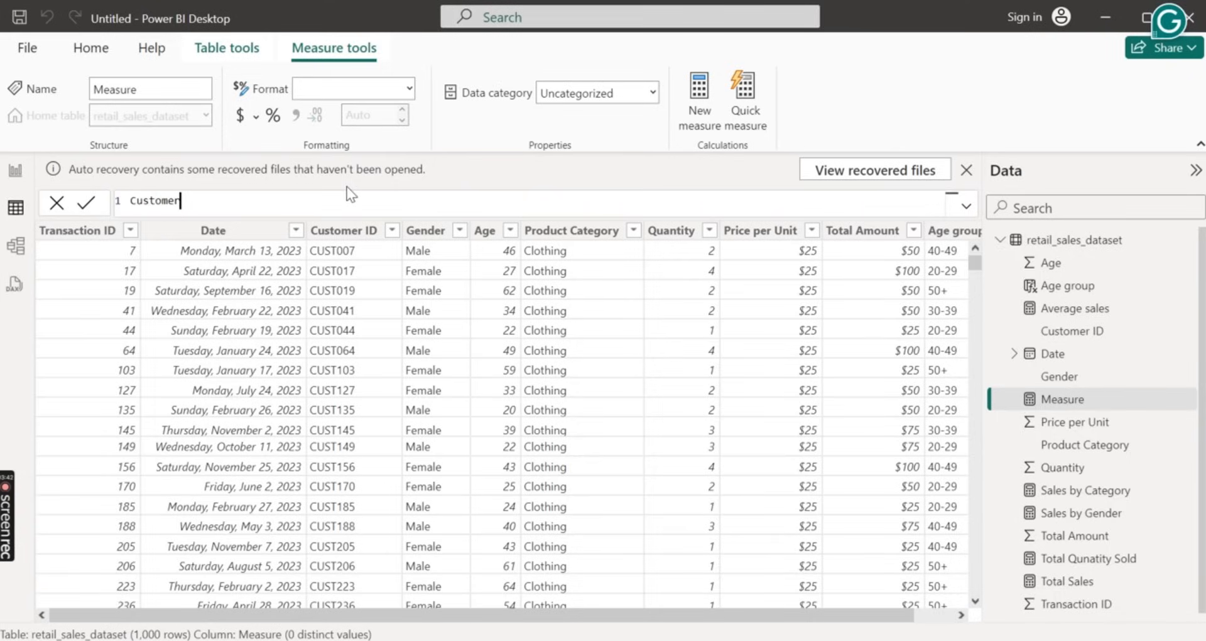
pyautogui.write(' Lifet')
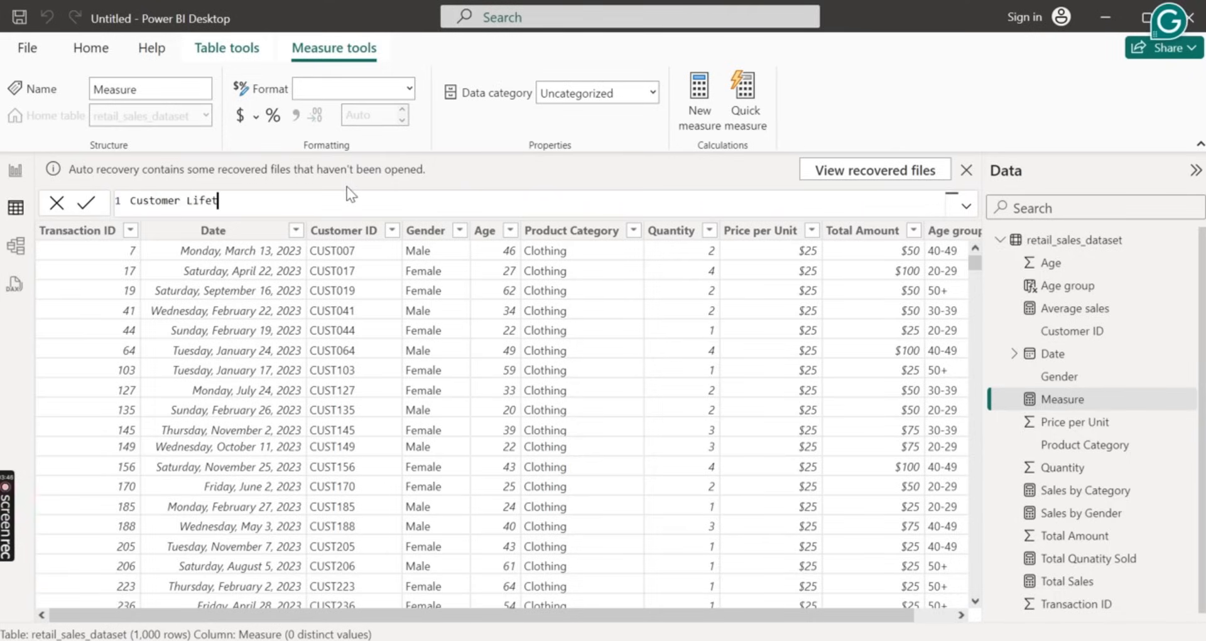
pyautogui.write('im')
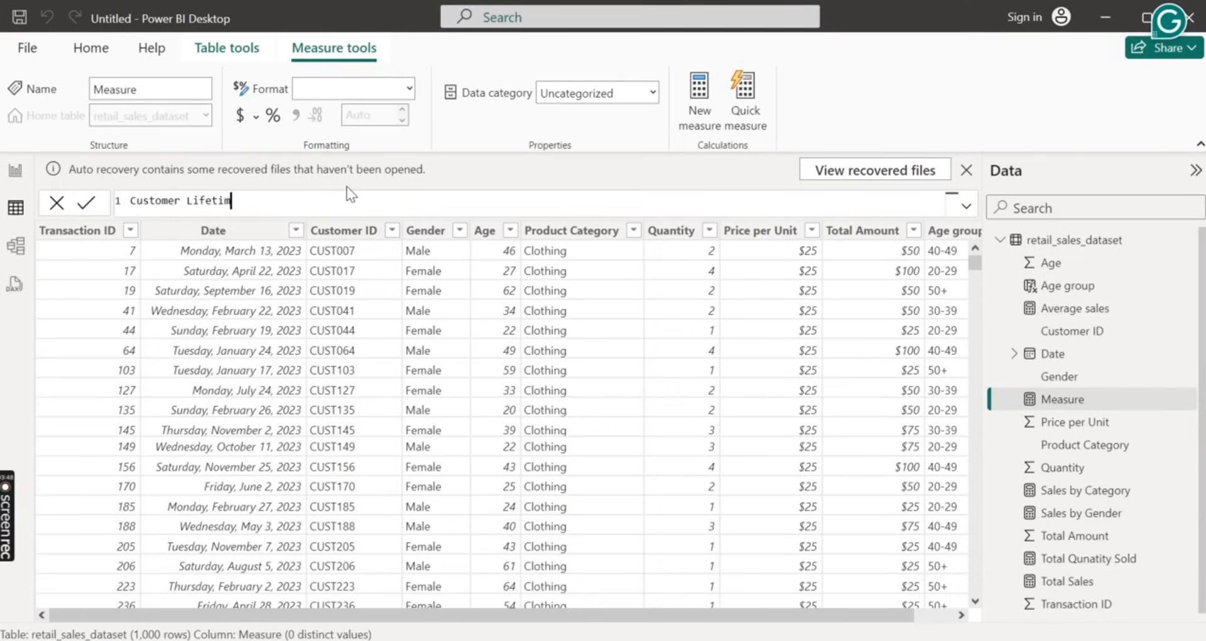
pyautogui.write('e Value = ')
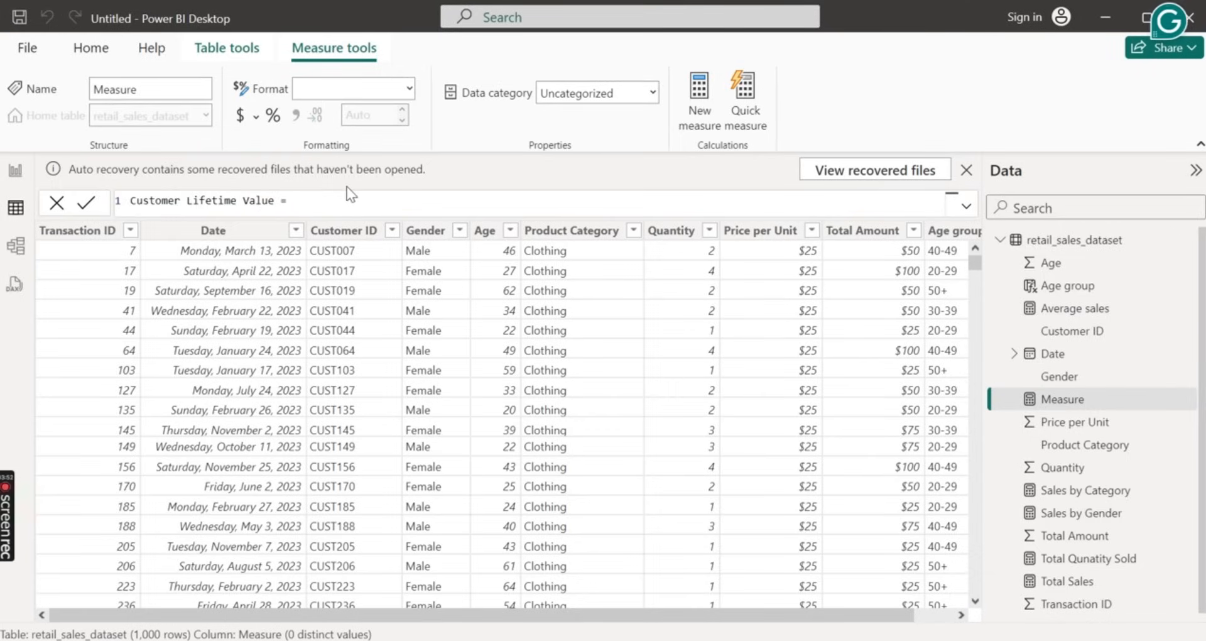
pyautogui.write('CALC')
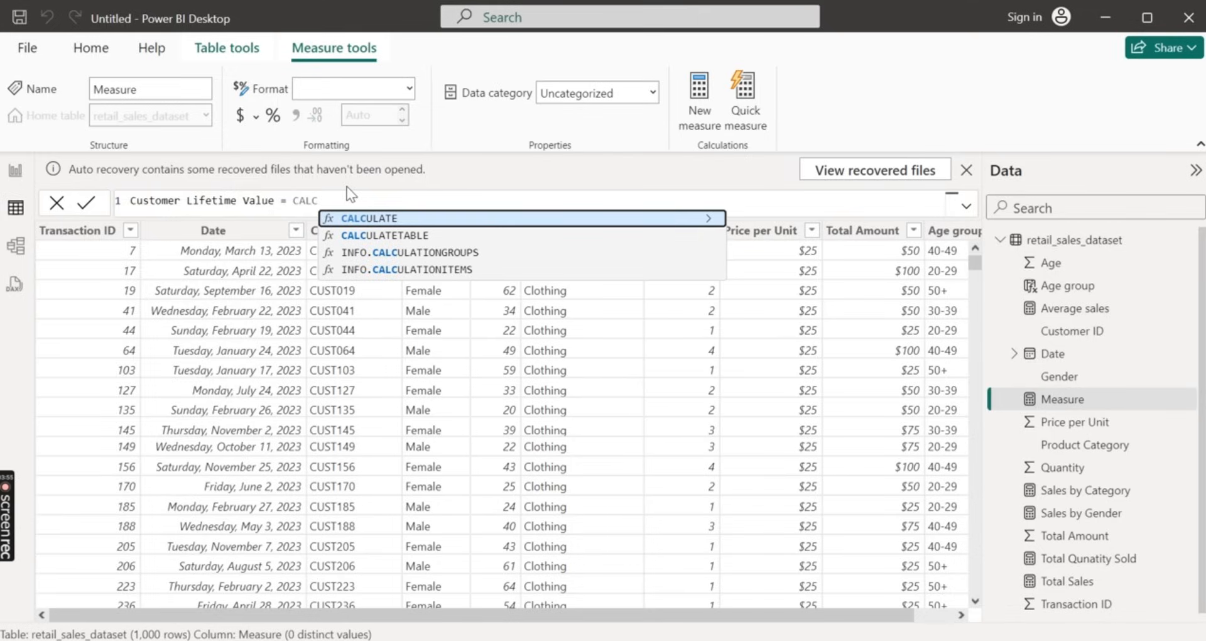
# Start the Customer Lifetime Value formula with CALCULATE, using [Total Sales] as its expression, followed by a comma
pyautogui.press('Tab')
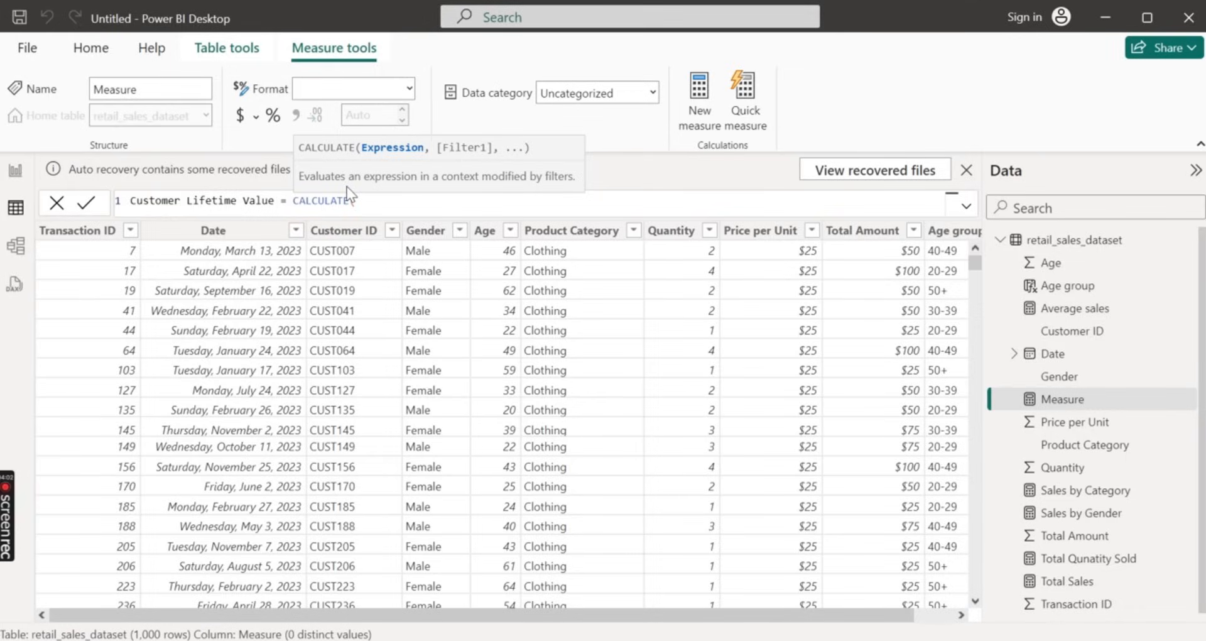
pyautogui.write('Tota')
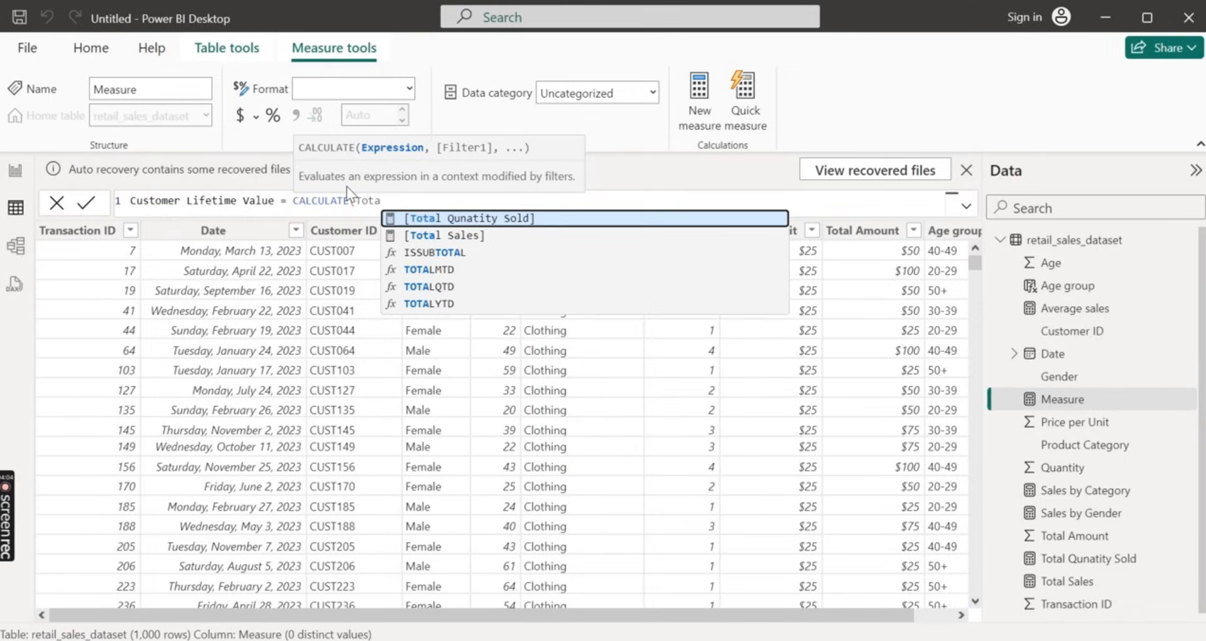
pyautogui.press('Down')
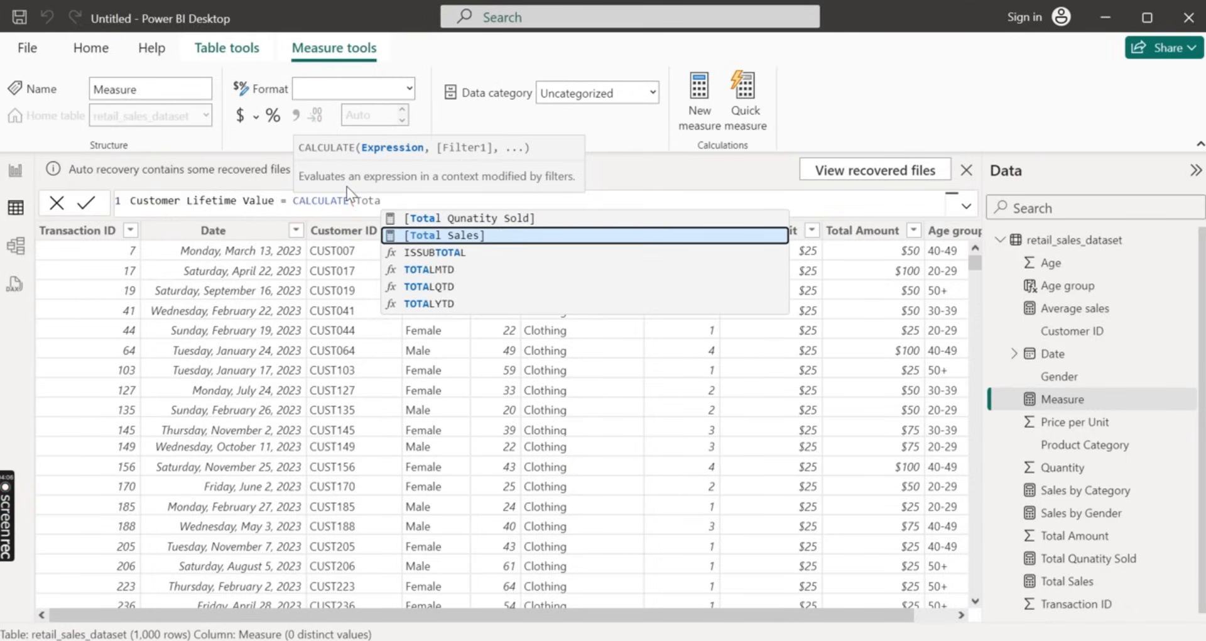
pyautogui.press('Tab')
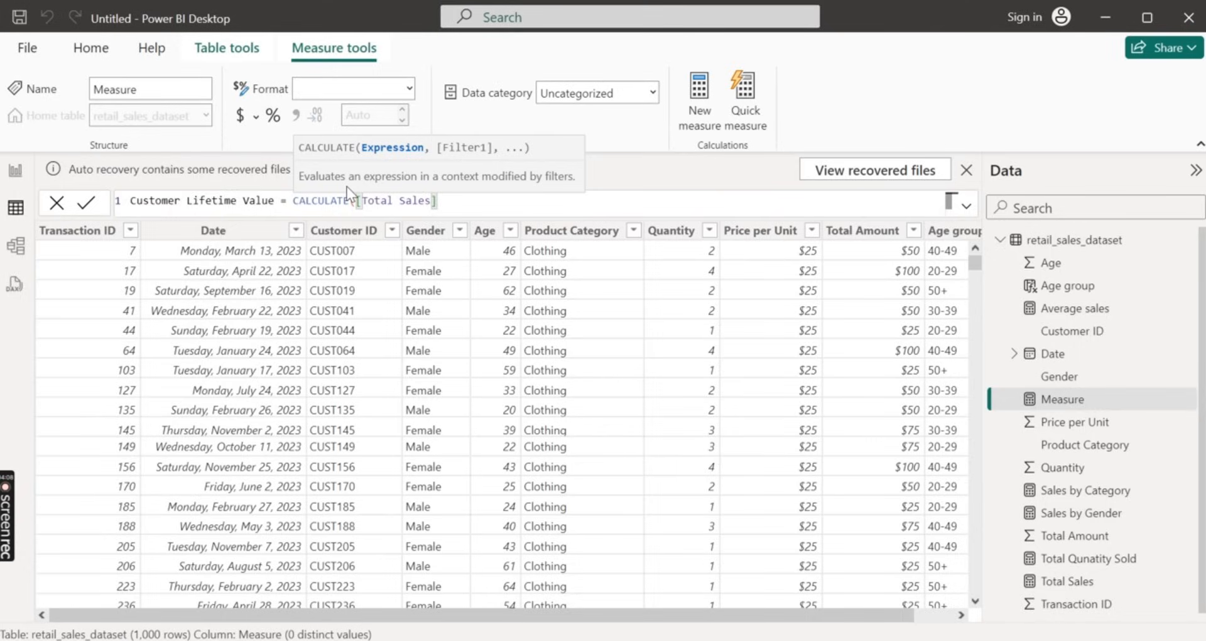
pyautogui.write(',')
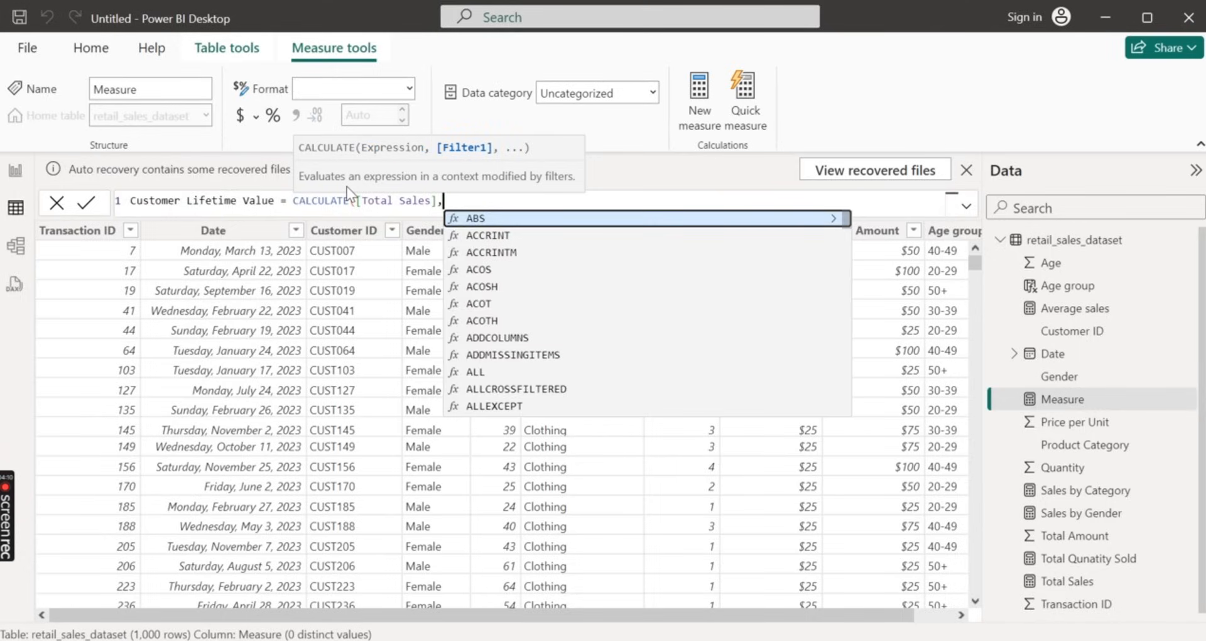
pyautogui.write(' AL')
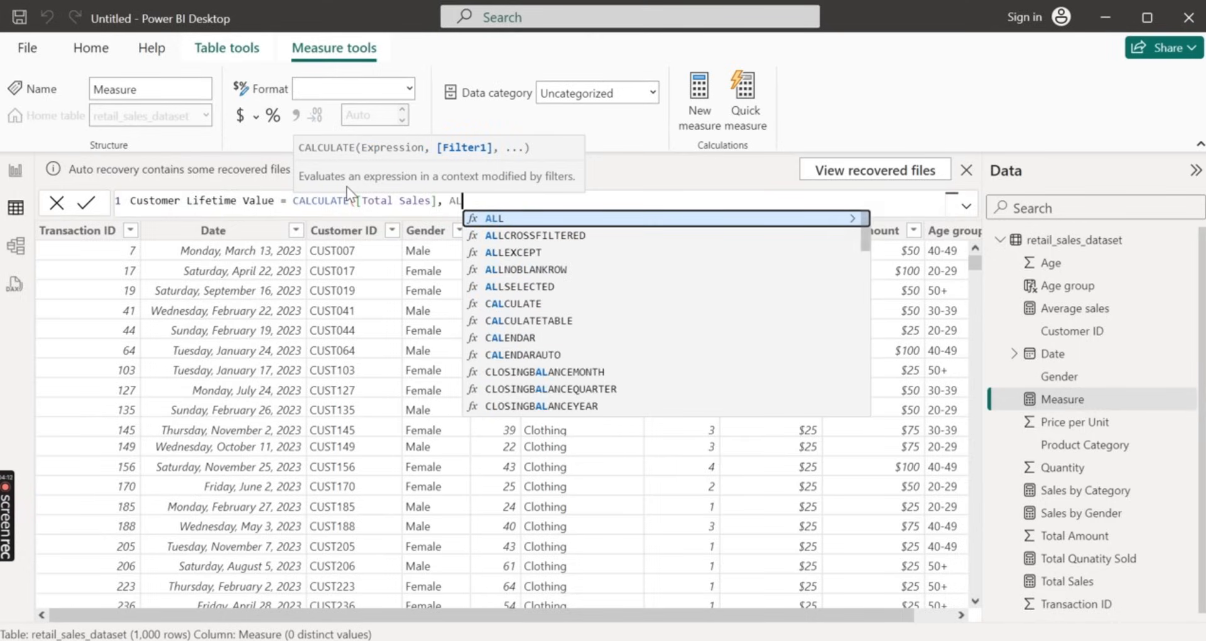
pyautogui.write('L')
# Add ALLEXCEPT as the filter of the Customer Lifetime Value formula, with retail_sales_dataset as its table and a comma
pyautogui.press('Down')
pyautogui.press('Down')
pyautogui.press('Tab')
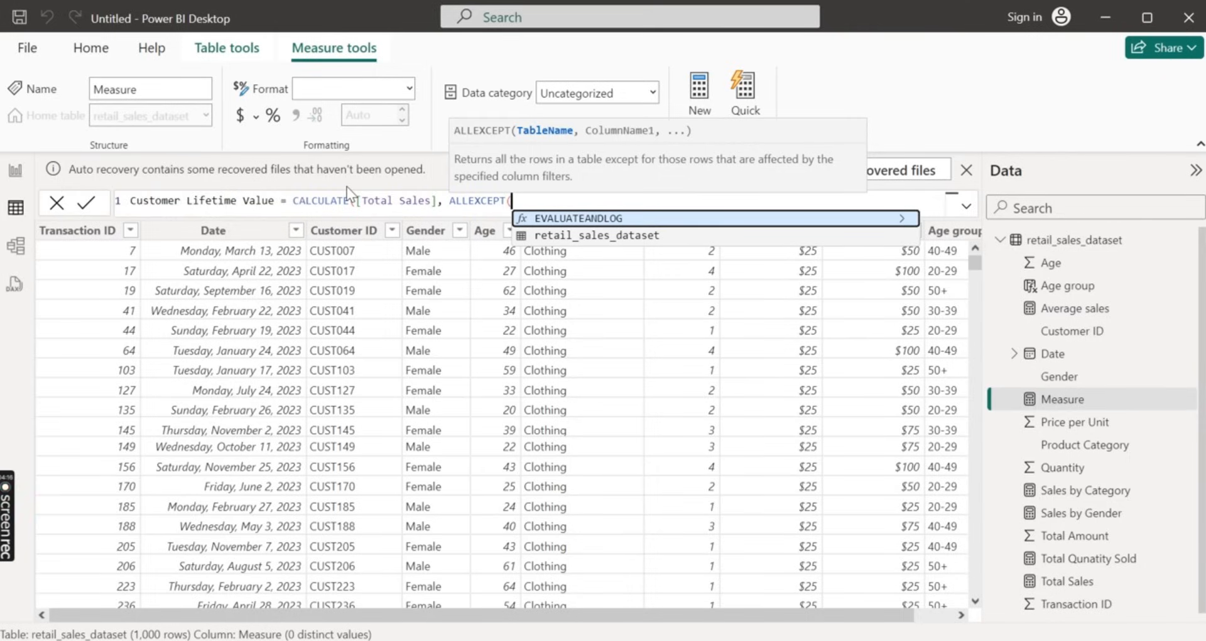
pyautogui.press('Down')
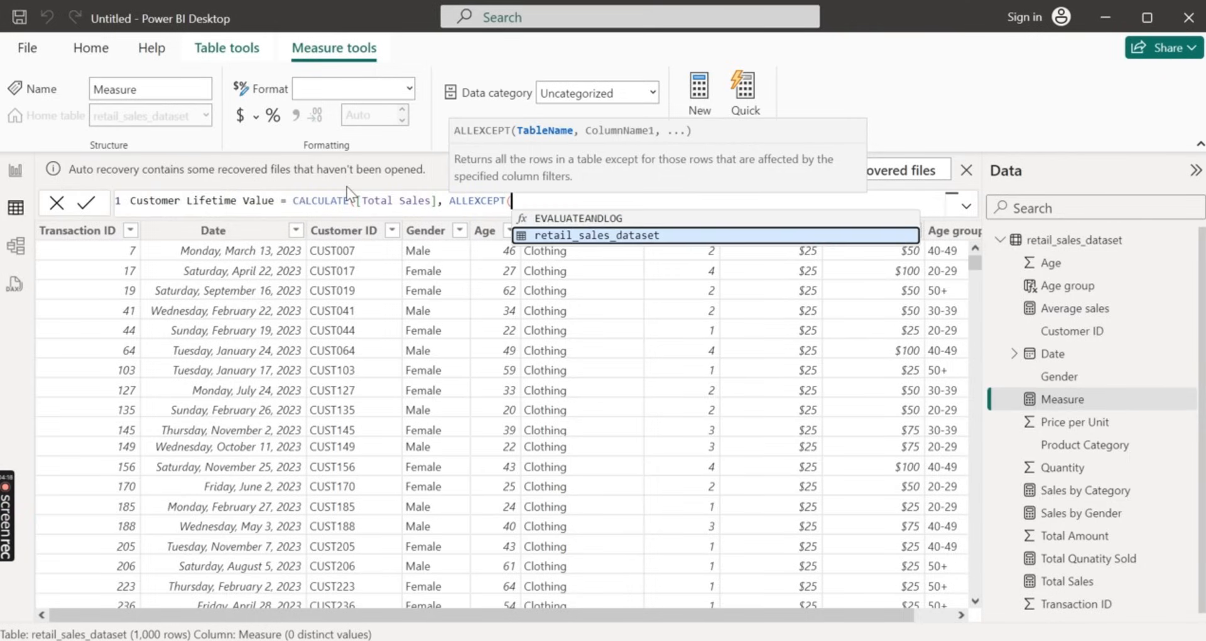
pyautogui.press('Tab')
pyautogui.write(',')
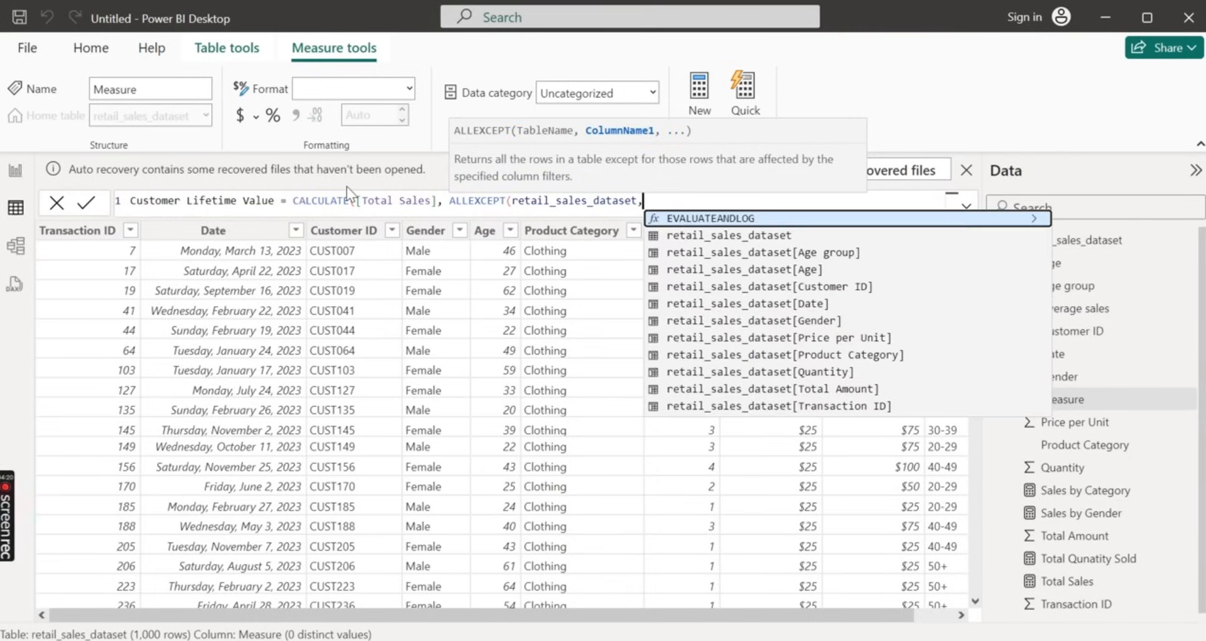
# Complete ALLEXCEPT with retail_sales_dataset[Customer ID], close both functions and commit the Customer Lifetime Value measure
pyautogui.press('Down')
pyautogui.press('Down')
pyautogui.press('Down')
pyautogui.press('Down')
pyautogui.press('Down')
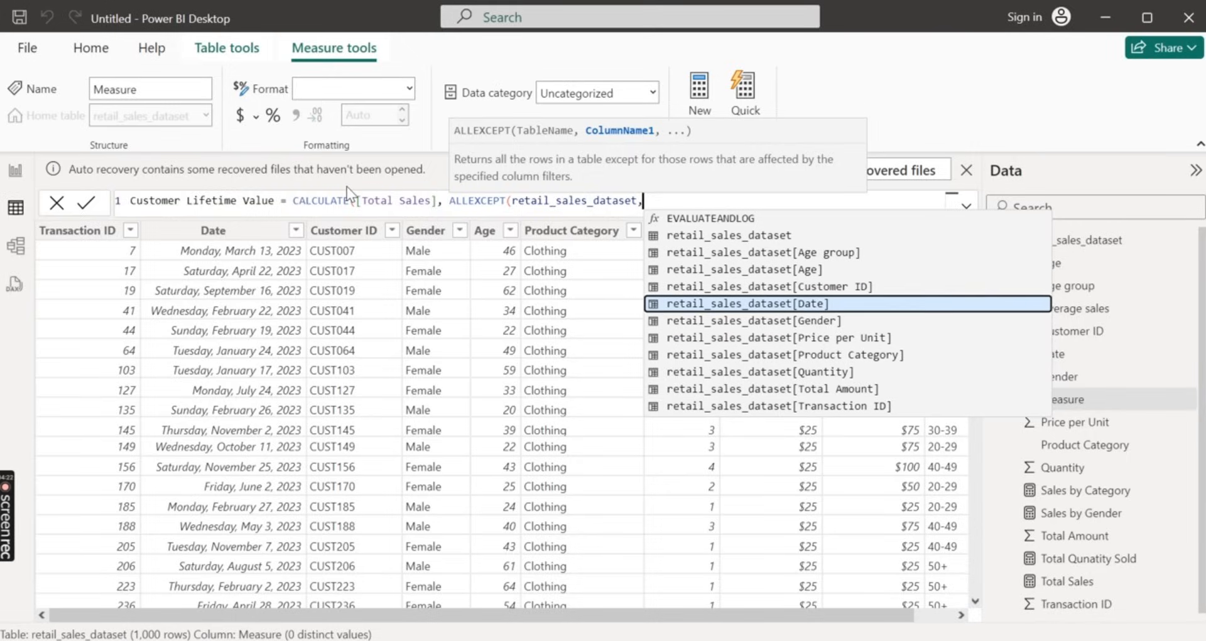
pyautogui.press('Down')
pyautogui.press('Up')
pyautogui.press('Up')
pyautogui.press('Tab')
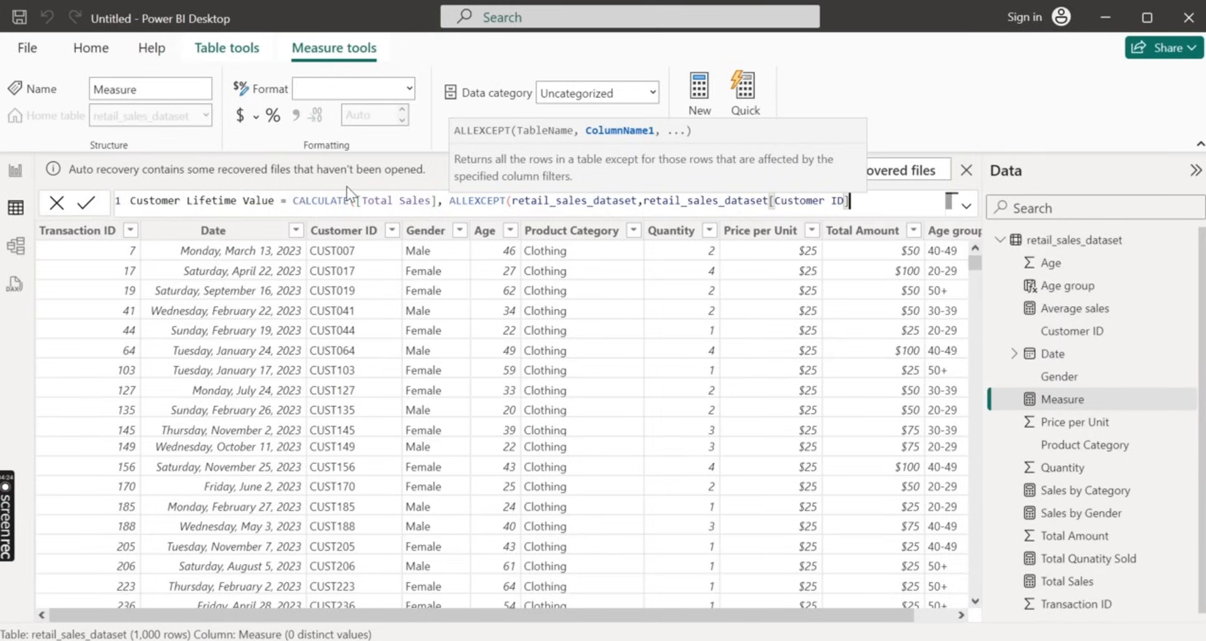
pyautogui.write(')')
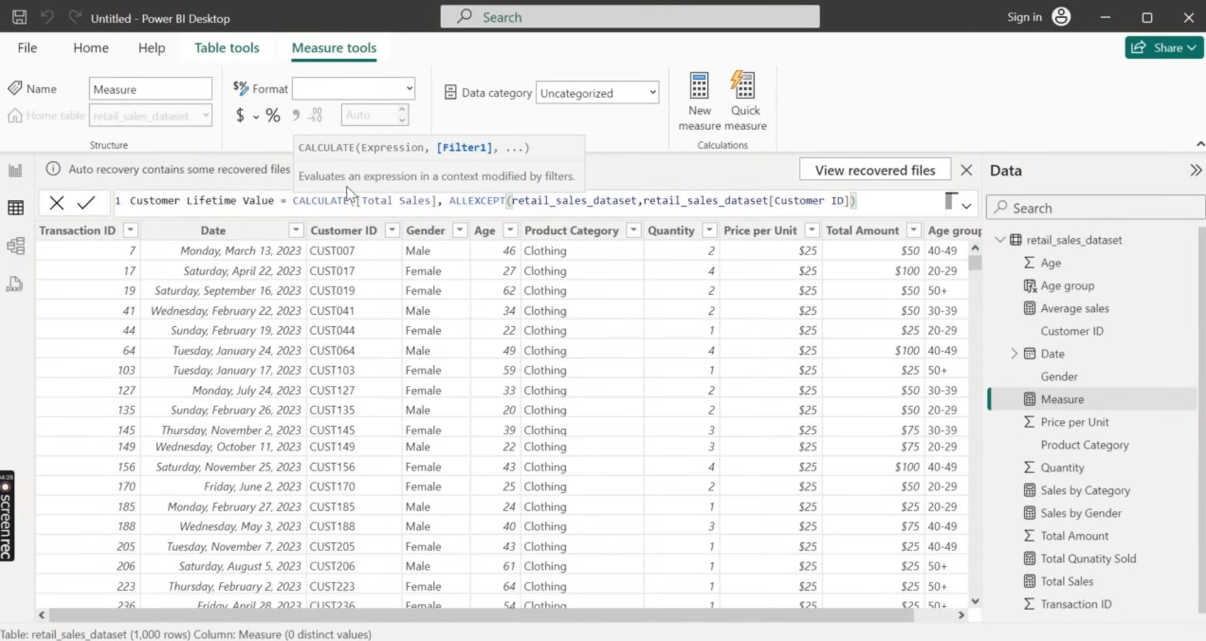
pyautogui.write(')')
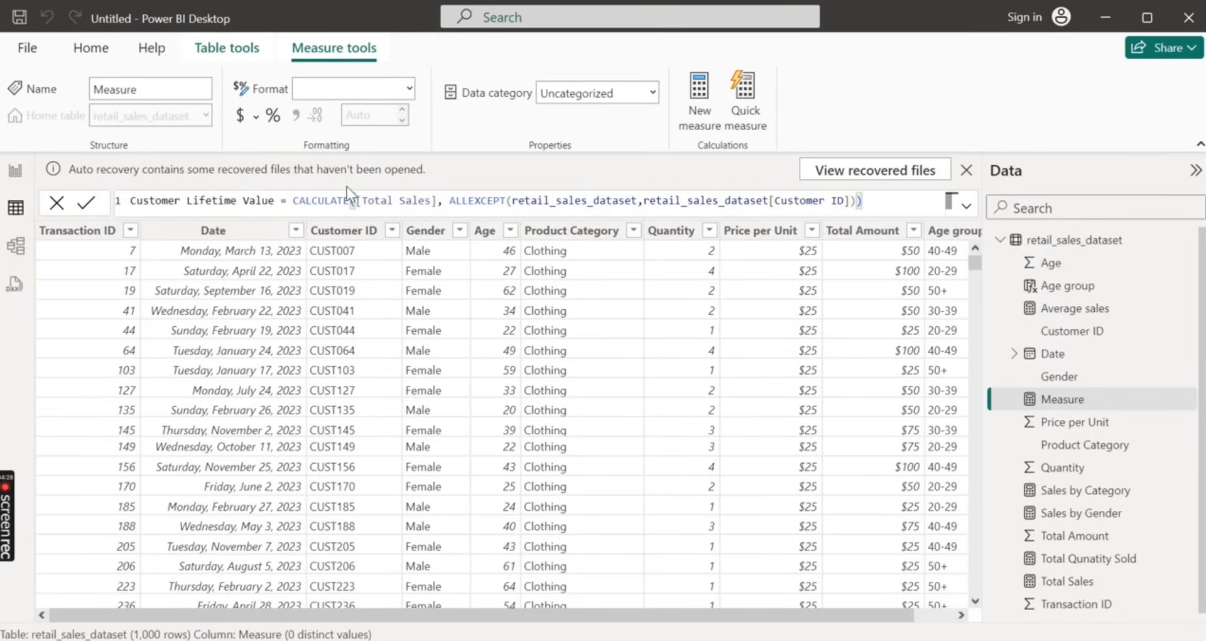
pyautogui.click(82, 206)
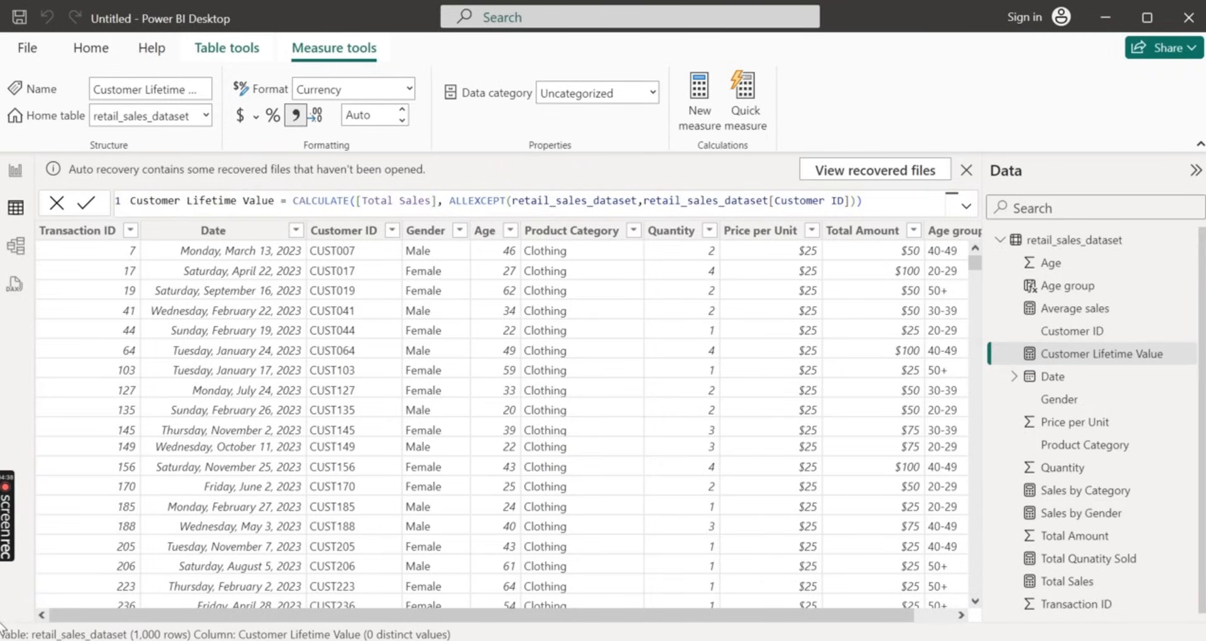
pyautogui.click(7, 529)
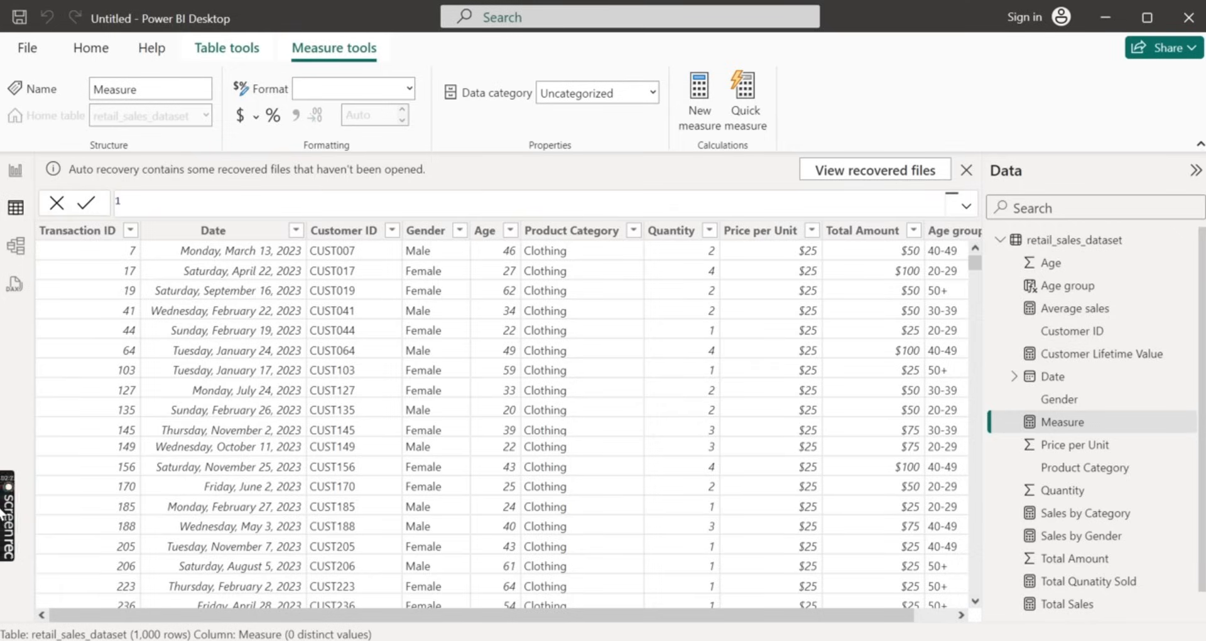
pyautogui.moveTo(10, 522)
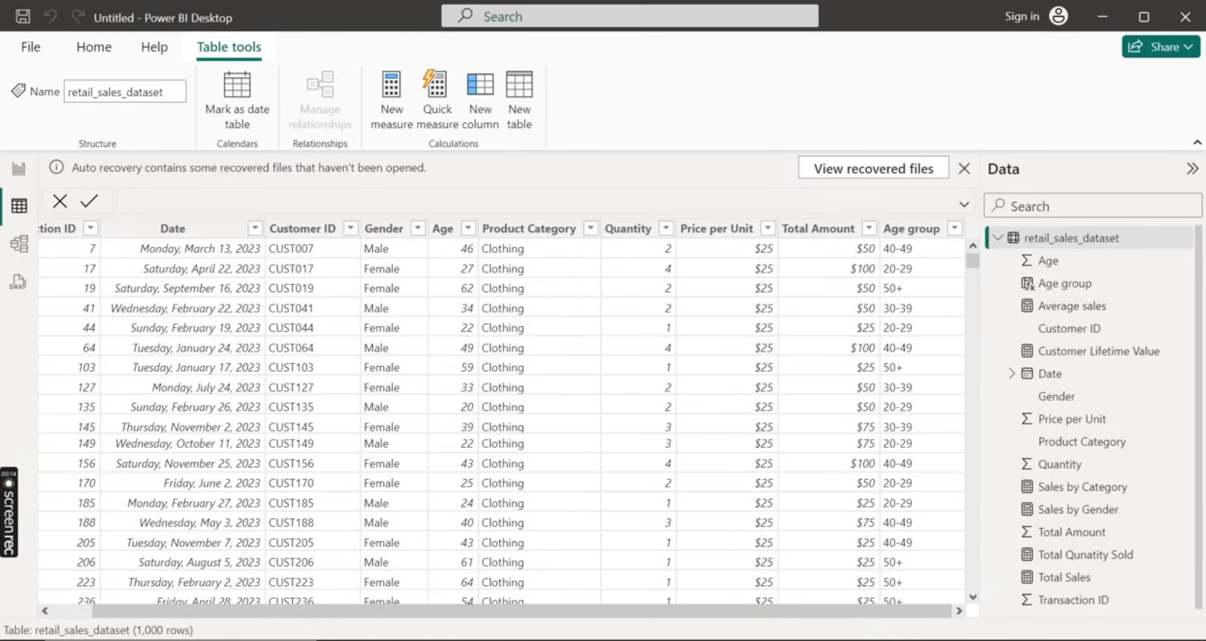
# Create a new calculated column in retail_sales_dataset and name it COGS, followed by an equals sign
pyautogui.click(485, 118)
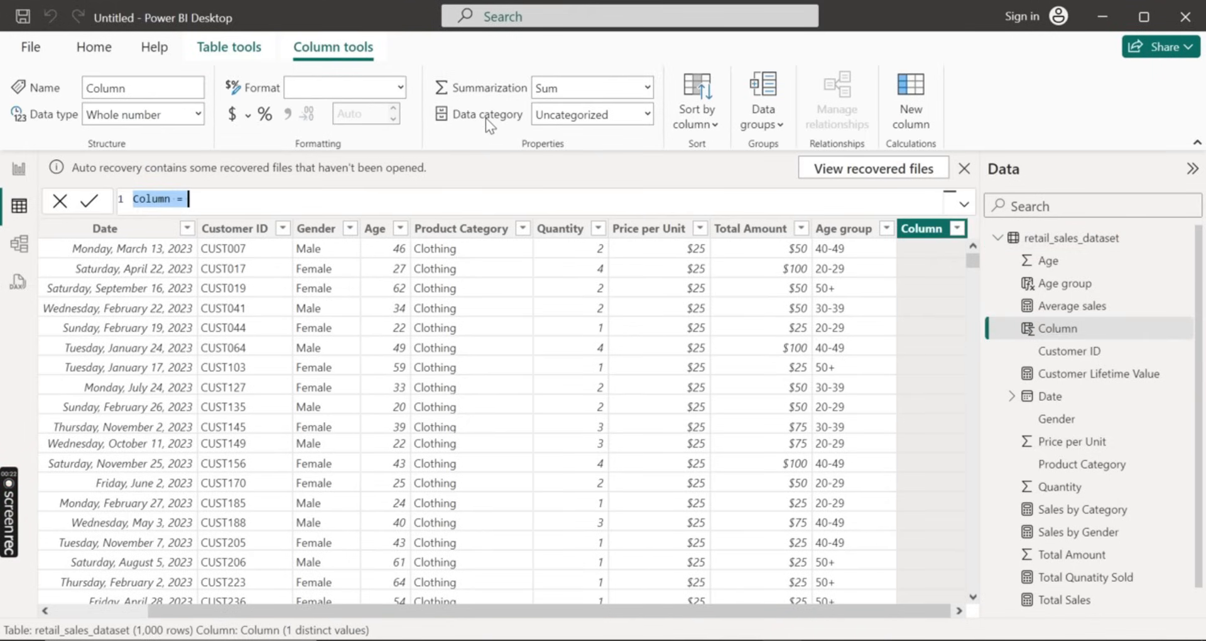
pyautogui.press('BackSpace')
pyautogui.write('co')
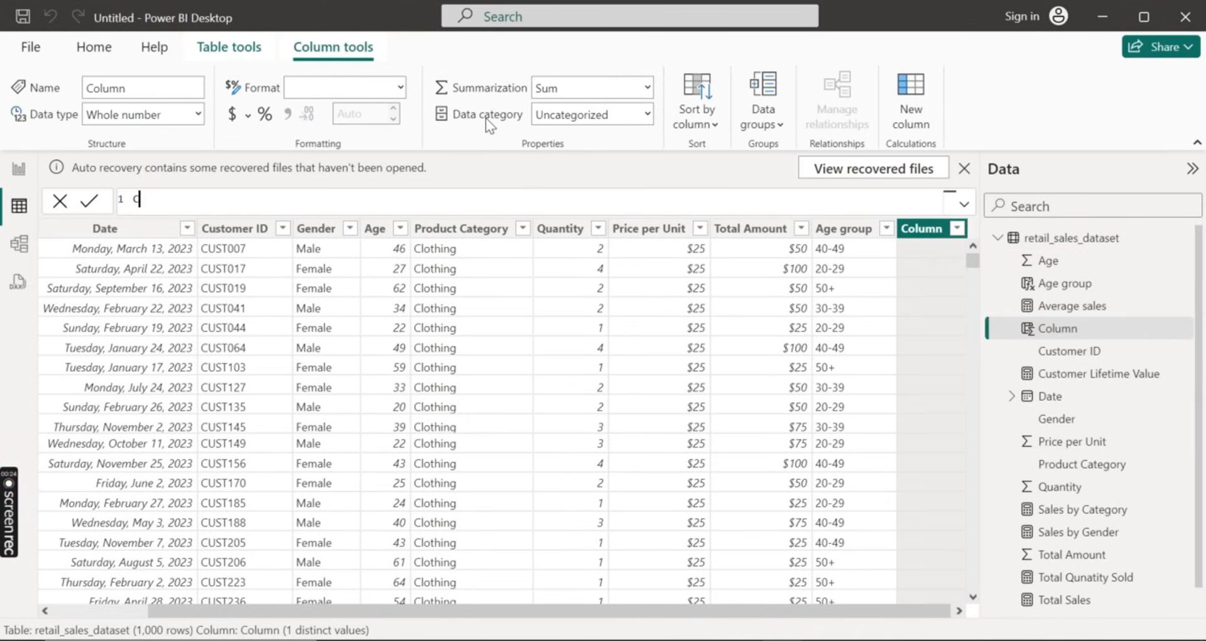
pyautogui.write('GS =')
pyautogui.press('BackSpace')
# Insert retail_sales_dataset[Total Amount] as the first operand of the COGS formula
pyautogui.write('r')
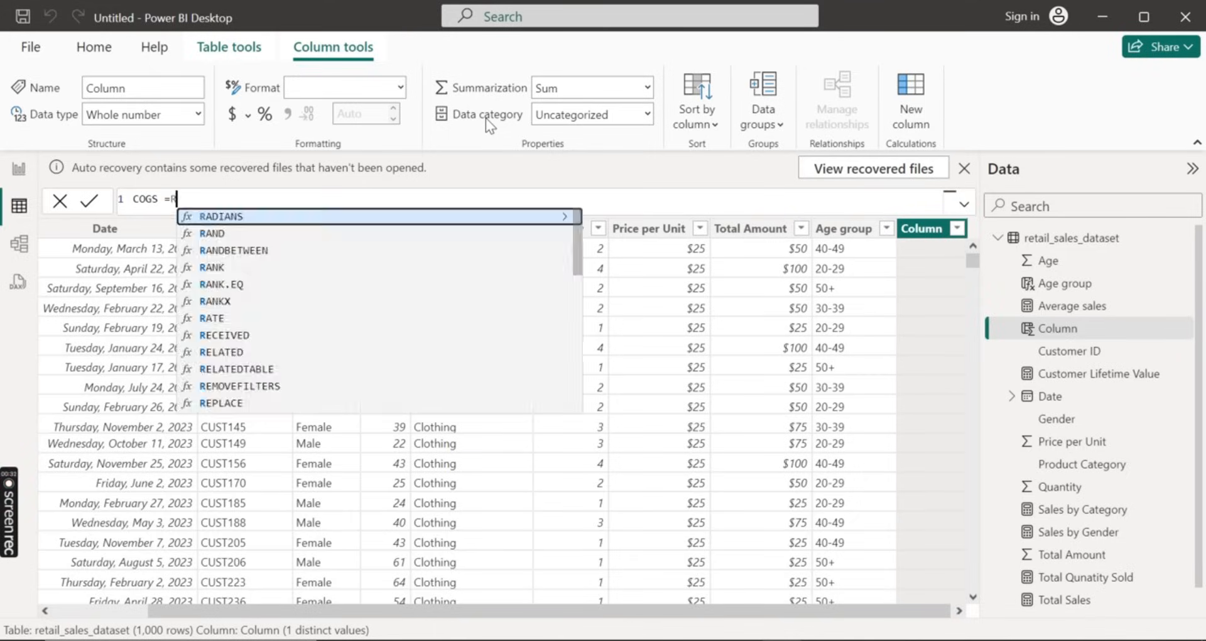
pyautogui.press('BackSpace')
pyautogui.write('re')
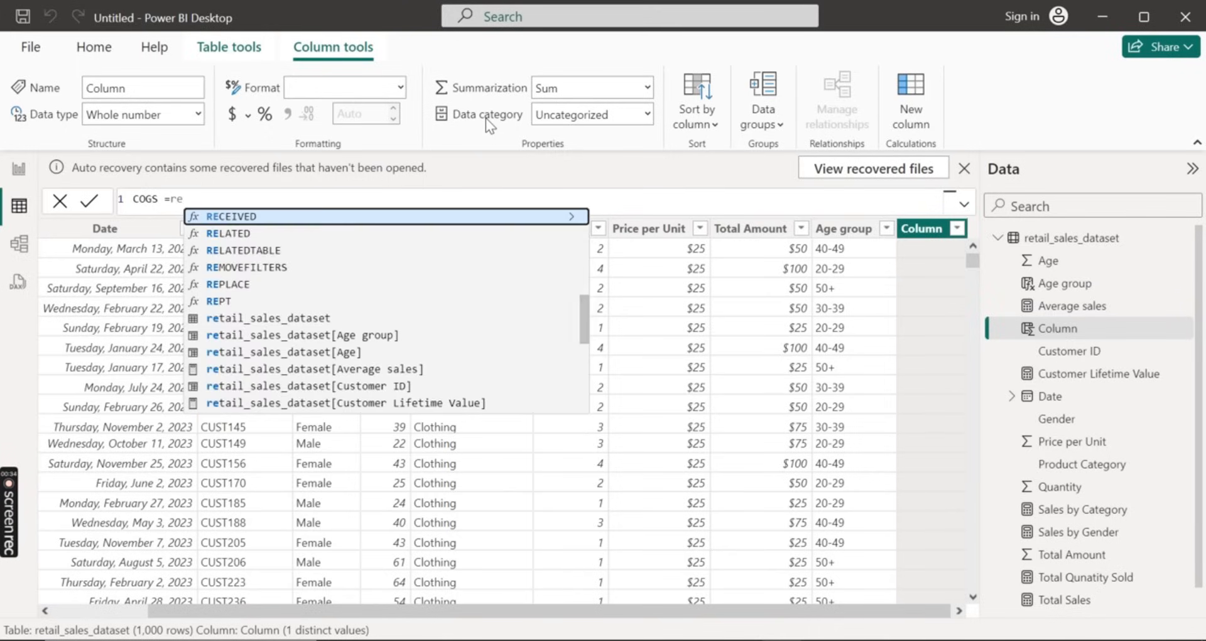
pyautogui.press('Down')
pyautogui.press('Down')
pyautogui.press('Down')
pyautogui.press('Down')
pyautogui.press('Down')
pyautogui.press('Down')
pyautogui.press('Down')
pyautogui.press('Down')
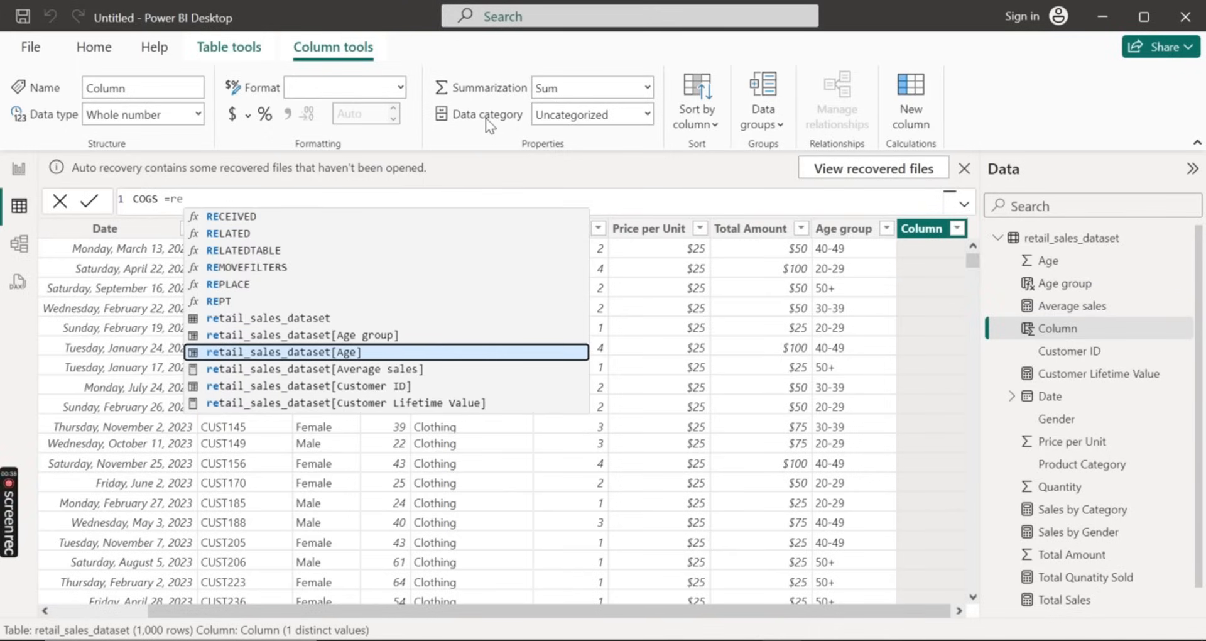
pyautogui.press('Down')
pyautogui.press('Down')
pyautogui.press('Down')
pyautogui.press('Down')
pyautogui.press('Down')
pyautogui.press('Down')
pyautogui.press('Down')
pyautogui.press('Down')
pyautogui.press('Down')
pyautogui.press('Down')
pyautogui.press('Down')
pyautogui.press('Down')
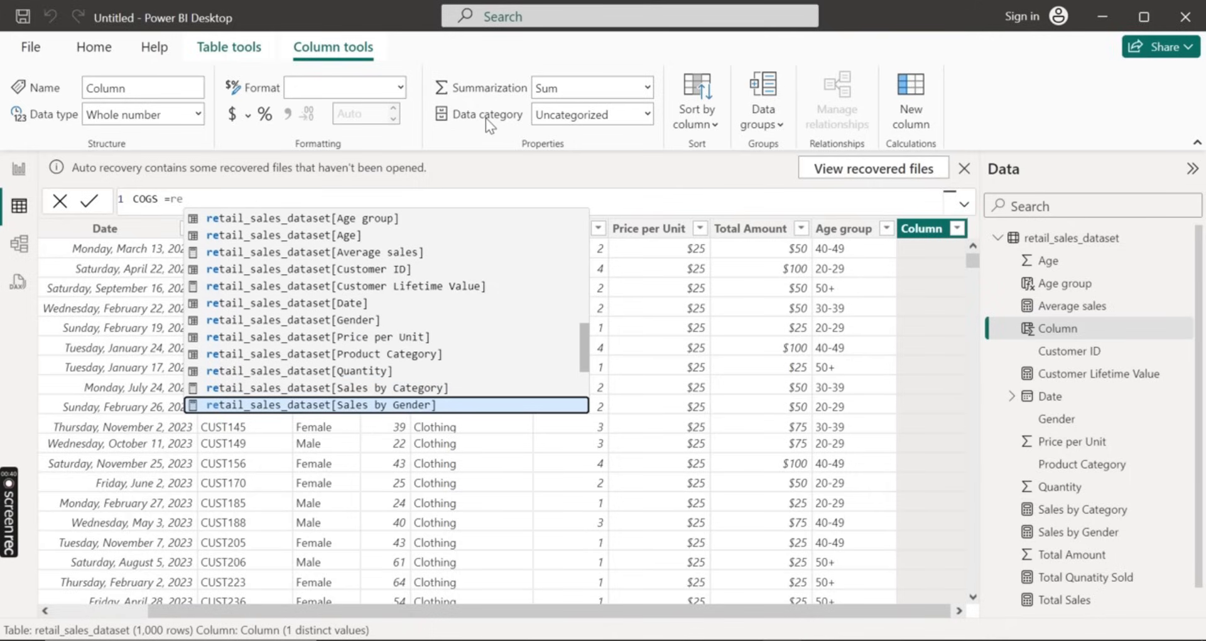
pyautogui.press('Up')
pyautogui.press('Tab')
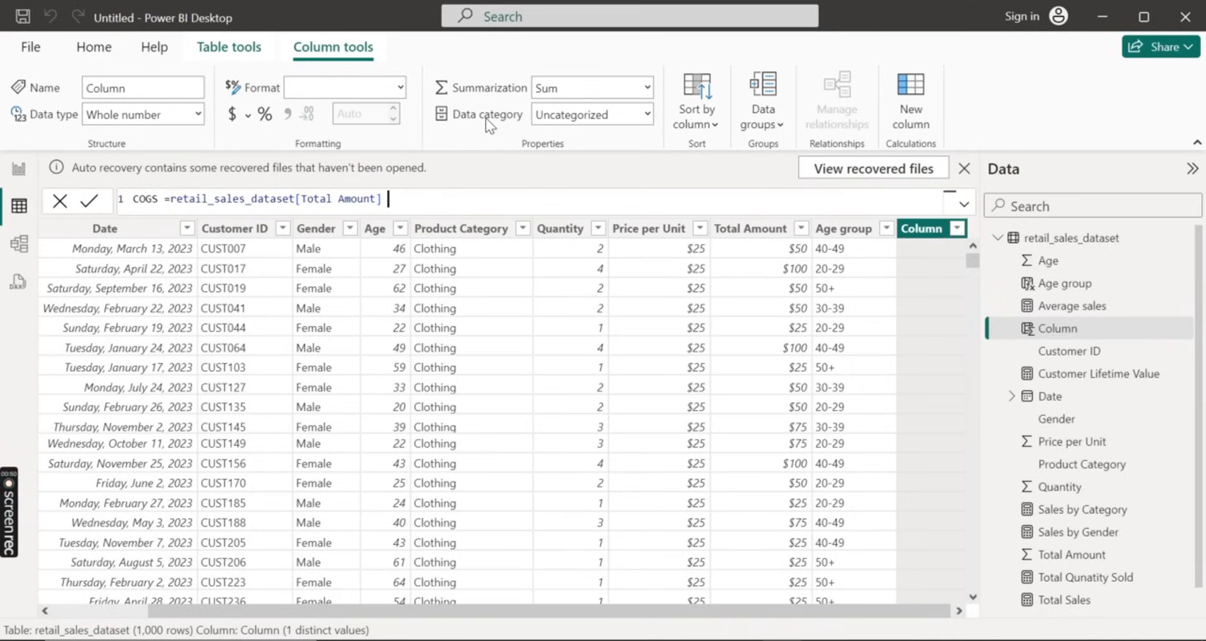
# Multiply the Total Amount in the COGS formula by 0.60 and commit the column
pyautogui.press('BackSpace')
pyautogui.write('8')
pyautogui.press('BackSpace')
pyautogui.write('* 0.60')
pyautogui.click(86, 202)
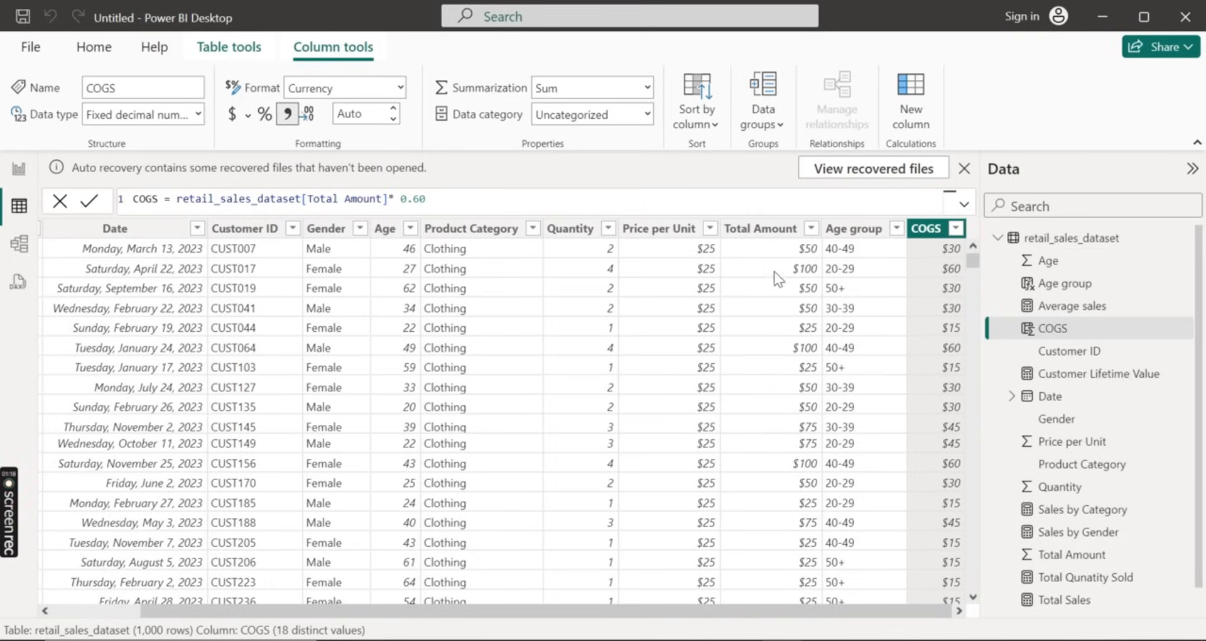
# Create another calculated column in retail_sales_dataset and name it Profit, followed by an equals sign
pyautogui.scroll(-1, 656, 321)
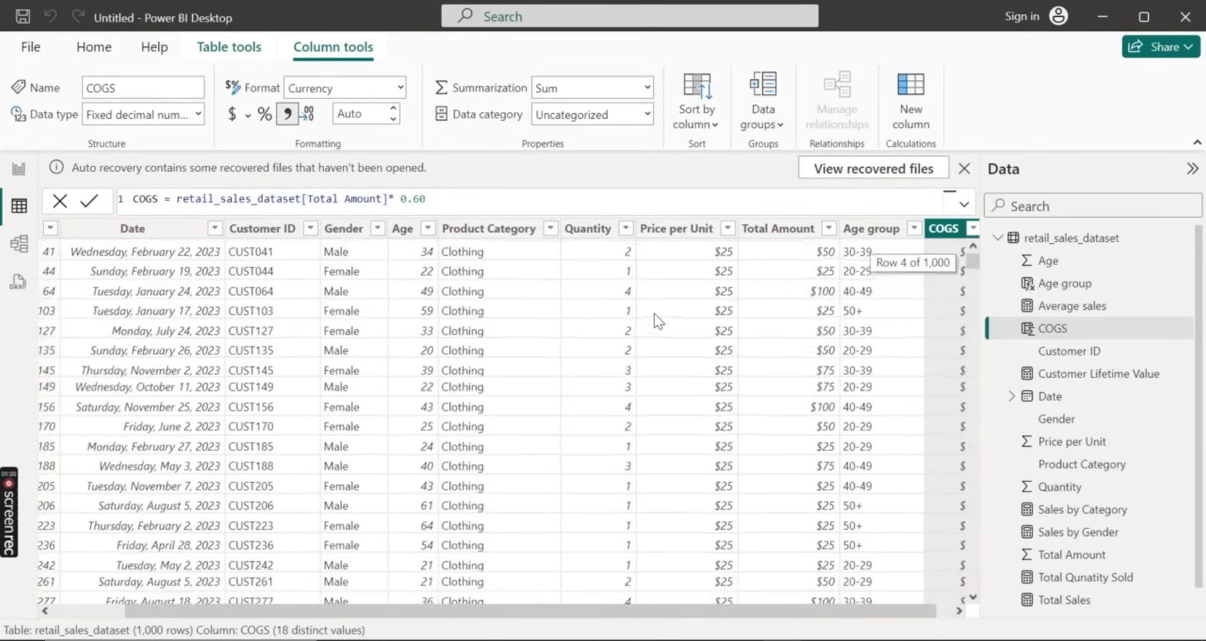
pyautogui.scroll(1, 657, 320)
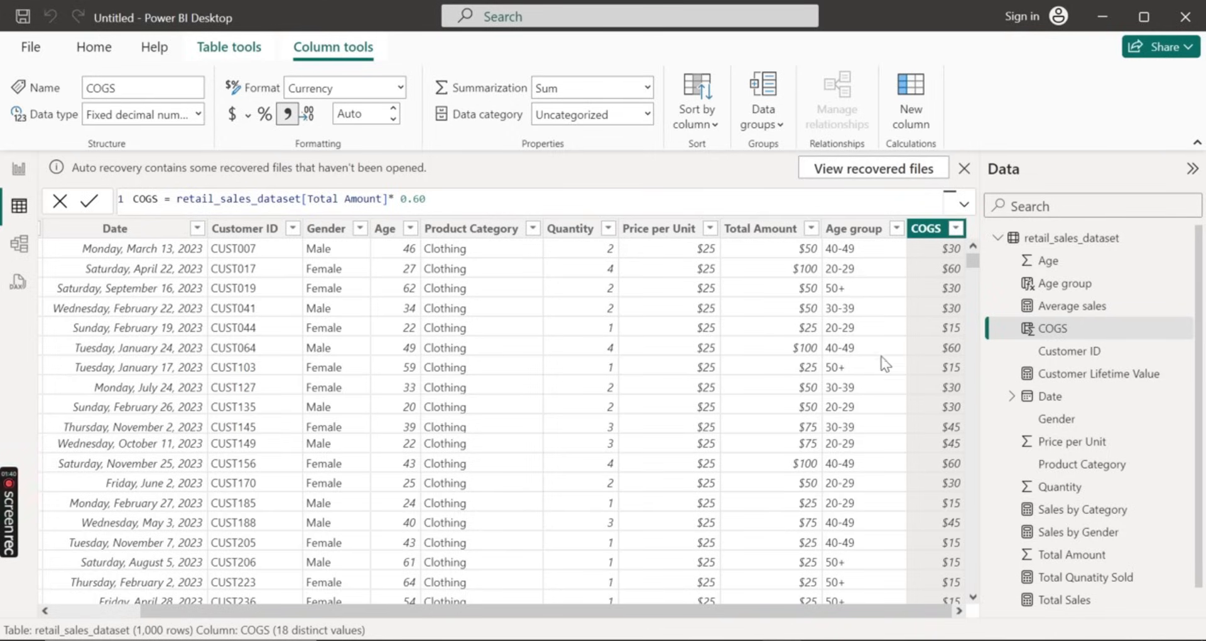
pyautogui.click(1079, 245)
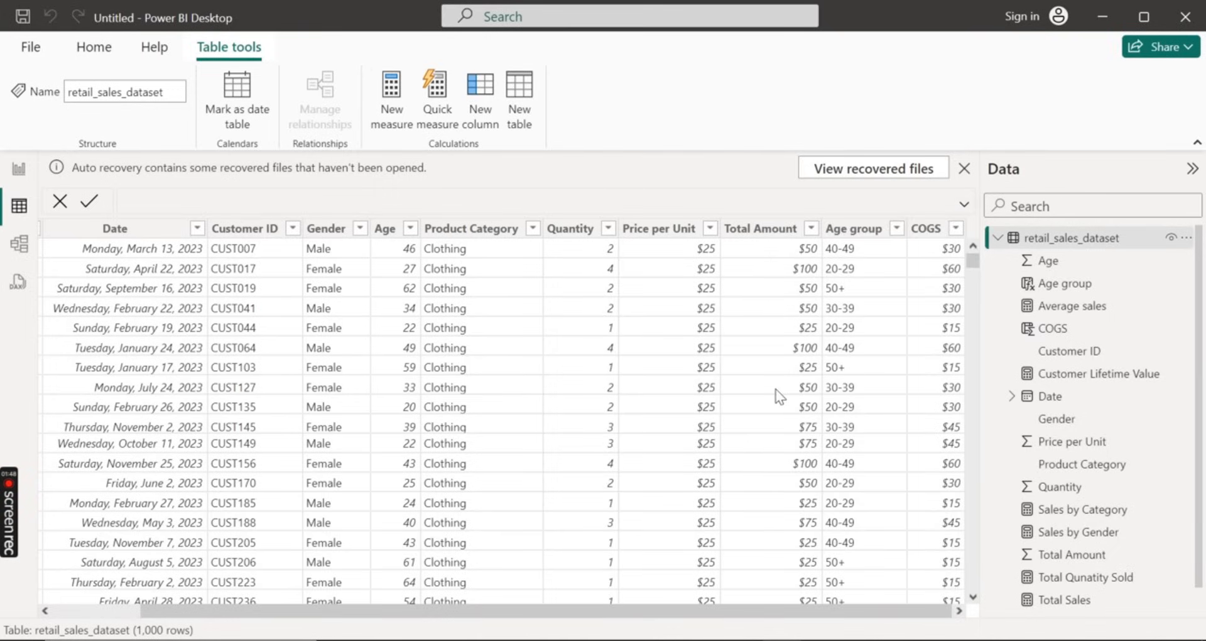
pyautogui.click(482, 119)
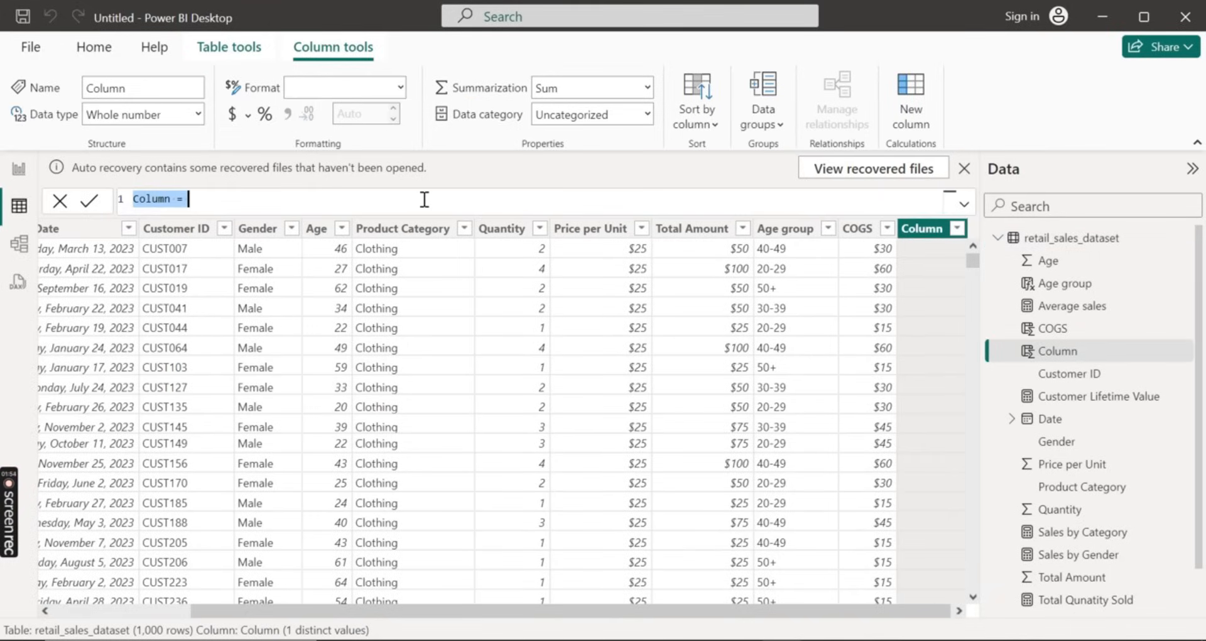
pyautogui.press('BackSpace')
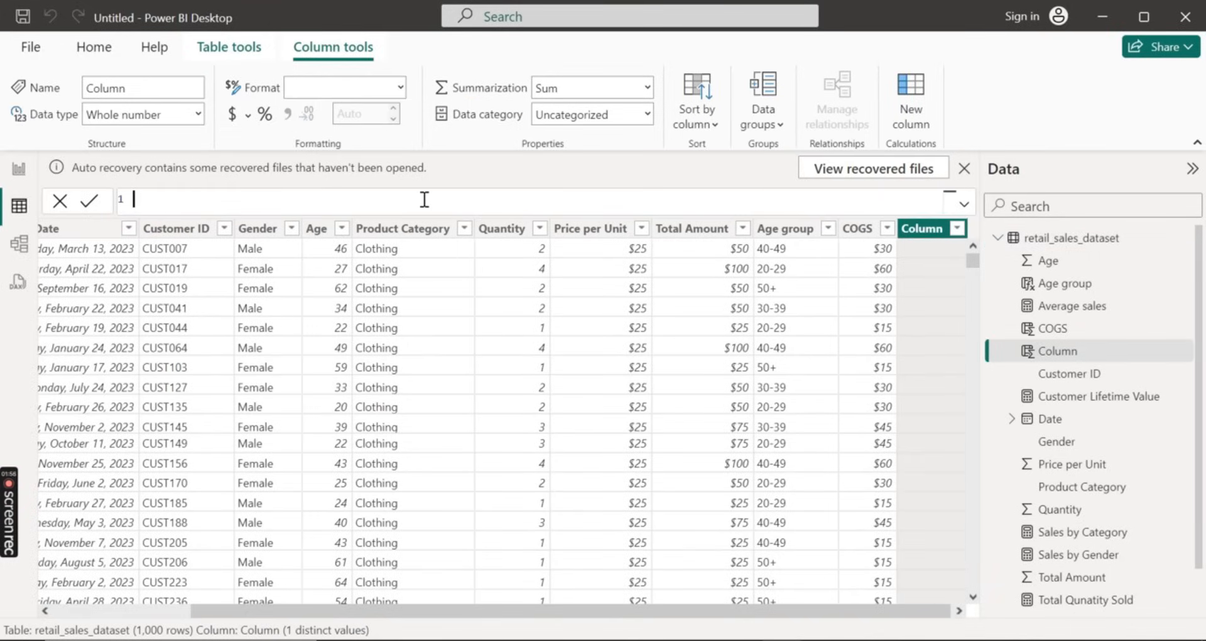
pyautogui.write('Profit = re')
# Insert retail_sales_dataset[Total Amount] as the first operand of the Profit formula
pyautogui.press('Down')
pyautogui.press('Down')
pyautogui.press('Down')
pyautogui.press('Down')
pyautogui.press('Down')
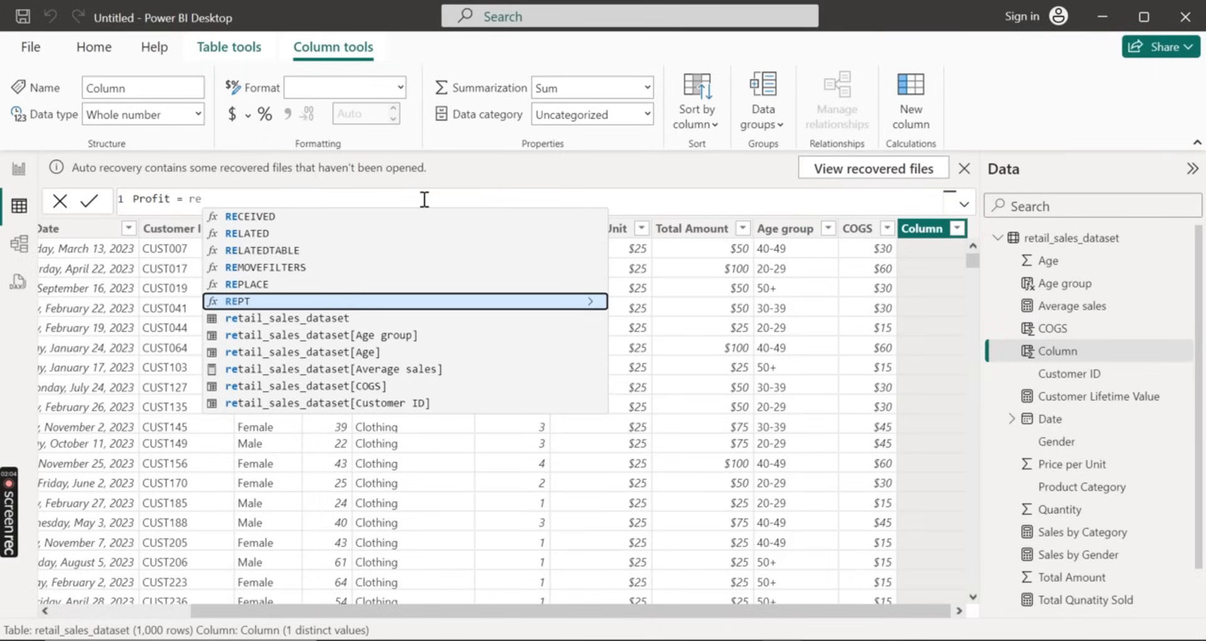
pyautogui.press('Down')
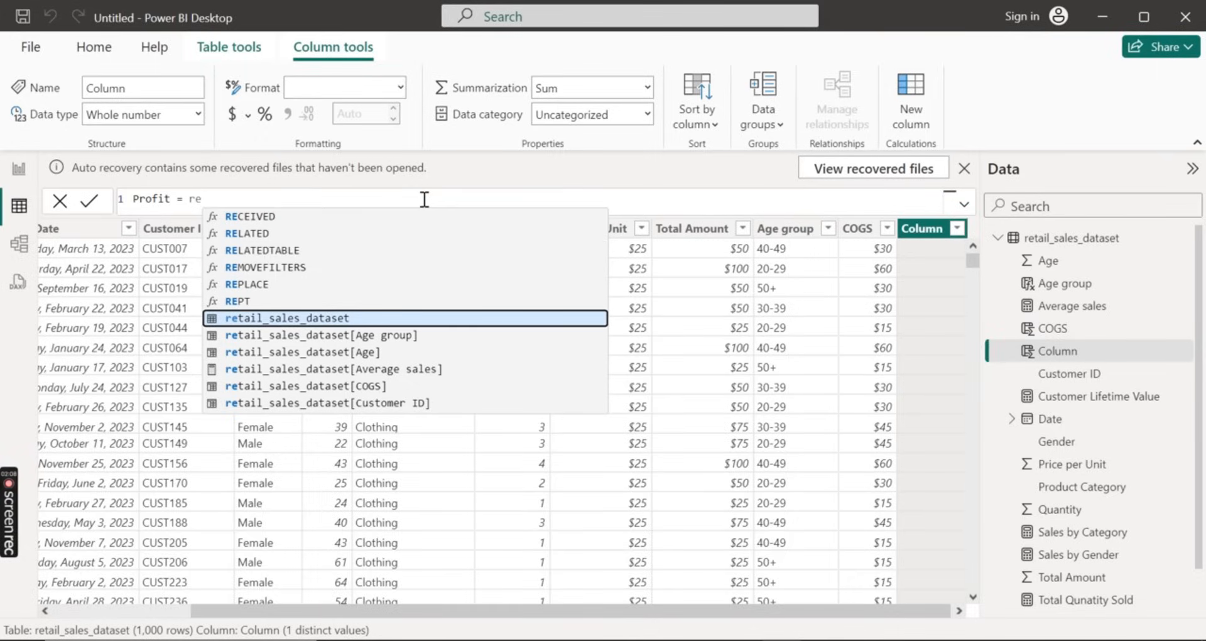
pyautogui.press('Down')
pyautogui.press('Down')
pyautogui.press('Down')
pyautogui.press('Down')
pyautogui.press('Down')
pyautogui.press('Down')
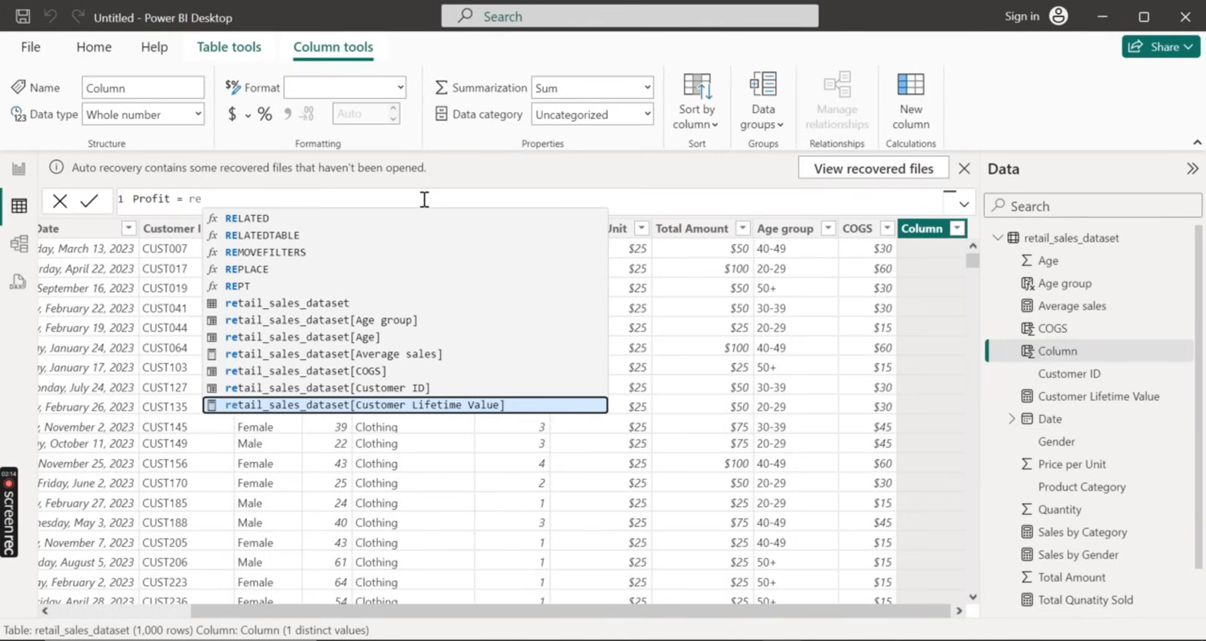
pyautogui.press('Down')
pyautogui.press('Down')
pyautogui.press('Down')
pyautogui.press('Down')
pyautogui.press('Down')
pyautogui.press('Down')
pyautogui.press('Down')
pyautogui.press('Down')
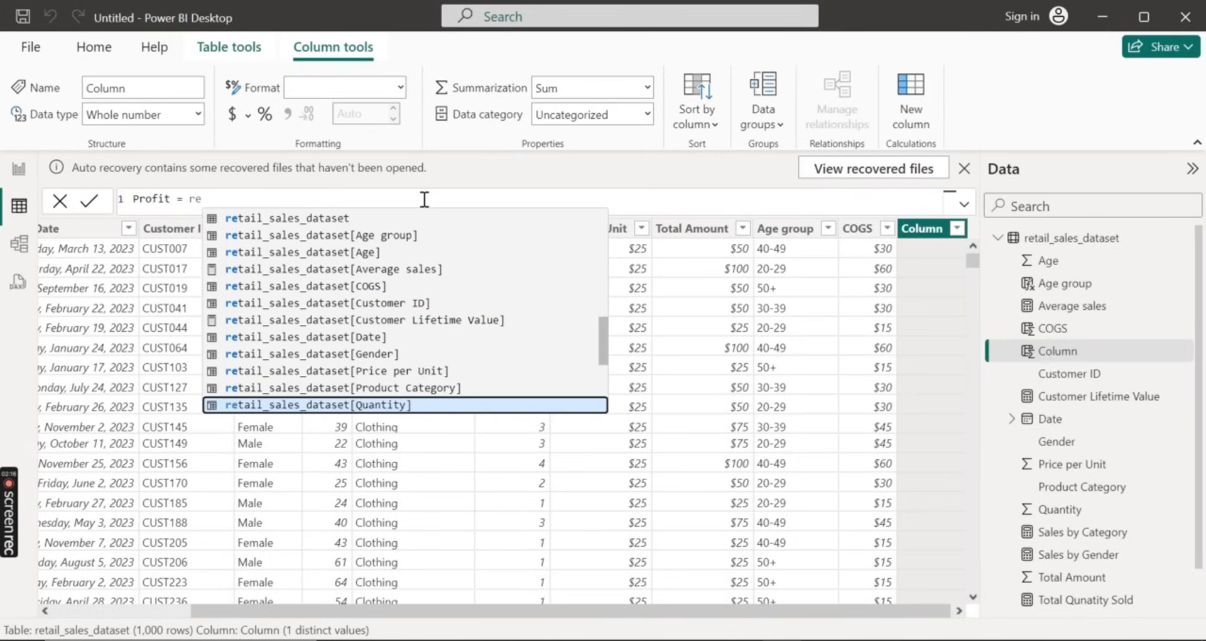
pyautogui.press('Down')
pyautogui.press('Down')
pyautogui.press('Up')
pyautogui.press('Up')
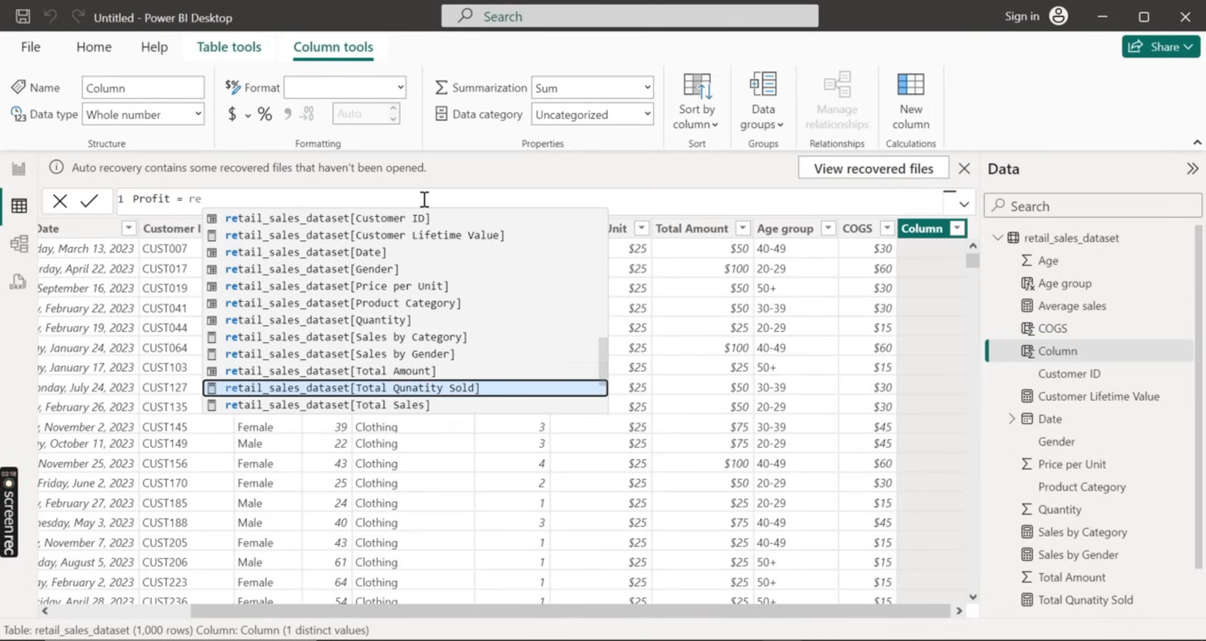
pyautogui.press('Tab')
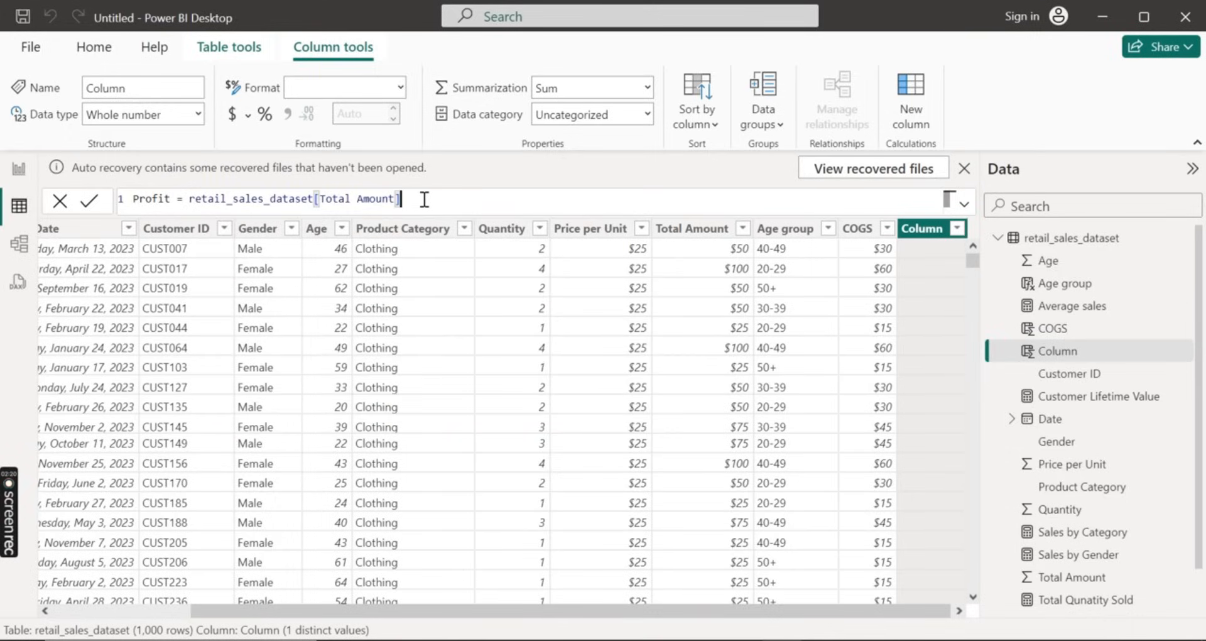
# Subtract retail_sales_dataset[COGS] in the Profit formula and commit the column
pyautogui.write('- re')
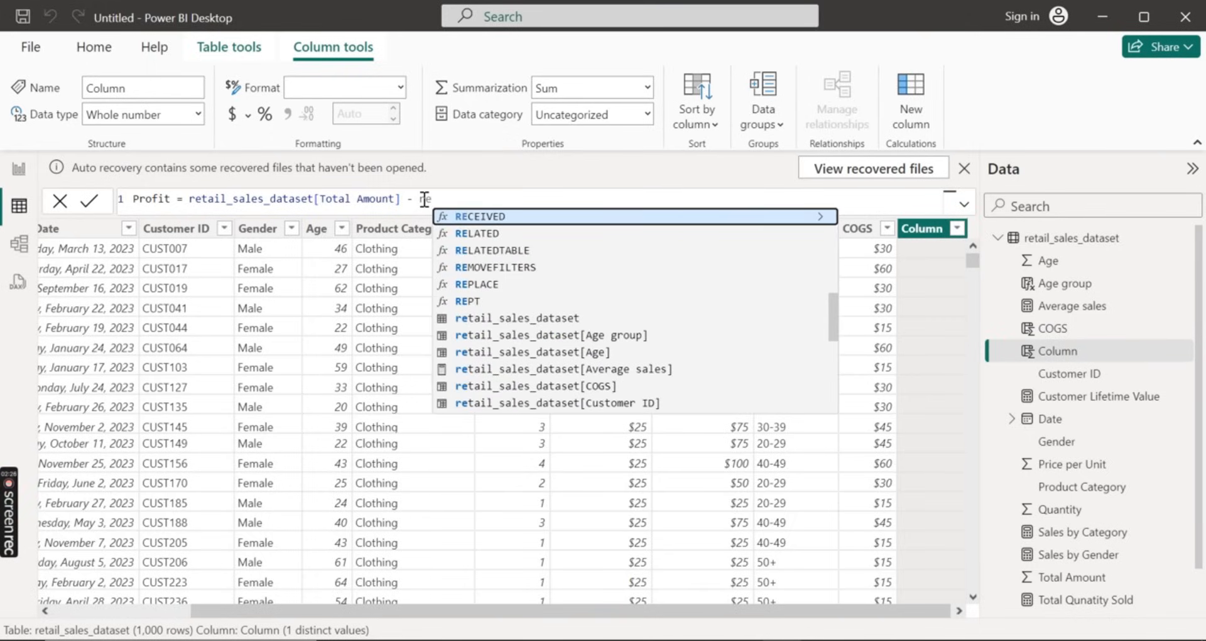
pyautogui.press('Down')
pyautogui.press('Down')
pyautogui.press('Down')
pyautogui.press('Down')
pyautogui.press('Down')
pyautogui.press('Down')
pyautogui.press('Down')
pyautogui.press('Down')
pyautogui.press('Down')
pyautogui.press('Down')
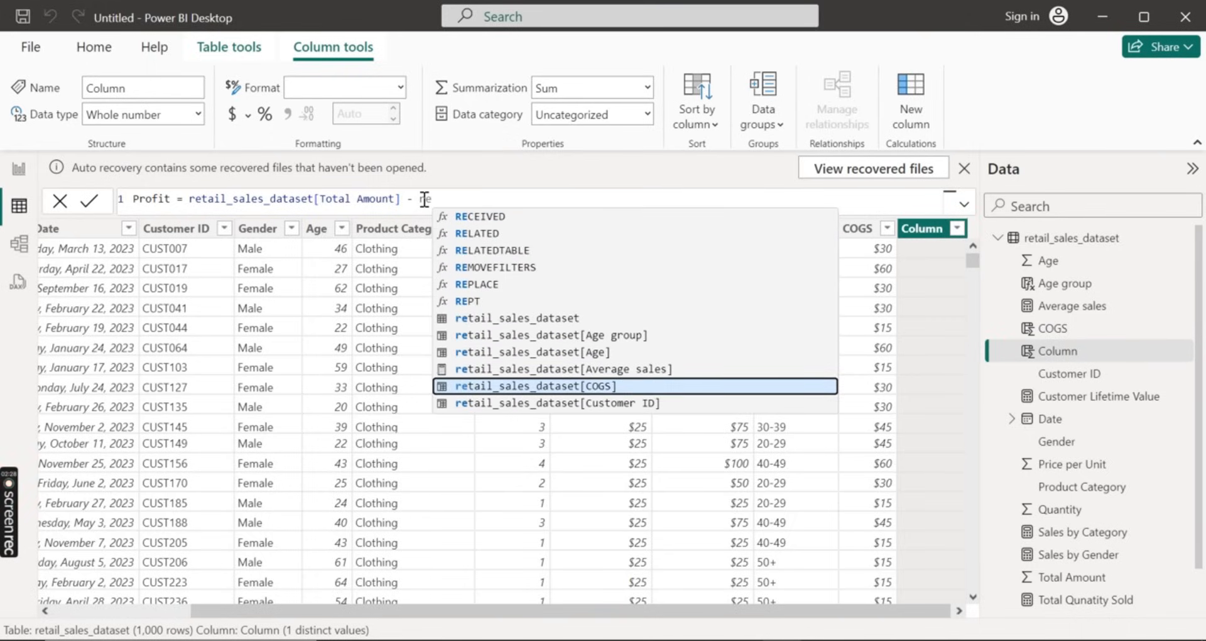
pyautogui.press('Tab')
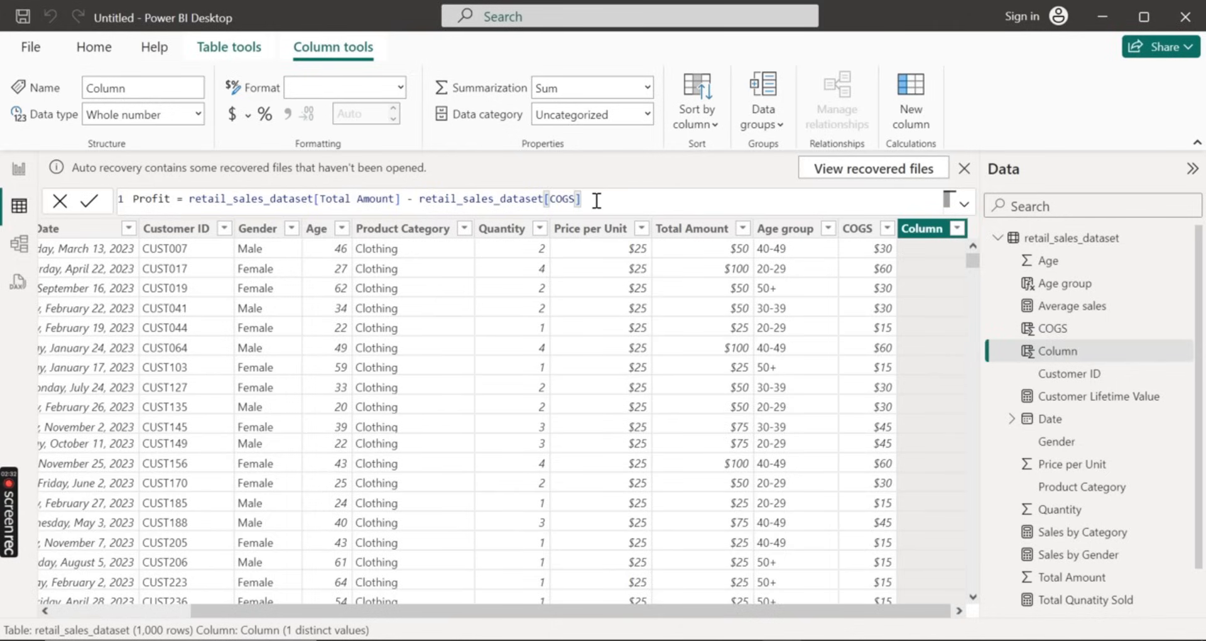
pyautogui.click(81, 202)
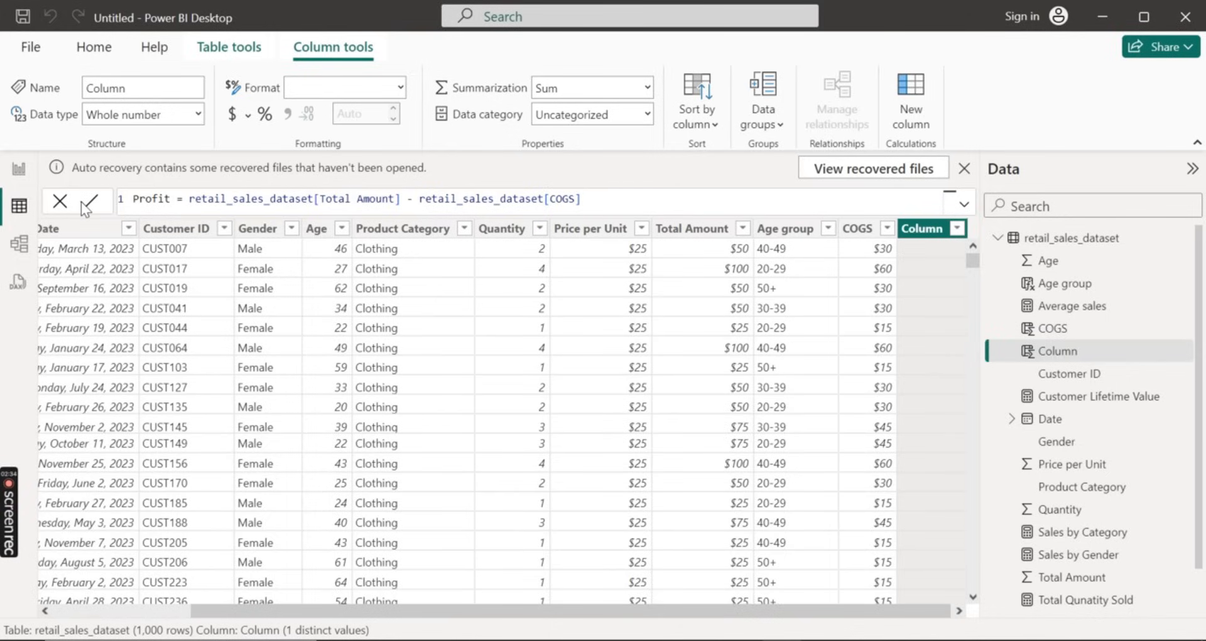
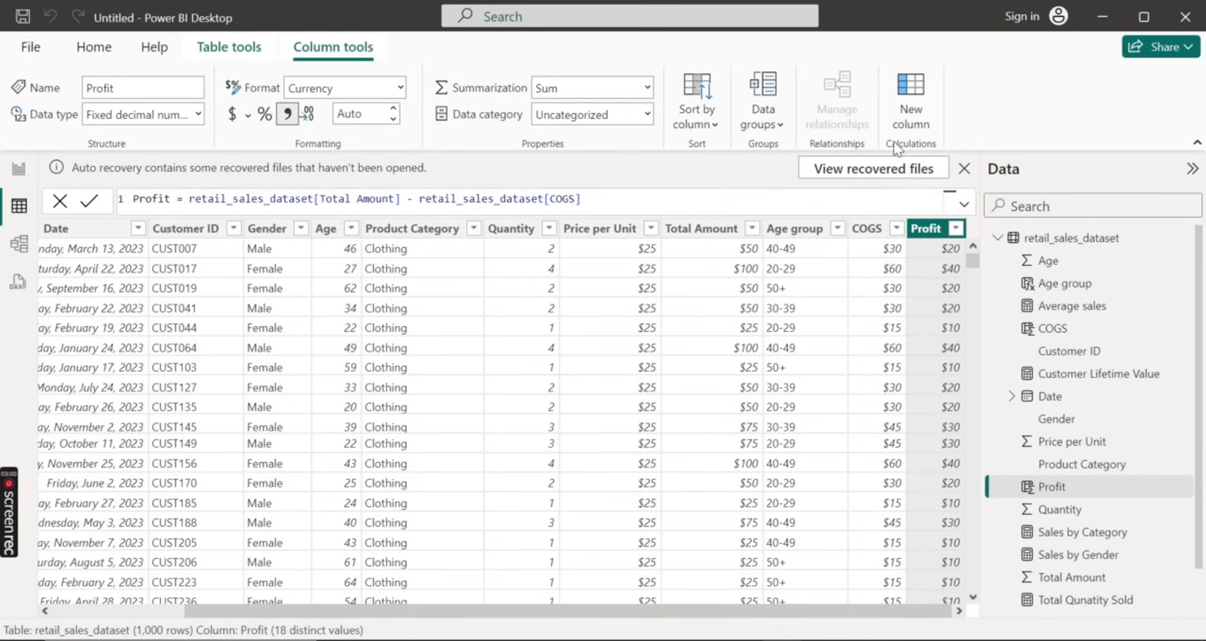
# Create a calculated column in retail_sales_dataset named Profit margin and start its formula with the DIVIDE function
pyautogui.click(912, 120)
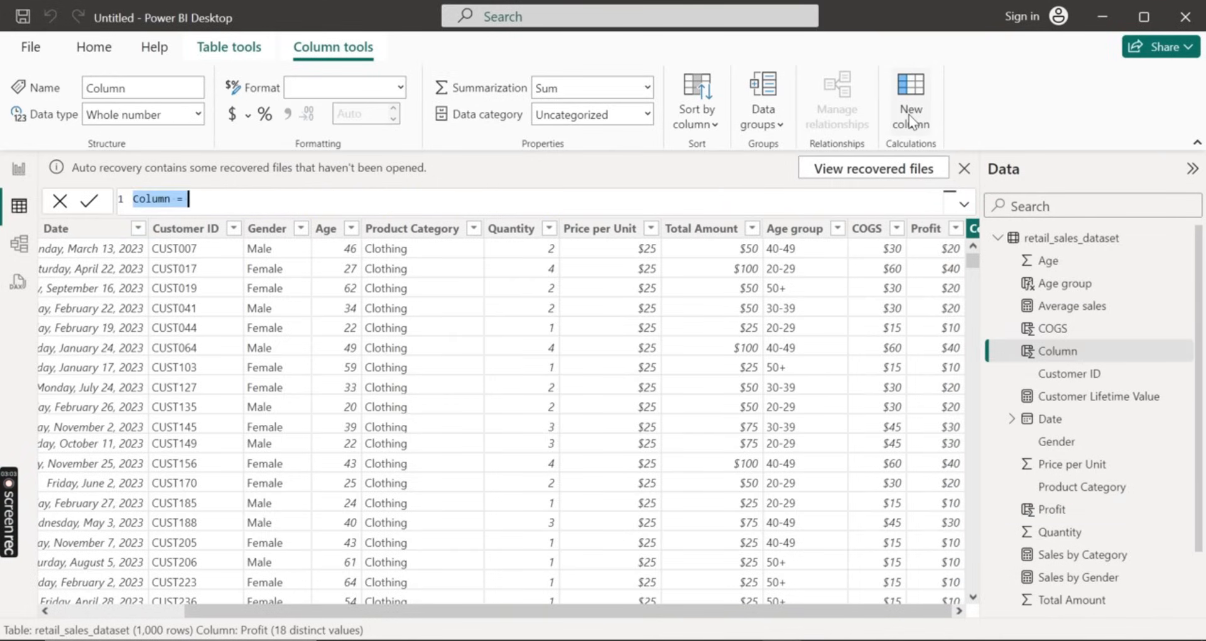
pyautogui.press('BackSpace')
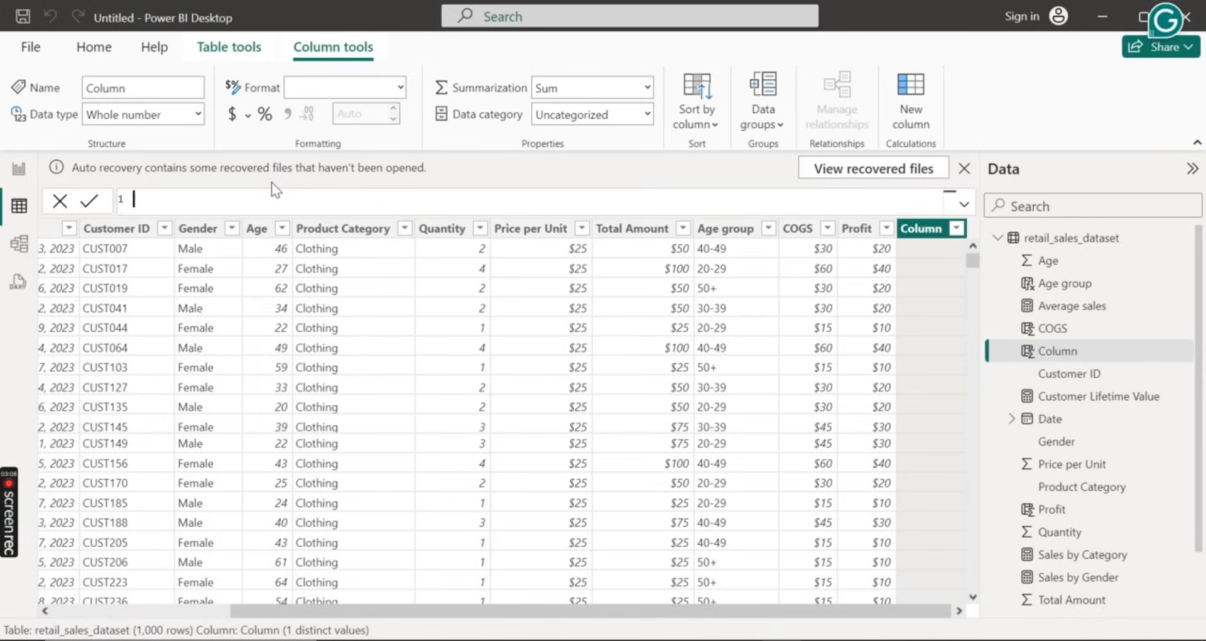
pyautogui.write('Profit ma')
pyautogui.write('rgin =')
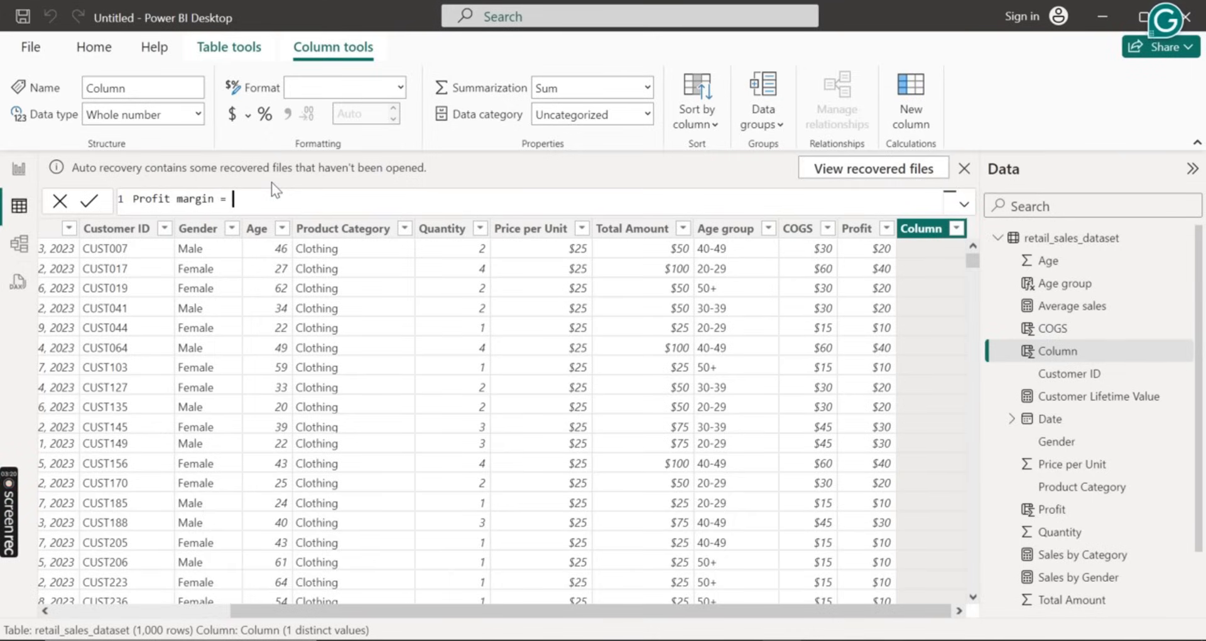
pyautogui.write(' DIV')
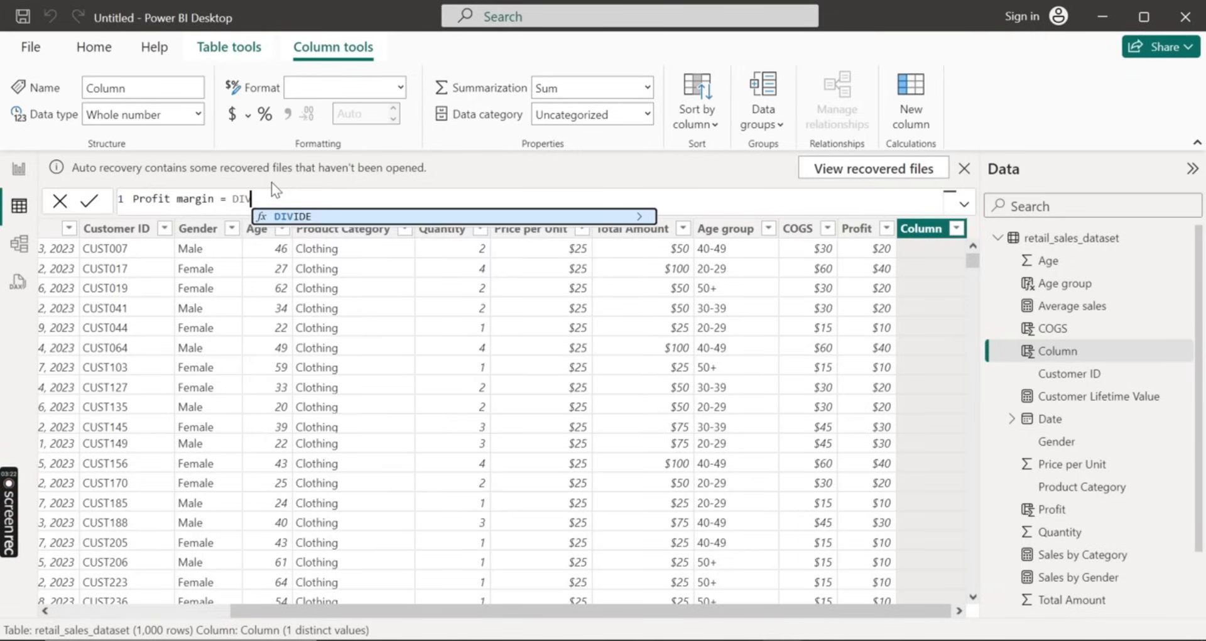
pyautogui.press('Tab')
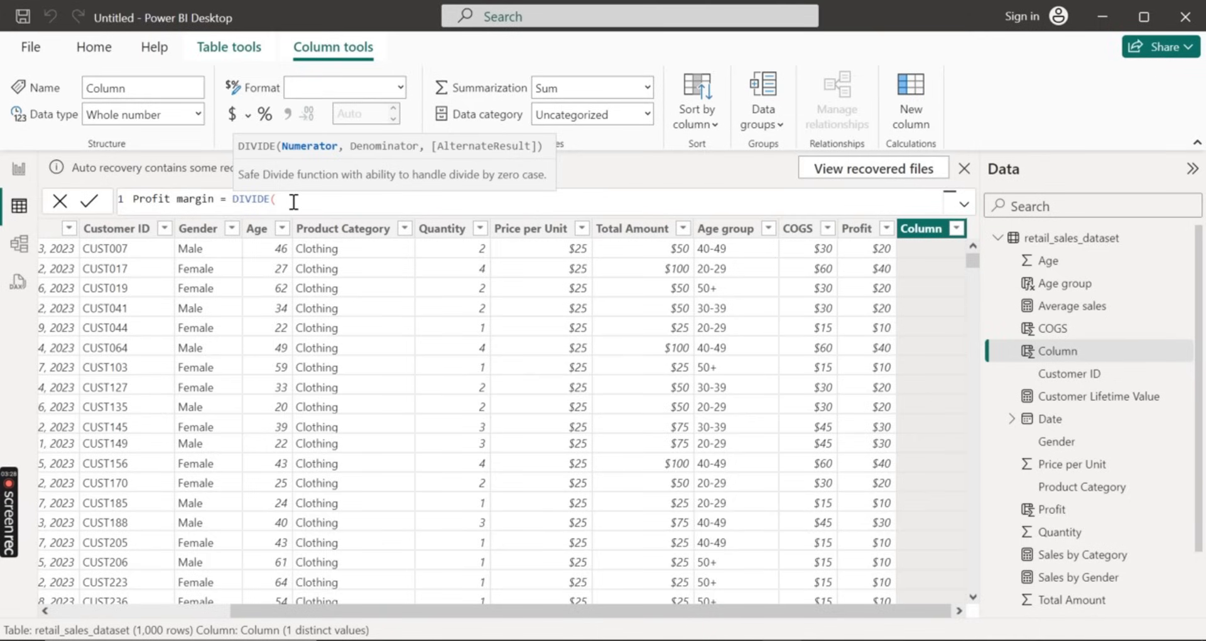
# Insert retail_sales_dataset[Profit] as the numerator of the DIVIDE function
pyautogui.write('rea')
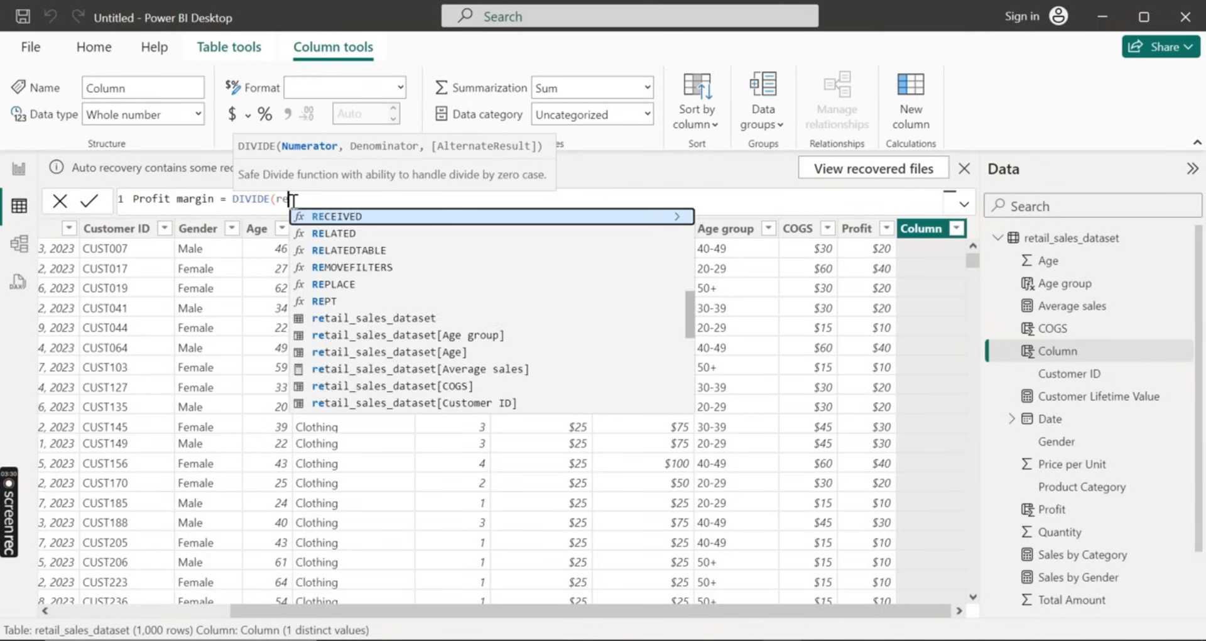
pyautogui.press('BackSpace')
pyautogui.write('t')
pyautogui.press('Down')
pyautogui.press('Down')
pyautogui.press('Down')
pyautogui.press('Down')
pyautogui.press('Down')
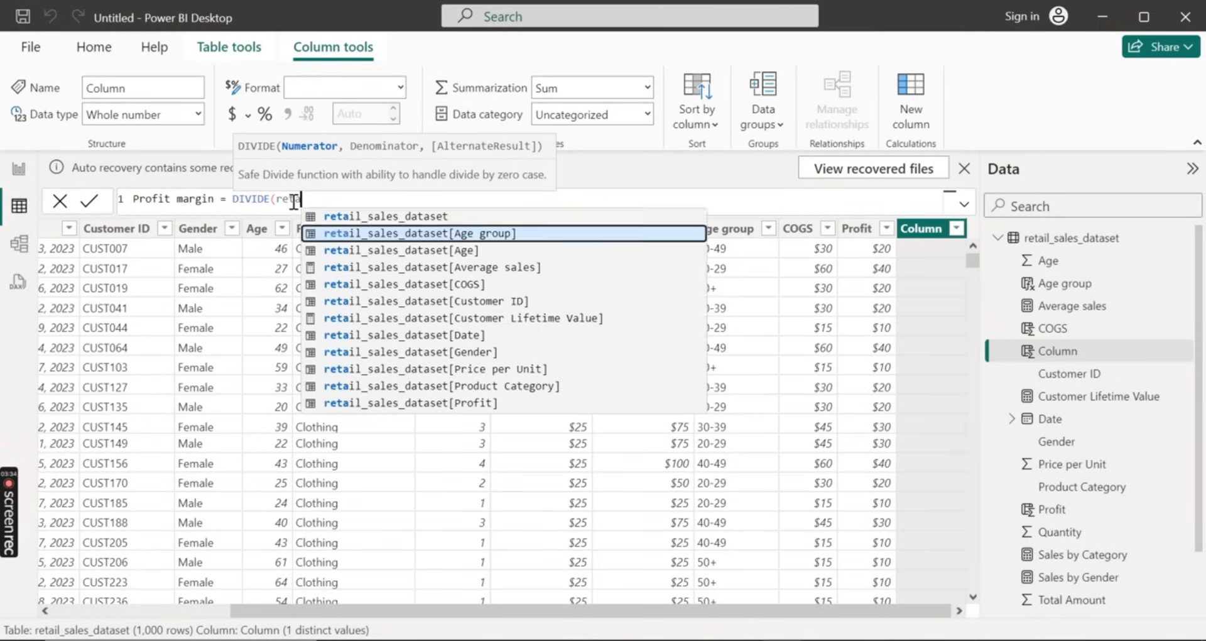
pyautogui.press('Down')
pyautogui.press('Down')
pyautogui.press('Down')
pyautogui.press('Down')
pyautogui.press('Down')
pyautogui.press('Down')
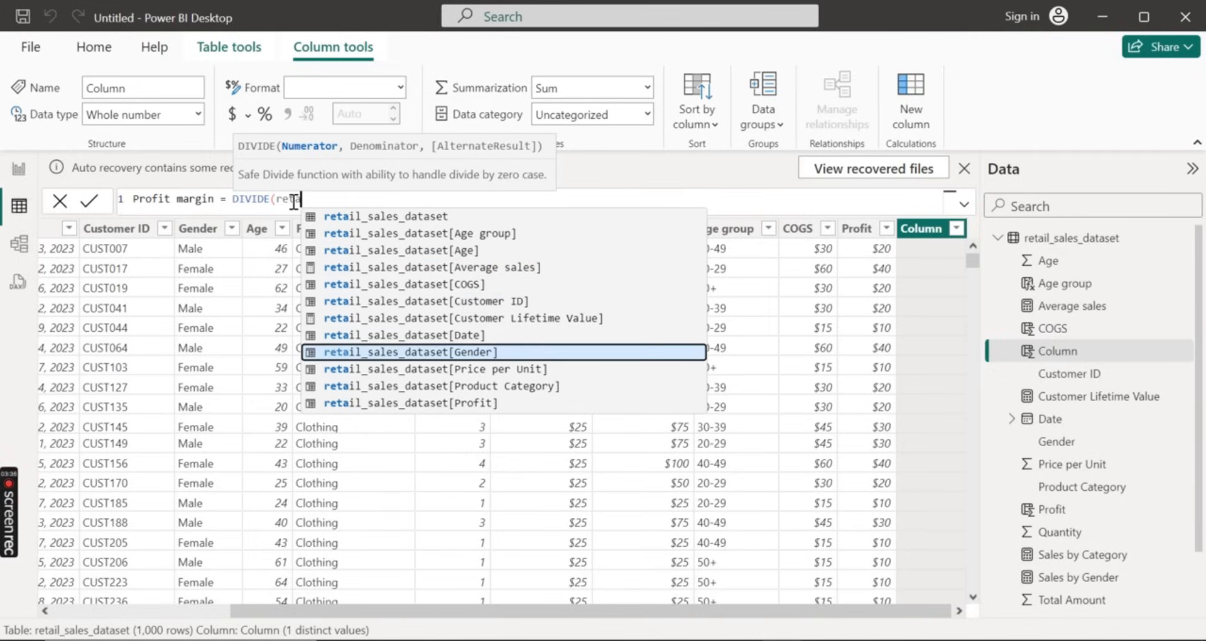
pyautogui.press('Tab')
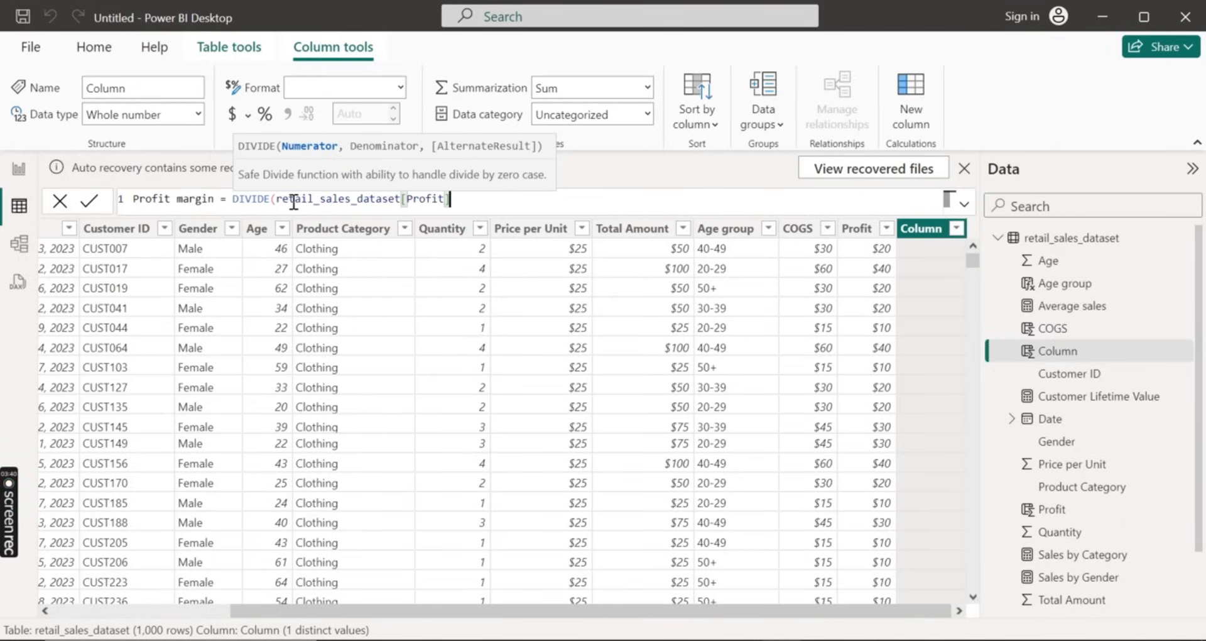
# Add retail_sales_dataset[Total Amount] as the denominator, close the DIVIDE function and commit the Profit margin column
pyautogui.write(',')
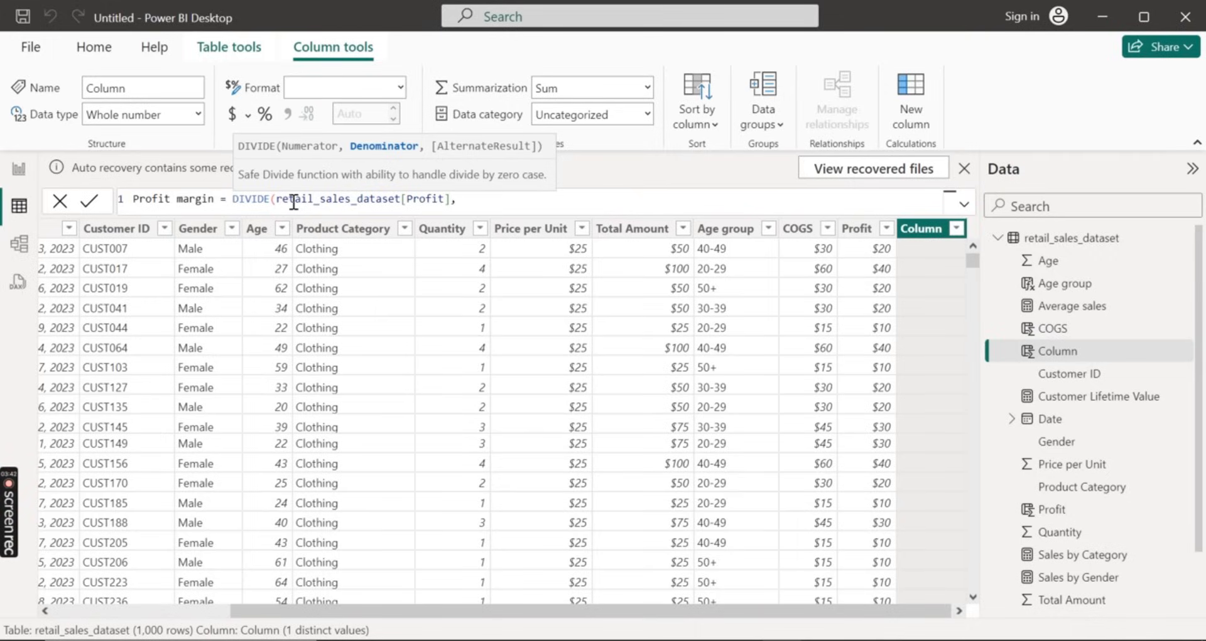
pyautogui.write('to')
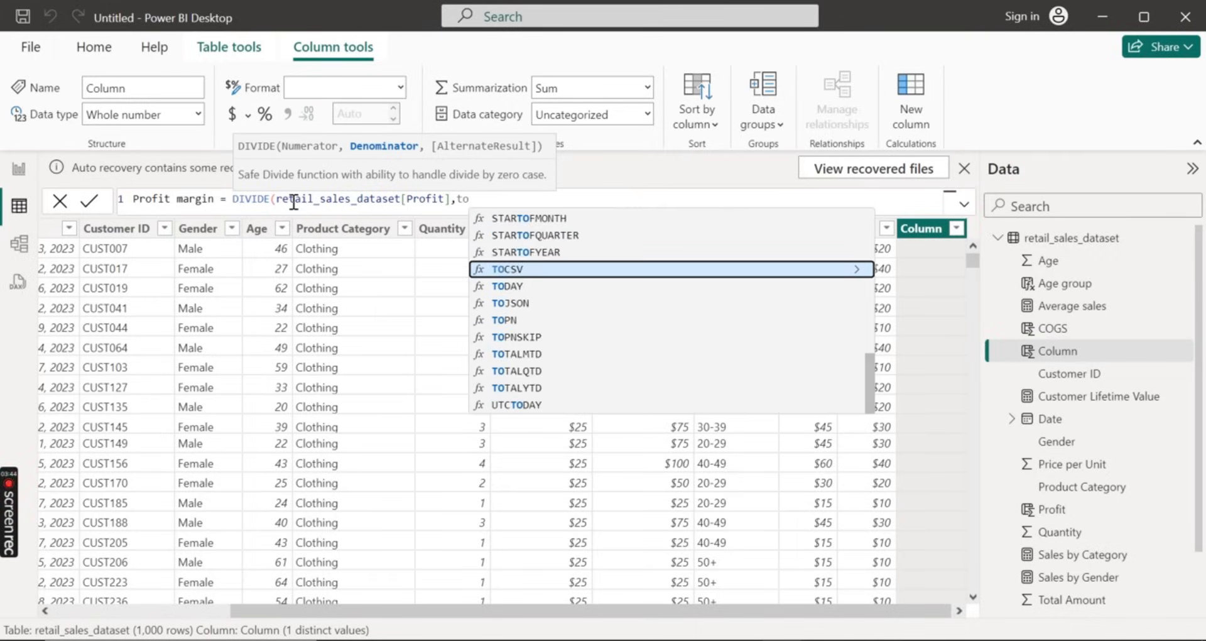
pyautogui.write('t')
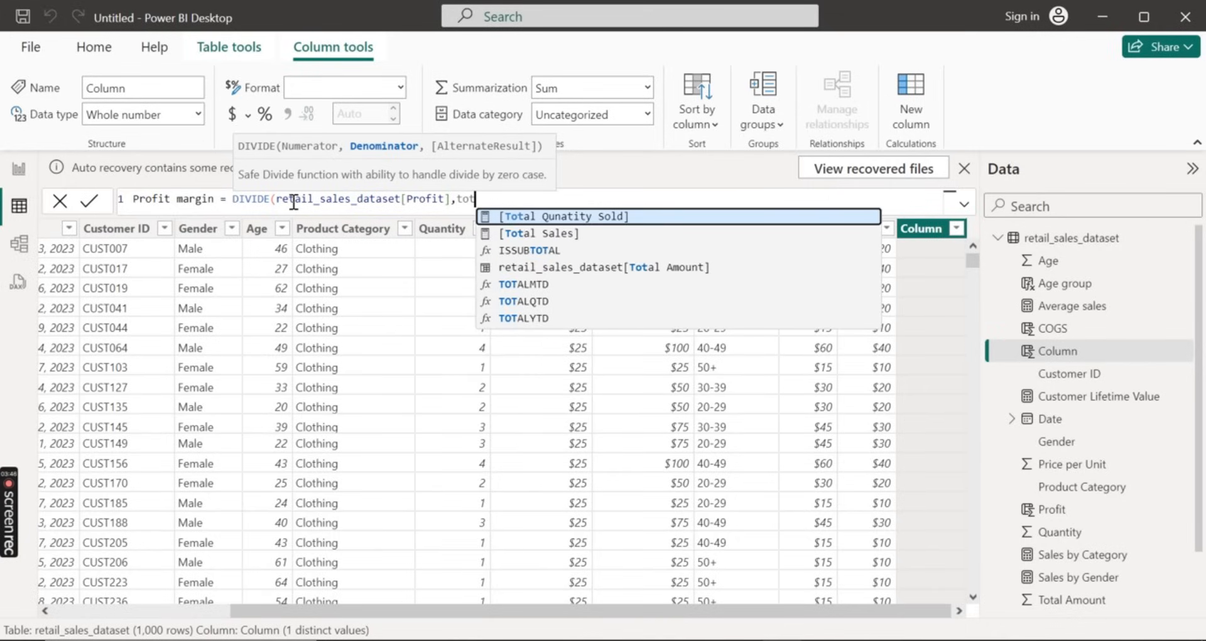
pyautogui.press('Down')
pyautogui.press('Down')
pyautogui.press('Down')
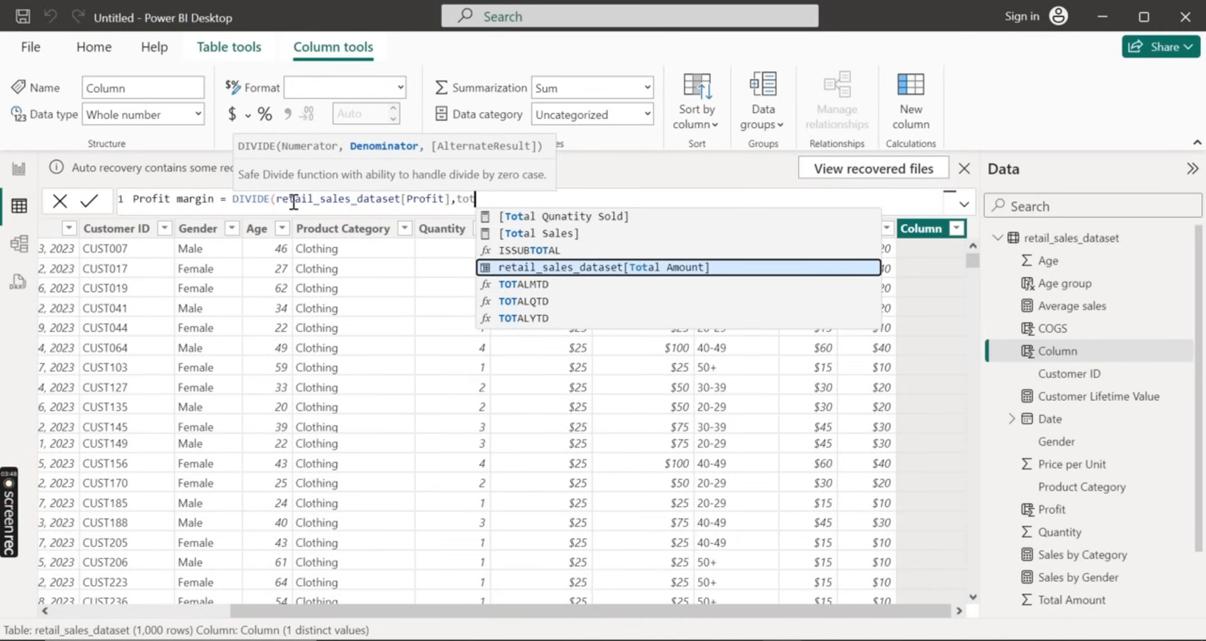
pyautogui.press('Tab')
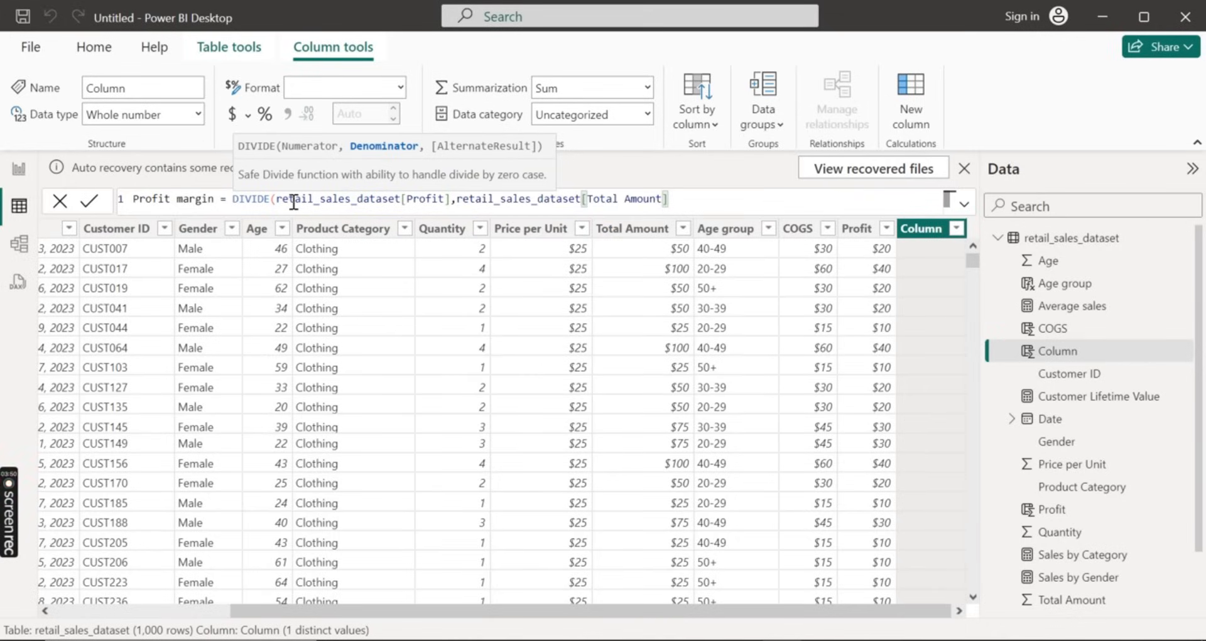
pyautogui.write(')')
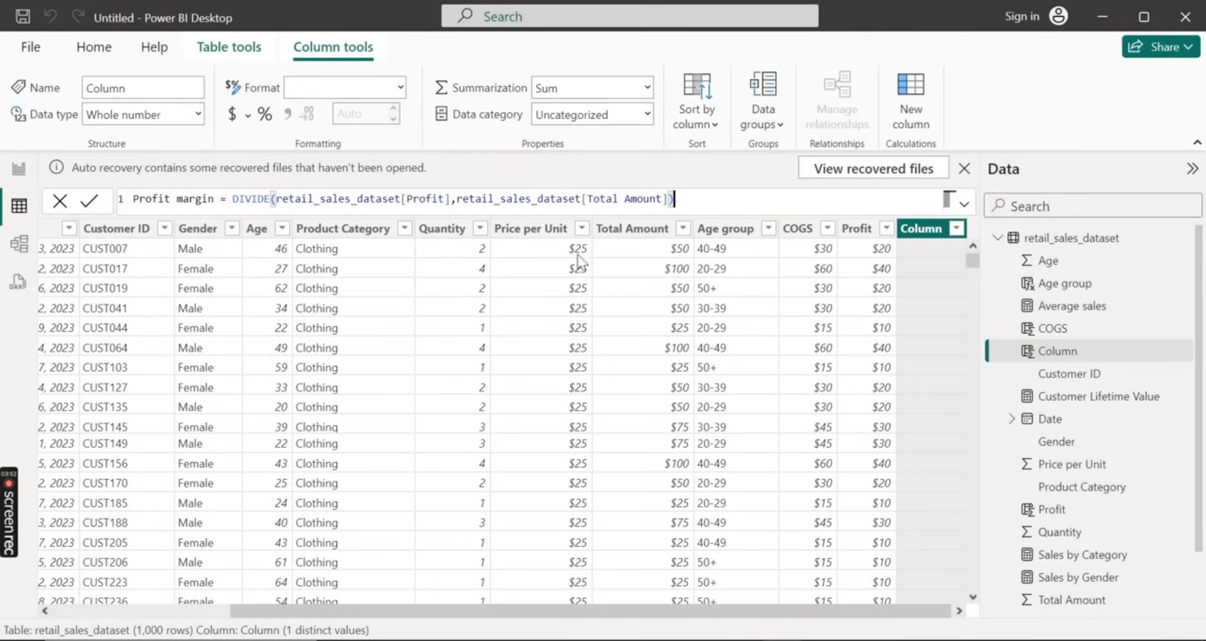
pyautogui.click(92, 201)
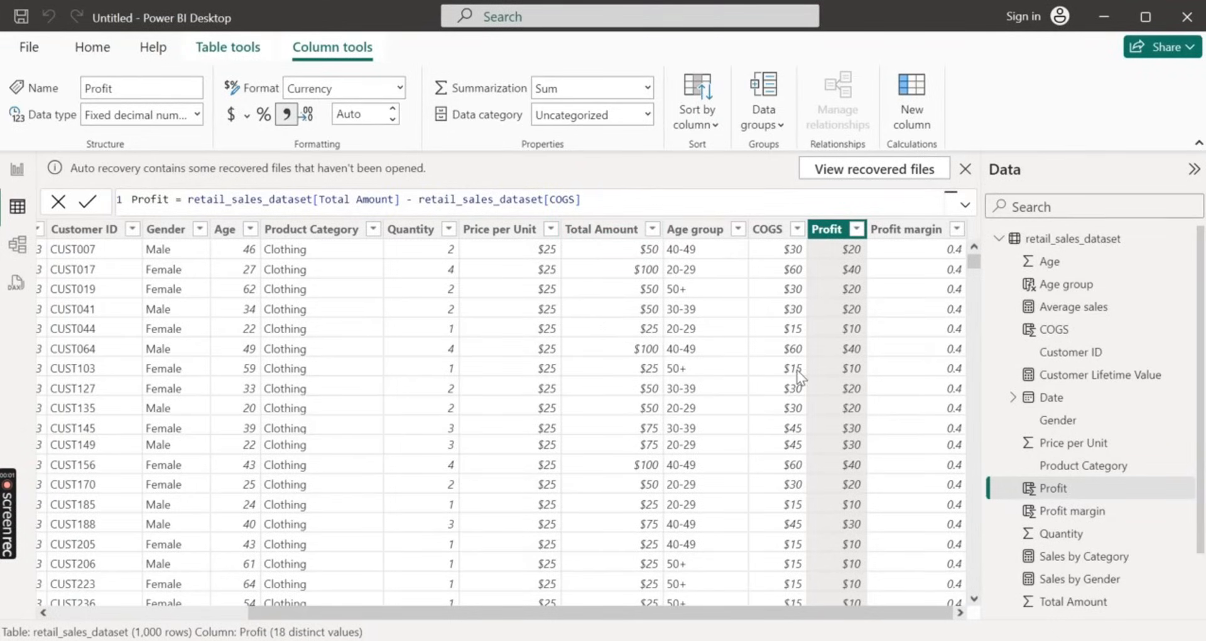
# Review the Profit margin column and the Date column in the retail_sales_dataset table
pyautogui.click(1037, 503)
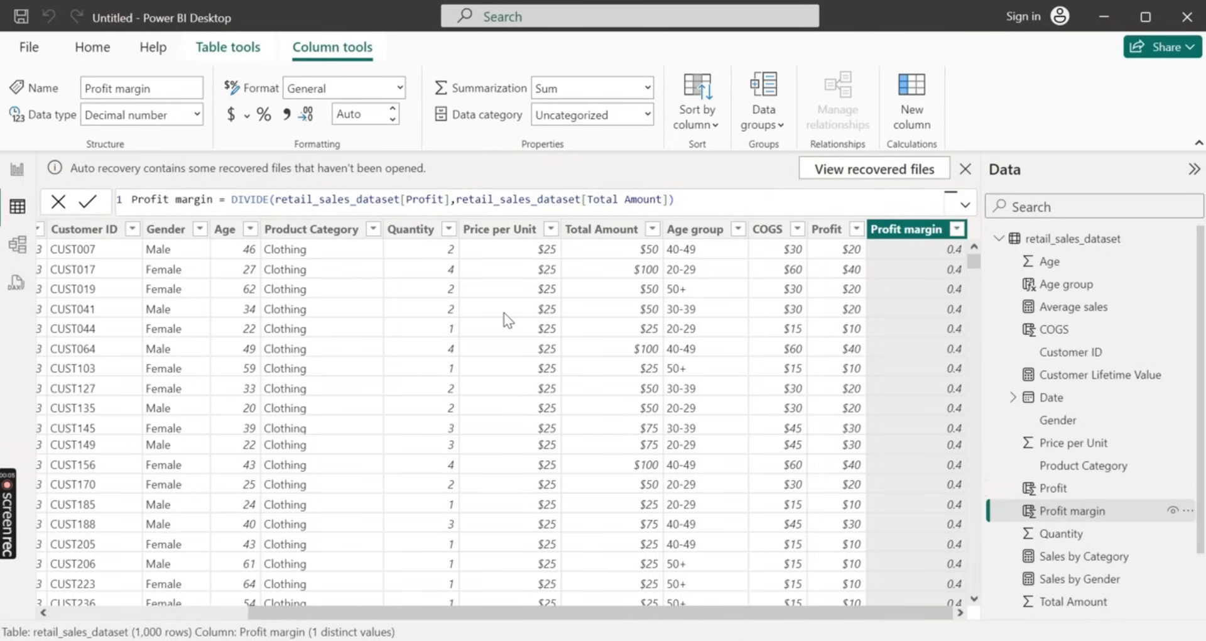
pyautogui.scroll(-2, 417, 345)
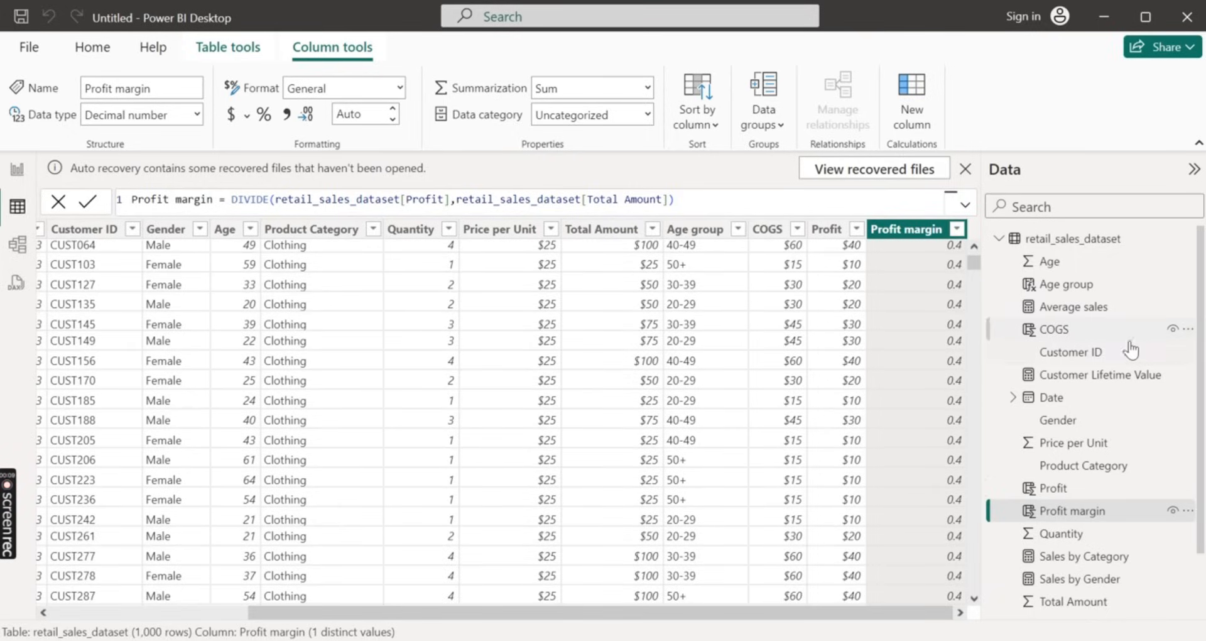
pyautogui.click(1062, 397)
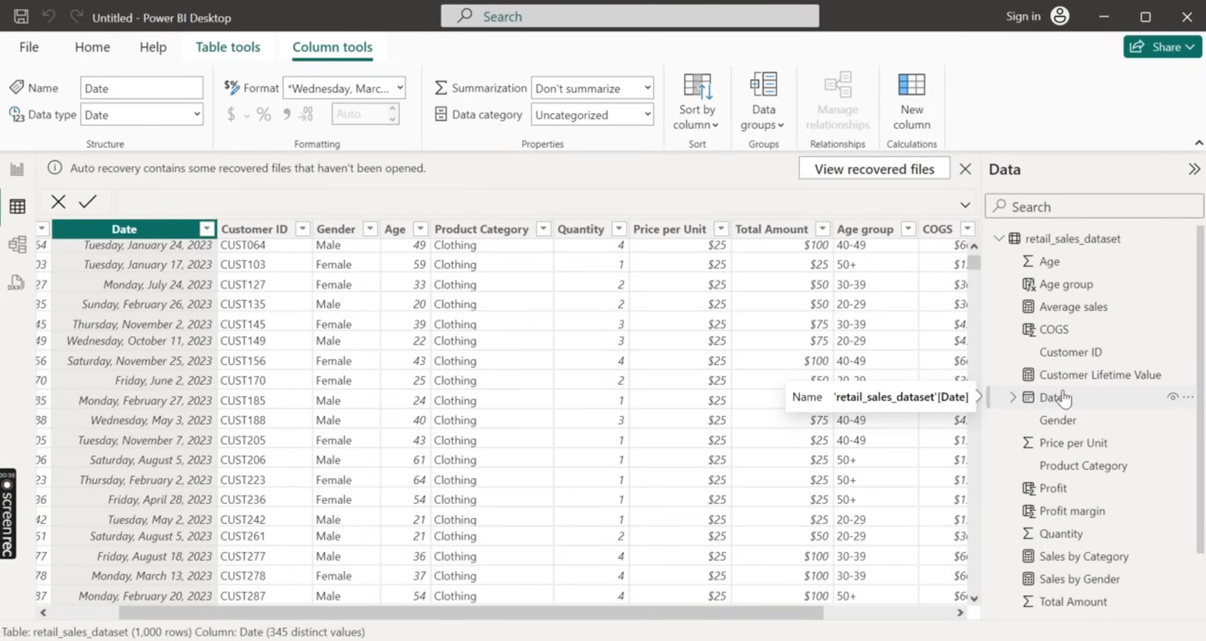
pyautogui.click(1063, 397)
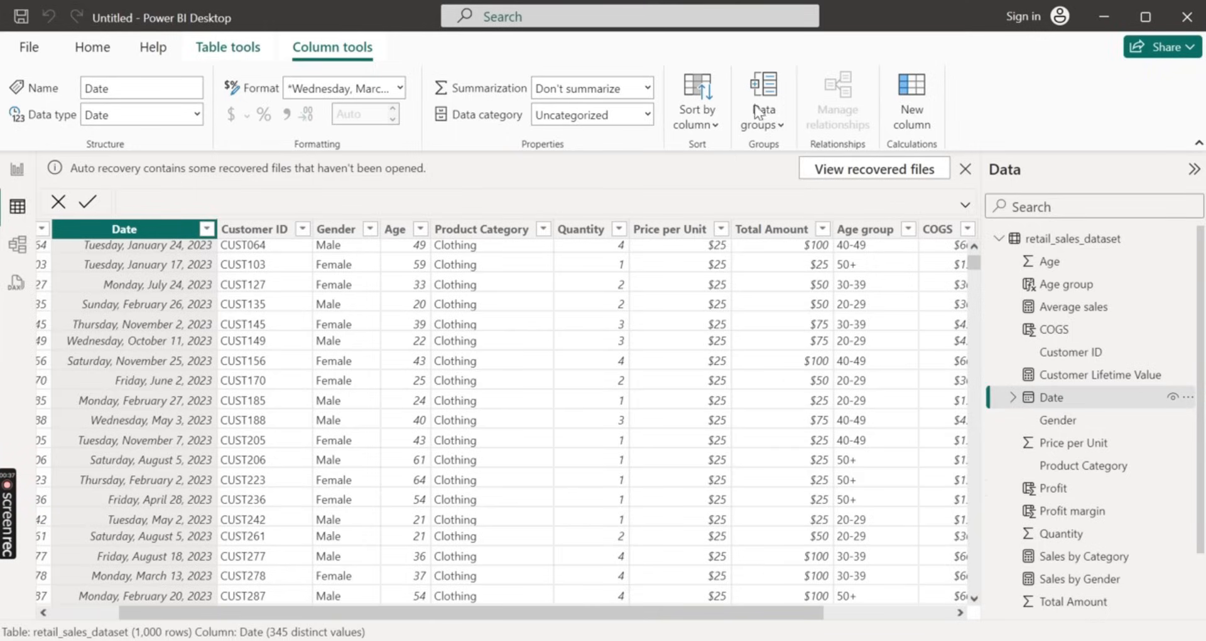
# Create a measure in retail_sales_dataset named Total sales last year and start its formula with the CALCULATE function
pyautogui.click(1076, 240)
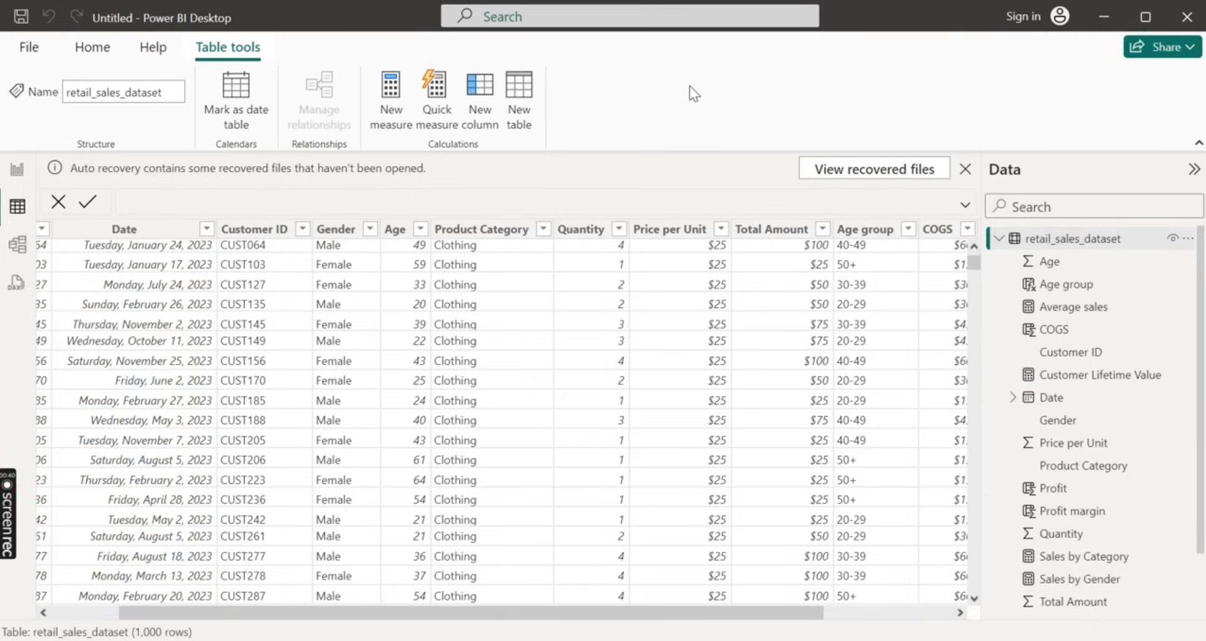
pyautogui.click(390, 89)
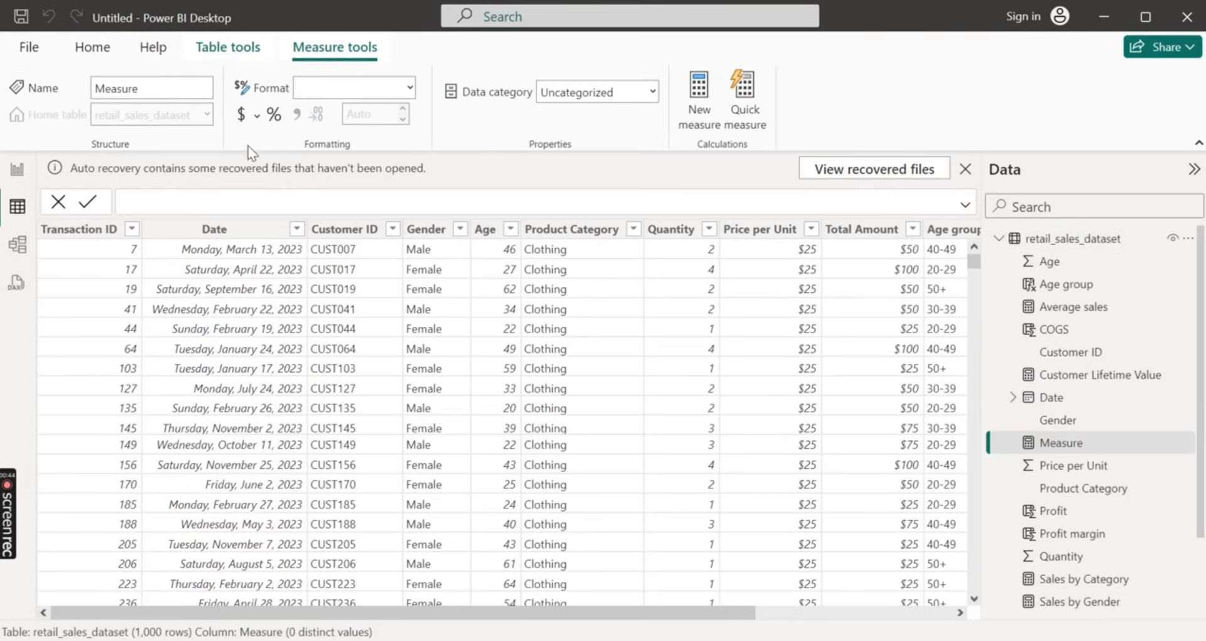
pyautogui.press('BackSpace')
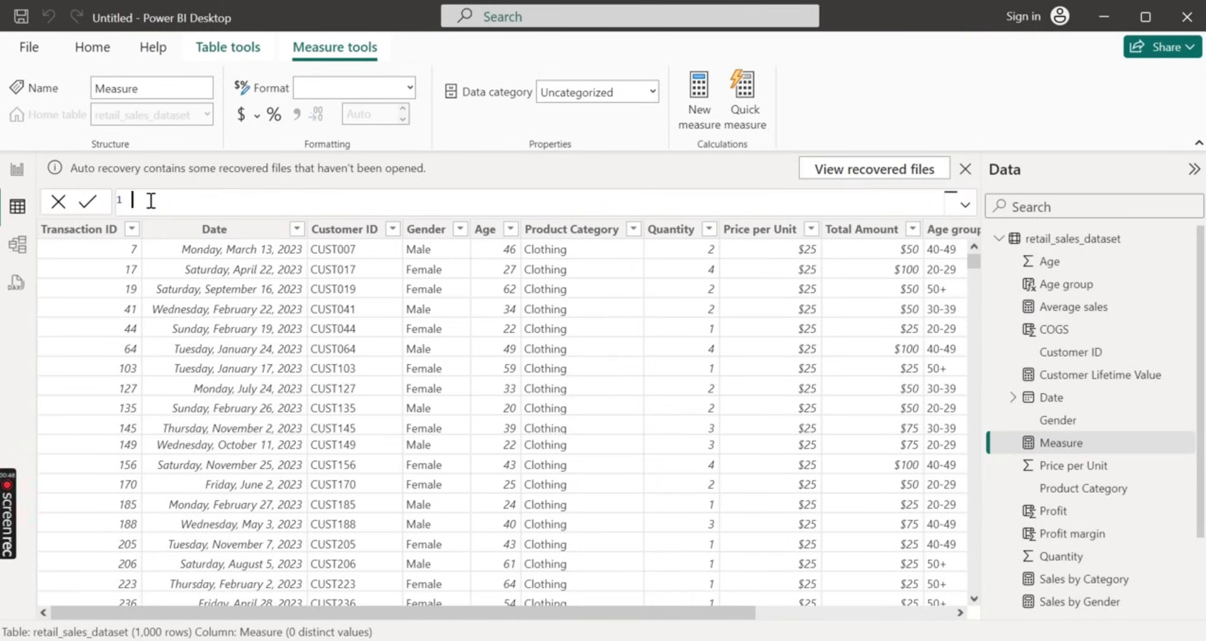
pyautogui.write('Tot')
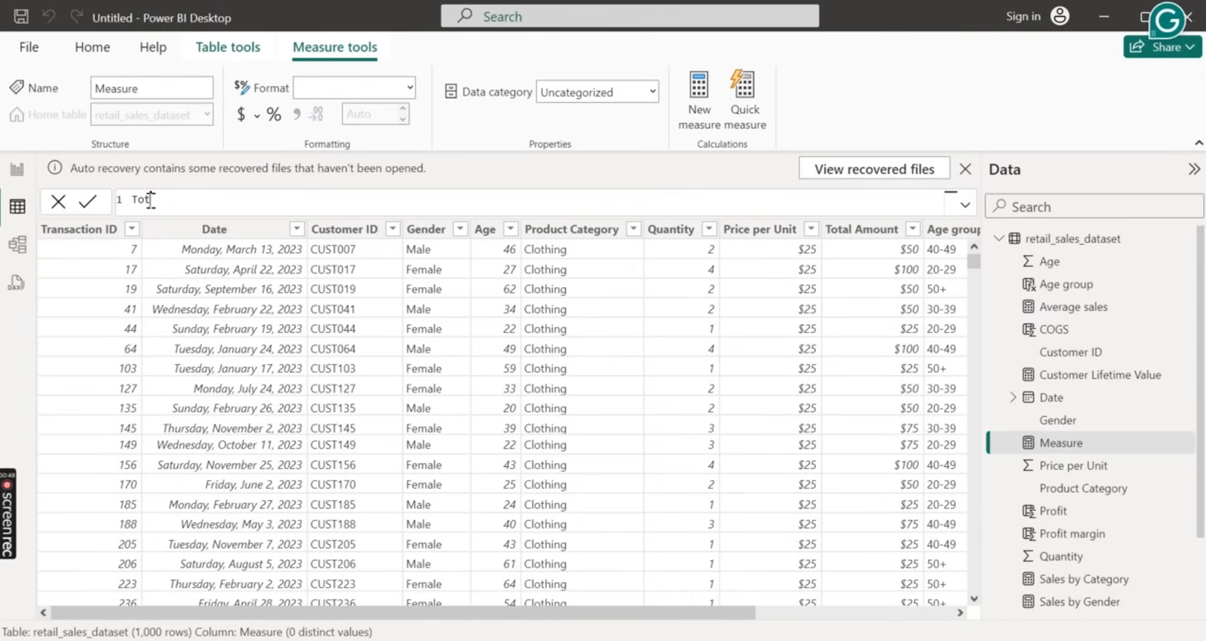
pyautogui.write('al sales last year = C')
pyautogui.press('Tab')
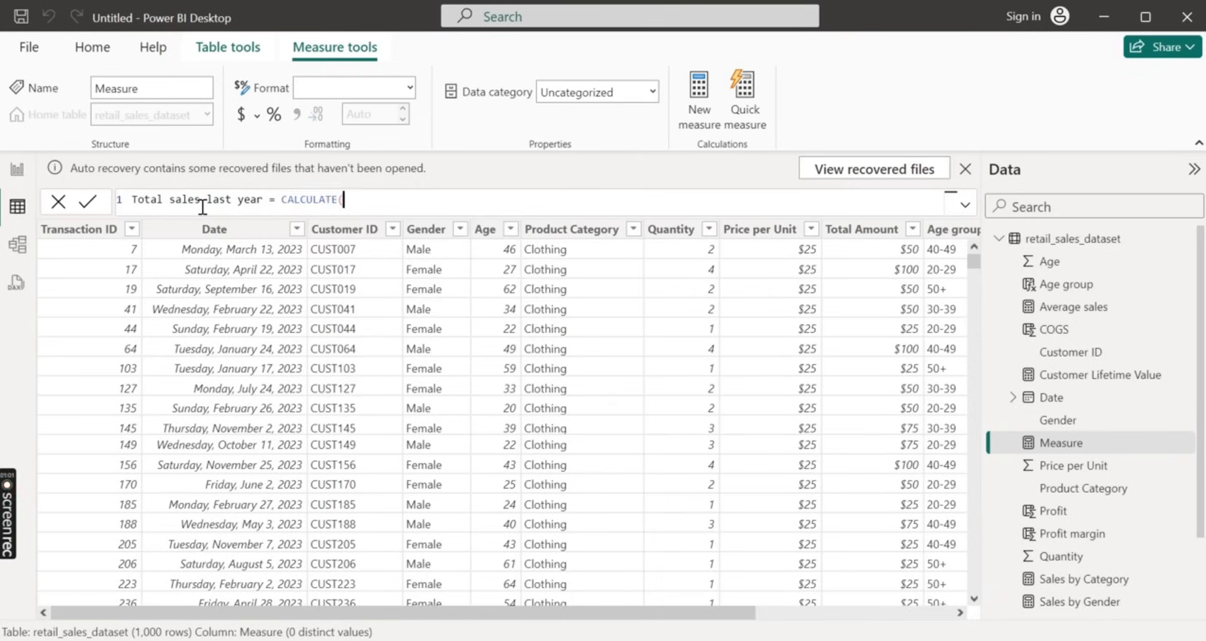
pyautogui.write('SU')
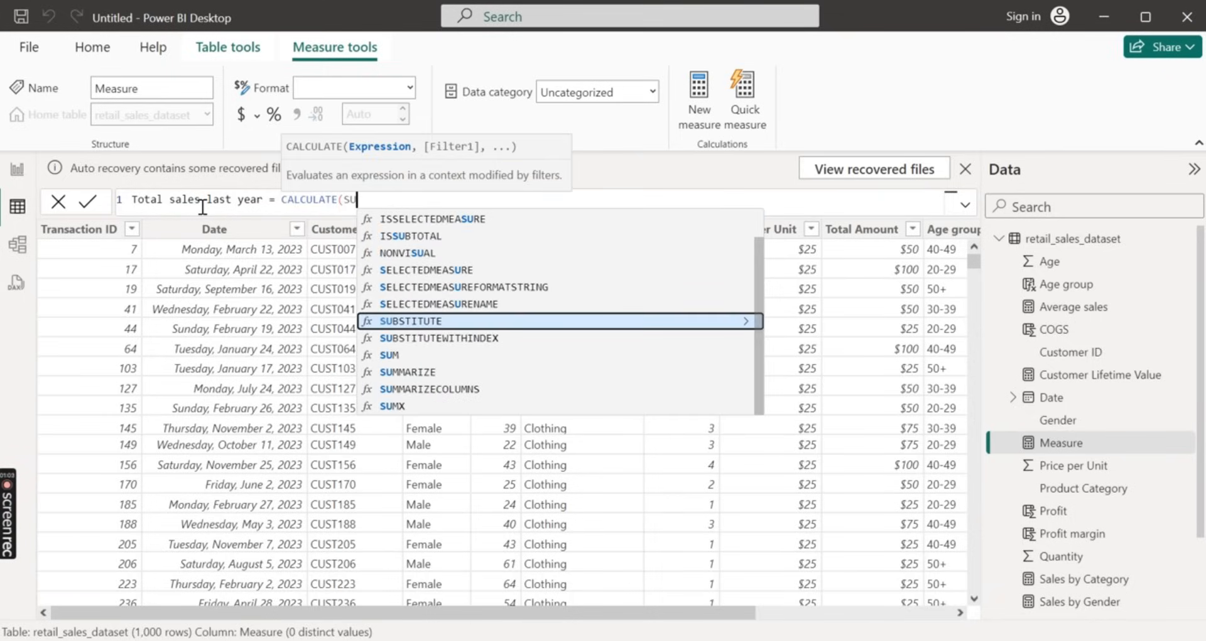
pyautogui.press('BackSpace')
pyautogui.press('BackSpace')
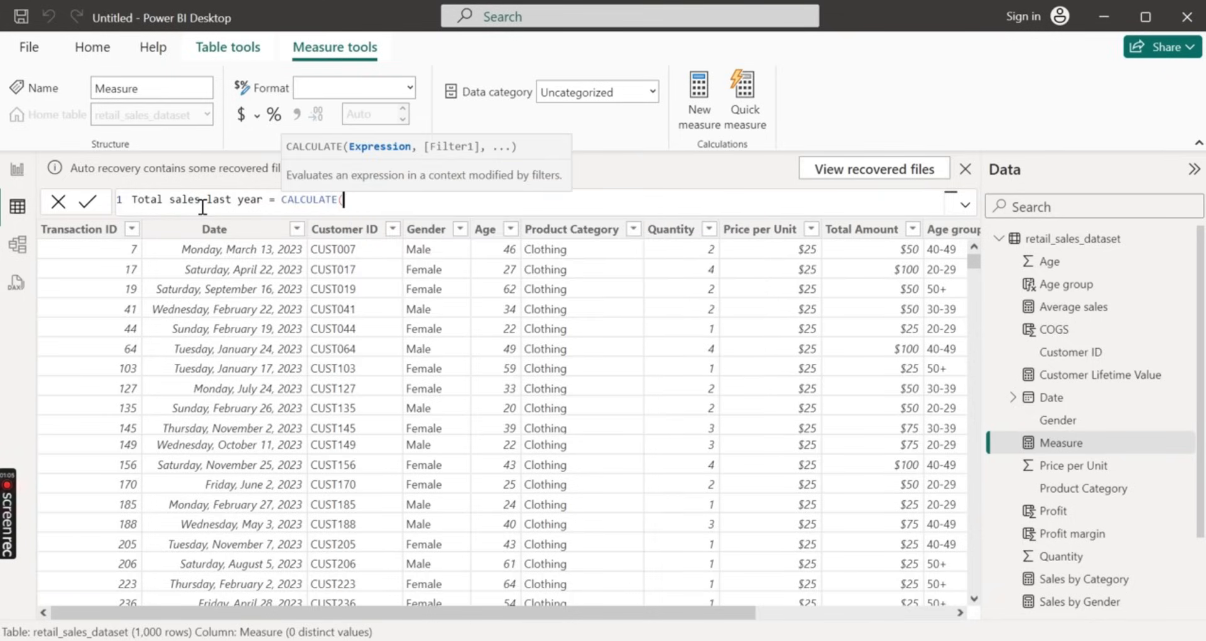
# Insert the [Total Sales] measure as the expression of the CALCULATE function
pyautogui.write('T')
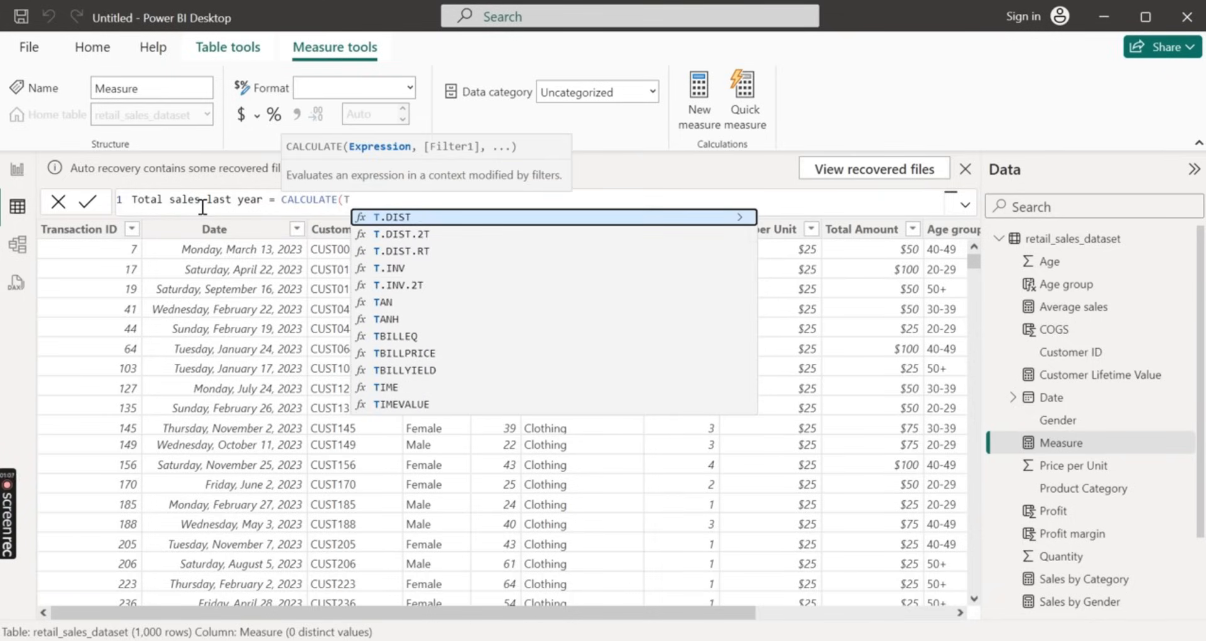
pyautogui.write('ota')
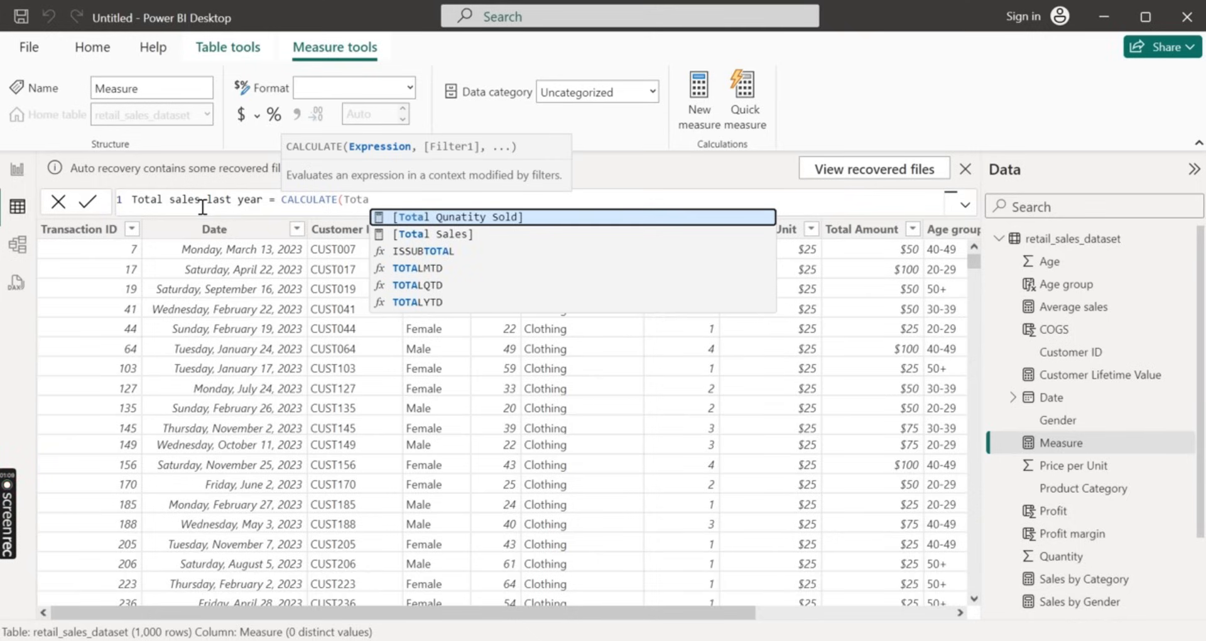
pyautogui.press('Down')
pyautogui.press('Tab')
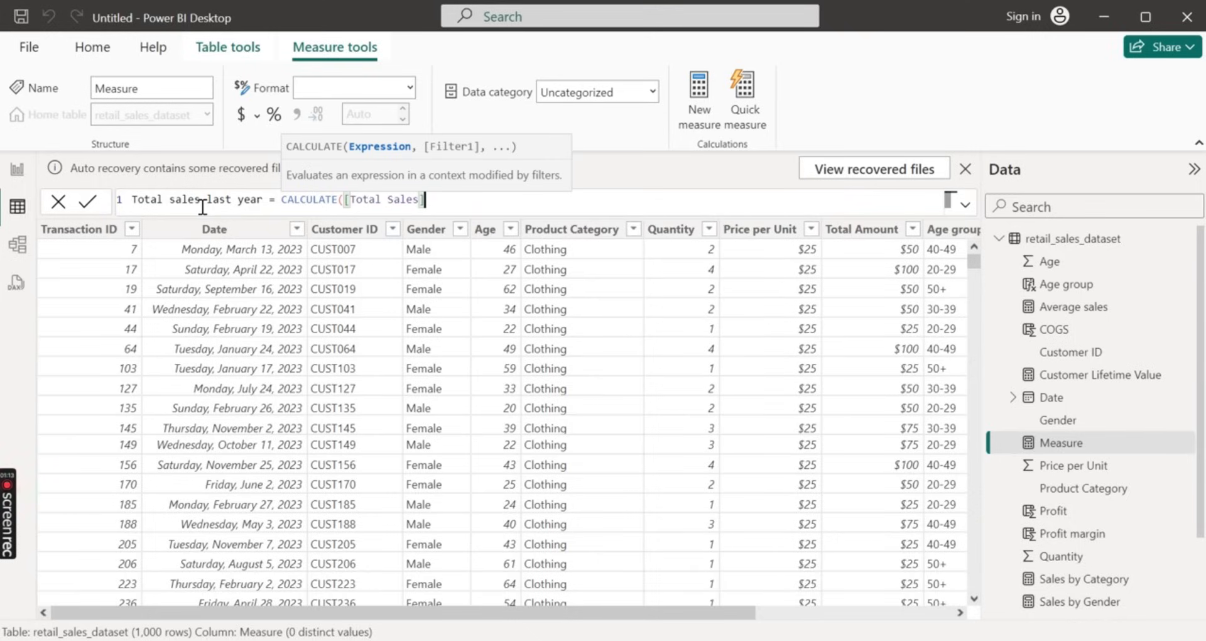
# Add SAMEPERIODLASTYEAR as the CALCULATE filter, with retail_sales_dataset[Date] as its dates argument
pyautogui.write(',')
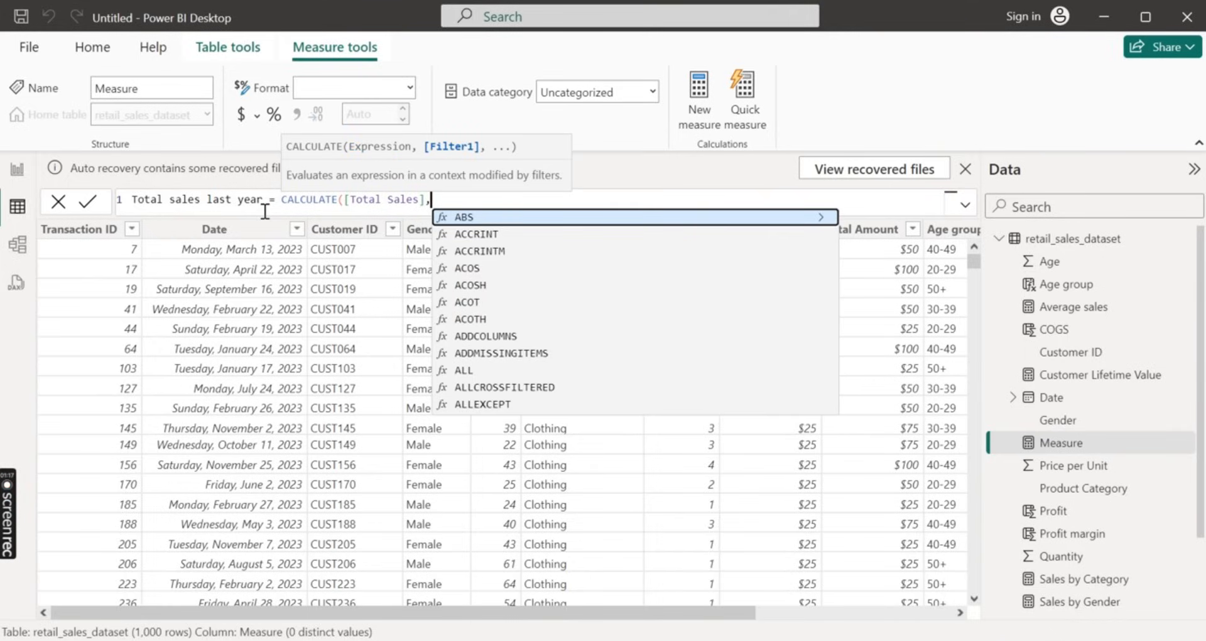
pyautogui.write('SAME')
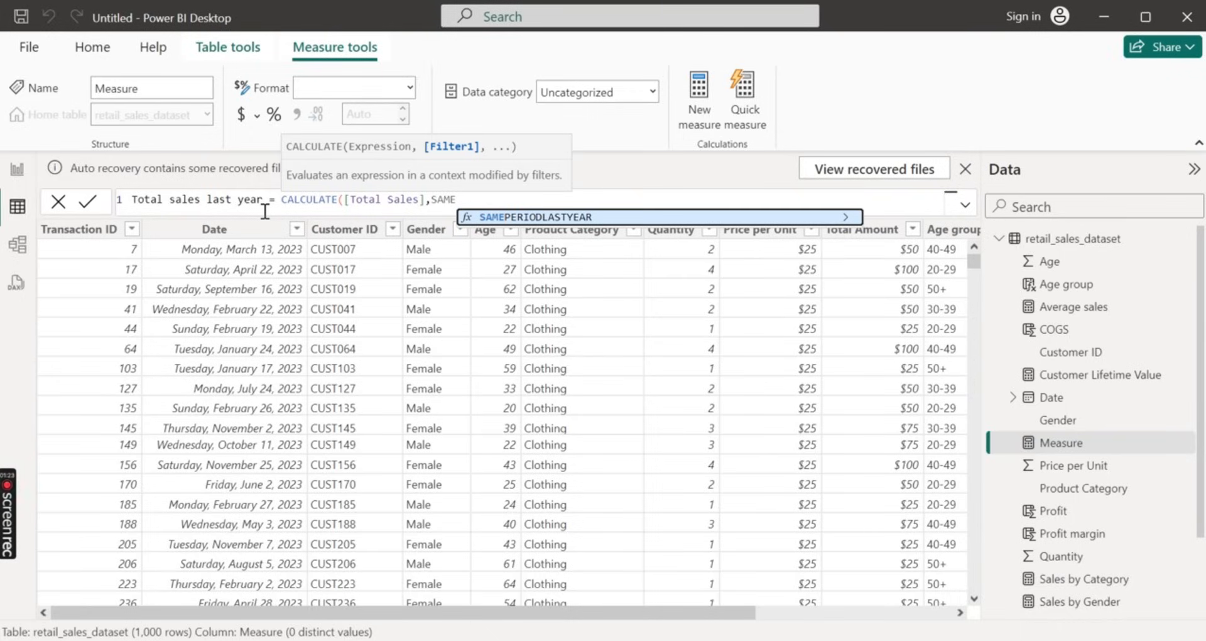
pyautogui.press('Tab')
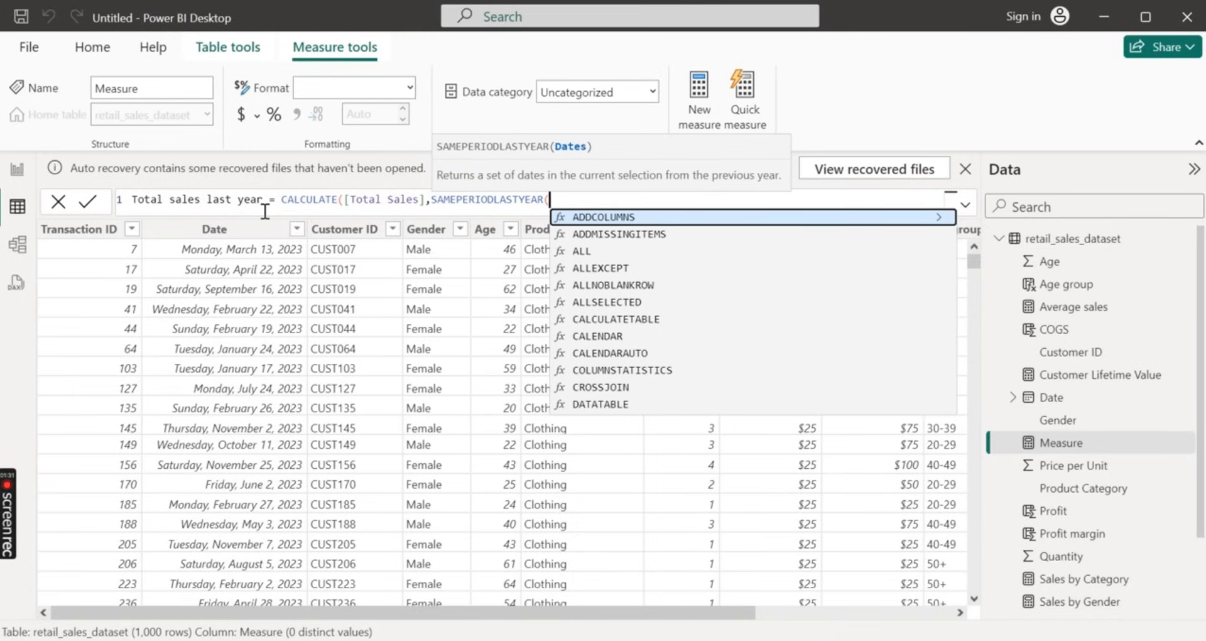
pyautogui.write('R')
pyautogui.press('Down')
pyautogui.press('Down')
pyautogui.press('Down')
pyautogui.press('Down')
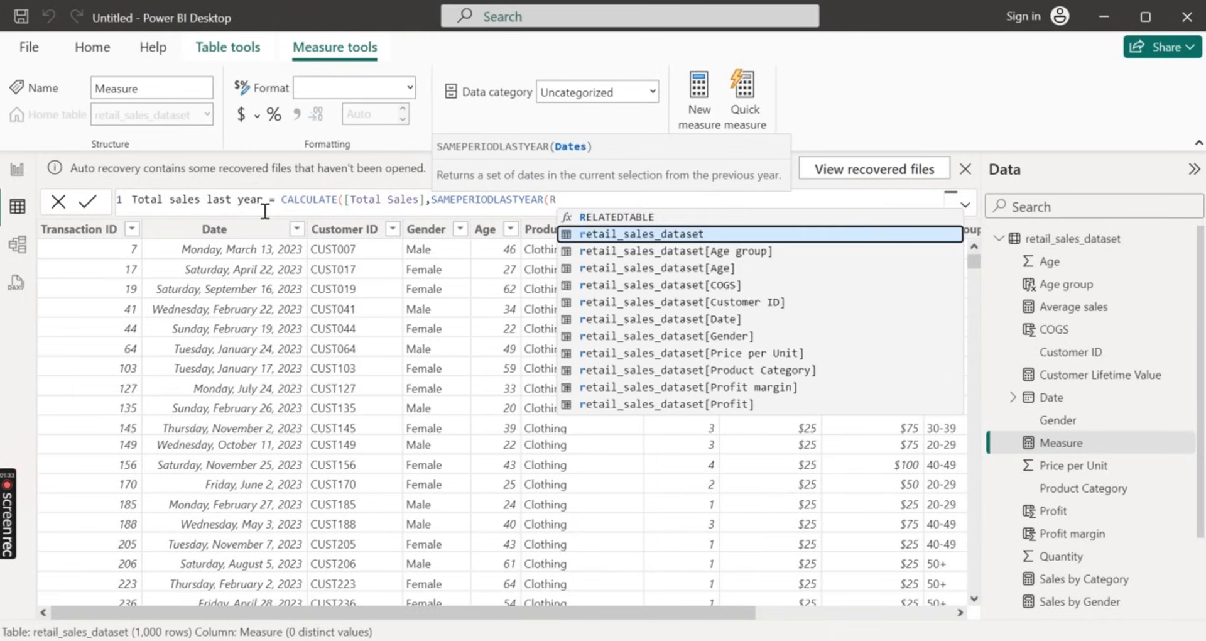
pyautogui.press('Down')
pyautogui.press('Down')
pyautogui.press('Tab')
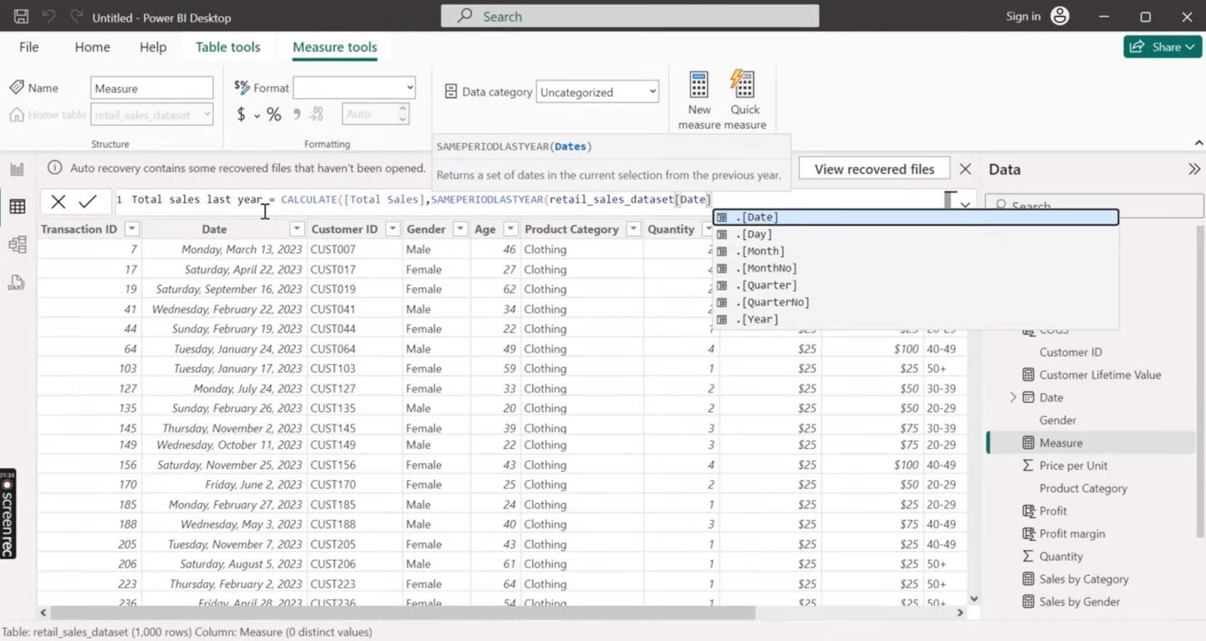
# Close the SAMEPERIODLASTYEAR and CALCULATE functions and commit the Total sales last year measure
pyautogui.write(')')
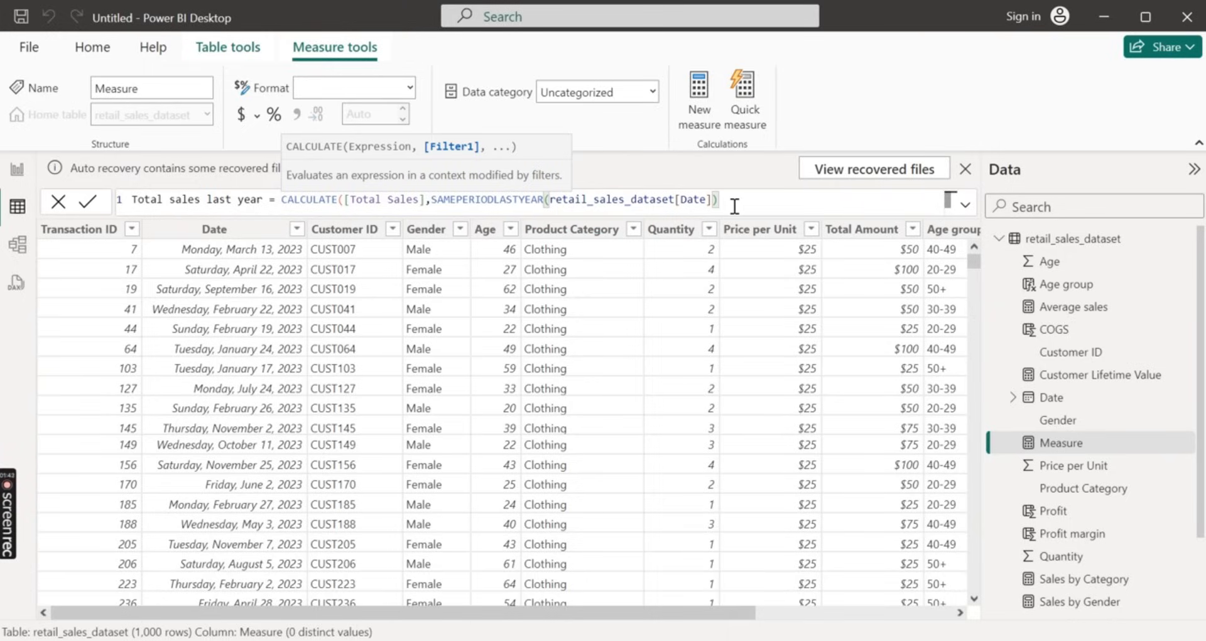
pyautogui.write(')')
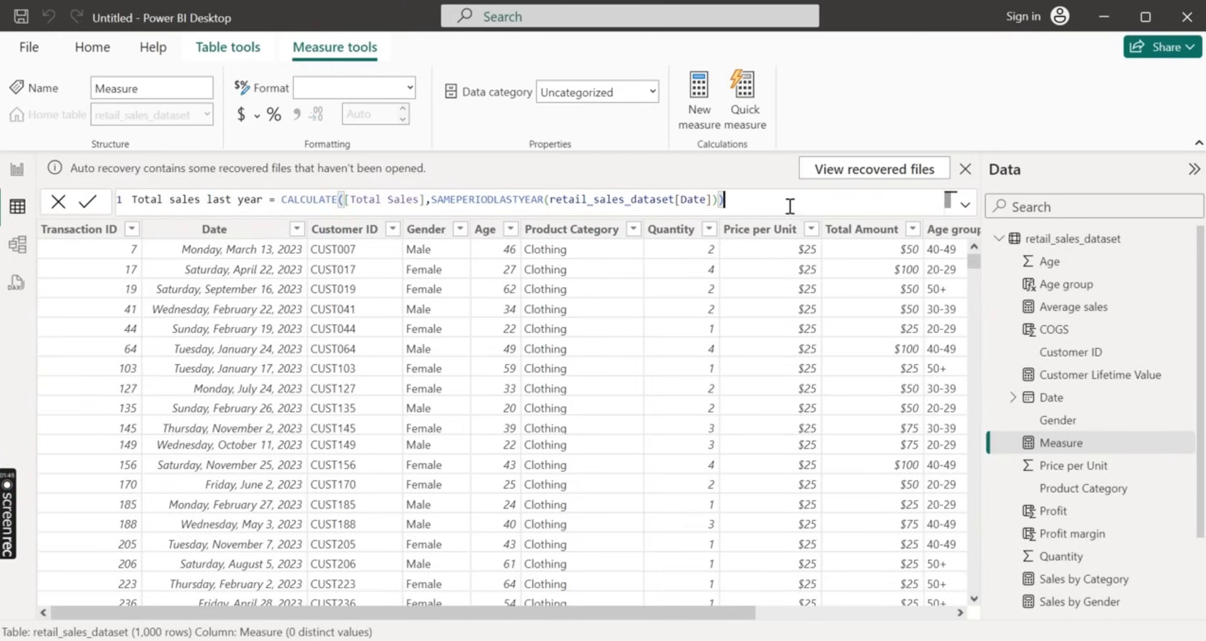
pyautogui.click(87, 201)
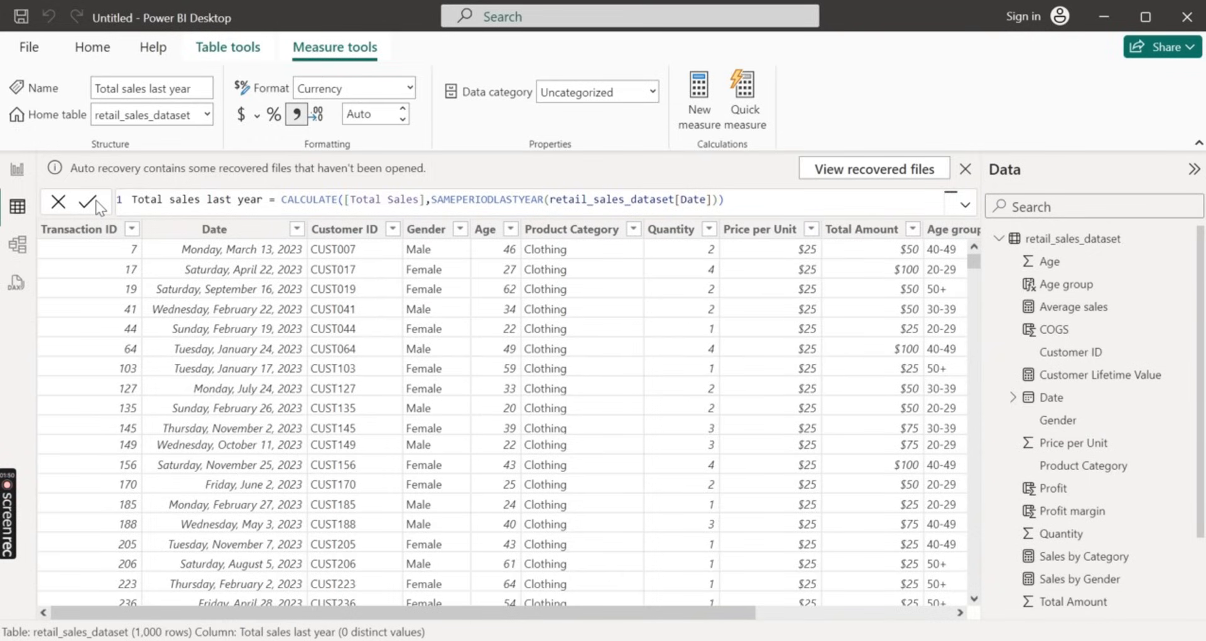
# Copy the entire Total sales last year formula into a new measure, replacing its default text
pyautogui.moveTo(771, 201); pyautogui.dragTo(130, 206)
pyautogui.hotkey('ctrl', 'c')
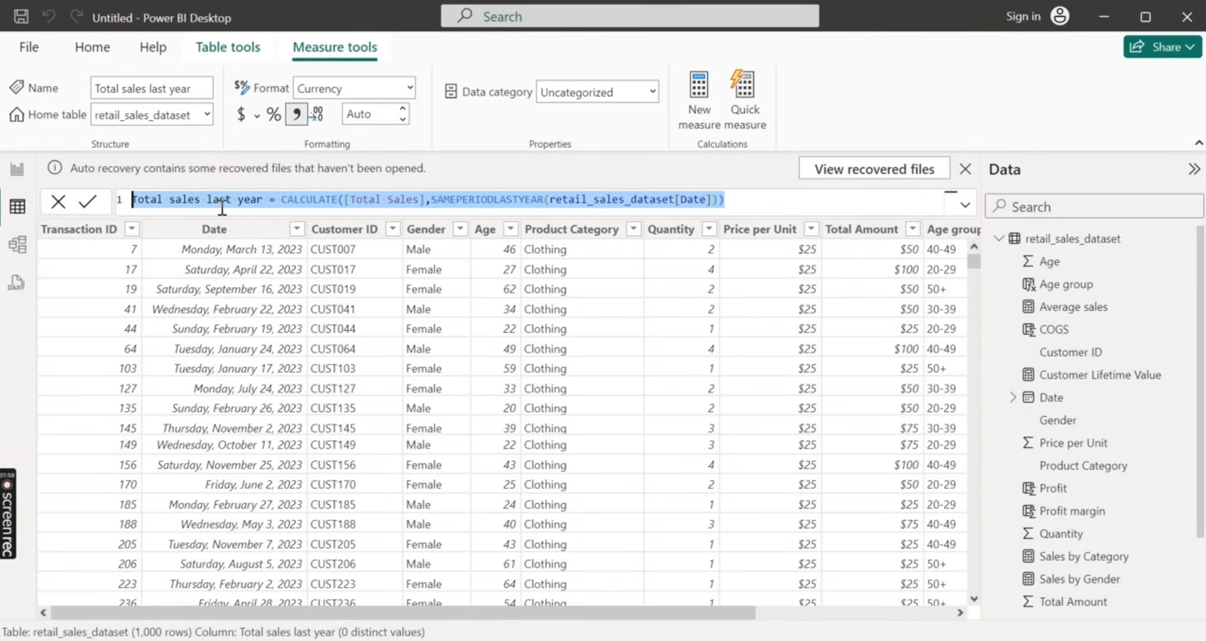
pyautogui.click(707, 95)
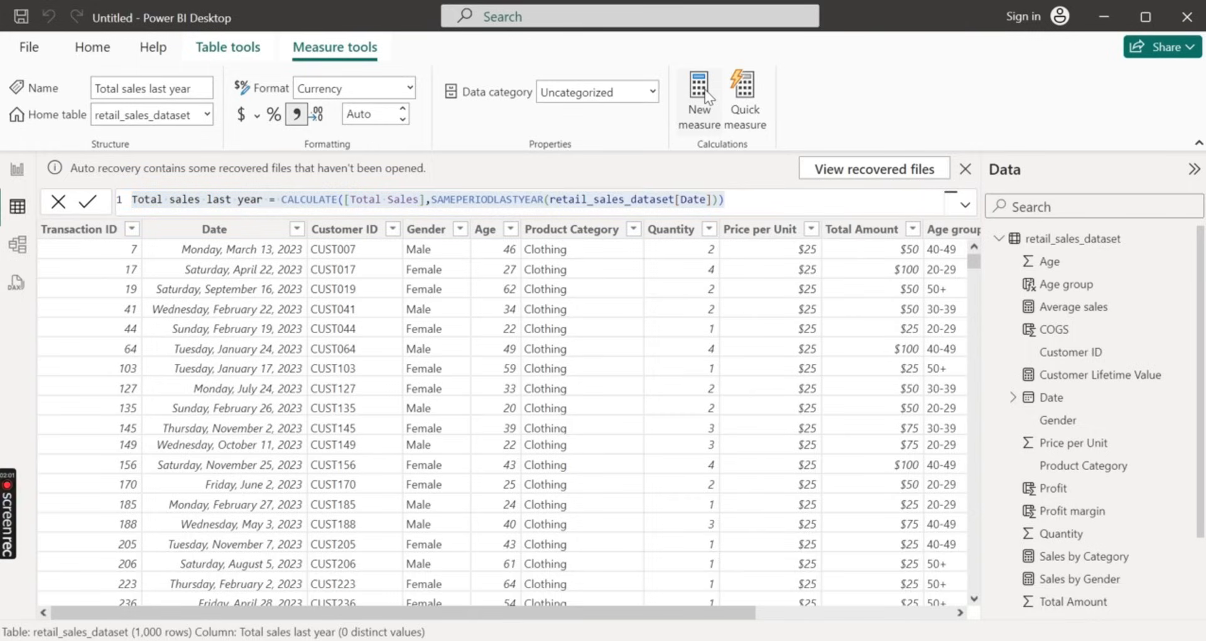
pyautogui.click(708, 95)
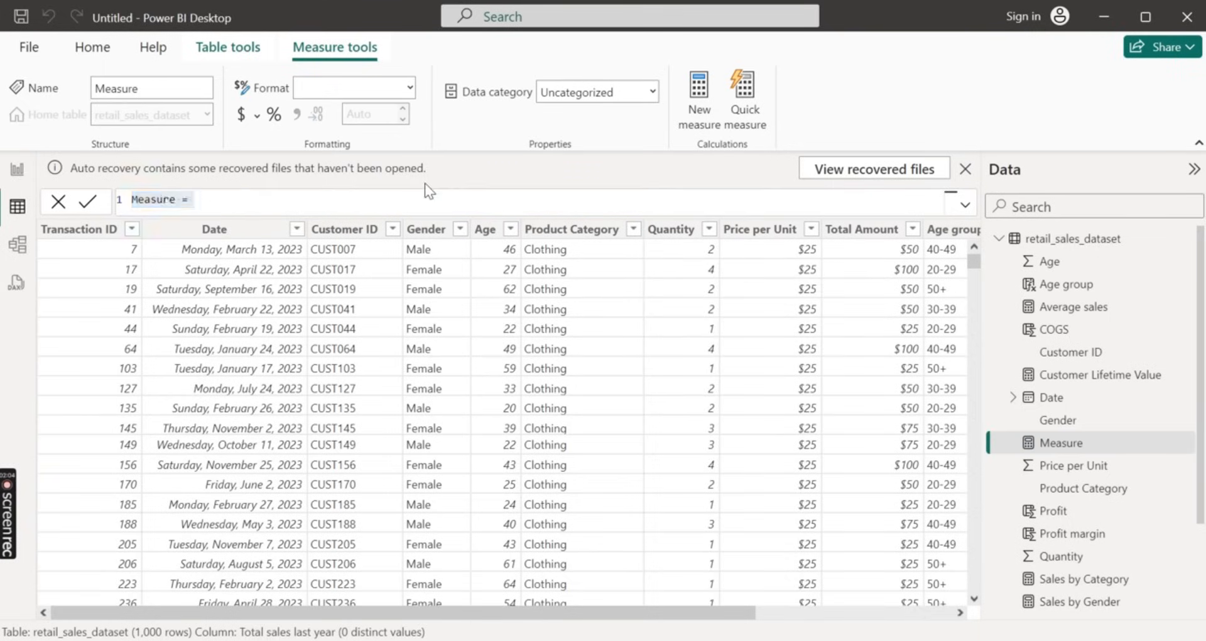
pyautogui.press('BackSpace')
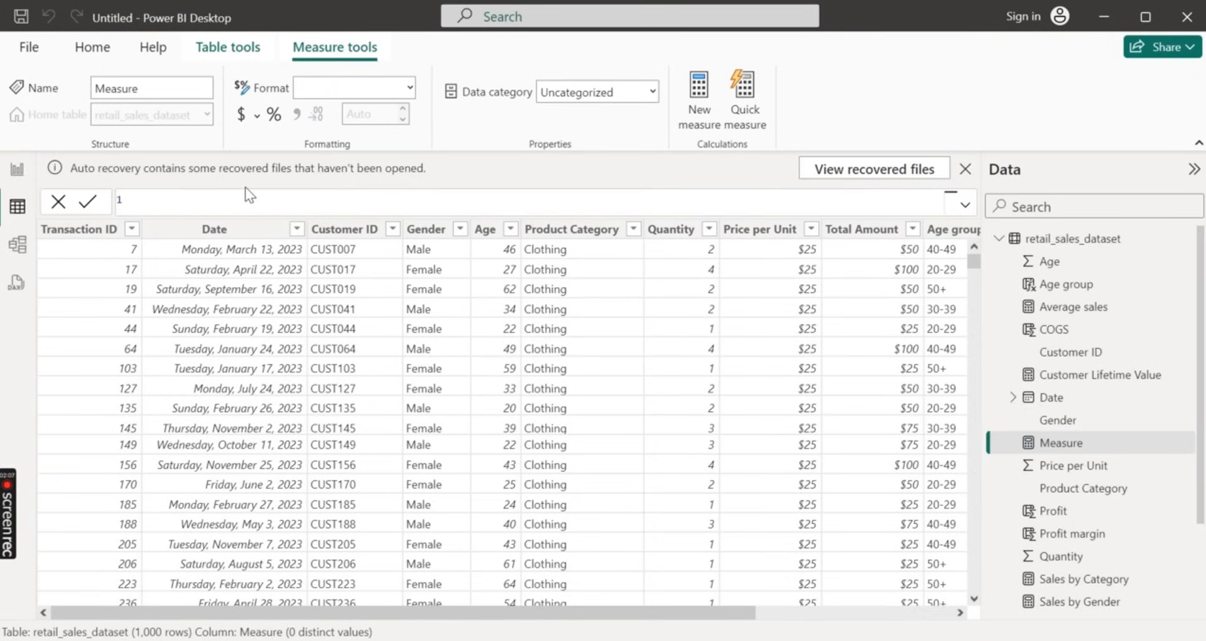
pyautogui.hotkey('ctrl', 'v')
# Change the name in the new measure's formula to Total sales YTD
pyautogui.click(262, 199)
pyautogui.press('BackSpace')
pyautogui.press('BackSpace')
pyautogui.press('BackSpace')
pyautogui.press('BackSpace')
pyautogui.press('BackSpace')
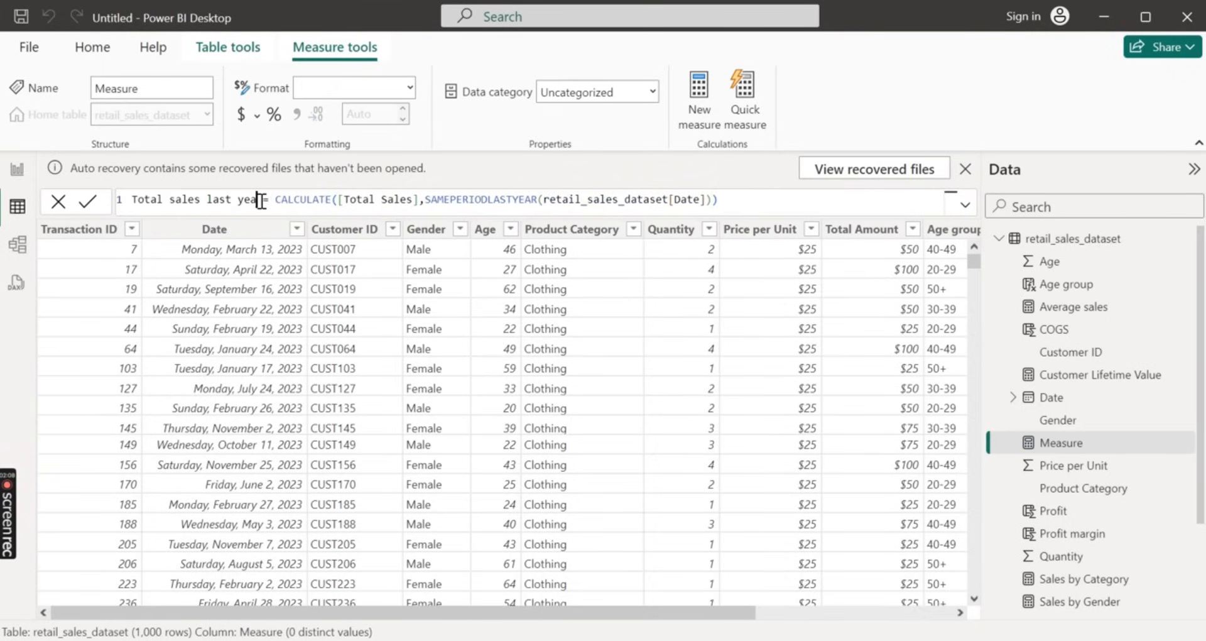
pyautogui.press('BackSpace')
pyautogui.press('BackSpace')
pyautogui.press('BackSpace')
pyautogui.press('BackSpace')
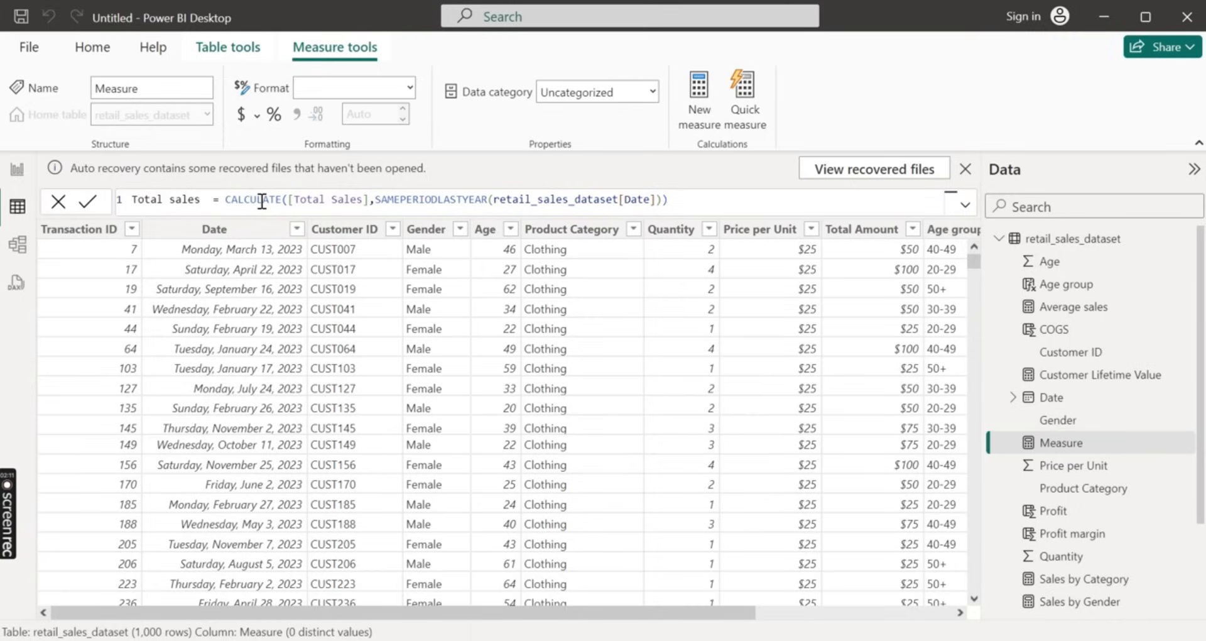
pyautogui.write('YTD')
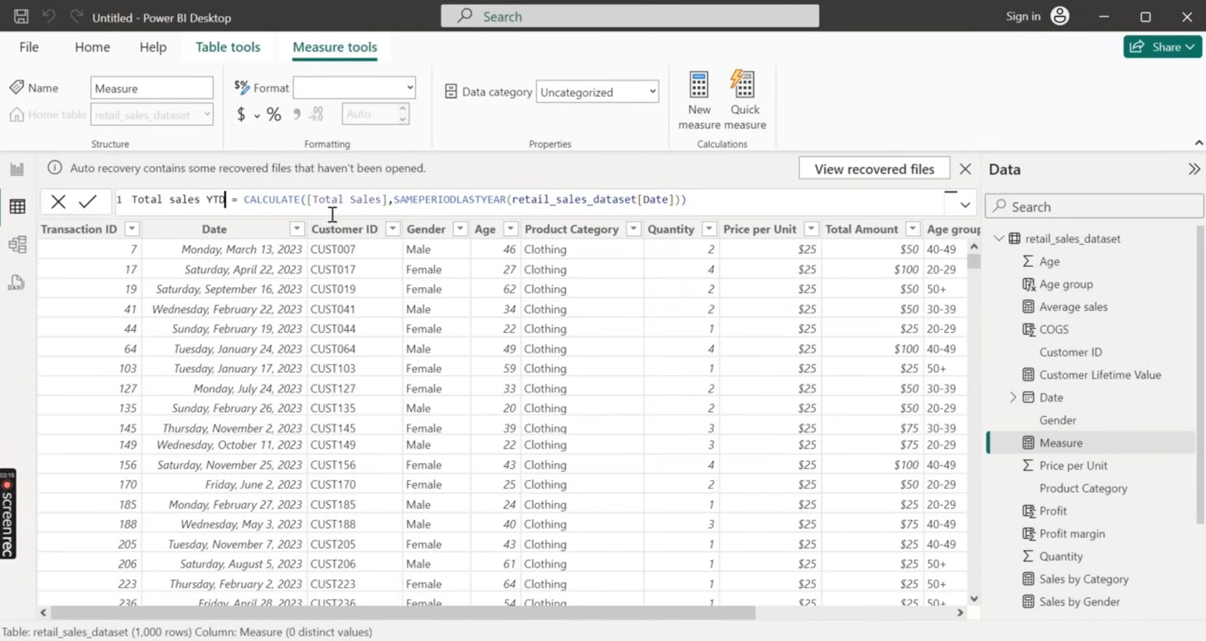
# Replace SAMEPERIODLASTYEAR with DATESYTD in the Total sales YTD formula and commit the measure
pyautogui.doubleClick(506, 199)
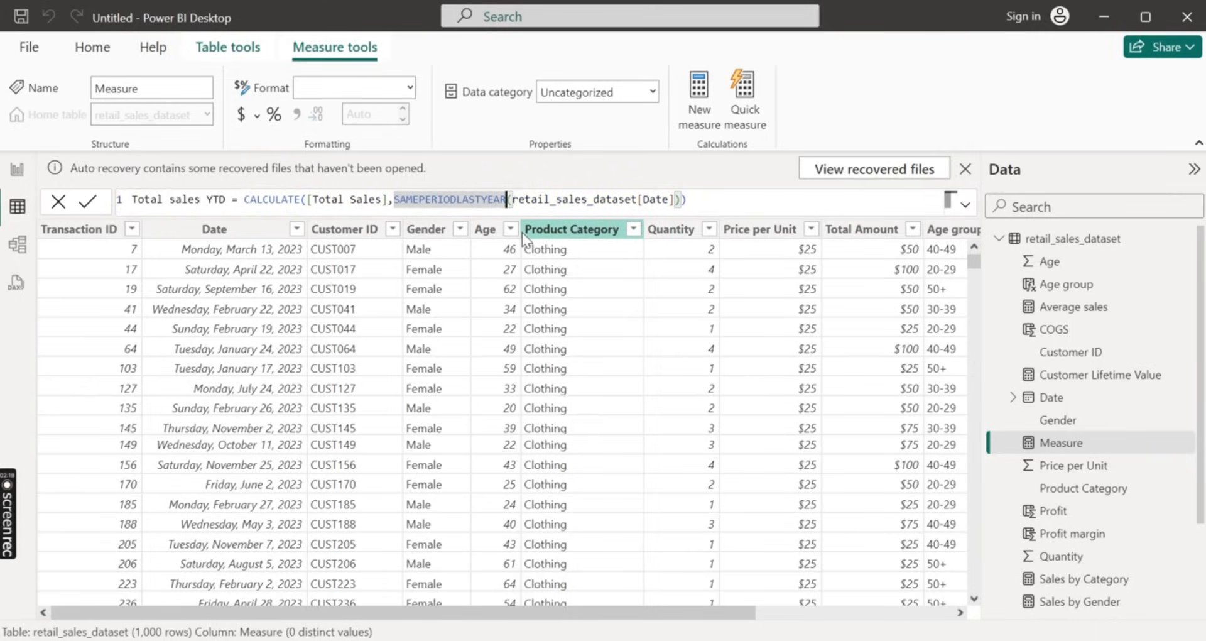
pyautogui.press('Right')
pyautogui.press('BackSpace')
pyautogui.press('BackSpace')
pyautogui.press('BackSpace')
pyautogui.press('BackSpace')
pyautogui.press('BackSpace')
pyautogui.press('BackSpace')
pyautogui.press('BackSpace')
pyautogui.press('BackSpace')
pyautogui.press('BackSpace')
pyautogui.press('BackSpace')
pyautogui.press('BackSpace')
pyautogui.press('BackSpace')
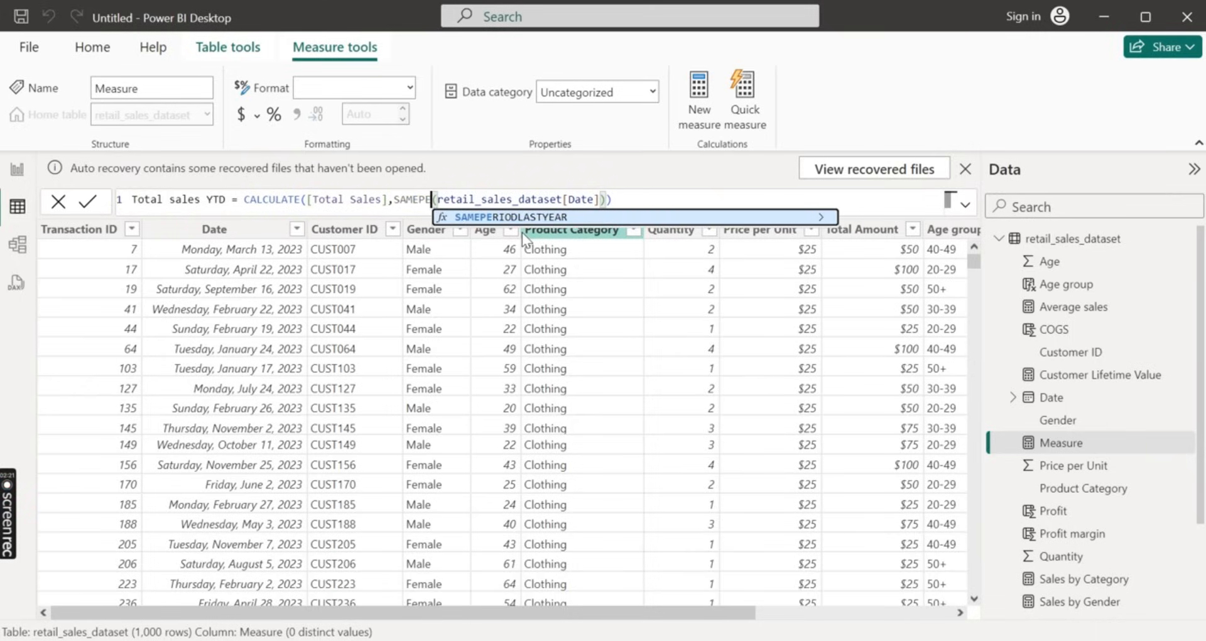
pyautogui.press('BackSpace')
pyautogui.press('BackSpace')
pyautogui.press('BackSpace')
pyautogui.press('BackSpace')
pyautogui.press('BackSpace')
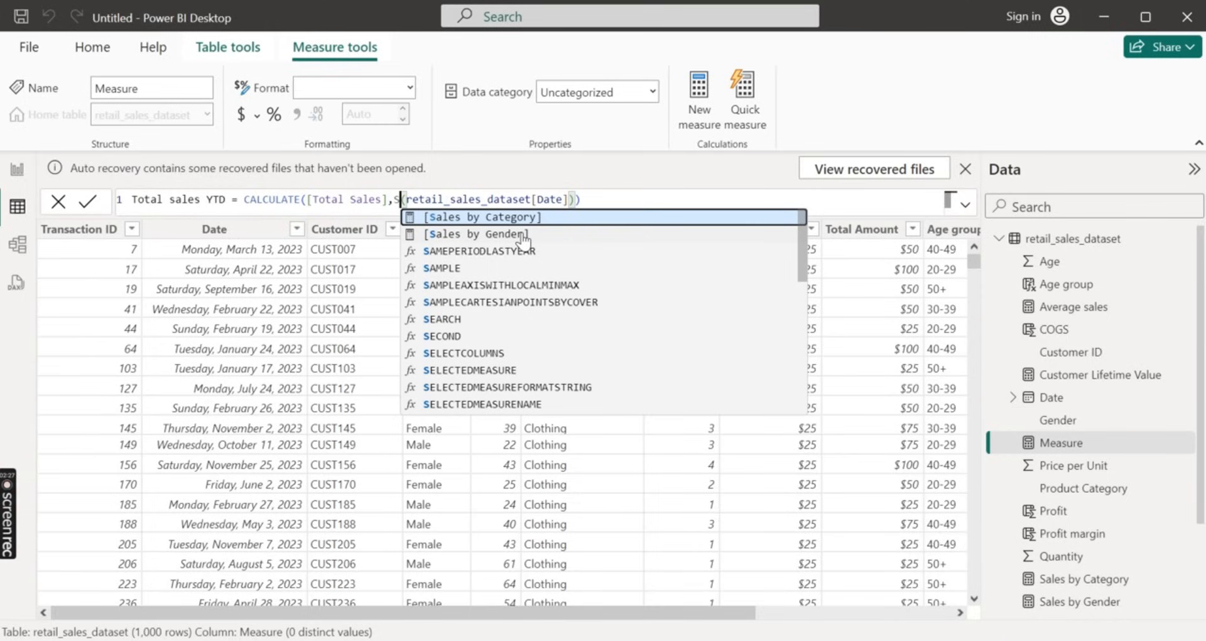
pyautogui.press('BackSpace')
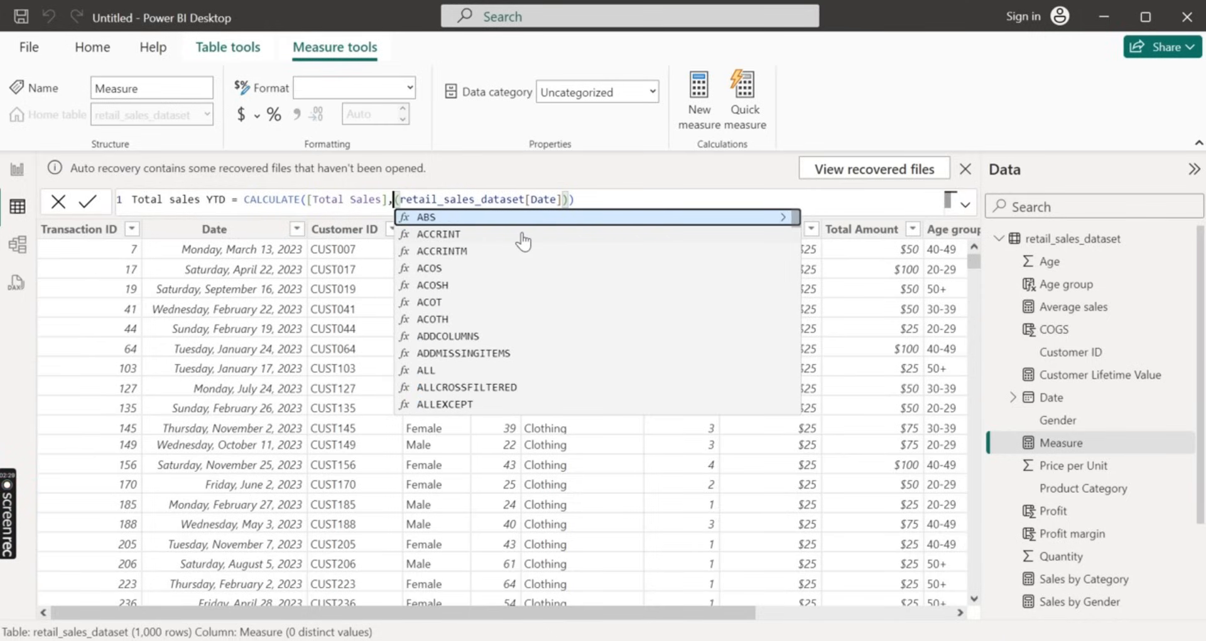
pyautogui.write('DATES')
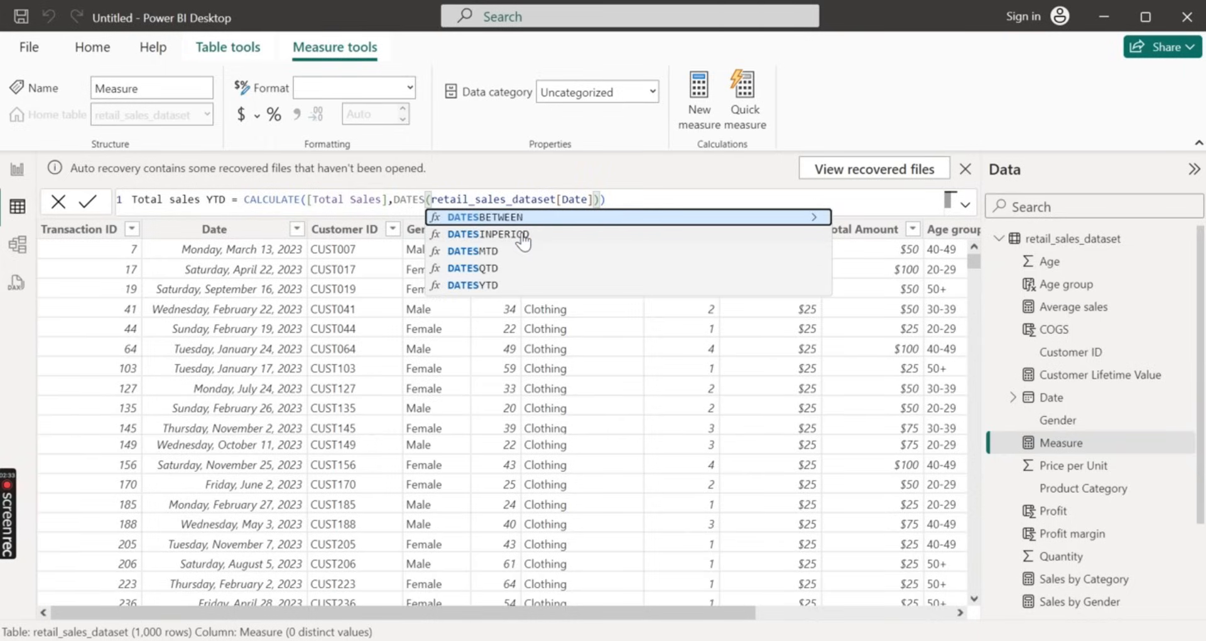
pyautogui.press('Down')
pyautogui.press('Down')
pyautogui.press('Down')
pyautogui.press('Down')
pyautogui.press('Tab')
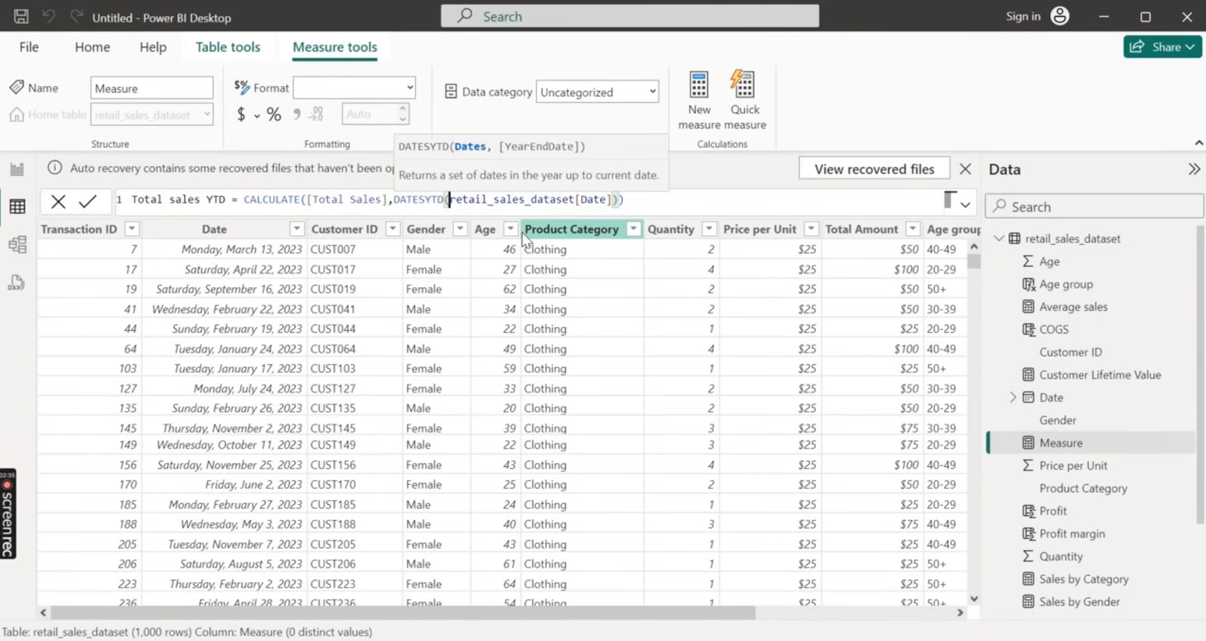
pyautogui.click(660, 199)
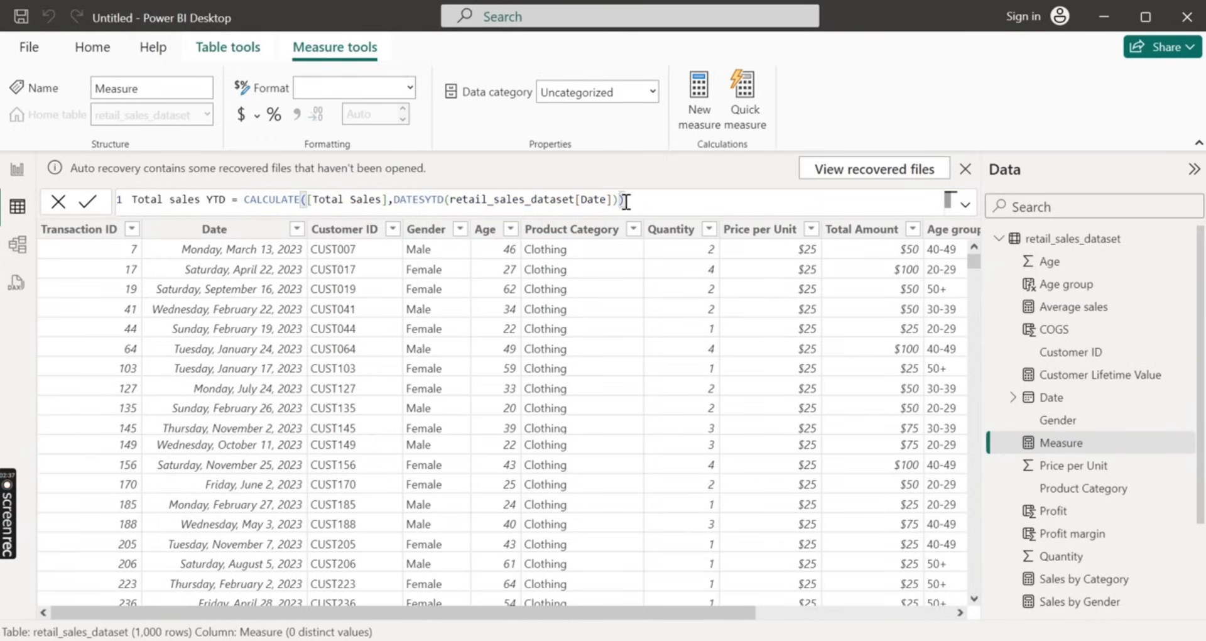
pyautogui.click(90, 203)
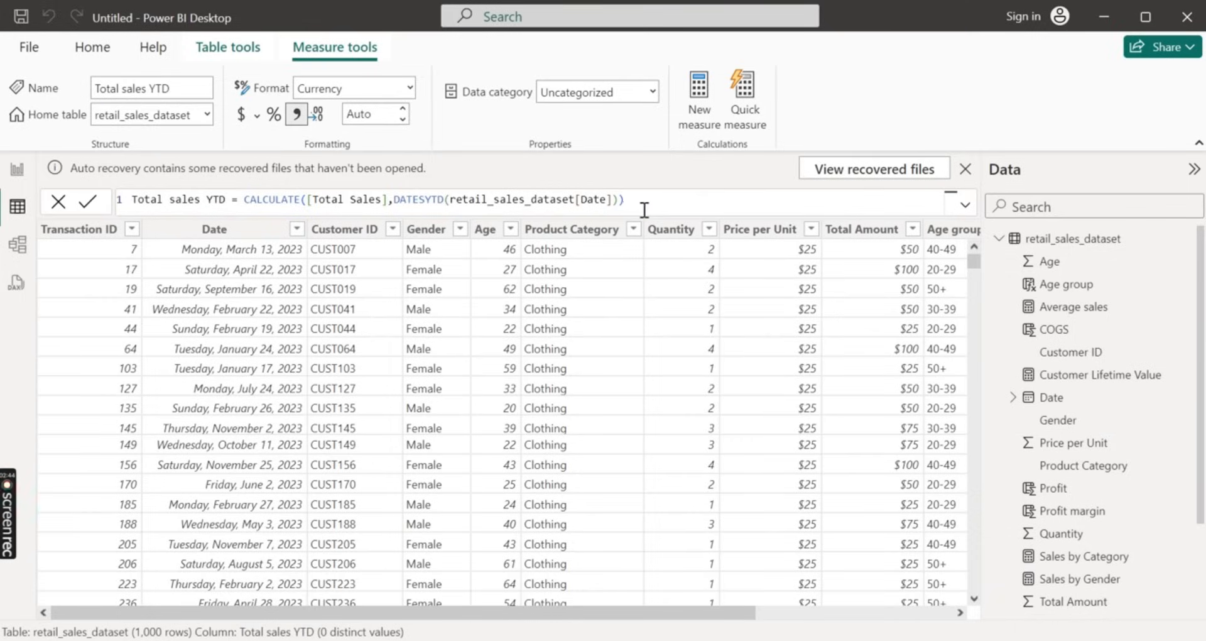
# Create another measure from the copied Total sales last year formula and name it Total sales MTD
pyautogui.click(707, 107)
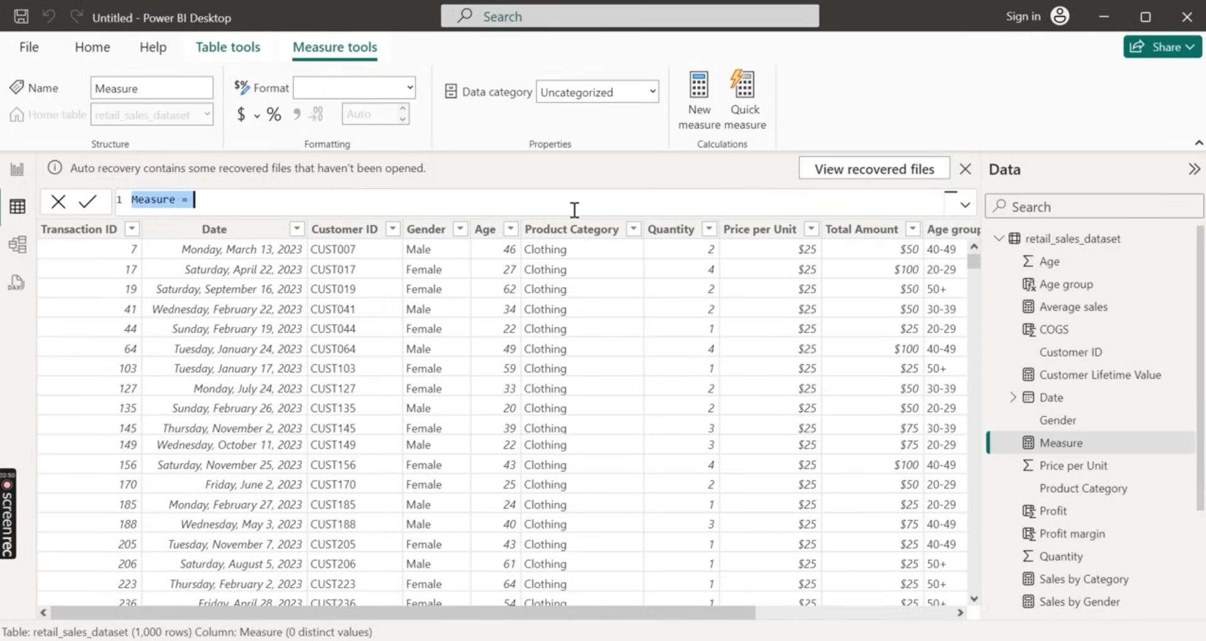
pyautogui.press('BackSpace')
pyautogui.write('Total sales last year = CALCULATE([Total Sales],SAMEPERIODLASTYEAR(retail_sales_dataset[Date]))')
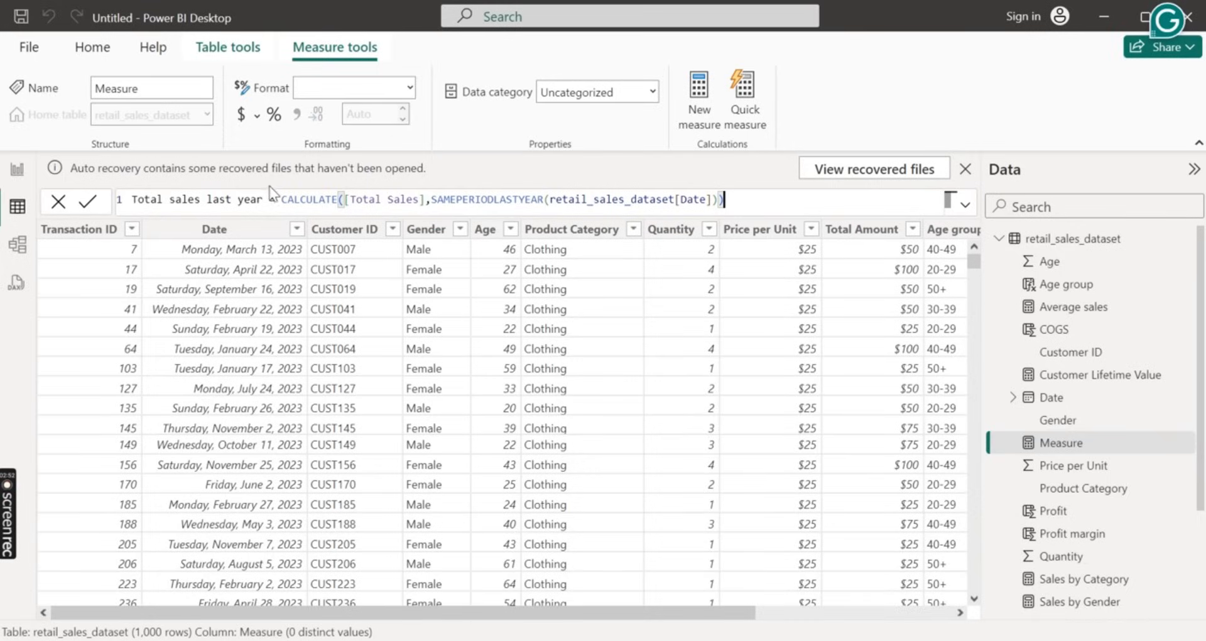
pyautogui.doubleClick(251, 200)
pyautogui.press('BackSpace')
pyautogui.press('BackSpace')
pyautogui.press('BackSpace')
pyautogui.press('BackSpace')
pyautogui.press('BackSpace')
pyautogui.press('BackSpace')
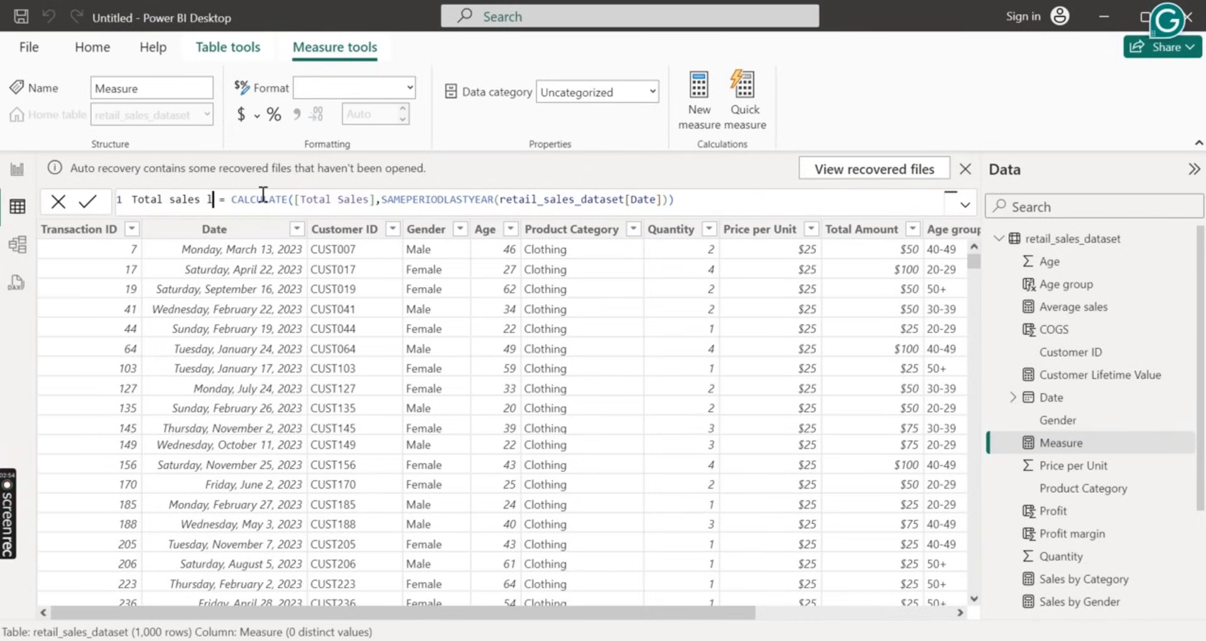
pyautogui.write('MTD')
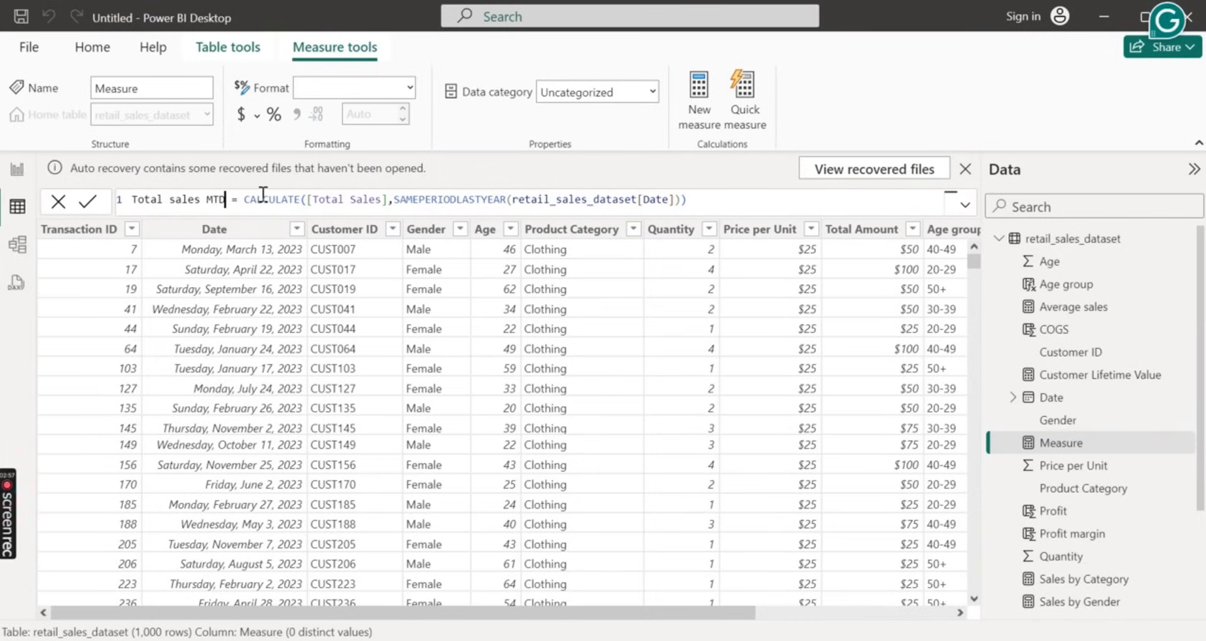
# Replace SAMEPERIODLASTYEAR with DATESMTD in the Total sales MTD formula and commit the measure
pyautogui.click(510, 199)
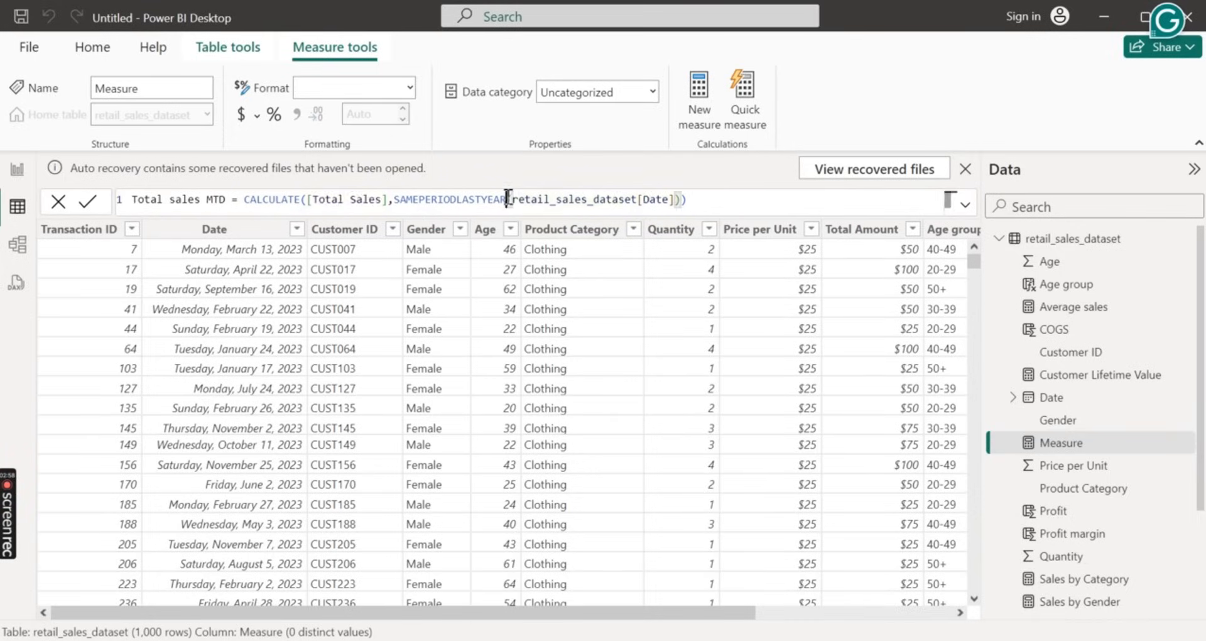
pyautogui.press('BackSpace')
pyautogui.press('BackSpace')
pyautogui.press('BackSpace')
pyautogui.press('BackSpace')
pyautogui.press('BackSpace')
pyautogui.press('BackSpace')
pyautogui.press('BackSpace')
pyautogui.press('BackSpace')
pyautogui.press('BackSpace')
pyautogui.press('BackSpace')
pyautogui.press('BackSpace')
pyautogui.press('BackSpace')
pyautogui.press('BackSpace')
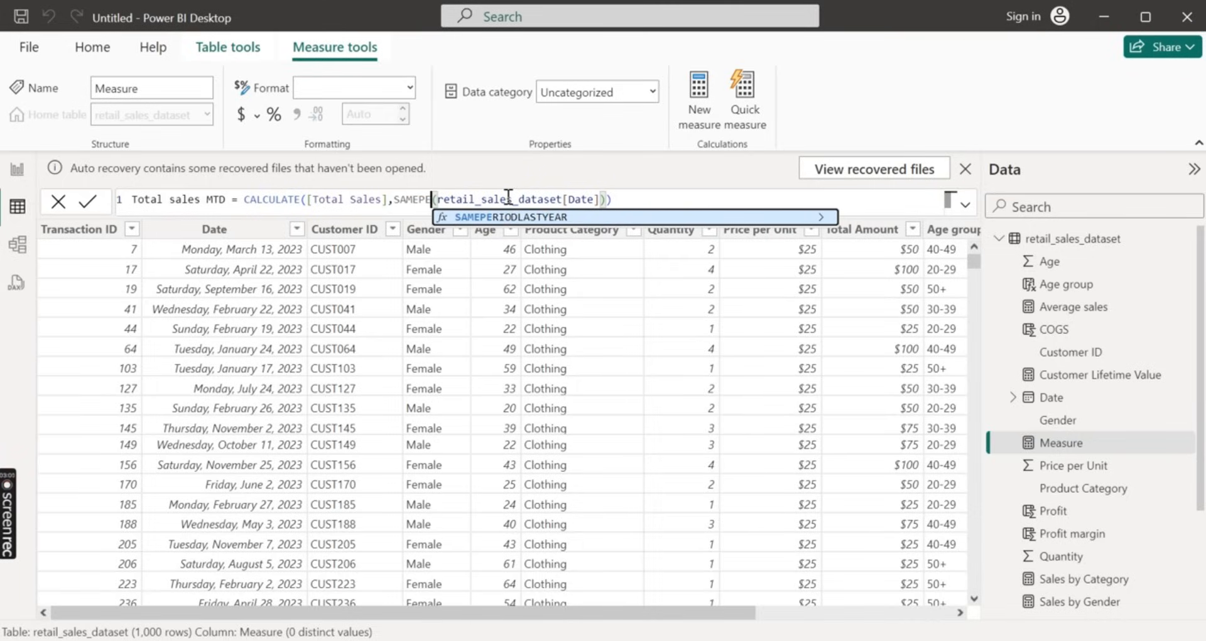
pyautogui.press('BackSpace')
pyautogui.press('BackSpace')
pyautogui.press('BackSpace')
pyautogui.press('BackSpace')
pyautogui.press('BackSpace')
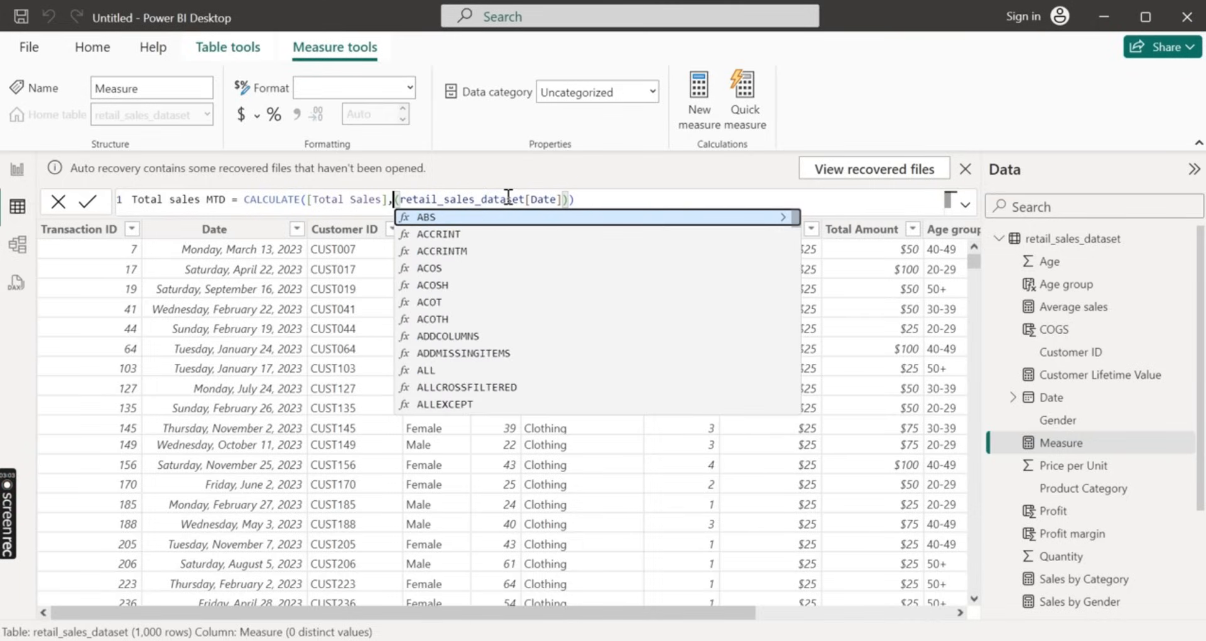
pyautogui.write('DATES')
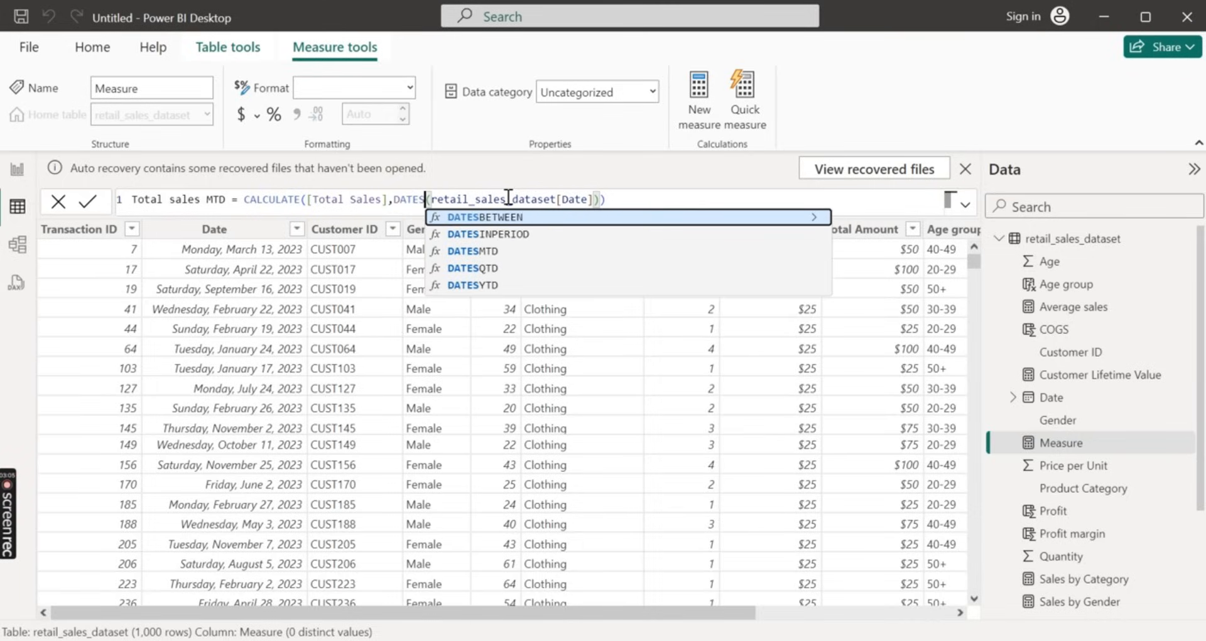
pyautogui.press('Down')
pyautogui.press('Down')
pyautogui.press('Tab')
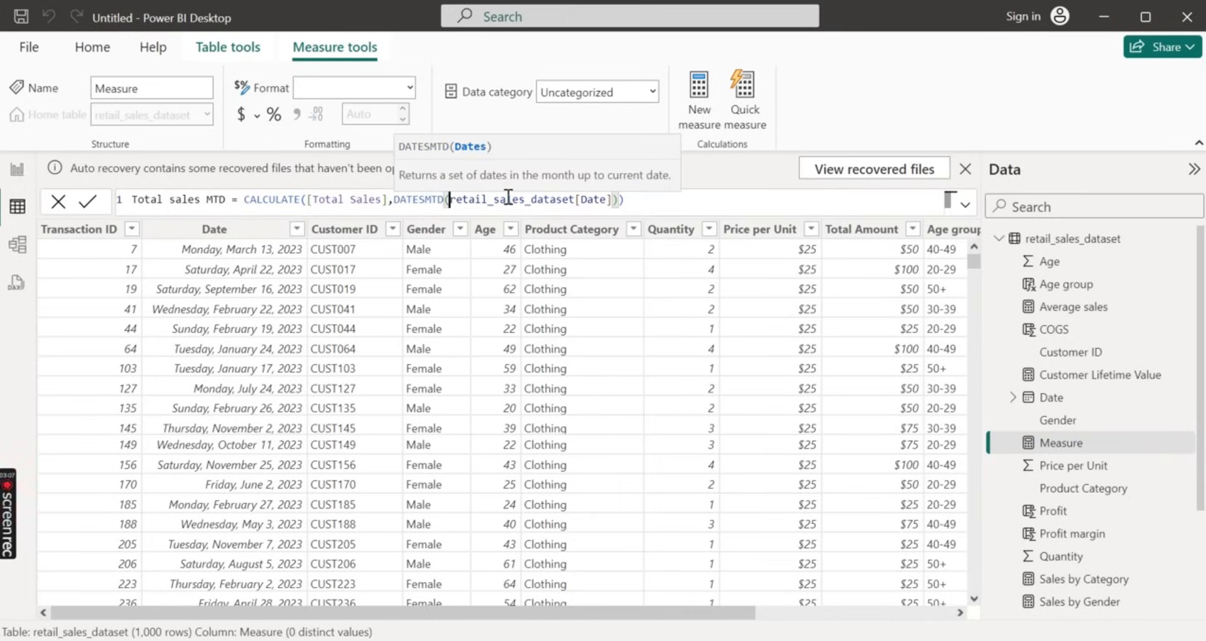
pyautogui.click(649, 197)
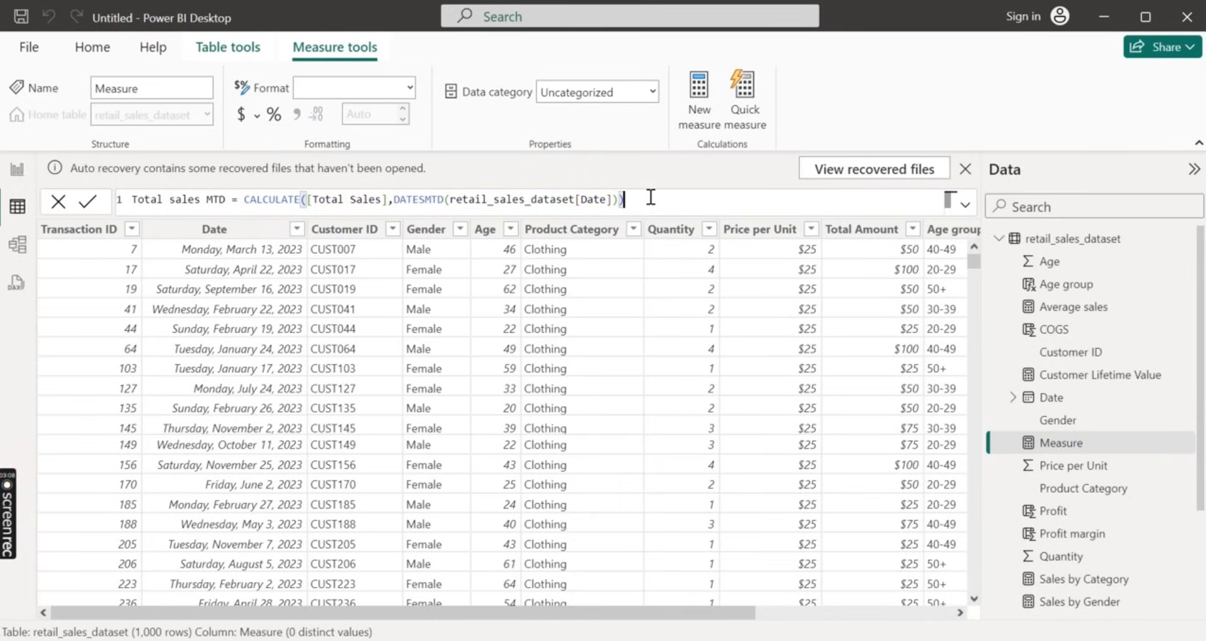
pyautogui.click(94, 204)
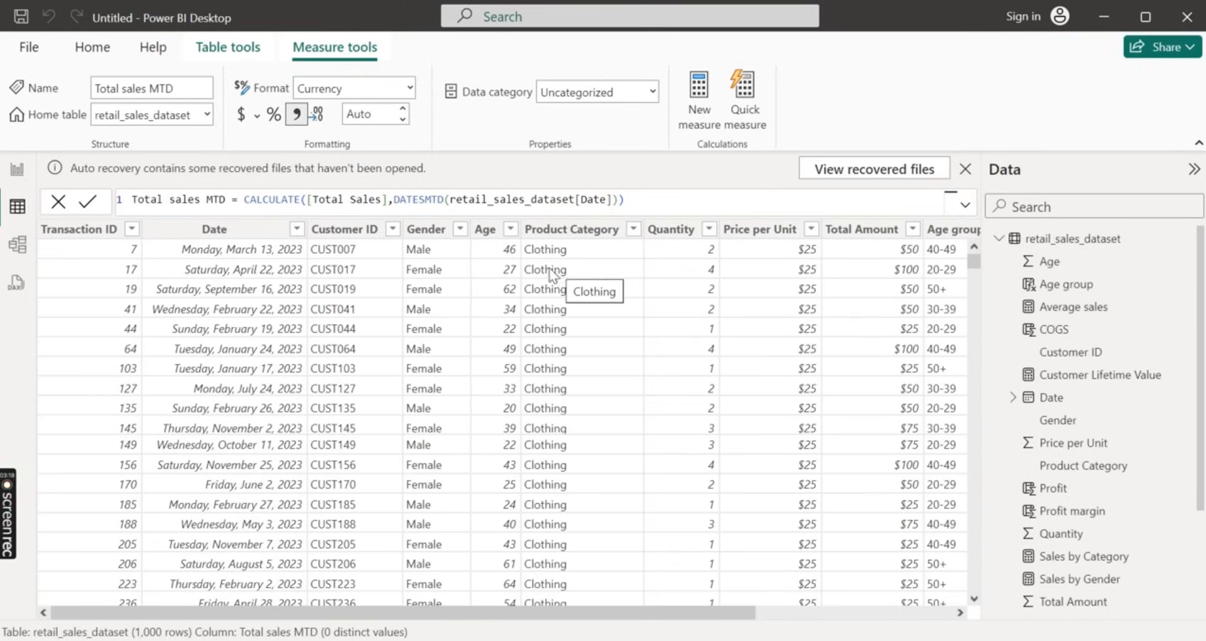
# Create another measure from the copied Total sales last year formula and name it Total sales QTD
pyautogui.click(699, 103)
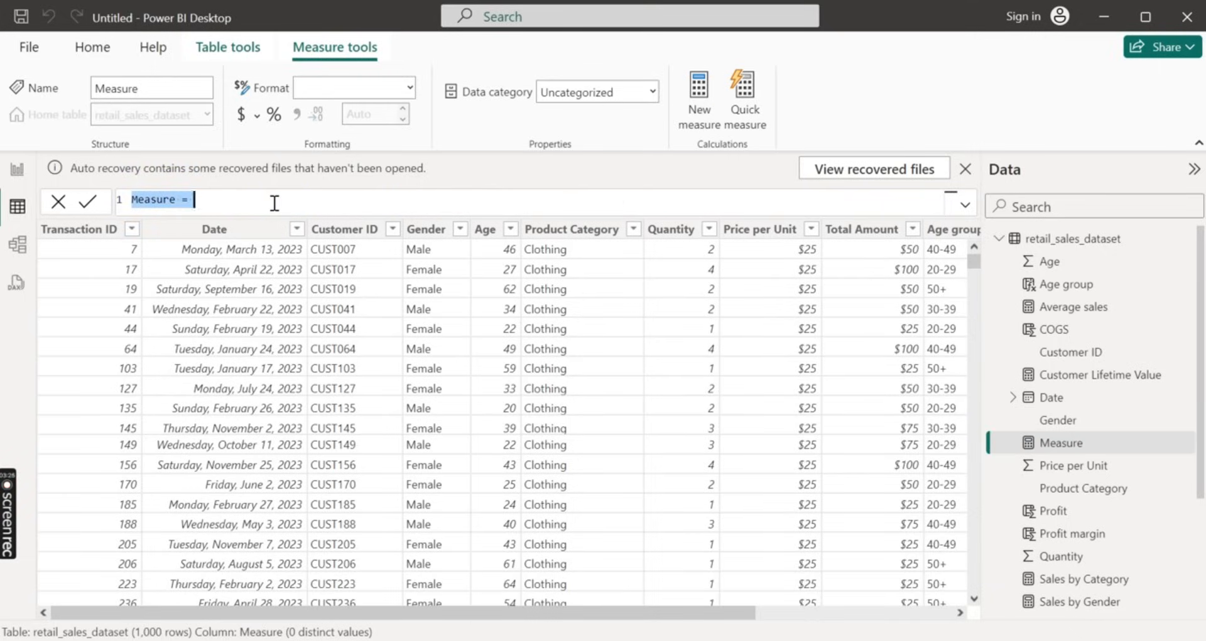
pyautogui.write('Total sales last year = CALCULATE([Total Sales],SAMEPERIODLASTYEAR(retail_sales_dataset[Date]))')
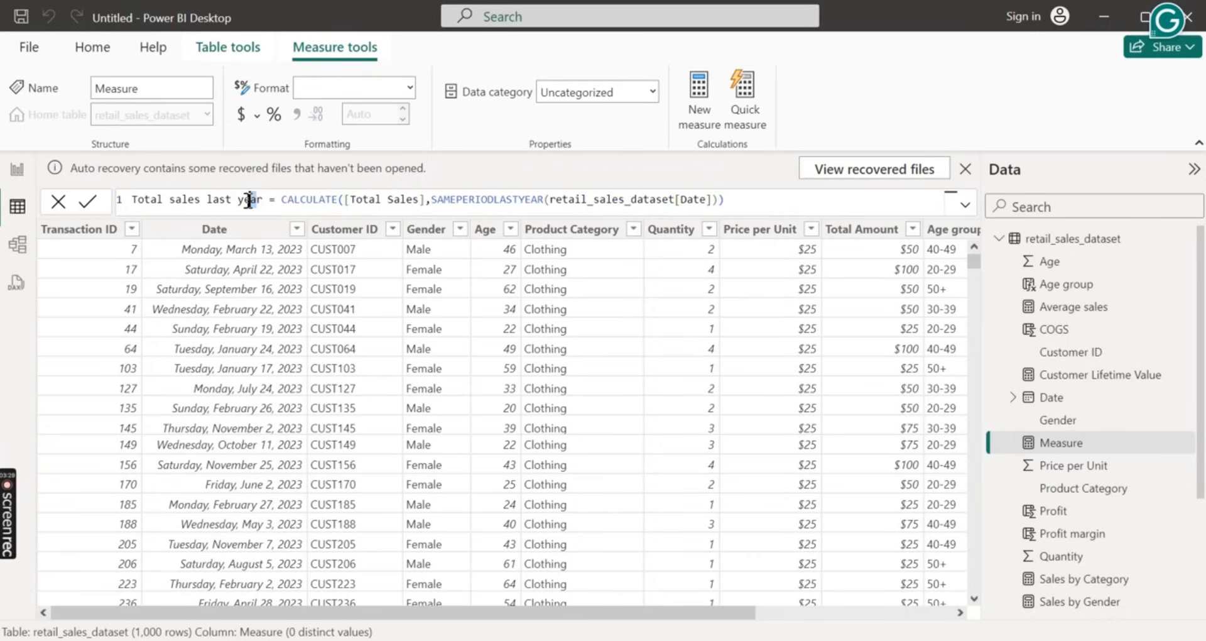
pyautogui.moveTo(249, 200); pyautogui.dragTo(207, 201)
pyautogui.press('BackSpace')
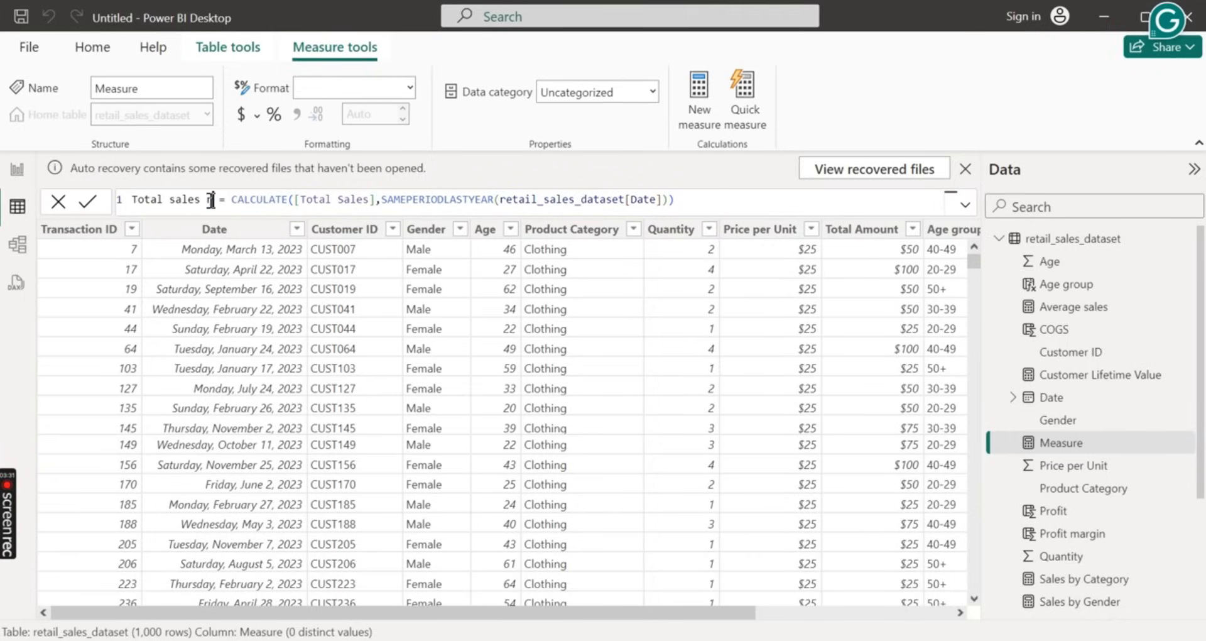
pyautogui.press('BackSpace')
pyautogui.press('BackSpace')
pyautogui.press('BackSpace')
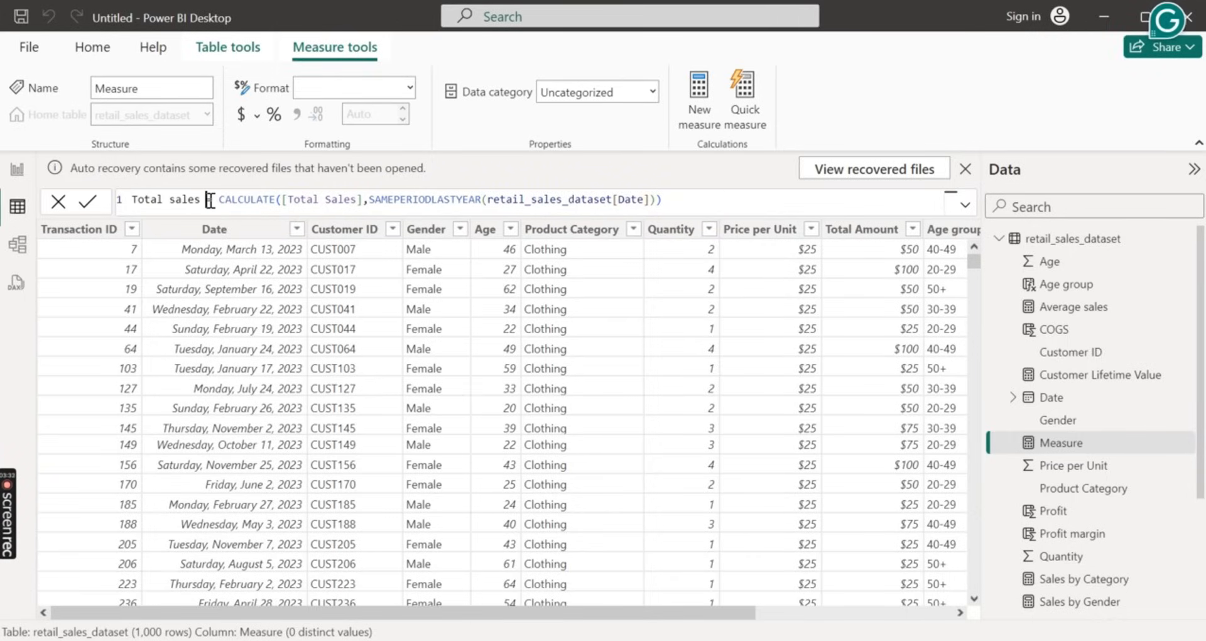
pyautogui.write('QTD')
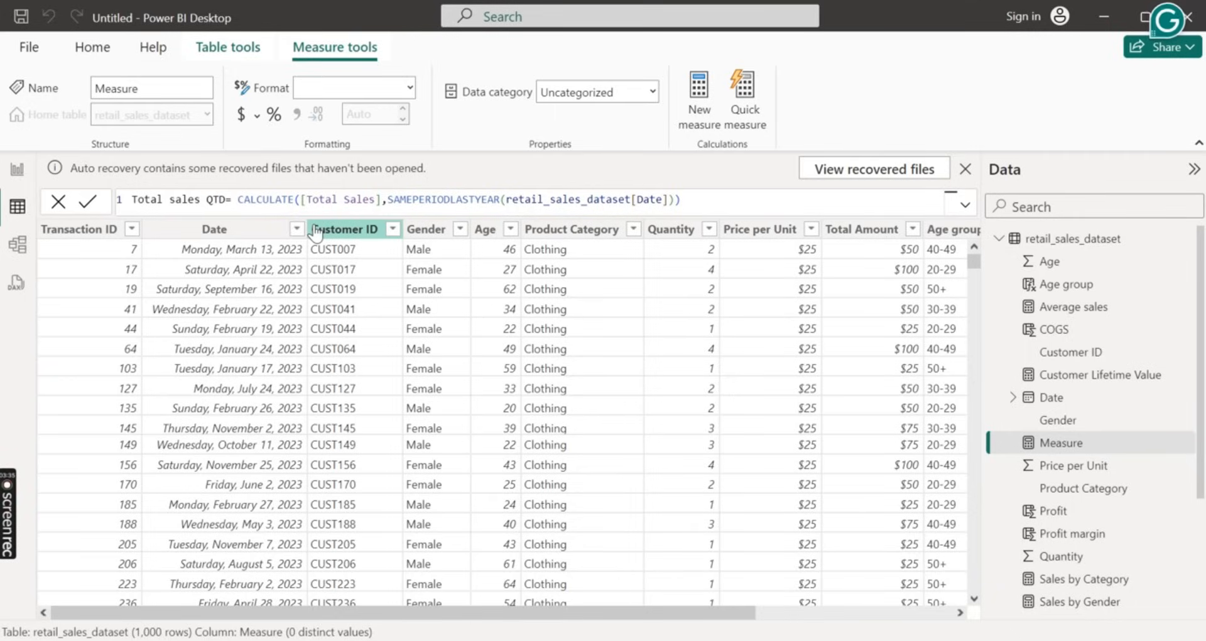
# Replace SAMEPERIODLASTYEAR with DATESQTD in the Total sales QTD formula and commit the measure
pyautogui.click(513, 201)
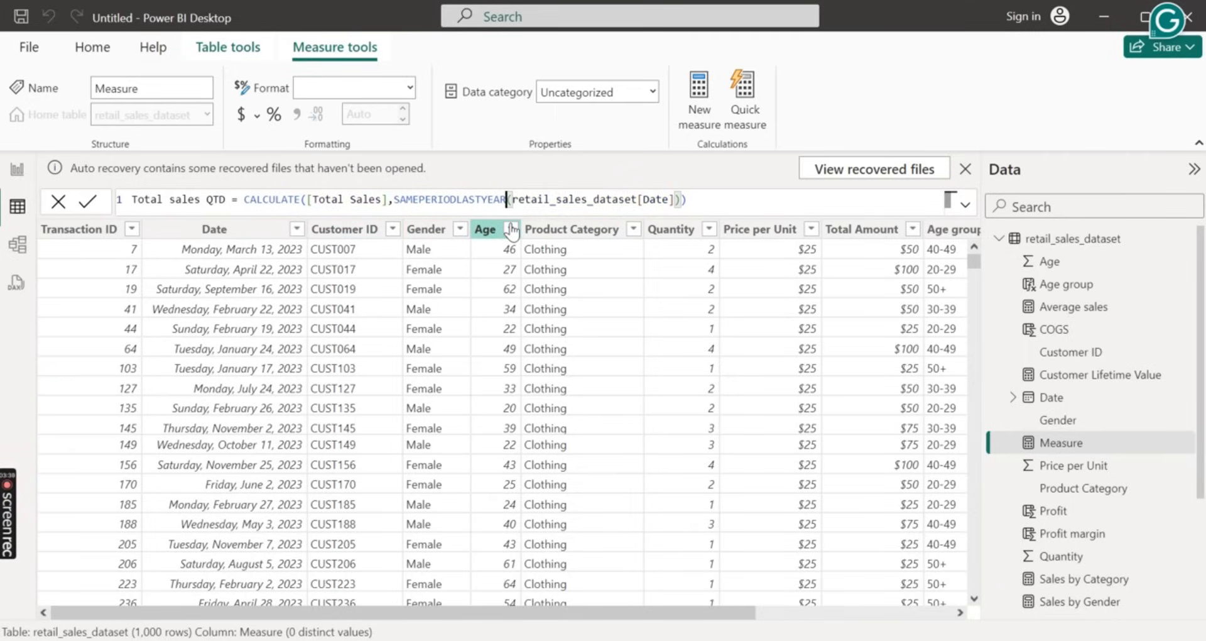
pyautogui.press('BackSpace')
pyautogui.press('BackSpace')
pyautogui.press('BackSpace')
pyautogui.press('BackSpace')
pyautogui.press('BackSpace')
pyautogui.press('BackSpace')
pyautogui.press('BackSpace')
pyautogui.press('BackSpace')
pyautogui.press('BackSpace')
pyautogui.press('BackSpace')
pyautogui.press('BackSpace')
pyautogui.press('BackSpace')
pyautogui.press('BackSpace')
pyautogui.press('BackSpace')
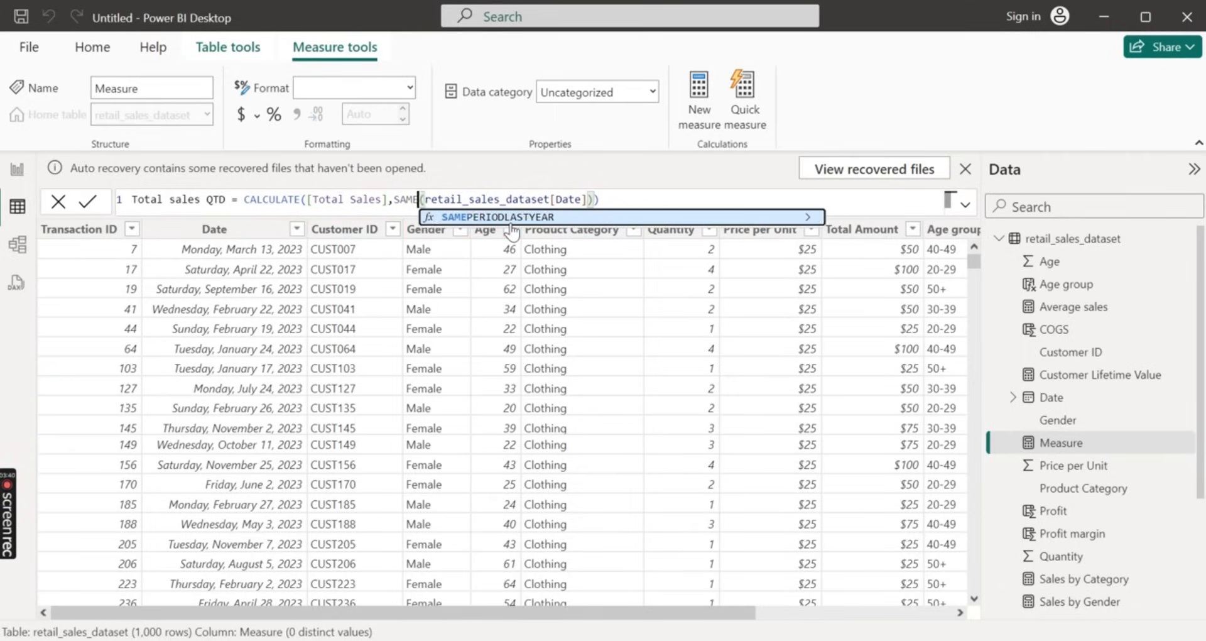
pyautogui.press('BackSpace')
pyautogui.press('BackSpace')
pyautogui.press('BackSpace')
pyautogui.press('BackSpace')
pyautogui.write('DEA')
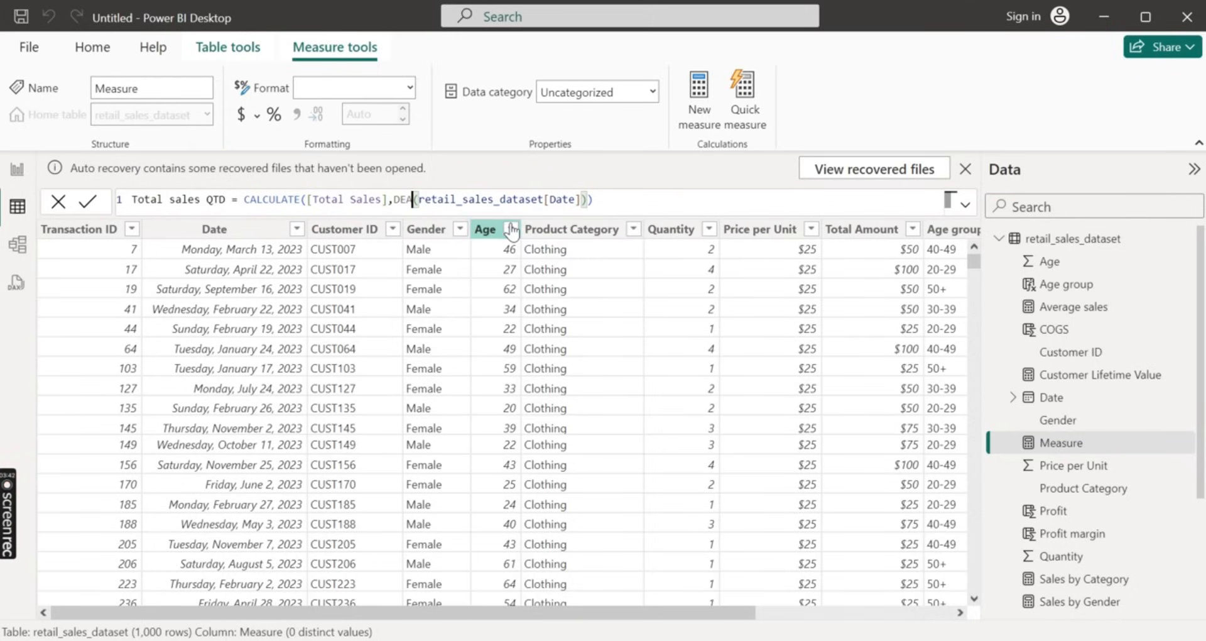
pyautogui.press('BackSpace')
pyautogui.press('BackSpace')
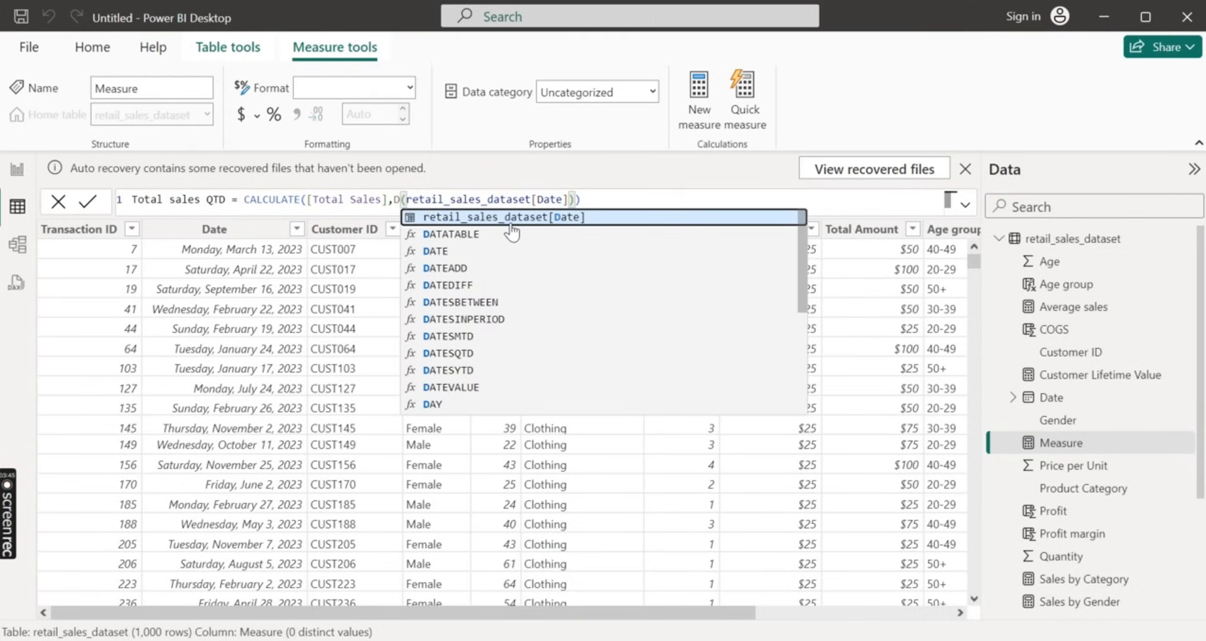
pyautogui.write('ATES')
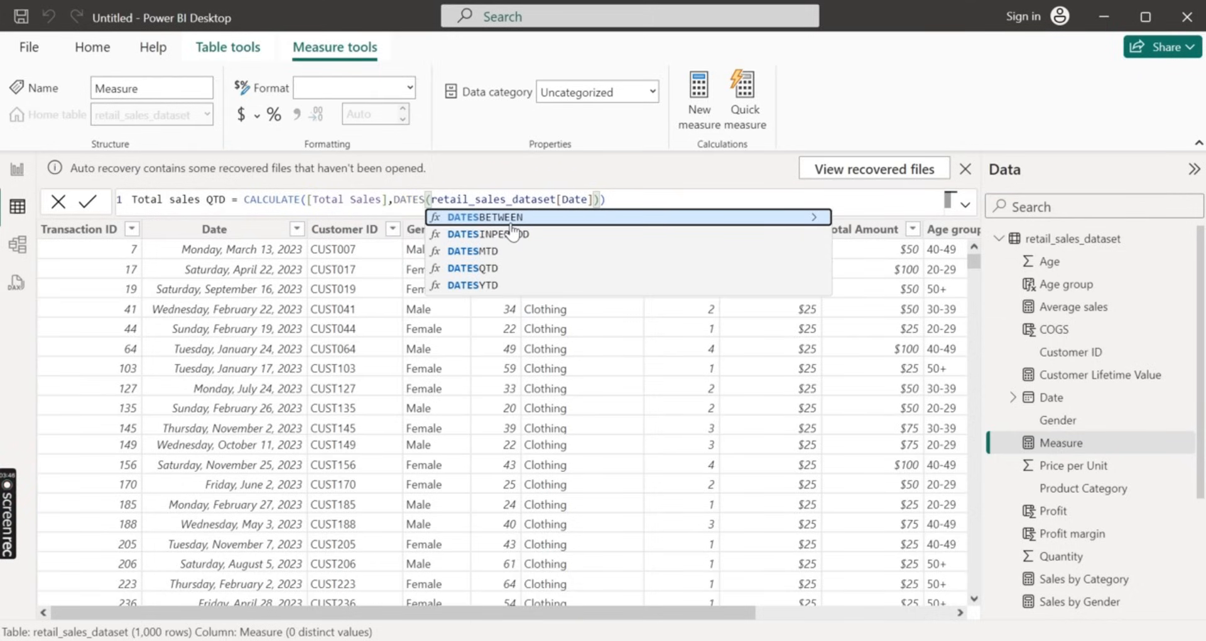
pyautogui.click(504, 268)
pyautogui.click(648, 200)
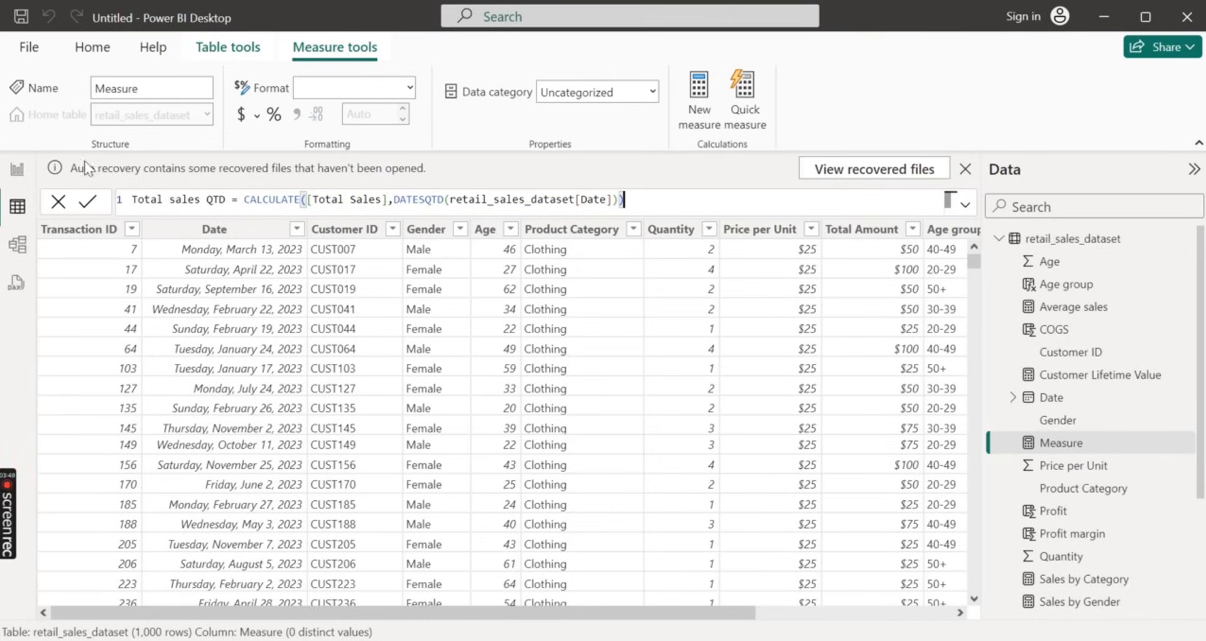
pyautogui.click(86, 205)
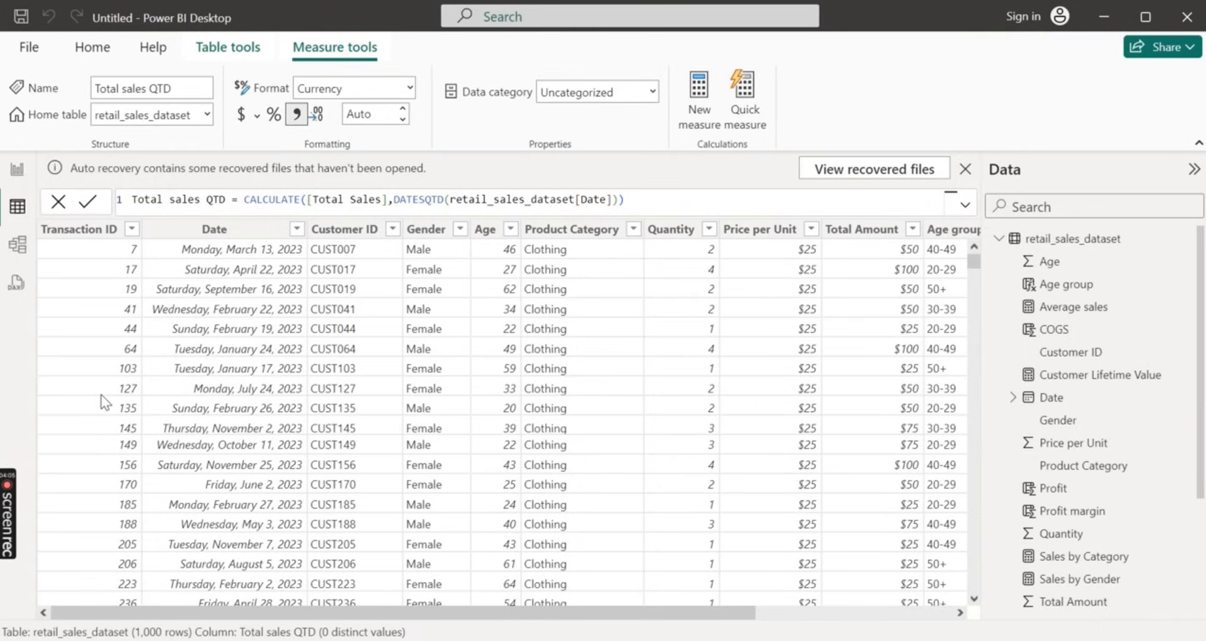
# Review the rows of retail_sales_dataset and its list of columns and measures
pyautogui.scroll(-7, 262, 455)
pyautogui.scroll(-20, 262, 455)
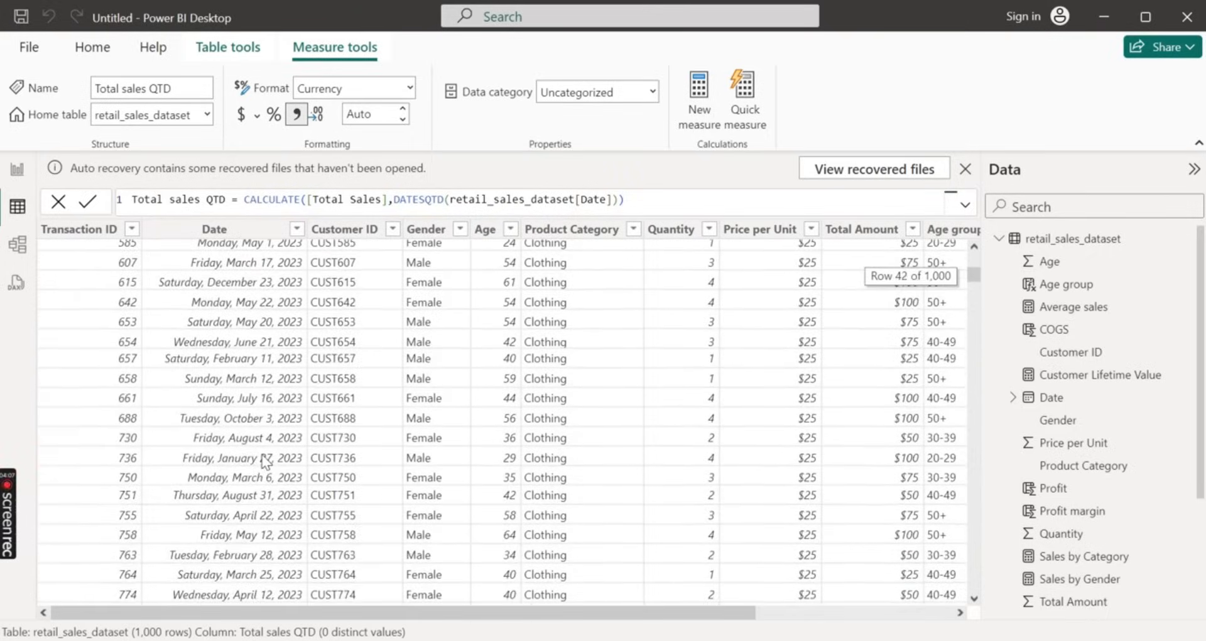
pyautogui.scroll(-9, 262, 455)
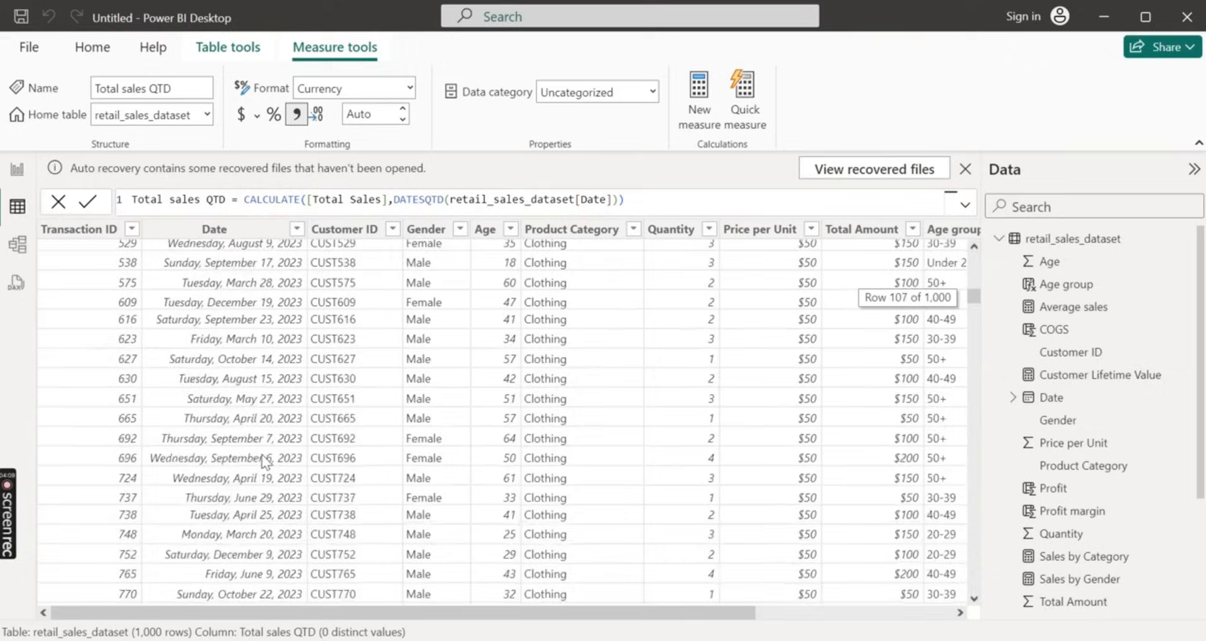
pyautogui.scroll(-7, 265, 461)
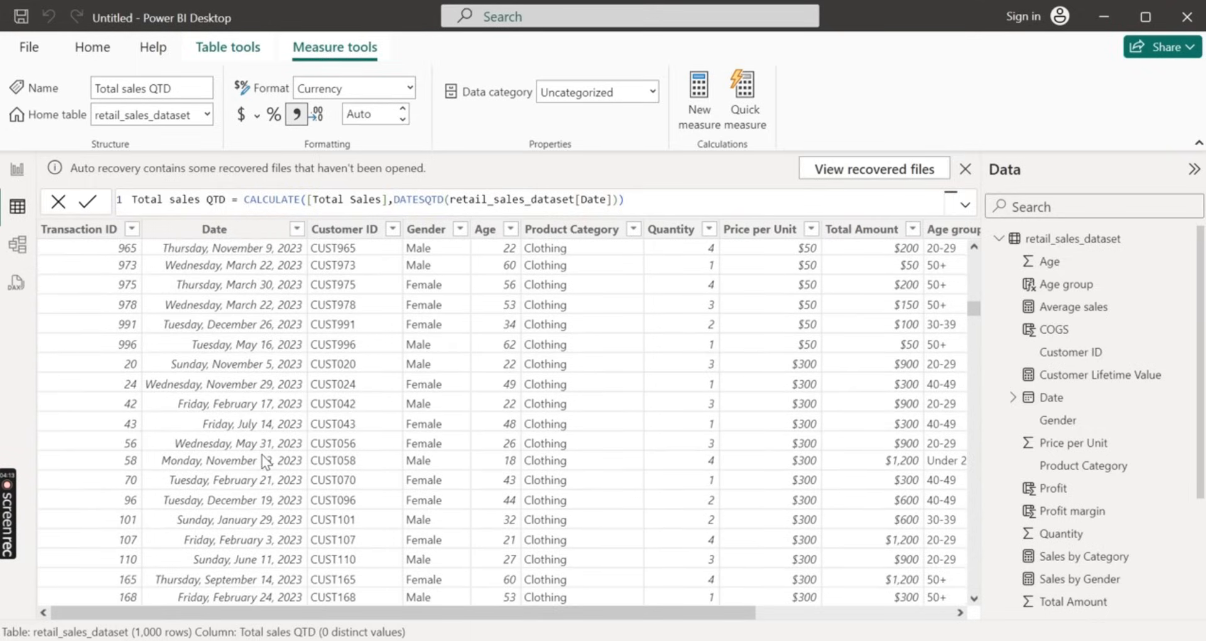
pyautogui.scroll(-6, 353, 414)
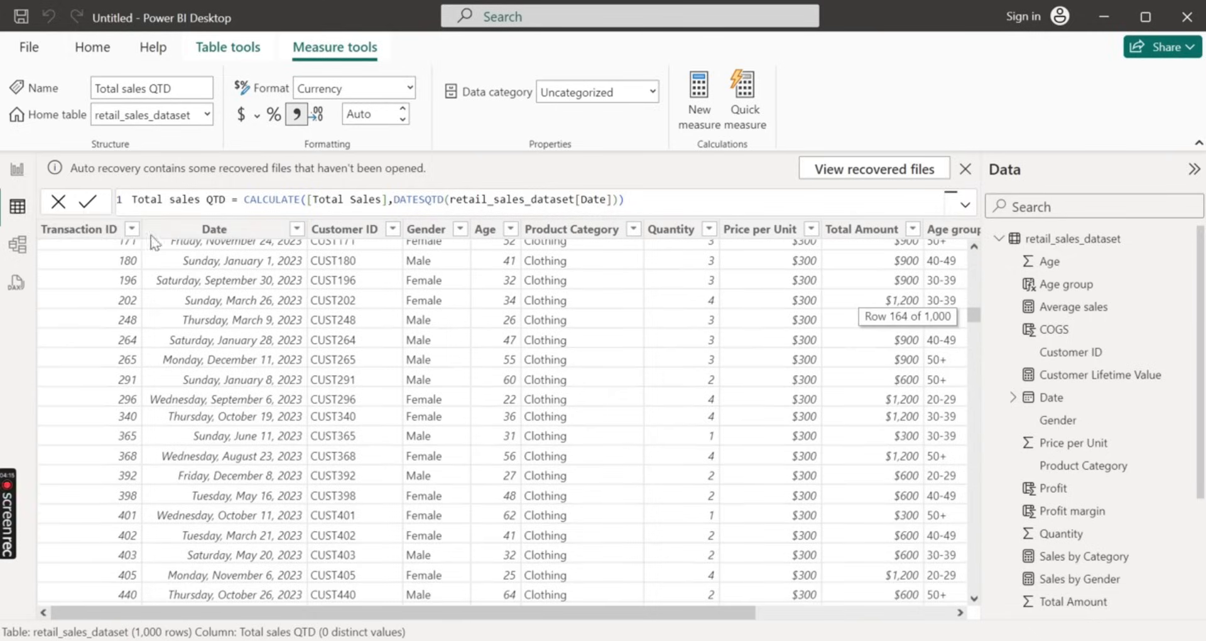
pyautogui.scroll(-3, 1145, 456)
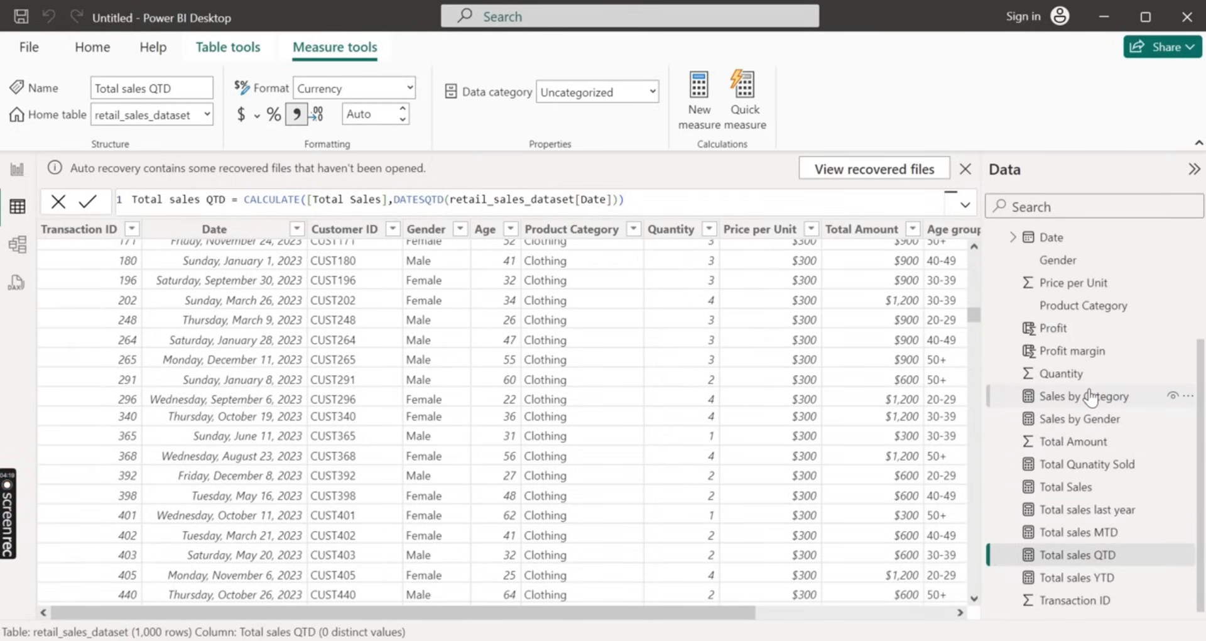
pyautogui.scroll(3, 1062, 320)
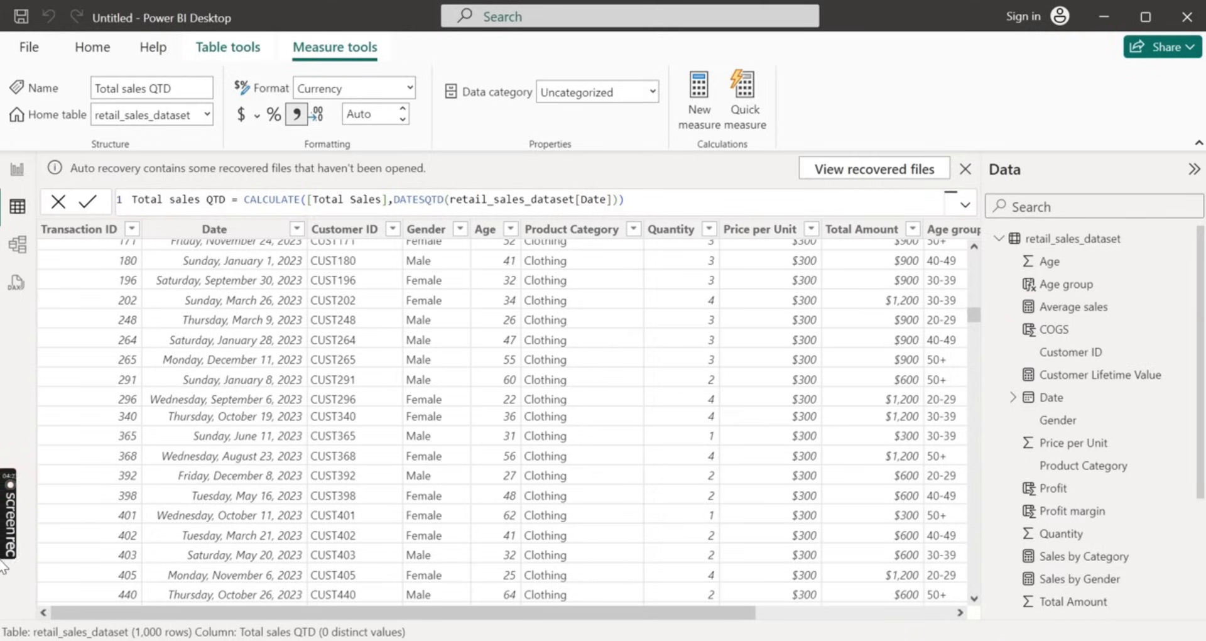
pyautogui.moveTo(5, 521)
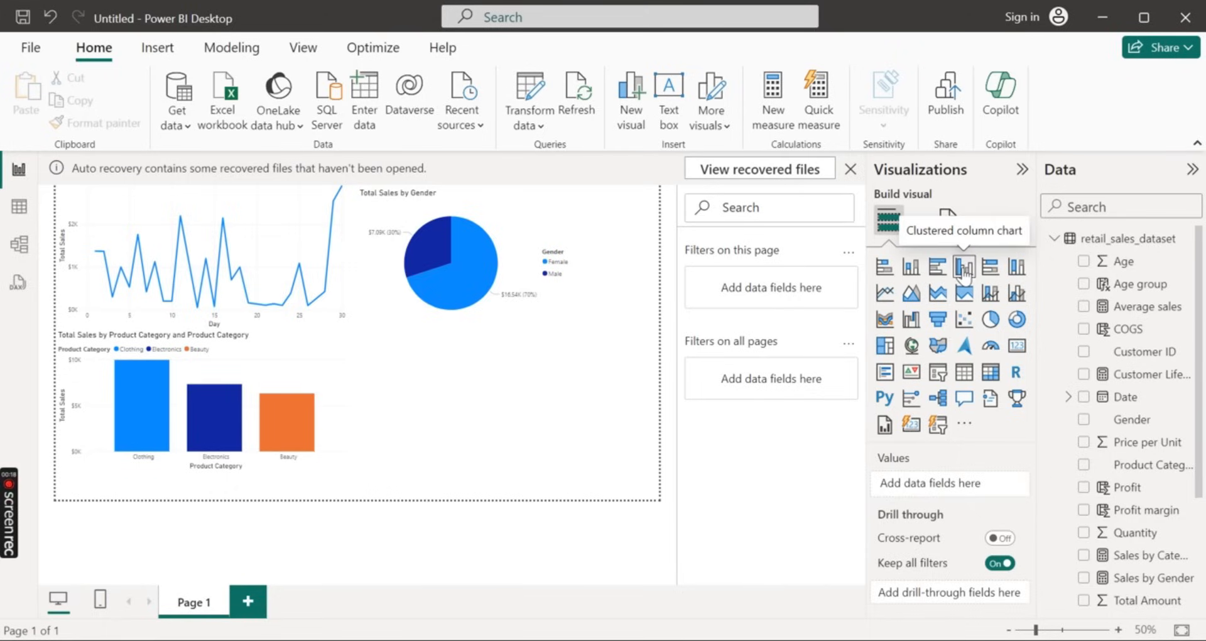
# Add a clustered column chart with Age group on the X-axis and the count of Customer ID on the Y-axis, and enlarge it
pyautogui.click(965, 271)
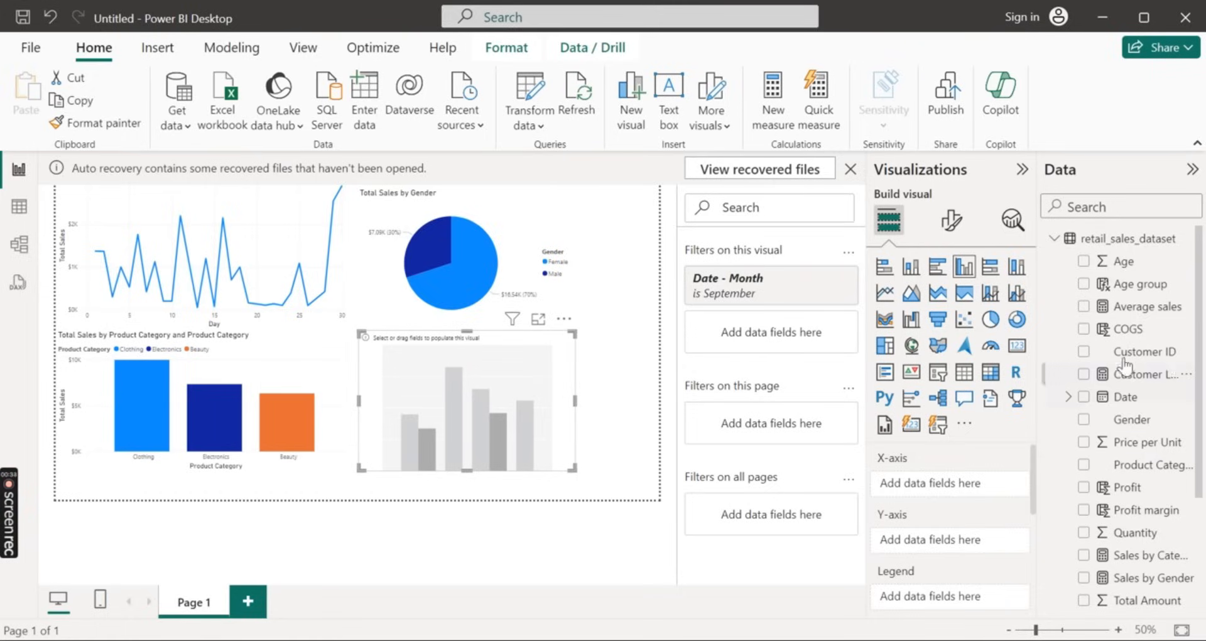
pyautogui.moveTo(1128, 286); pyautogui.dragTo(935, 487)
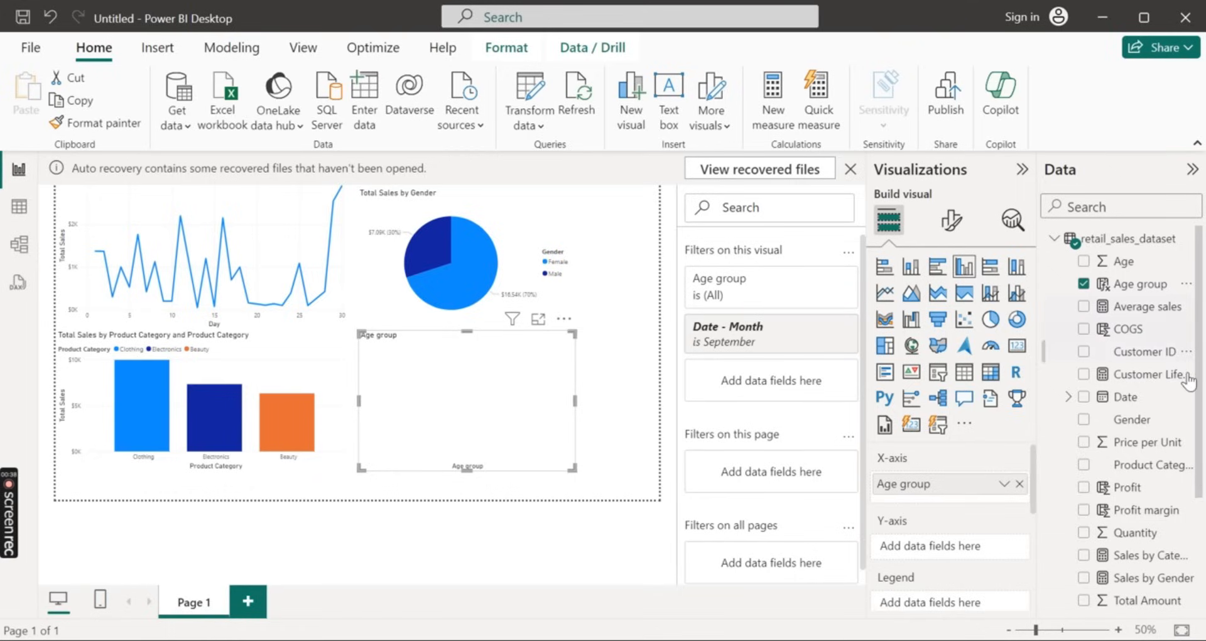
pyautogui.moveTo(1158, 352); pyautogui.dragTo(986, 553)
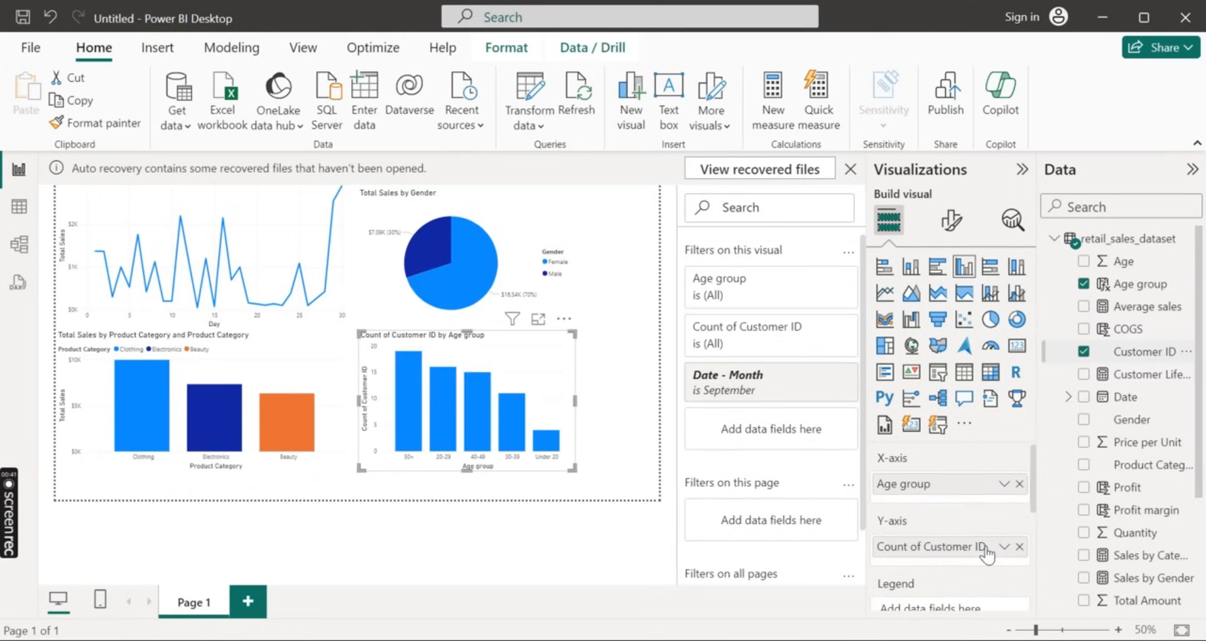
pyautogui.moveTo(573, 468); pyautogui.dragTo(641, 496)
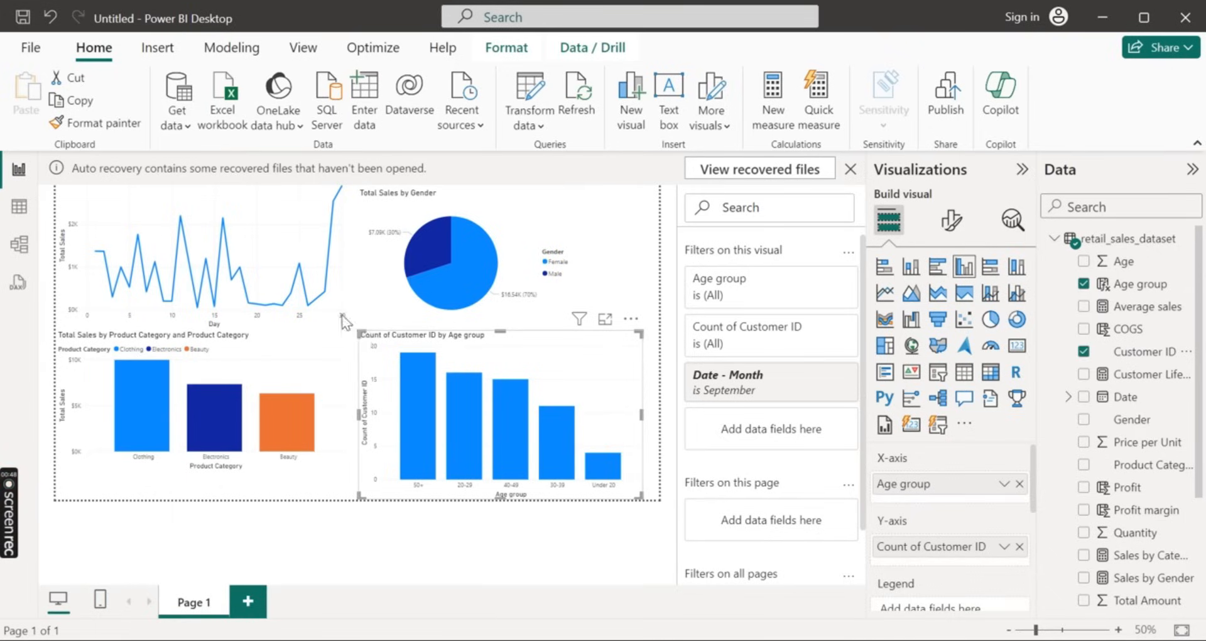
pyautogui.moveTo(362, 333); pyautogui.dragTo(257, 236)
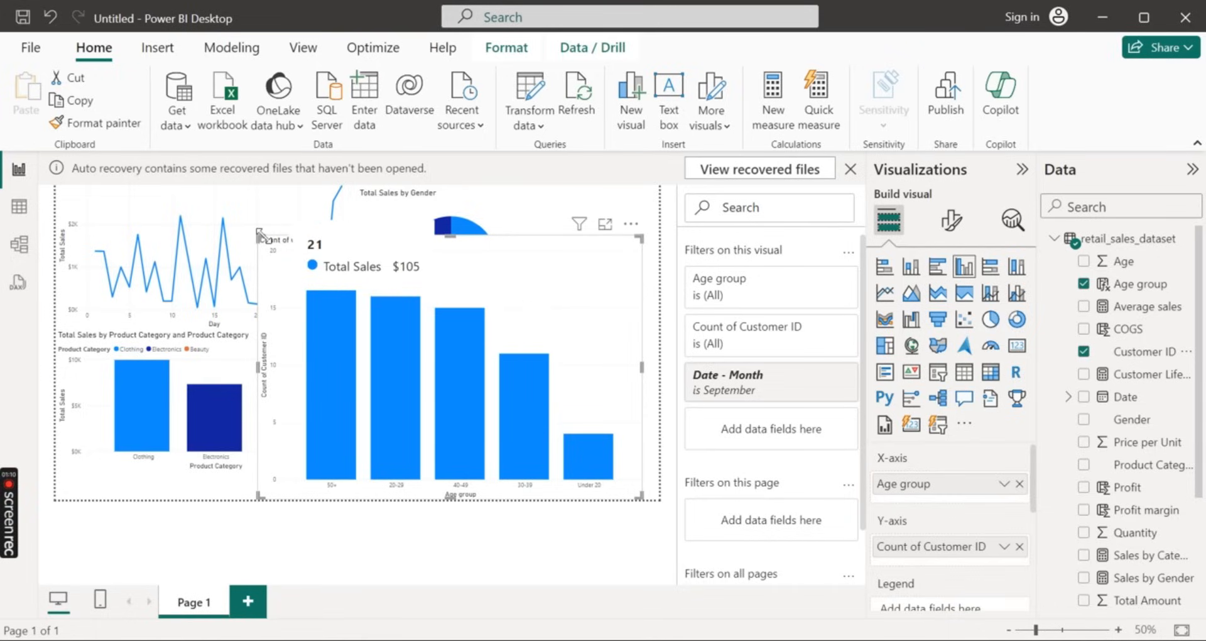
pyautogui.moveTo(270, 239); pyautogui.dragTo(358, 331)
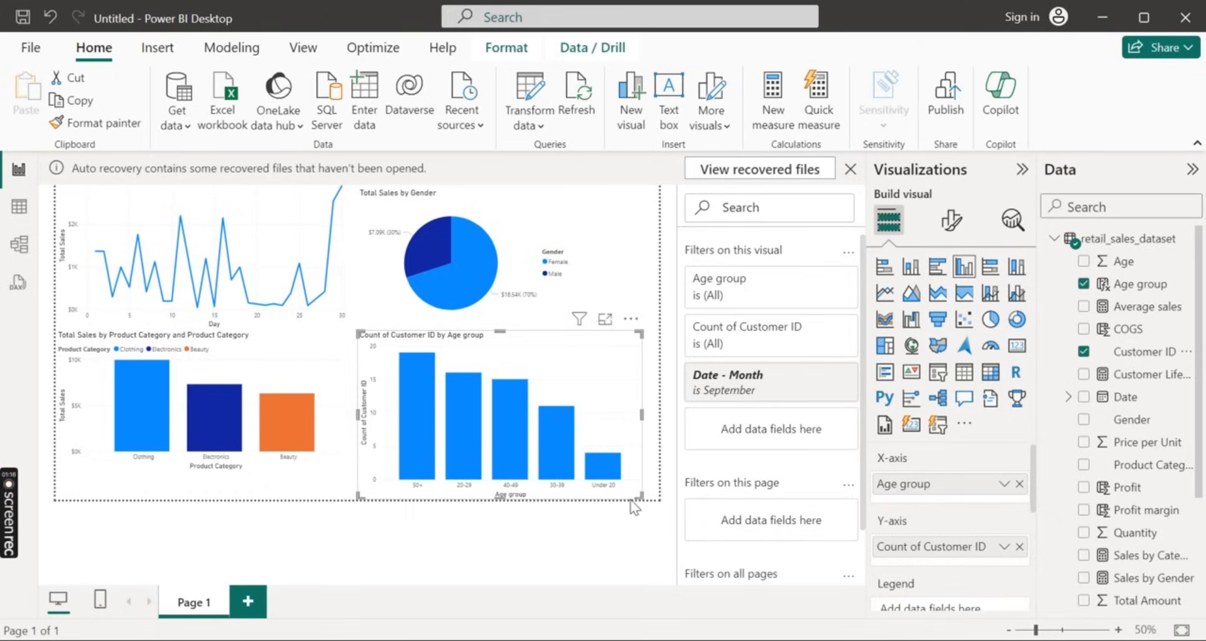
pyautogui.click(276, 484)
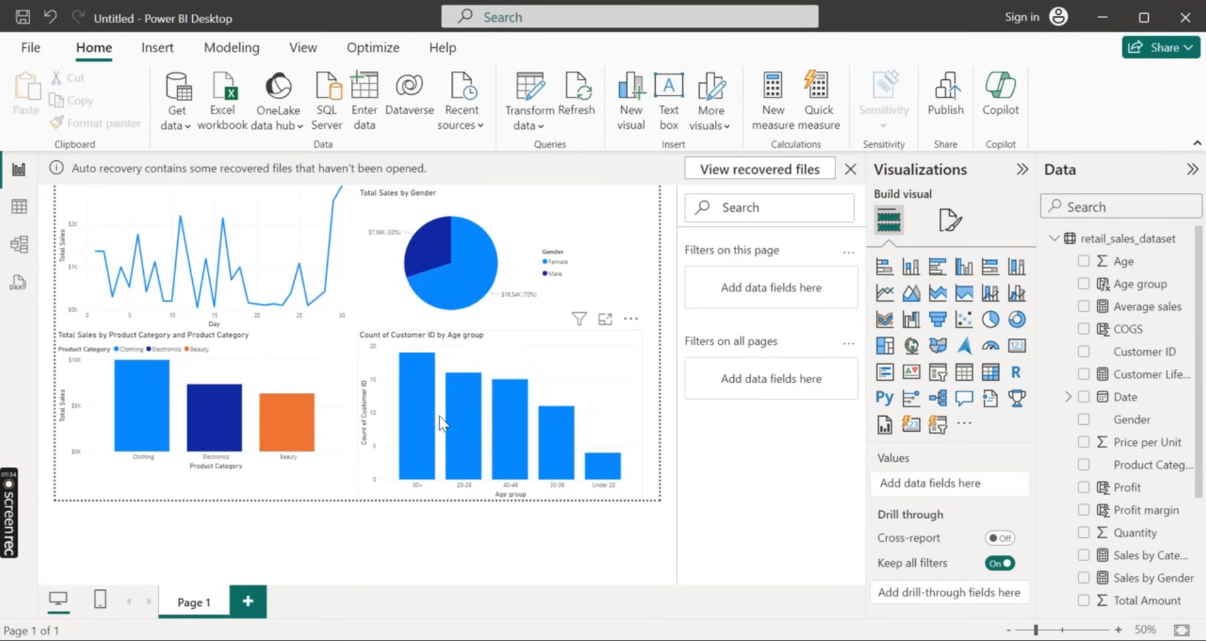
pyautogui.click(559, 367)
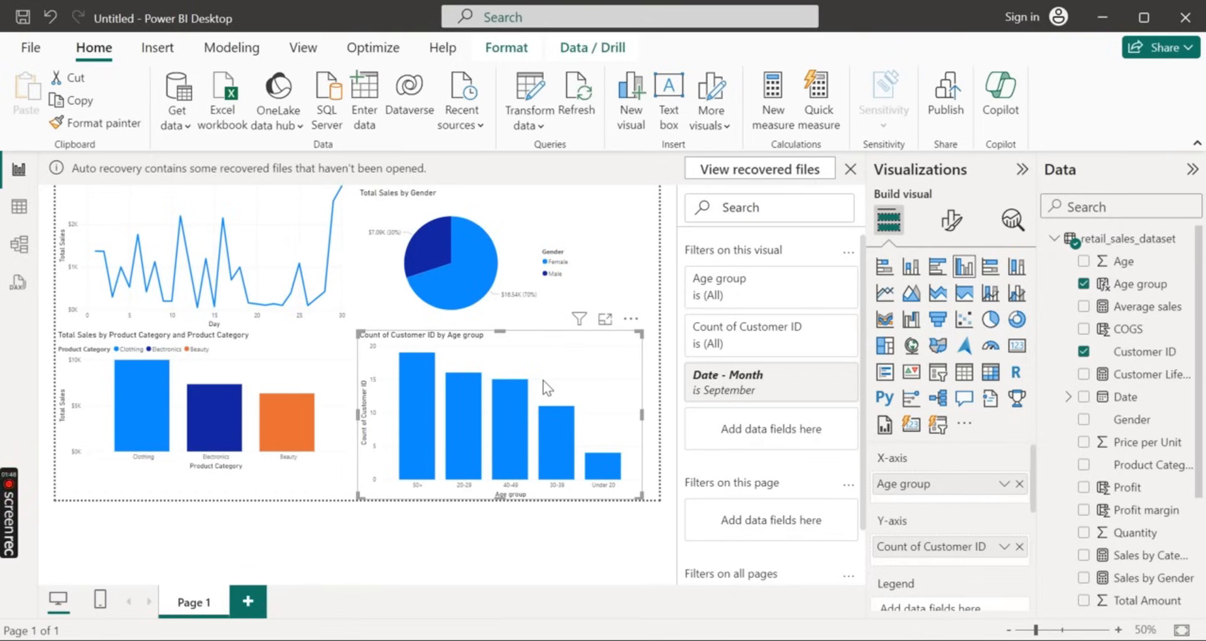
pyautogui.click(320, 368)
pyautogui.click(369, 498)
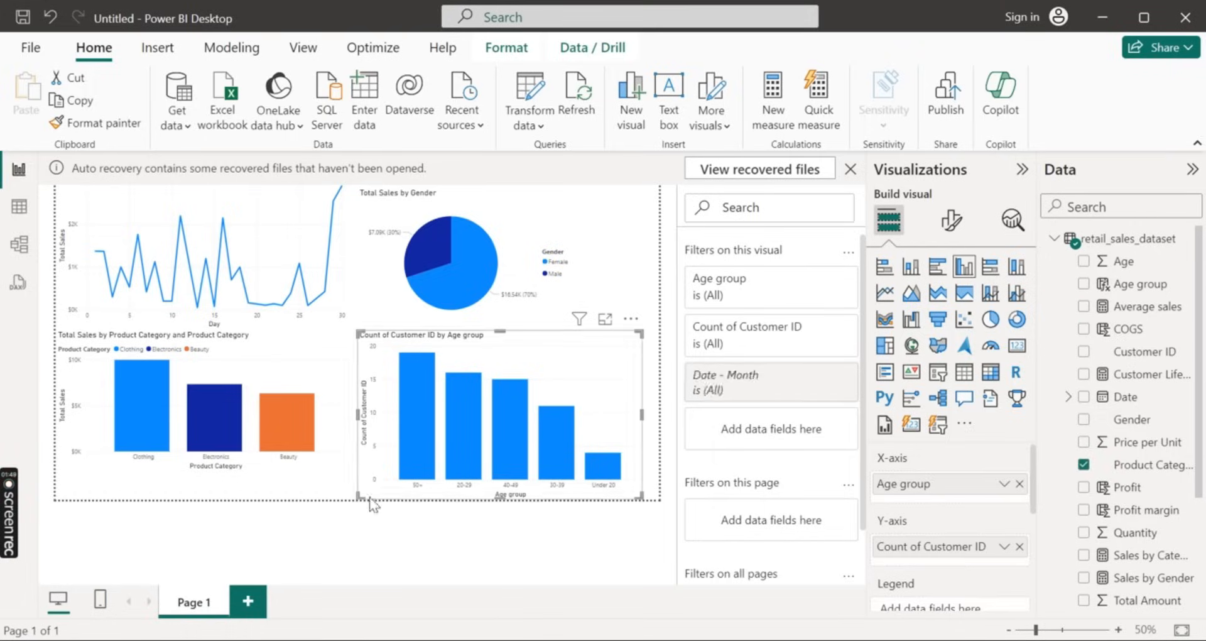
# On a new report page, build an enlarged stacked column chart with Age group on the X-axis and Total Sales on the Y-axis
pyautogui.click(243, 604)
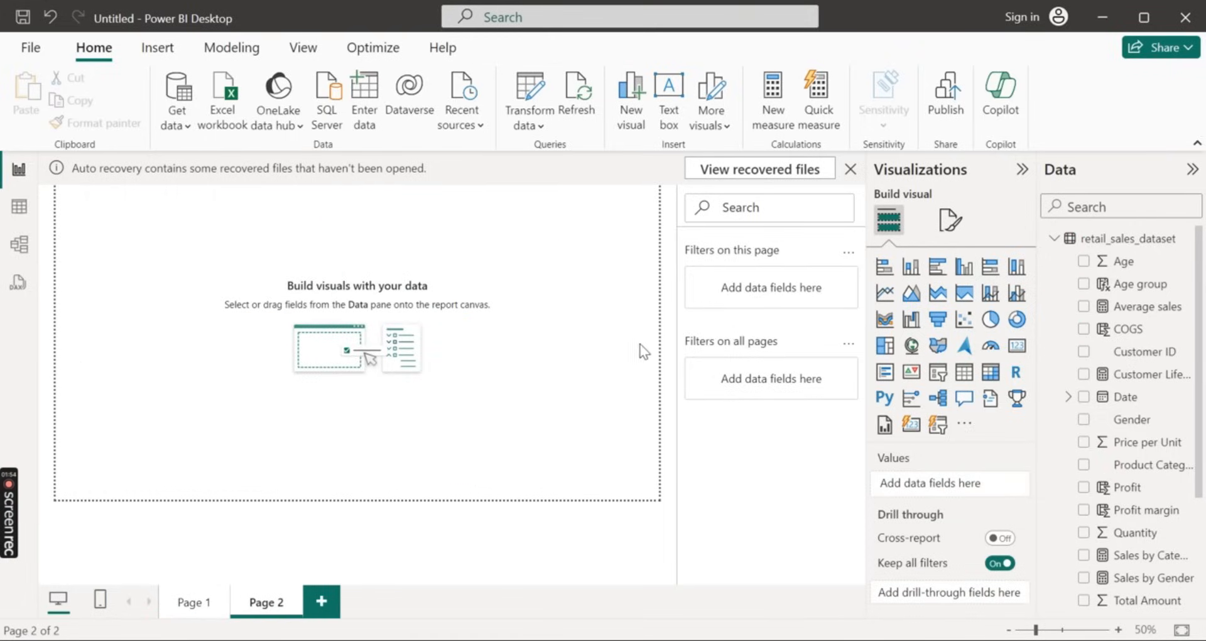
pyautogui.click(912, 267)
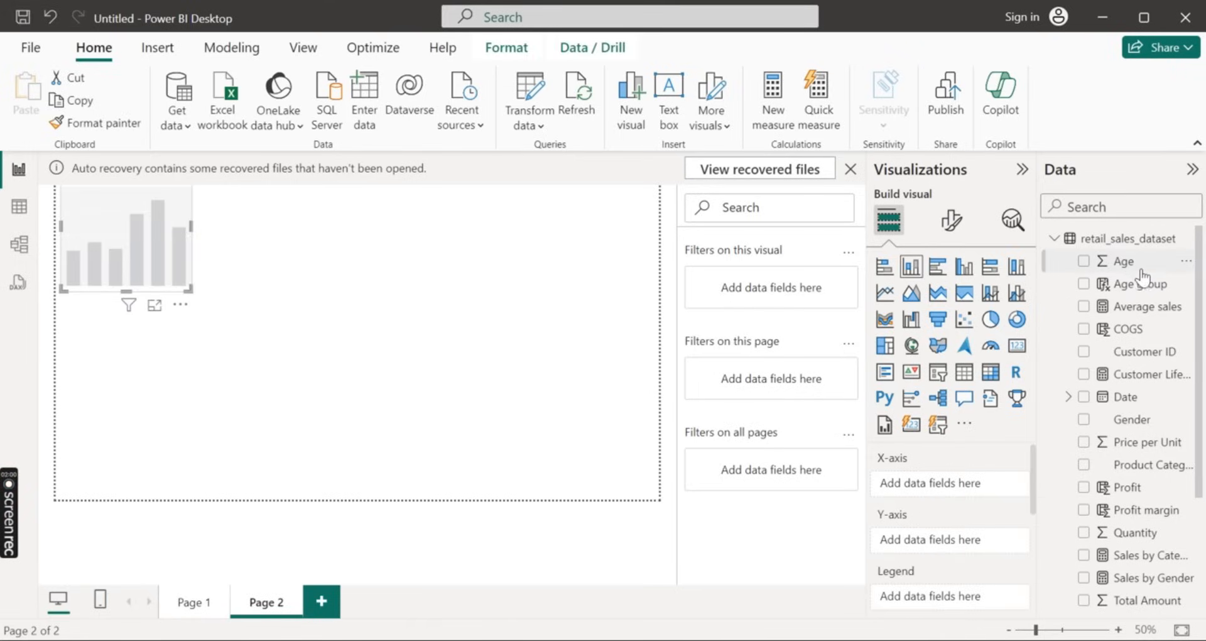
pyautogui.moveTo(1151, 283); pyautogui.dragTo(967, 482)
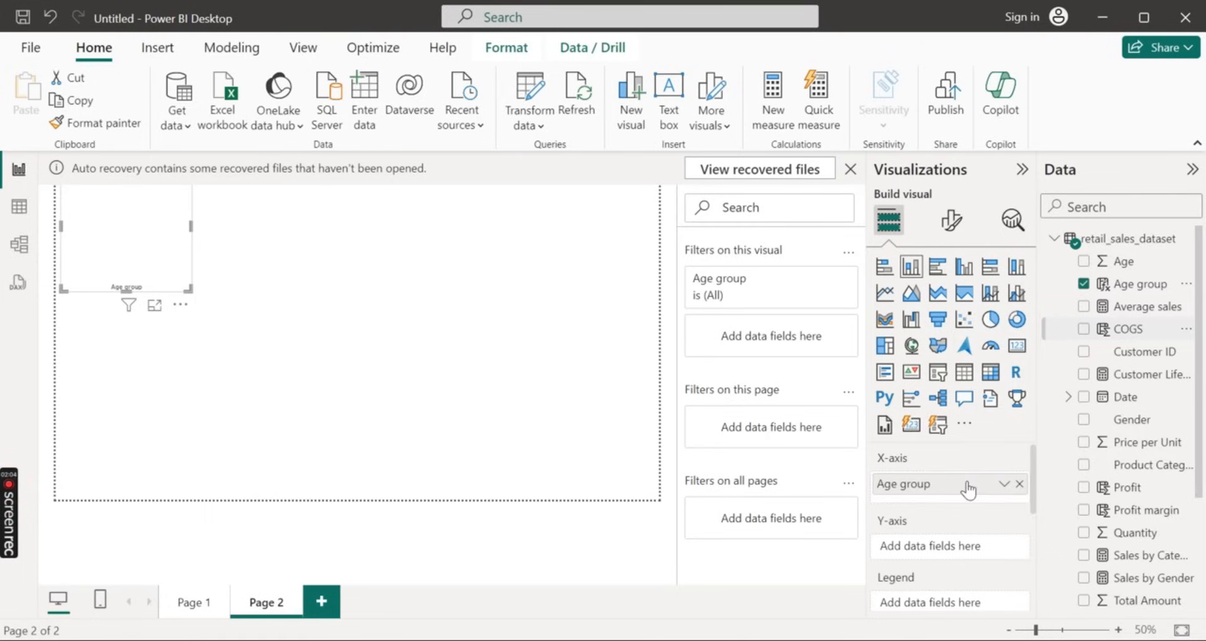
pyautogui.scroll(-3, 1075, 547)
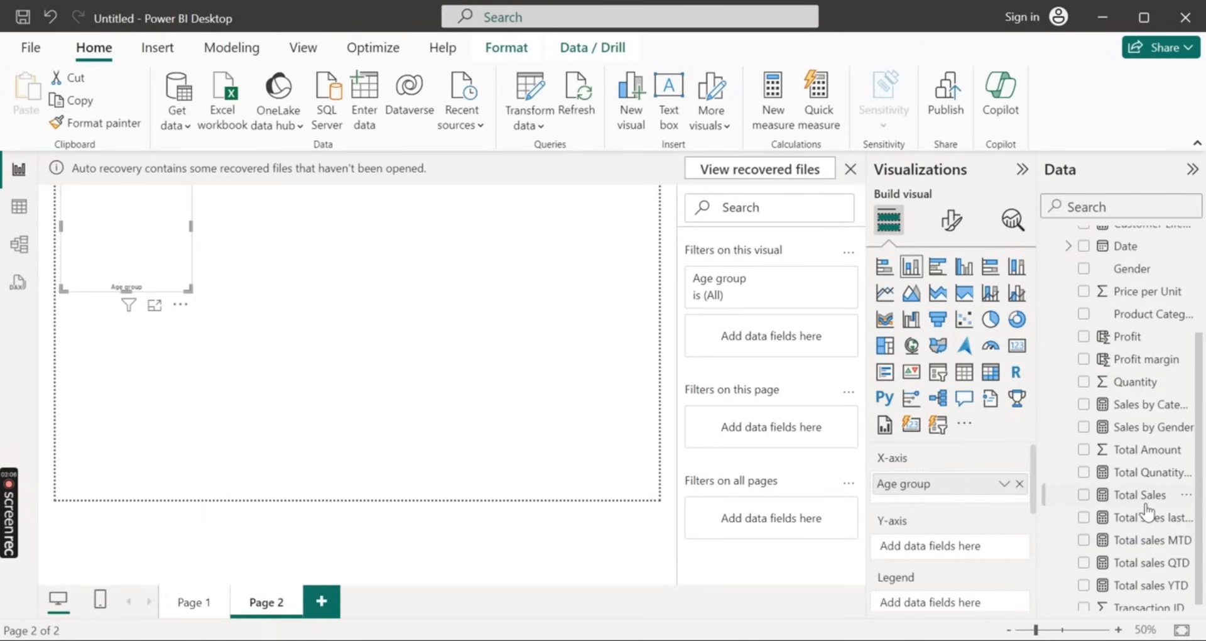
pyautogui.moveTo(1147, 503); pyautogui.dragTo(986, 555)
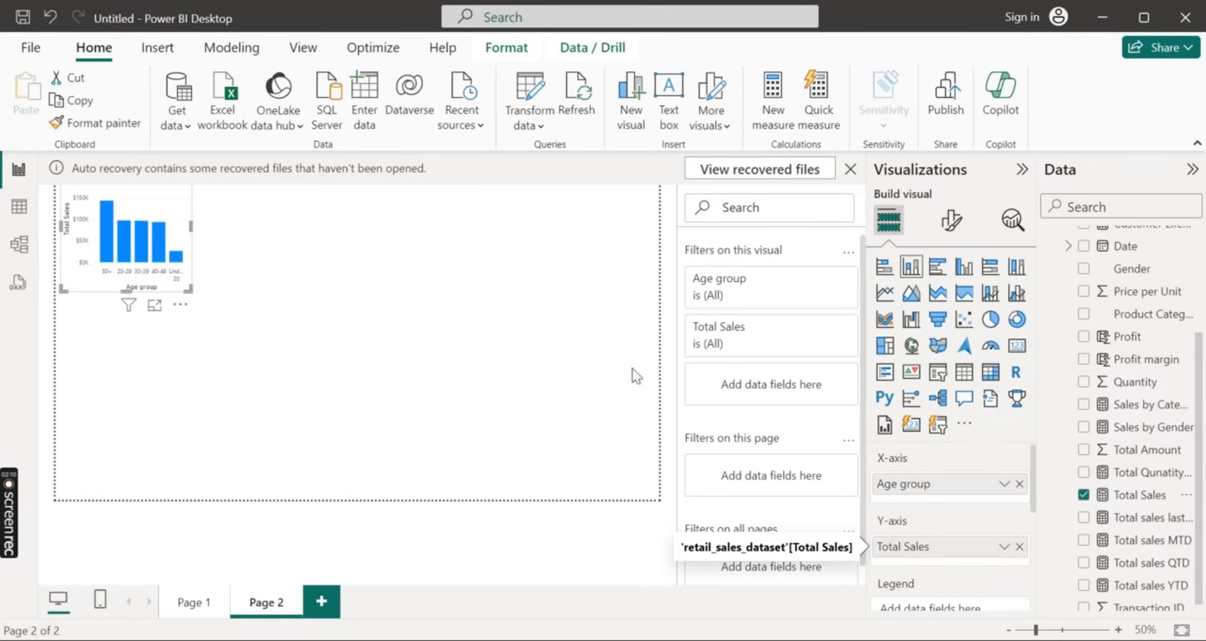
pyautogui.moveTo(190, 290); pyautogui.dragTo(476, 454)
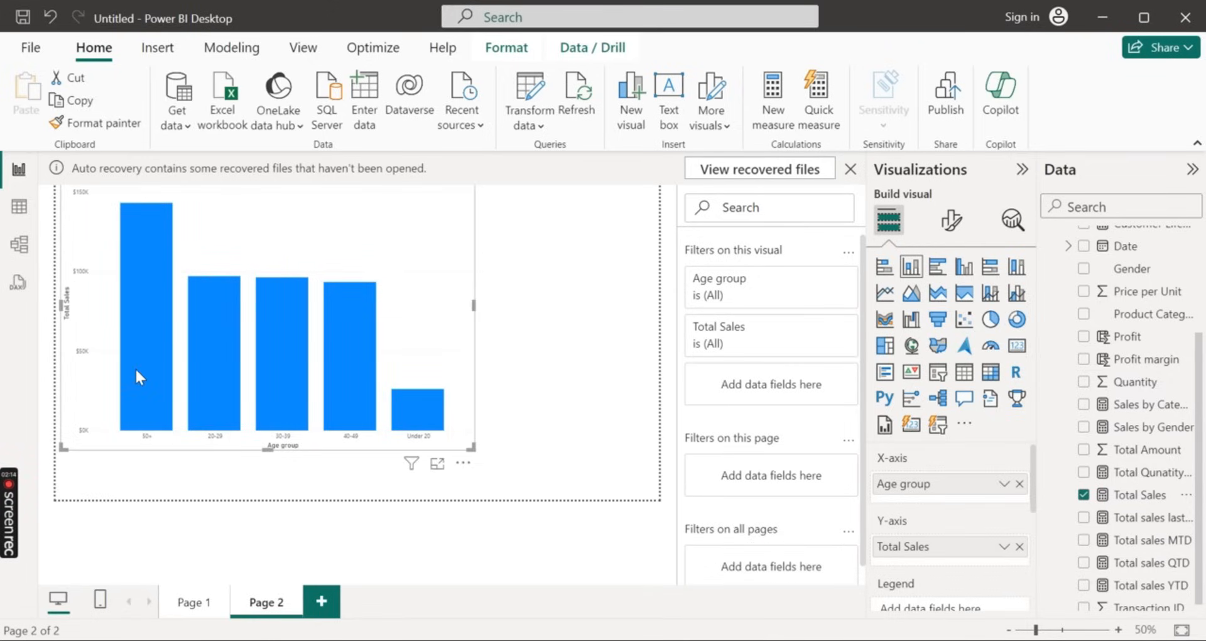
# Inspect the total sales of each age group in the stacked column chart and reduce the chart's size
pyautogui.moveTo(139, 375)
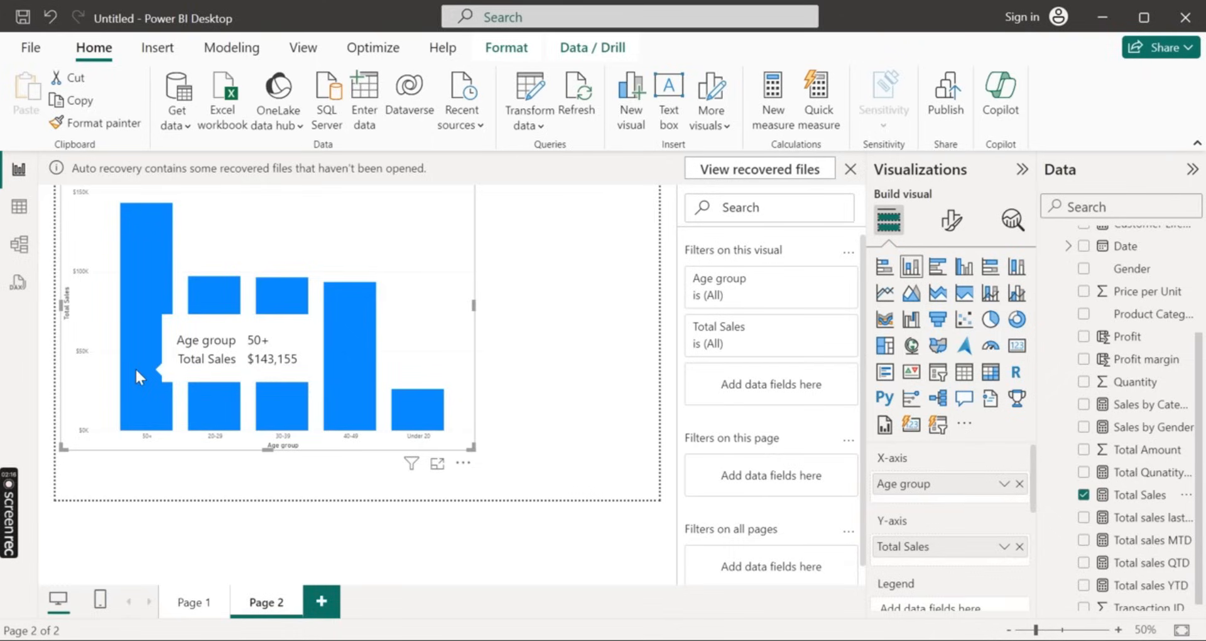
pyautogui.moveTo(214, 386)
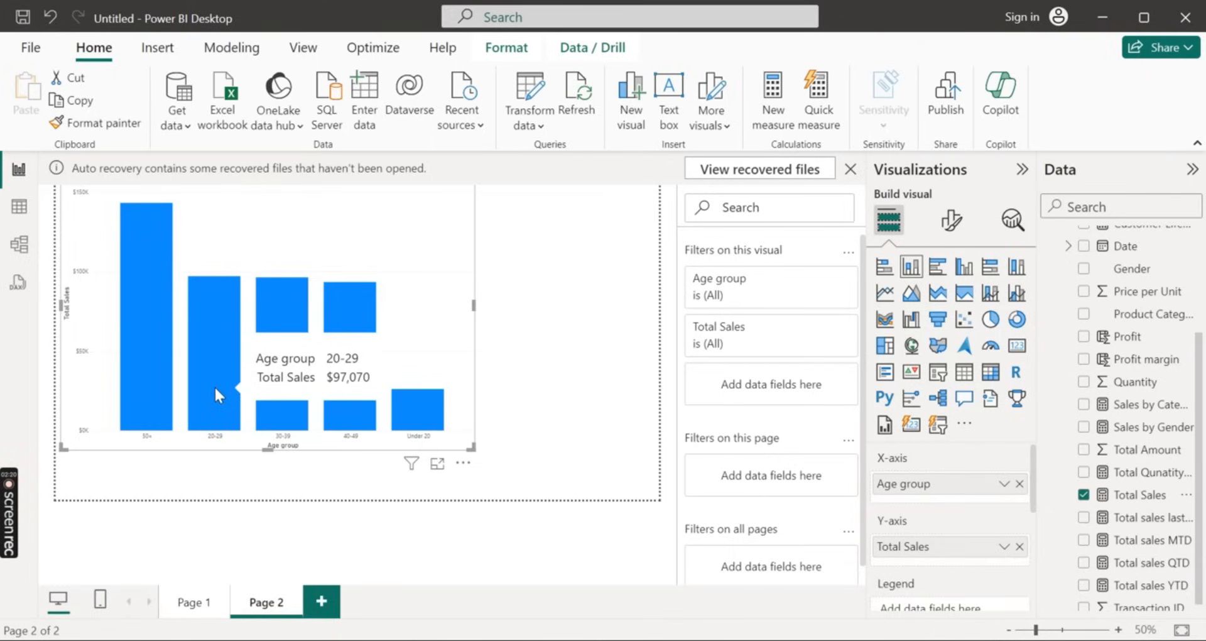
pyautogui.moveTo(272, 375)
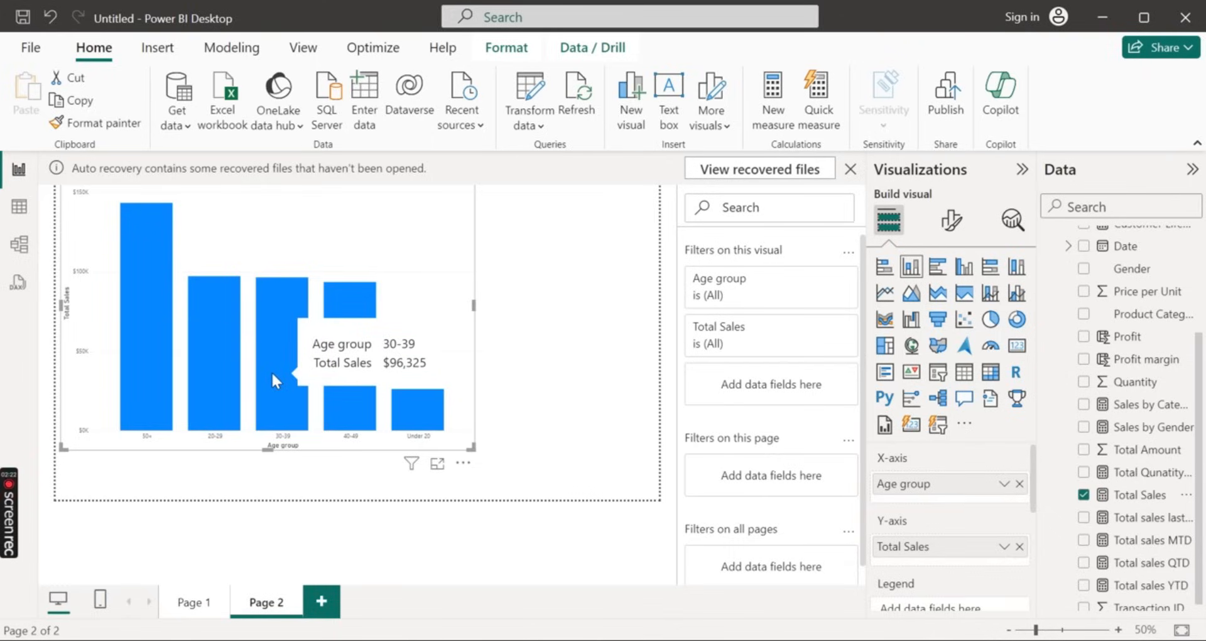
pyautogui.moveTo(338, 377)
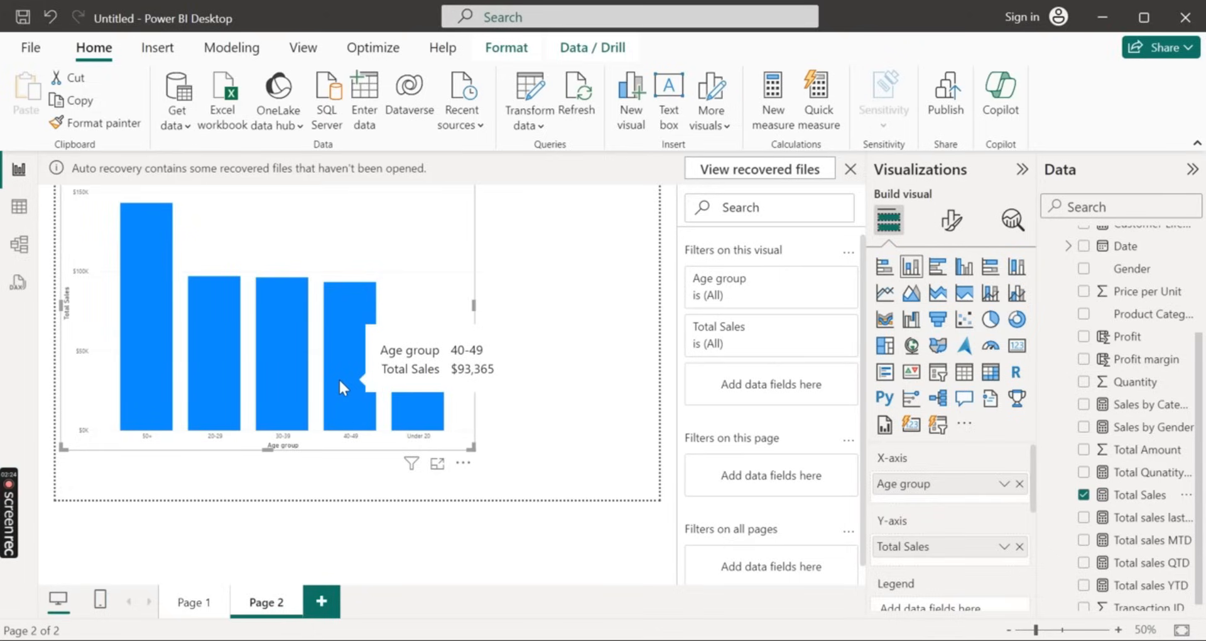
pyautogui.moveTo(413, 406)
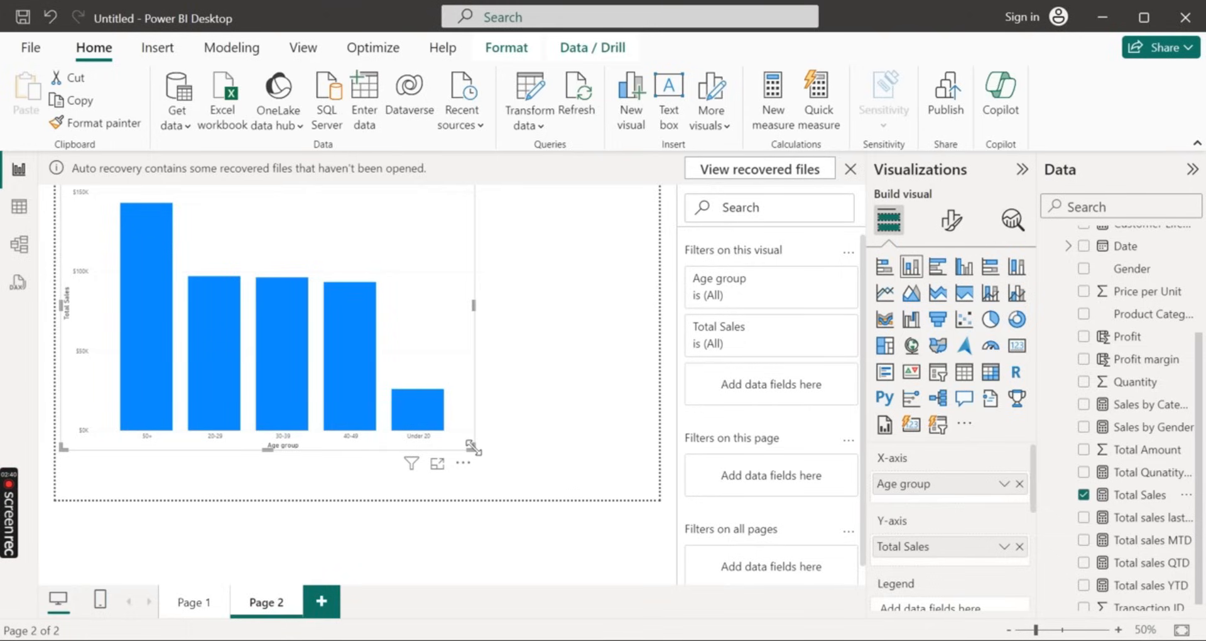
pyautogui.moveTo(473, 448); pyautogui.dragTo(312, 370)
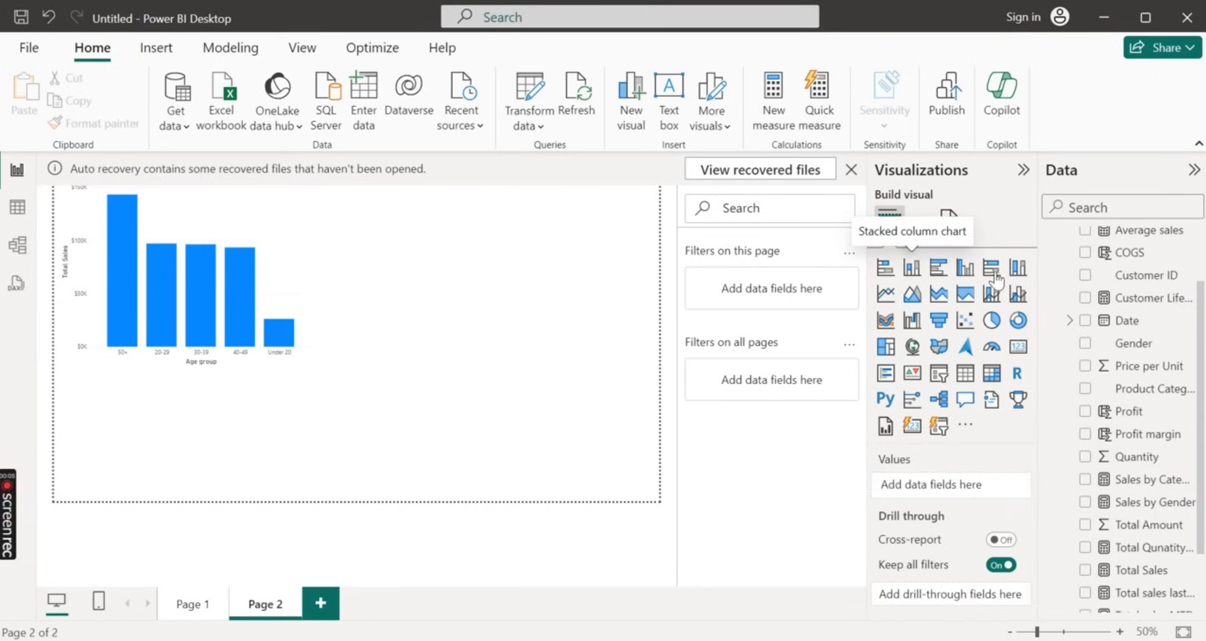
# Add a stacked column chart with Product Category on the X-axis and the sum of Profit margin on the Y-axis, and enlarge it
pyautogui.click(912, 267)
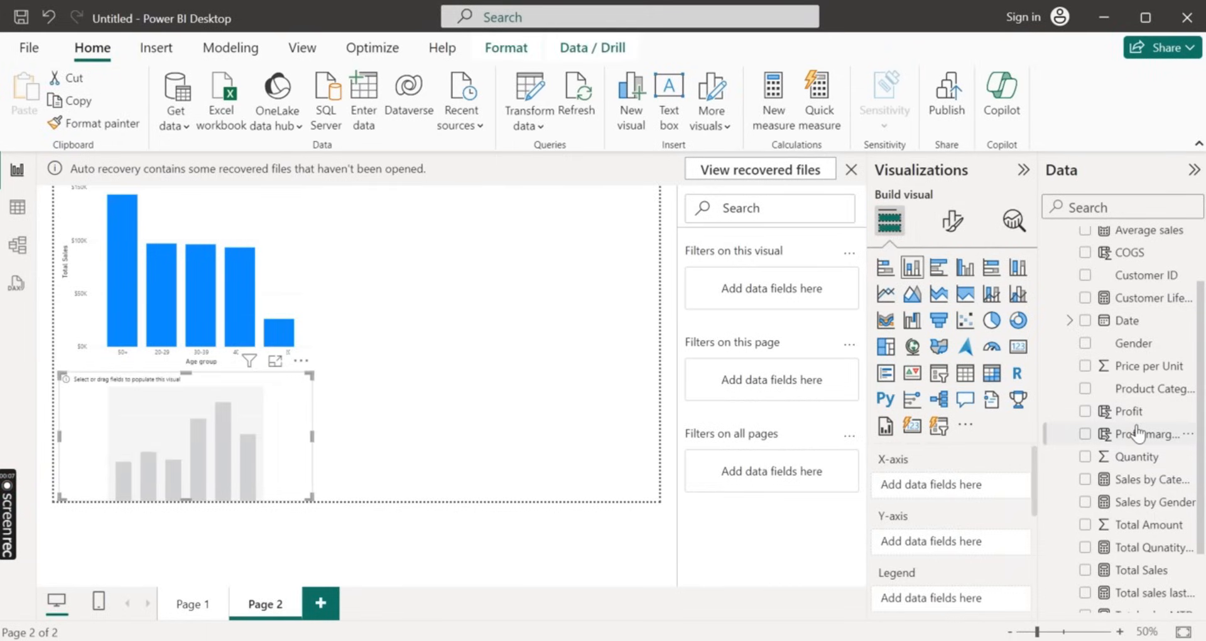
pyautogui.moveTo(1139, 433); pyautogui.dragTo(208, 431)
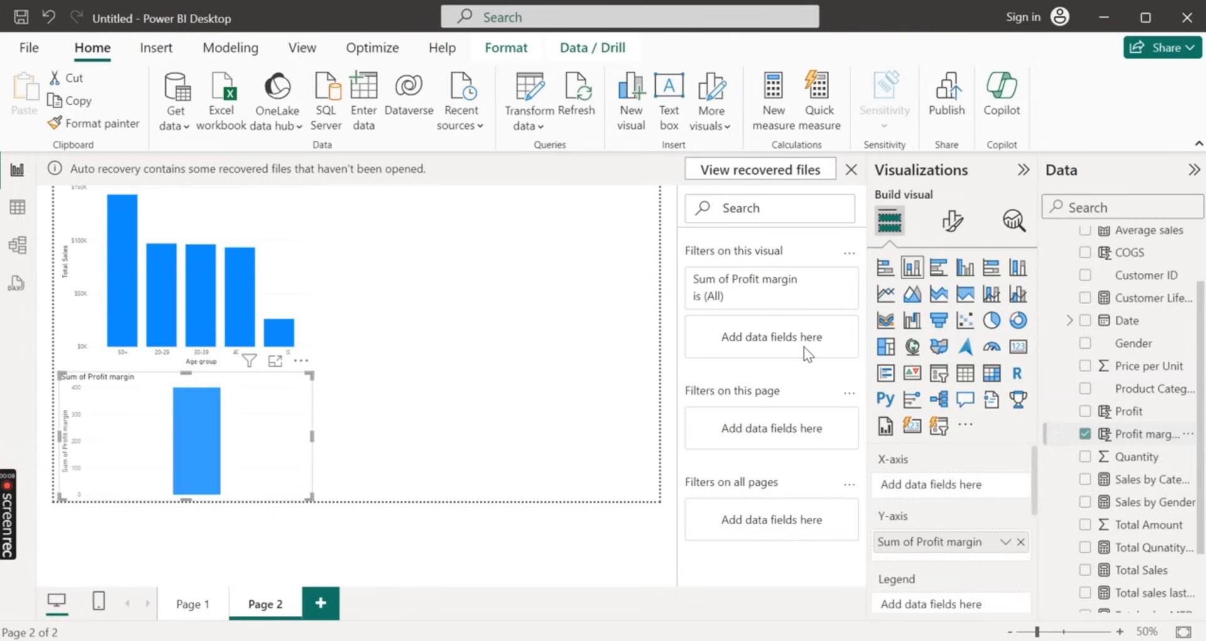
pyautogui.moveTo(1131, 388); pyautogui.dragTo(208, 420)
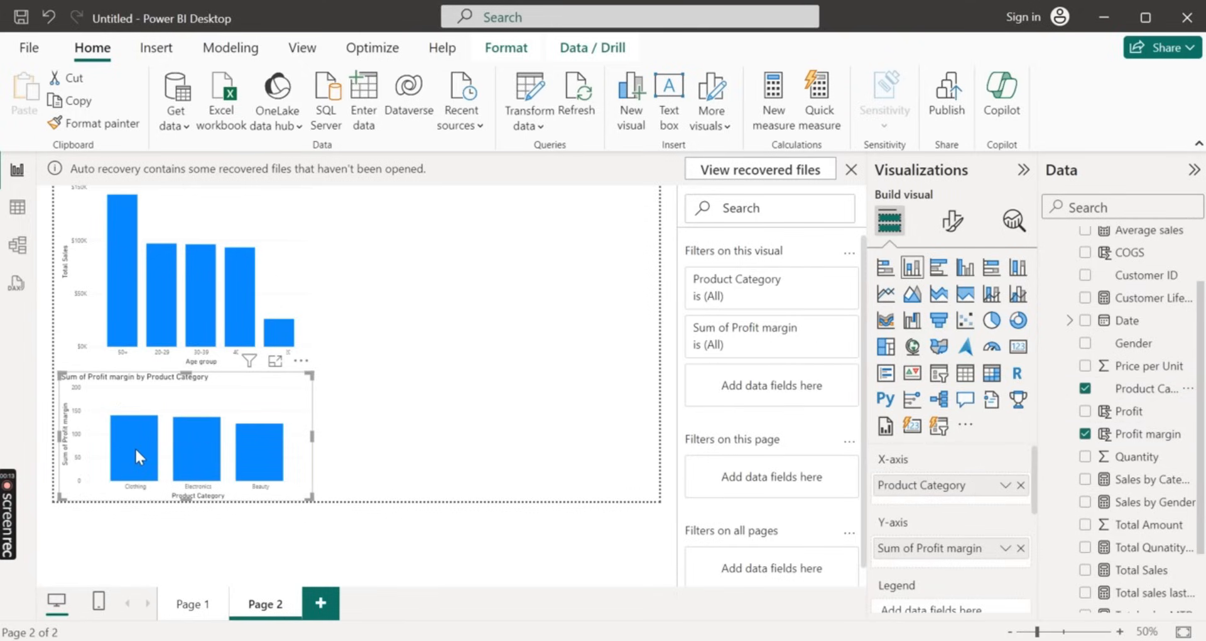
pyautogui.moveTo(134, 447)
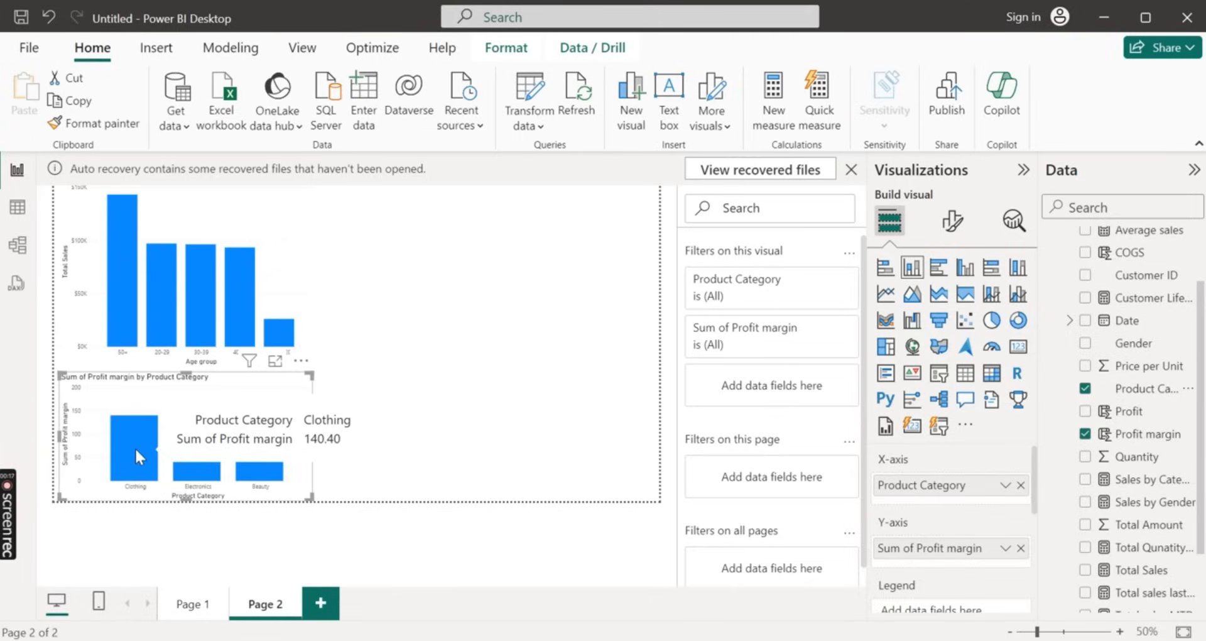
pyautogui.moveTo(190, 461)
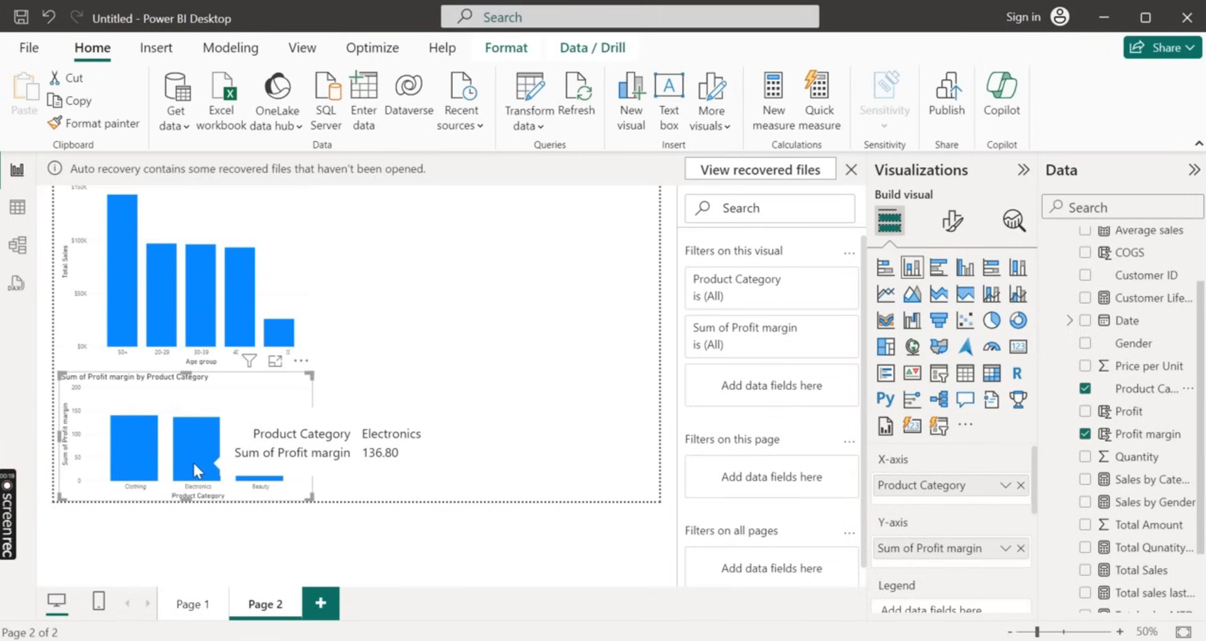
pyautogui.moveTo(255, 459)
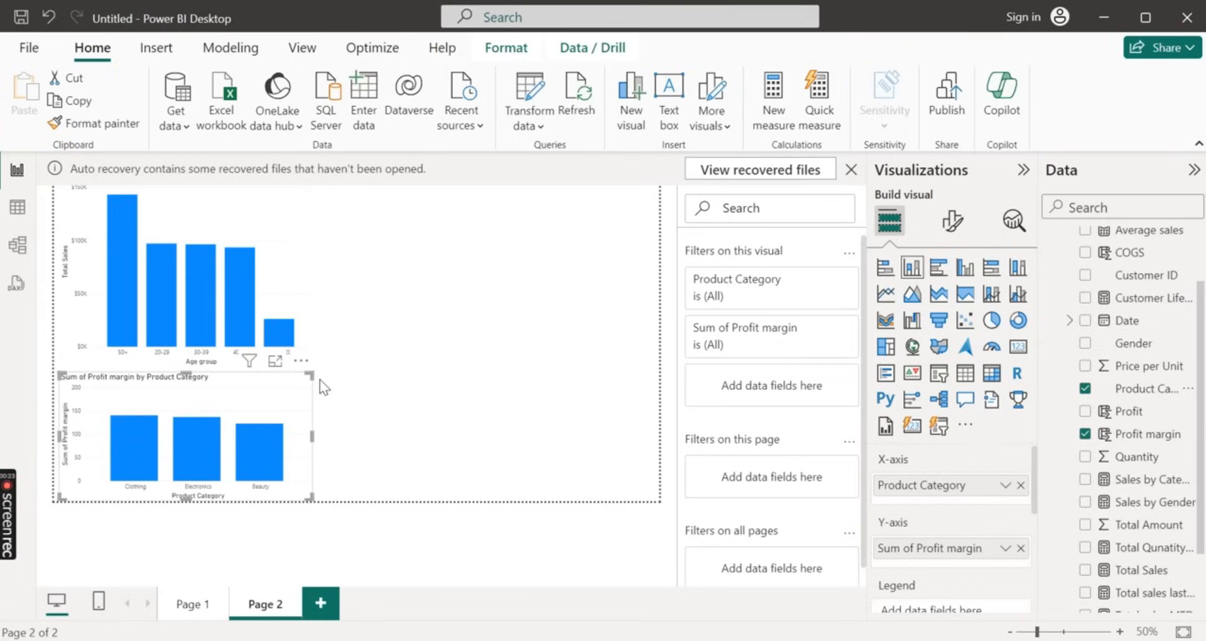
pyautogui.moveTo(309, 375); pyautogui.dragTo(590, 244)
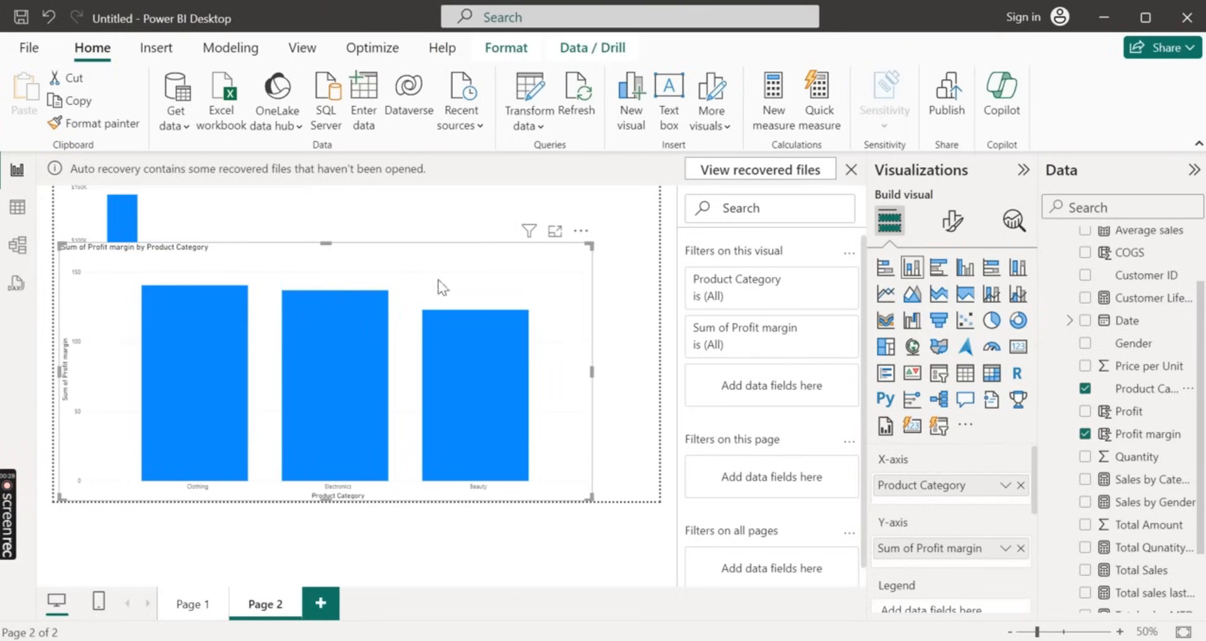
# Add the Date hierarchy to the profit margin chart's X-axis, turn on drill mode and move to the Quarter level
pyautogui.moveTo(1127, 320); pyautogui.dragTo(502, 334)
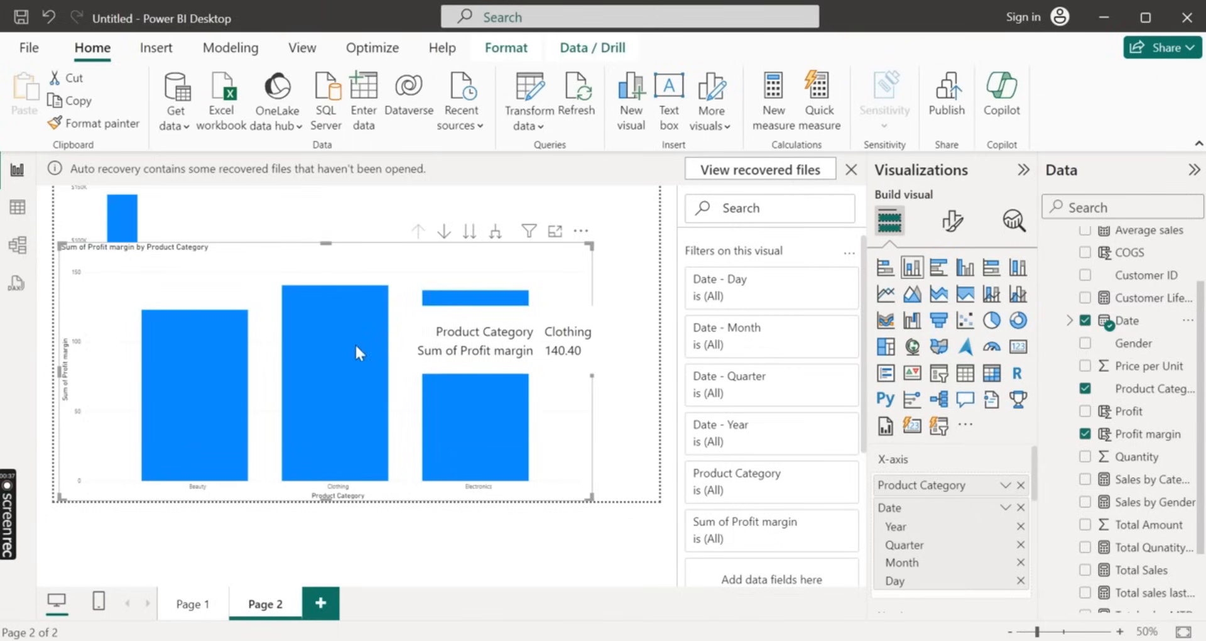
pyautogui.click(445, 232)
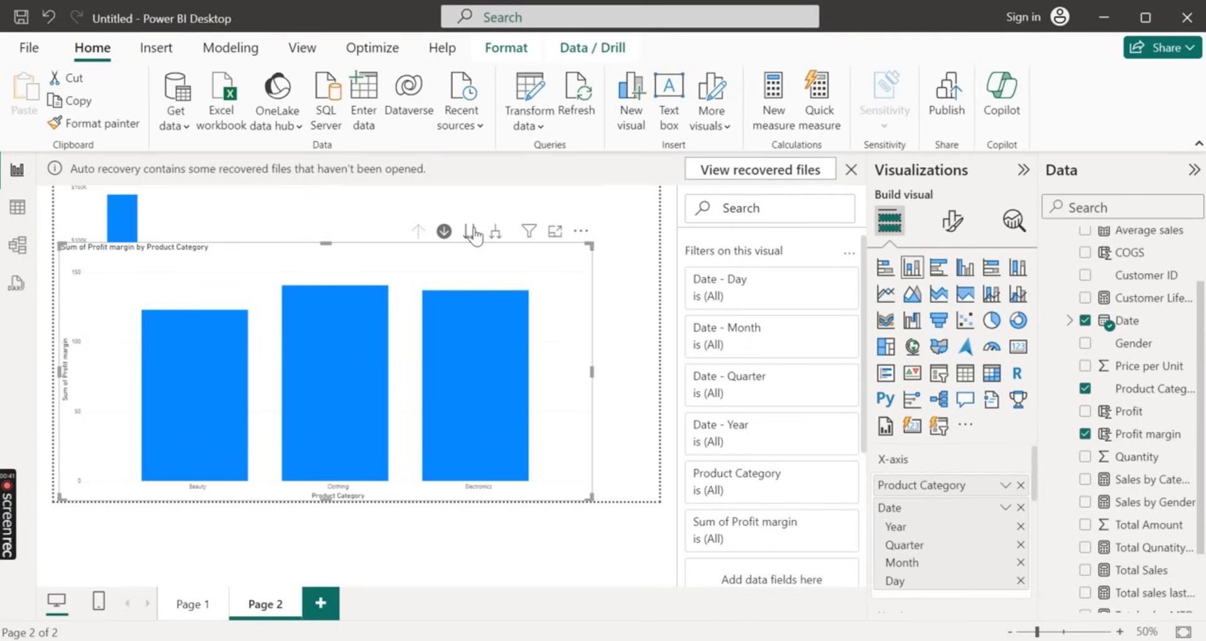
pyautogui.click(473, 234)
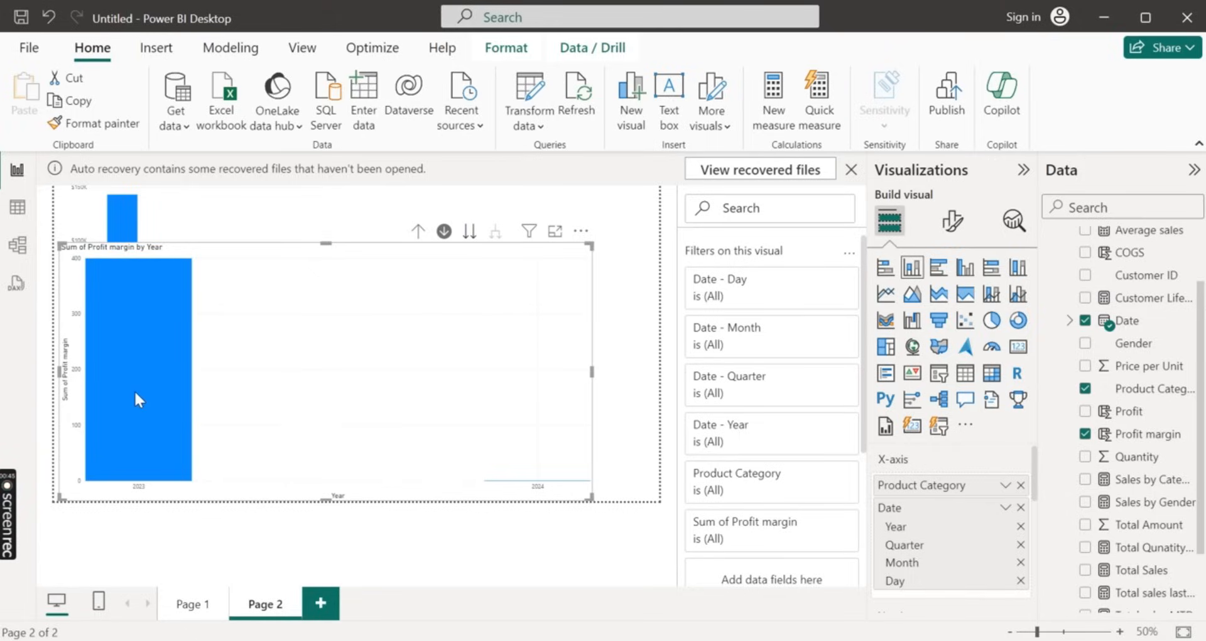
pyautogui.click(470, 232)
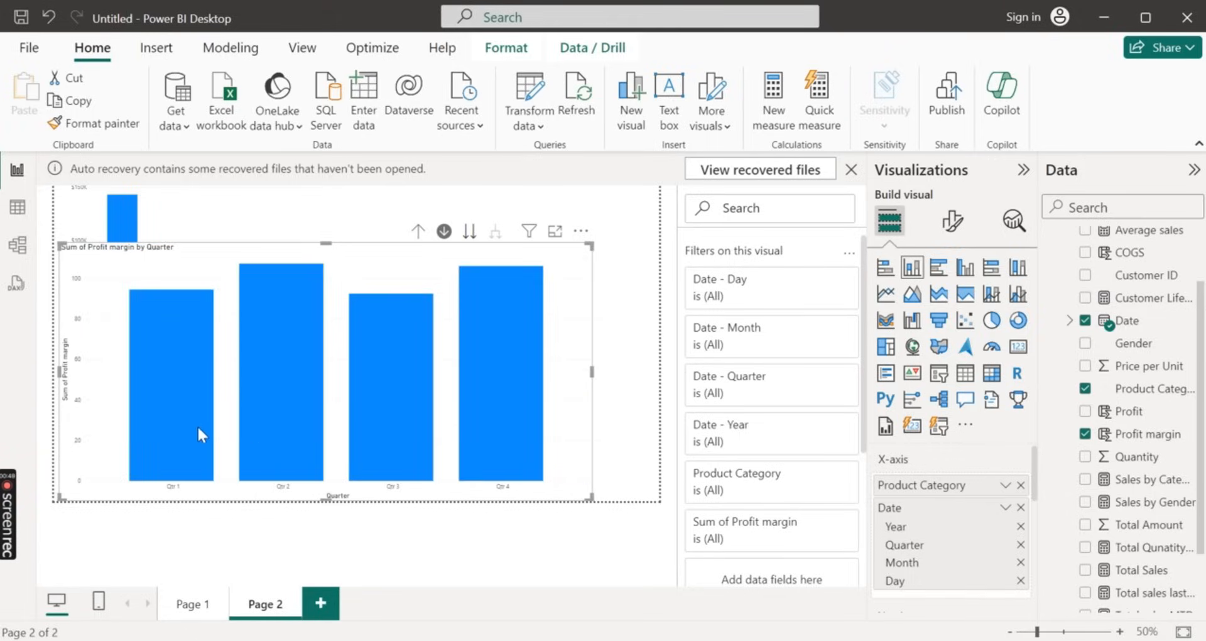
# Examine monthly profit margins by drilling into Qtr 1, returning to the Year level, and drilling through 2023 into Qtr 3
pyautogui.click(193, 406)
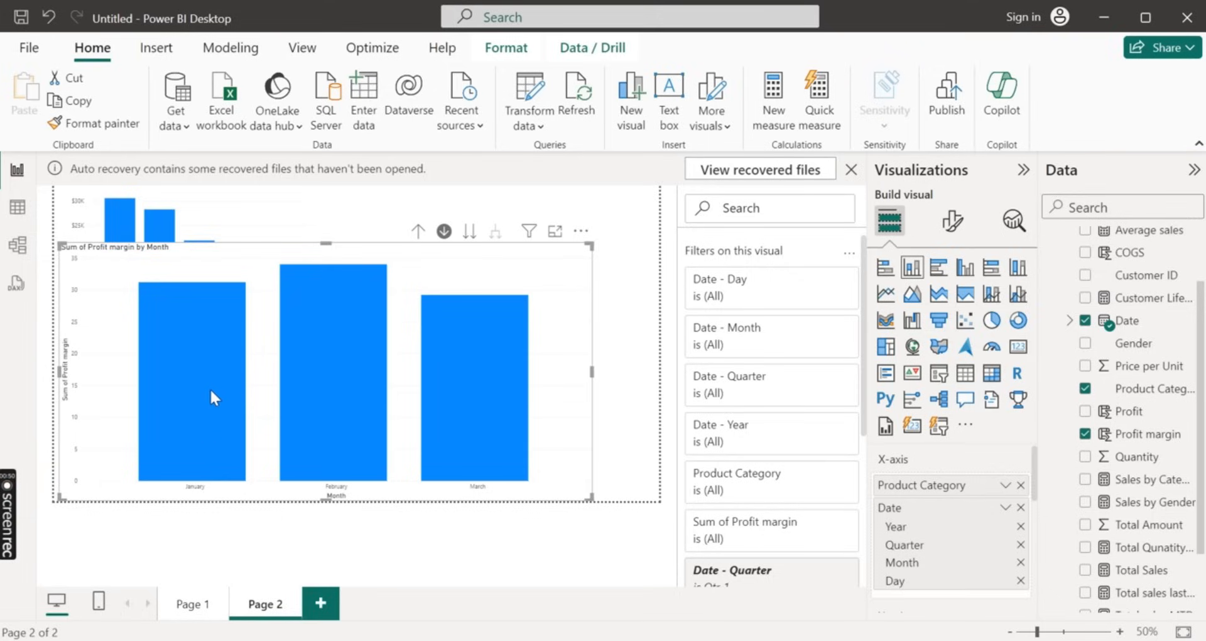
pyautogui.moveTo(322, 402)
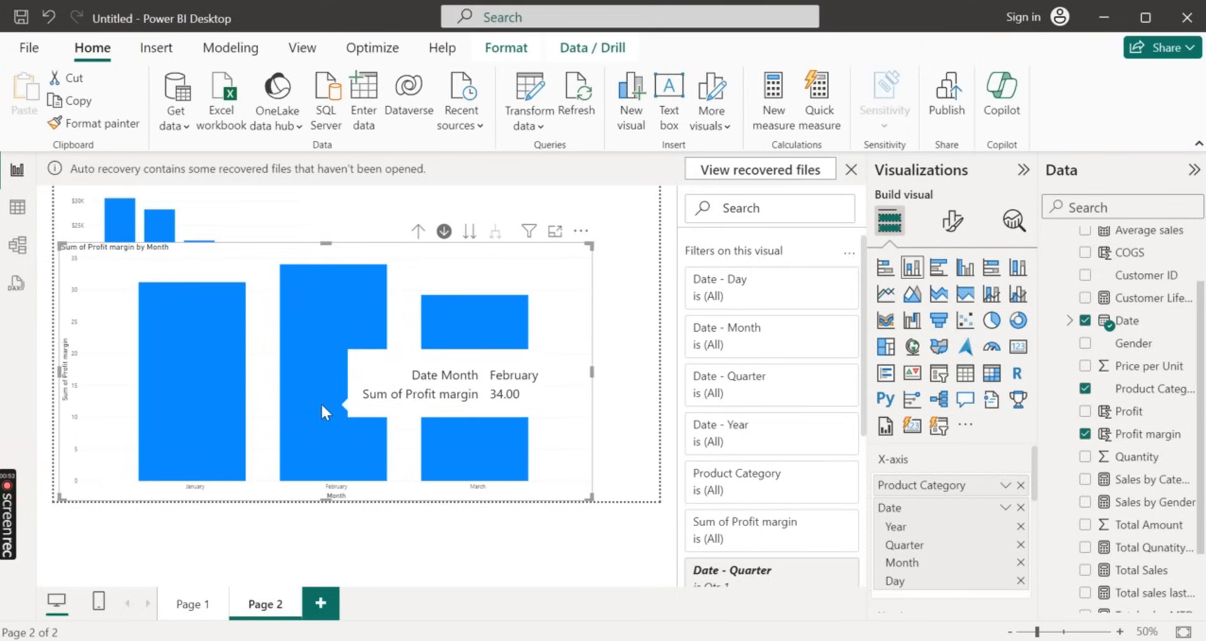
pyautogui.click(417, 231)
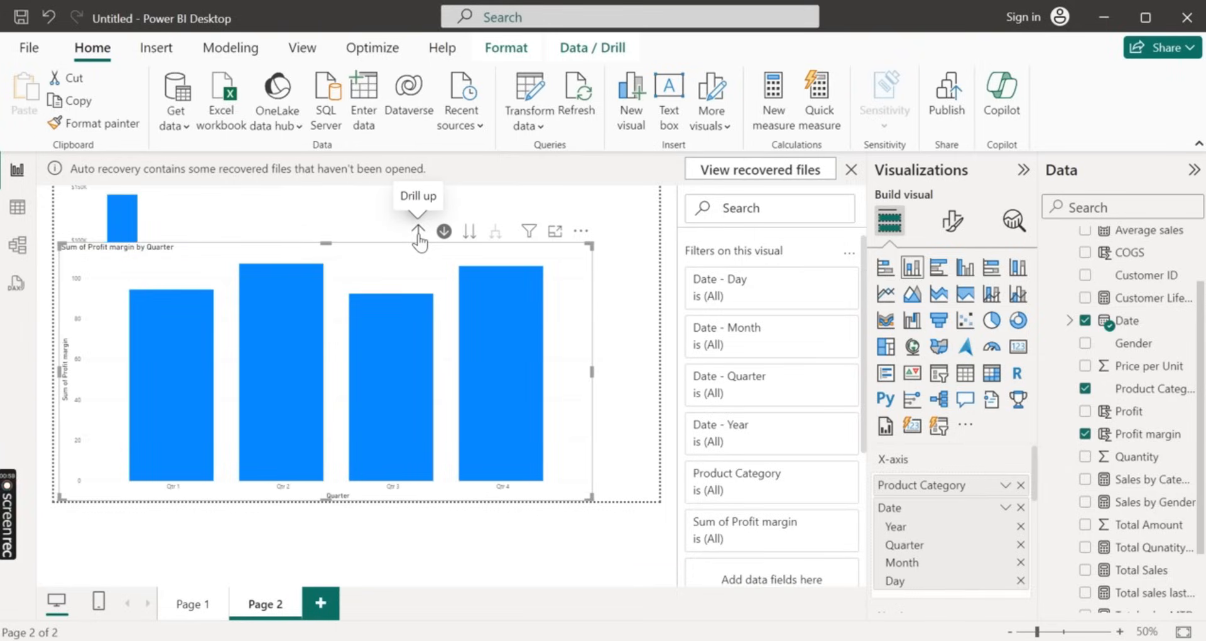
pyautogui.click(416, 234)
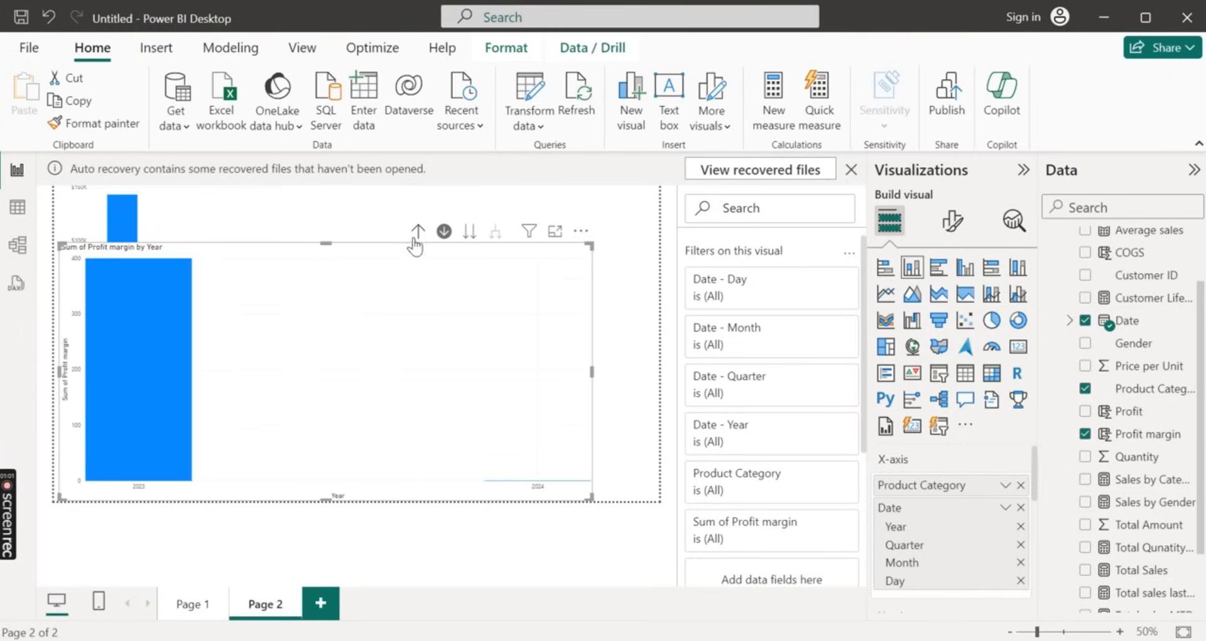
pyautogui.click(169, 367)
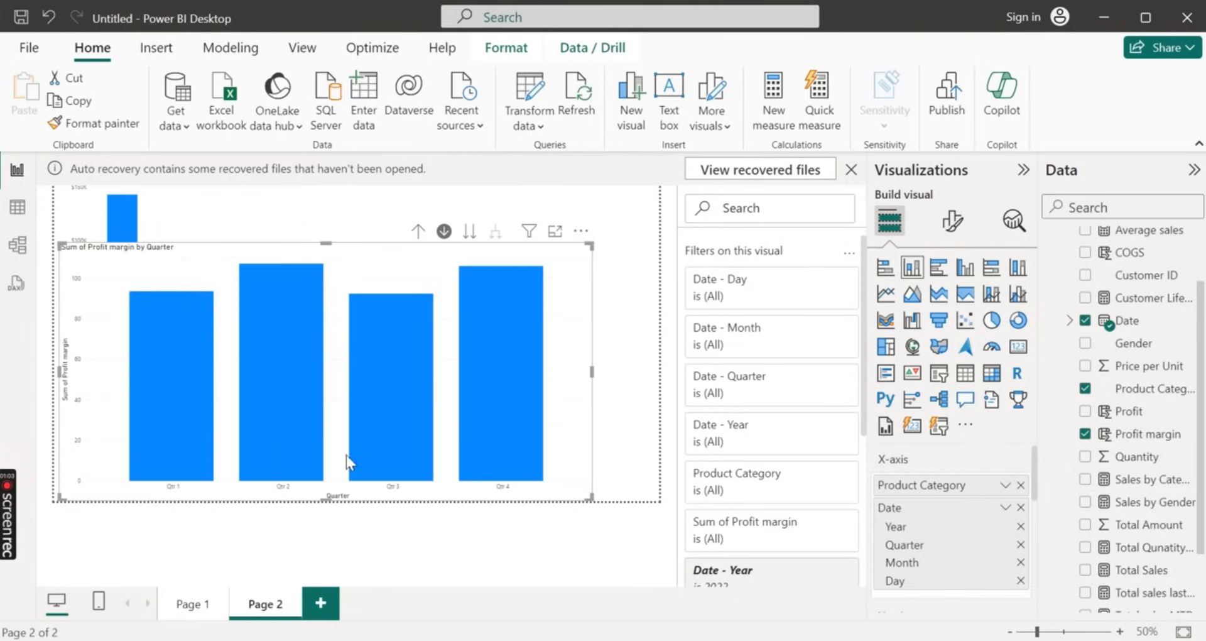
pyautogui.click(415, 410)
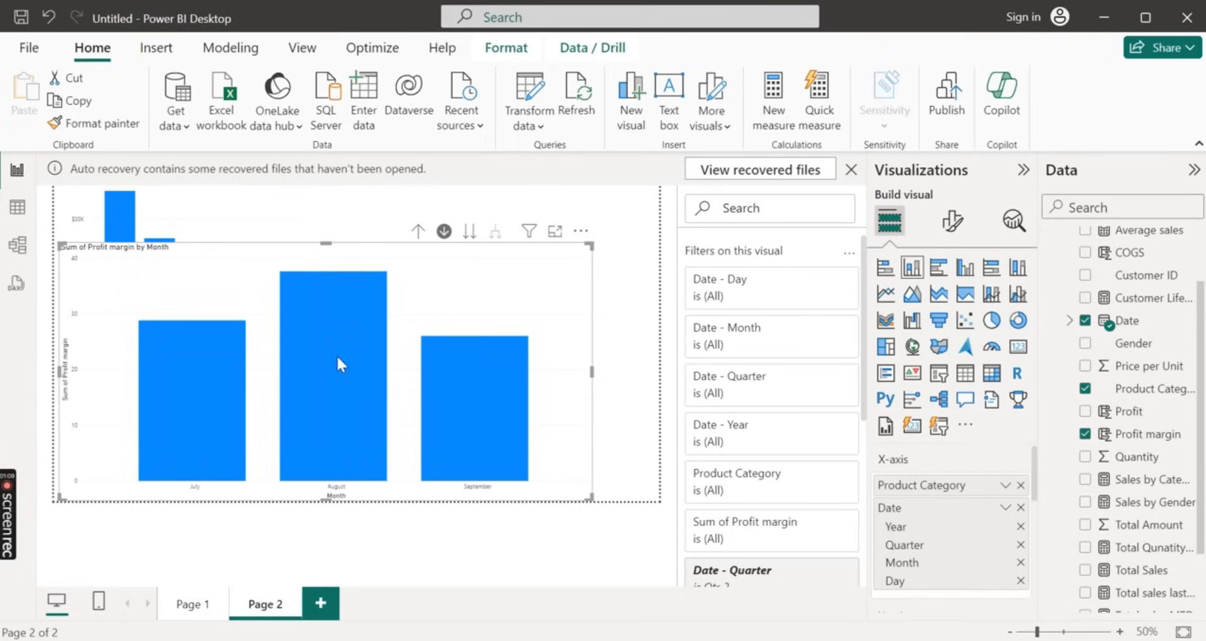
pyautogui.moveTo(195, 383)
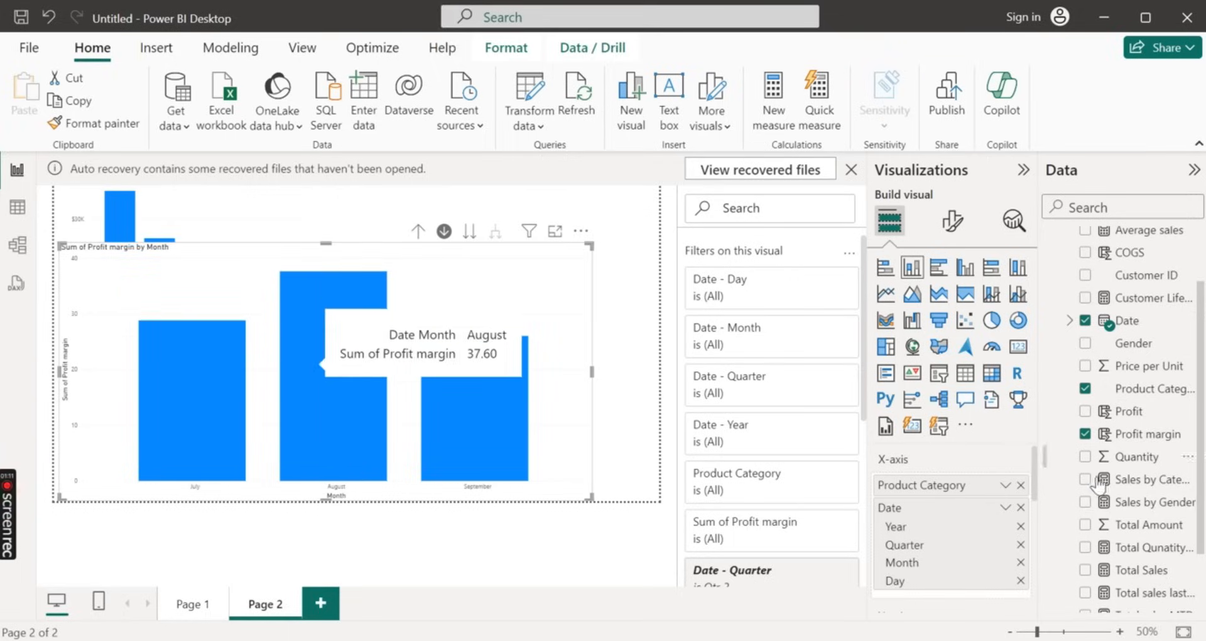
# Split the profit margin columns by colour using Product Category as the legend
pyautogui.scroll(-3, 946, 487)
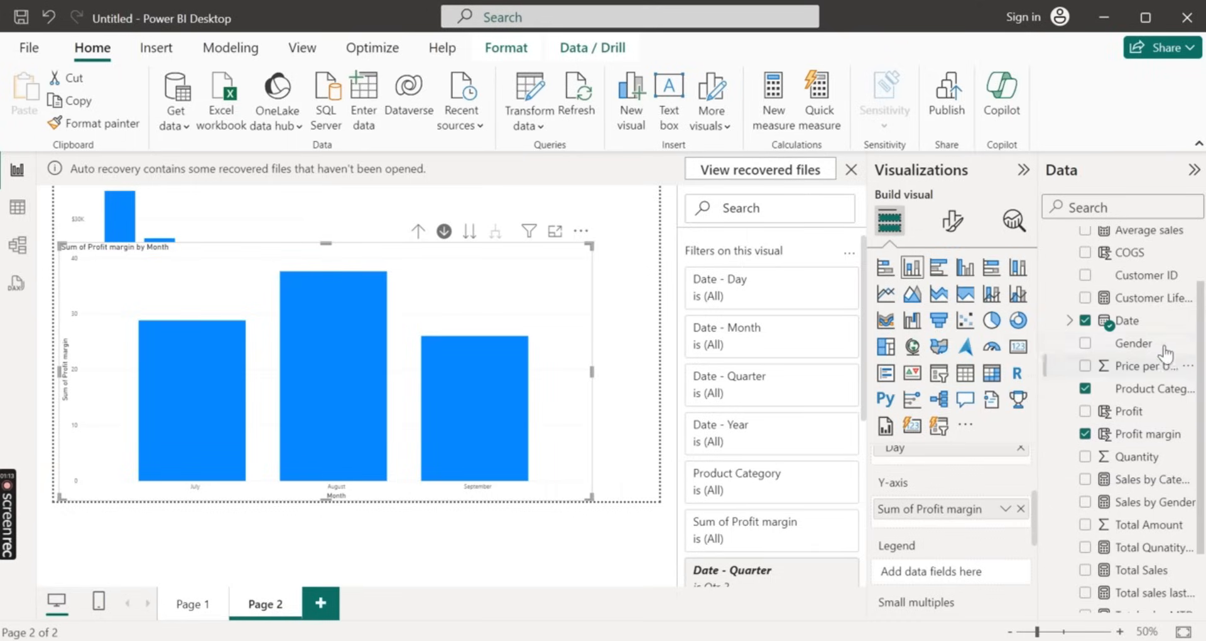
pyautogui.moveTo(1142, 394); pyautogui.dragTo(957, 580)
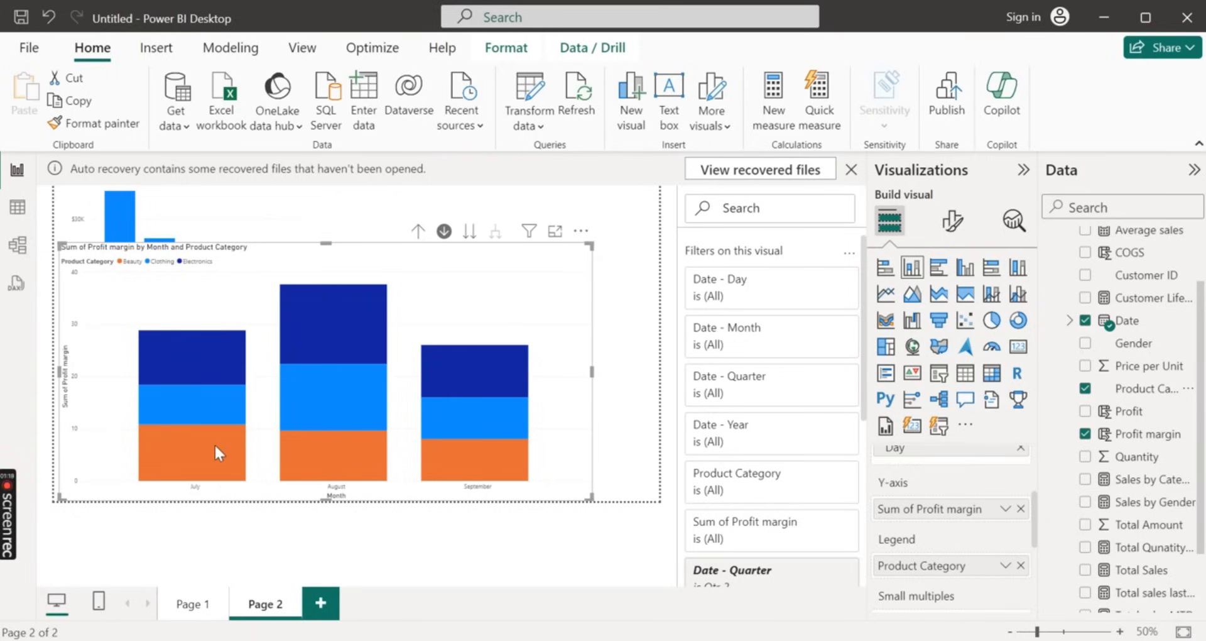
pyautogui.moveTo(204, 446)
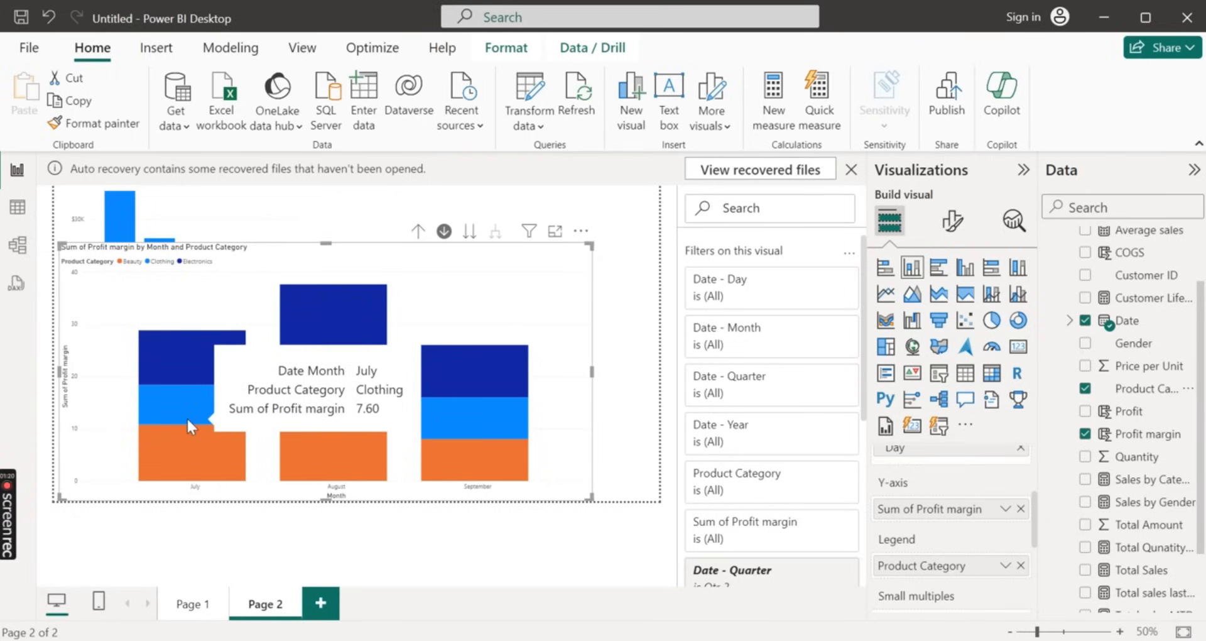
# Return the profit margin chart to the Year level, move to the Quarter level and drill into the months of Qtr 2
pyautogui.click(418, 235)
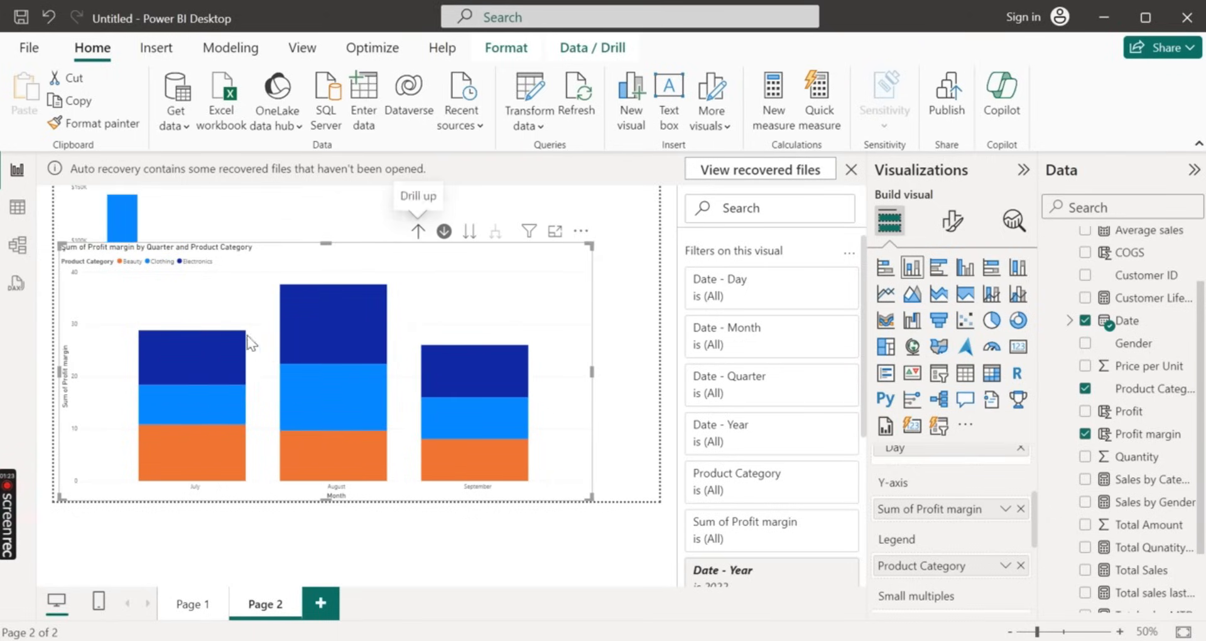
pyautogui.click(417, 237)
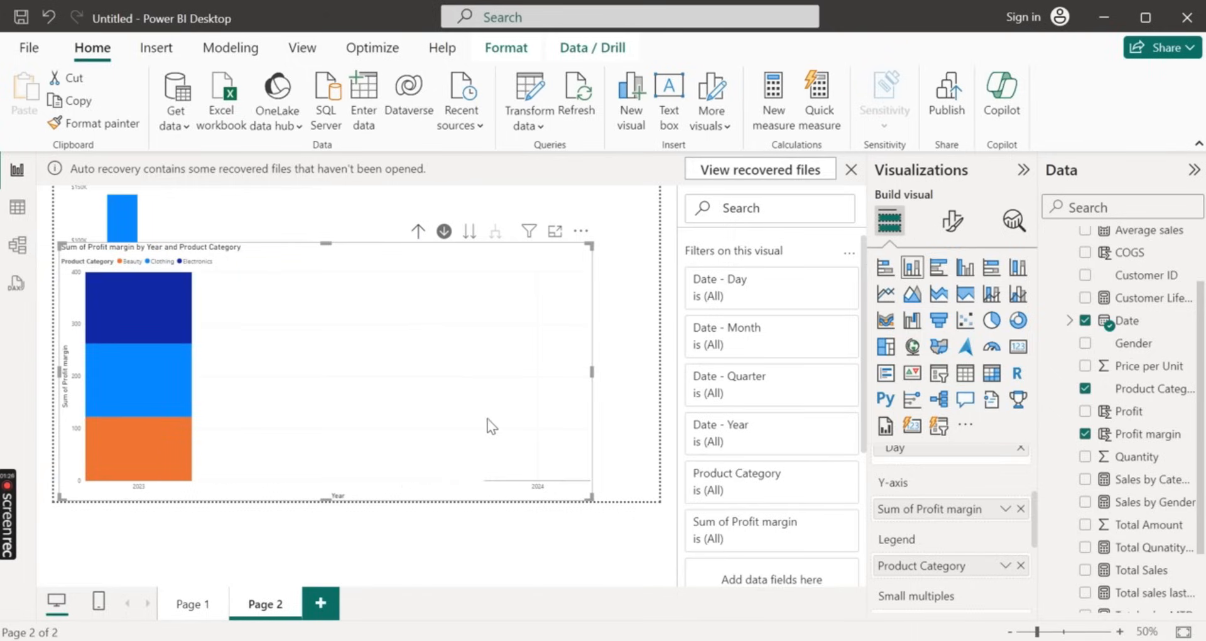
pyautogui.click(475, 234)
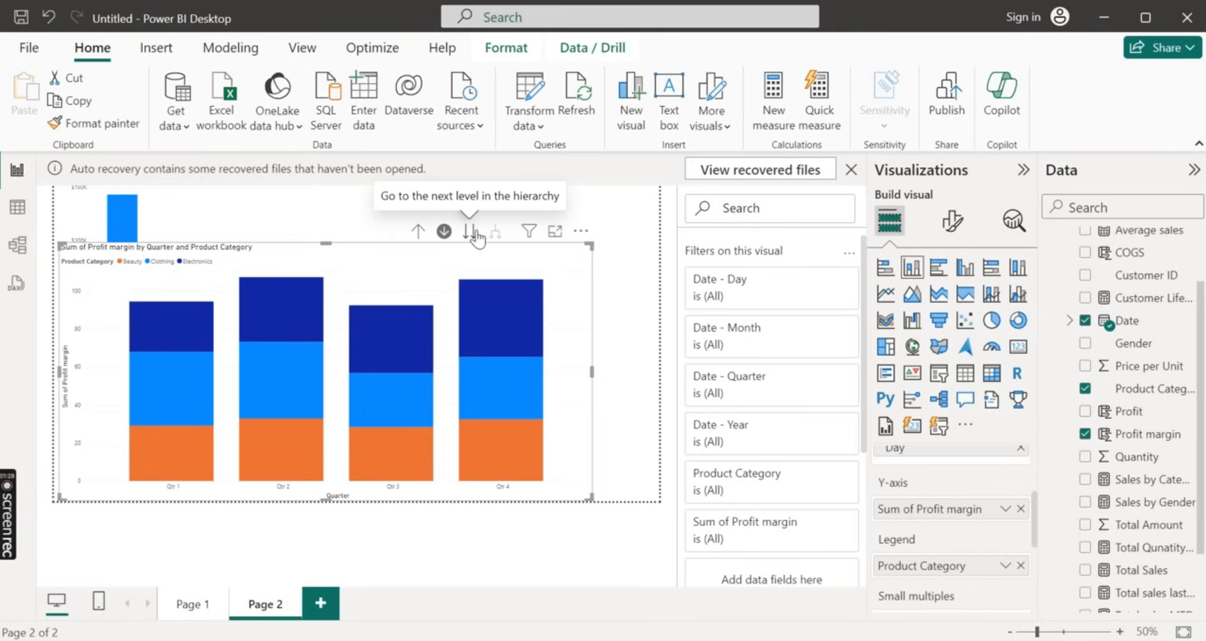
pyautogui.click(296, 387)
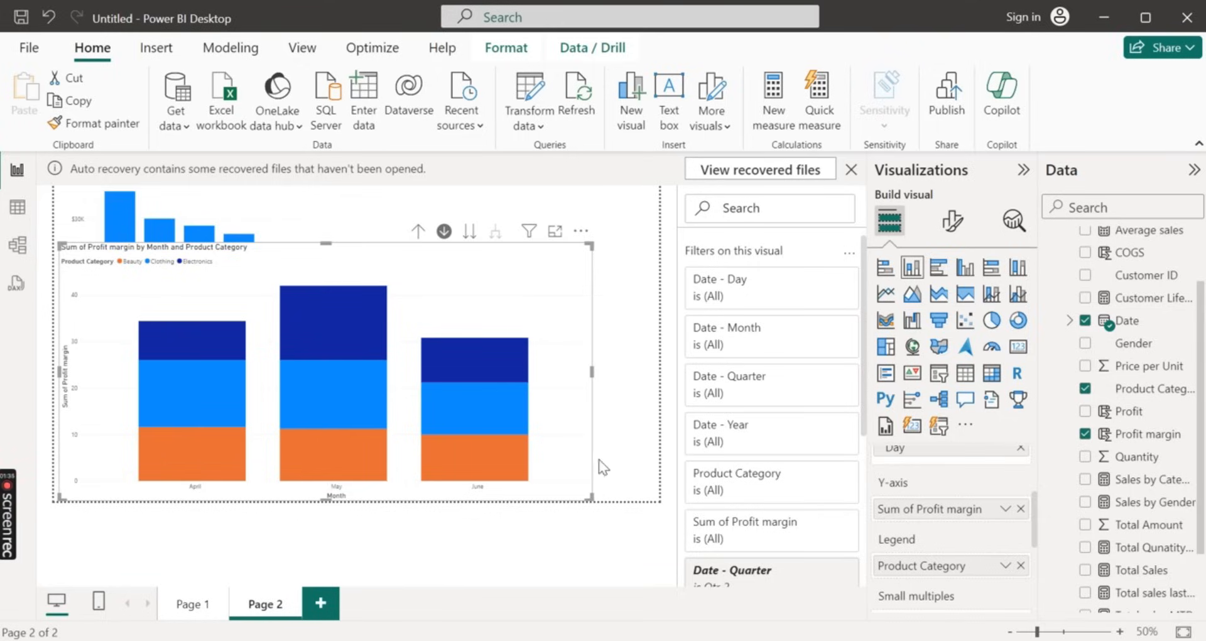
# Shrink the profit margin chart and place it beside the Total Sales by Age group chart
pyautogui.moveTo(405, 485)
pyautogui.mouseDown()
pyautogui.moveTo(372, 485)
pyautogui.moveTo(387, 488)
pyautogui.mouseUp()
pyautogui.moveTo(605, 369); pyautogui.dragTo(672, 296)
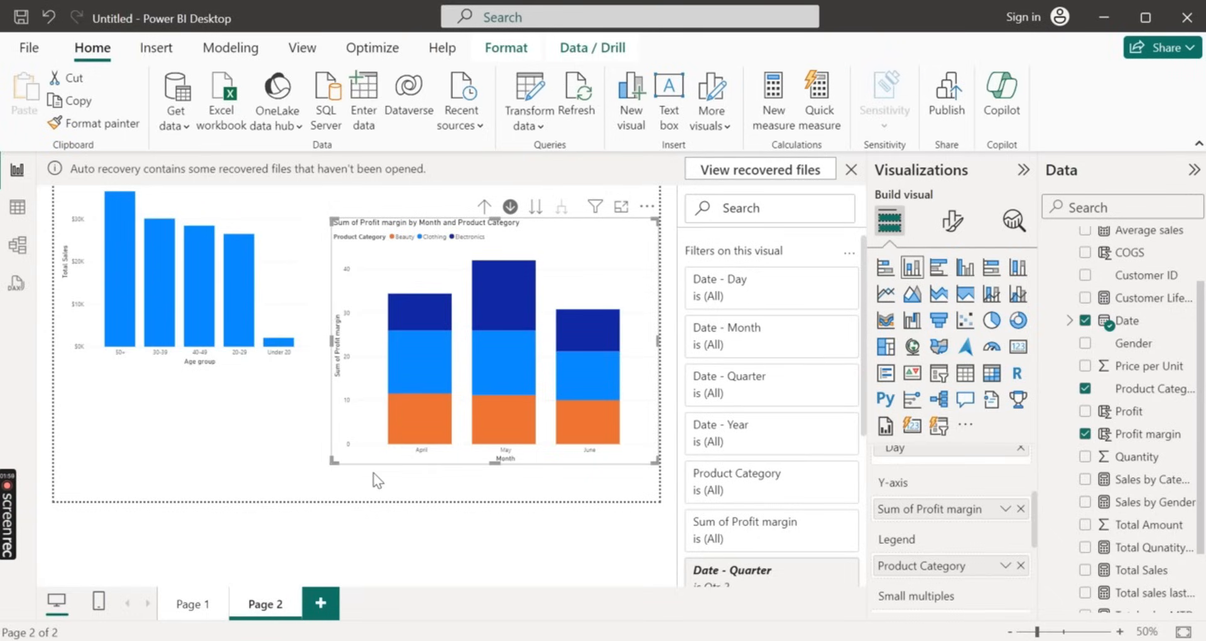
pyautogui.moveTo(337, 463); pyautogui.dragTo(329, 452)
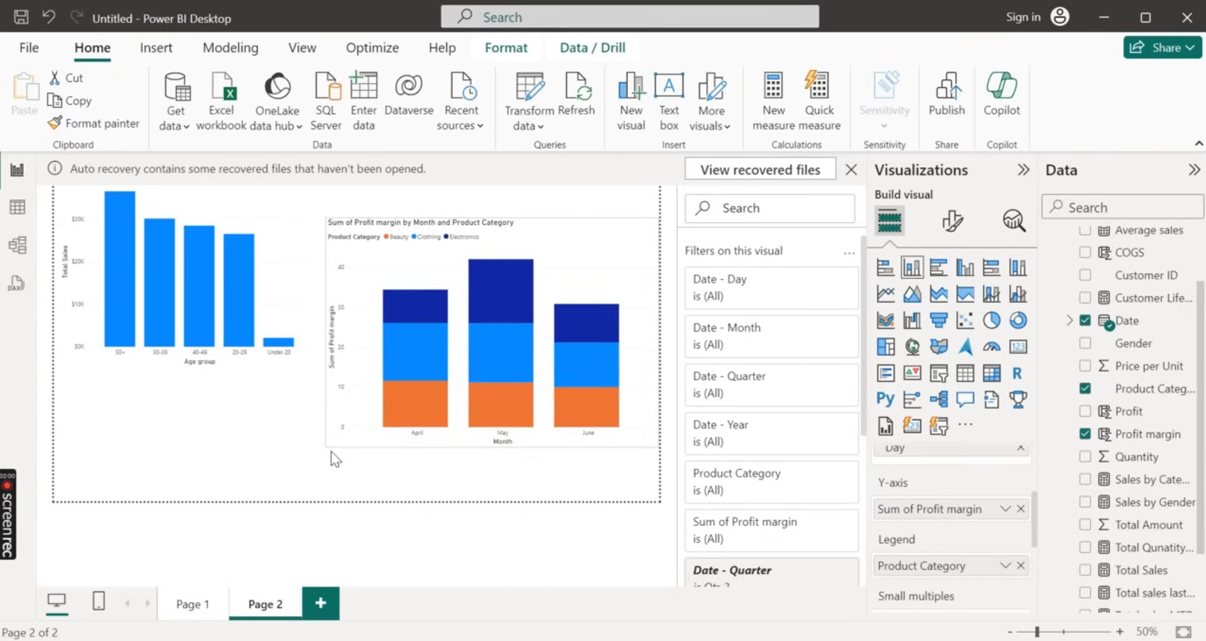
pyautogui.moveTo(451, 409); pyautogui.dragTo(470, 309)
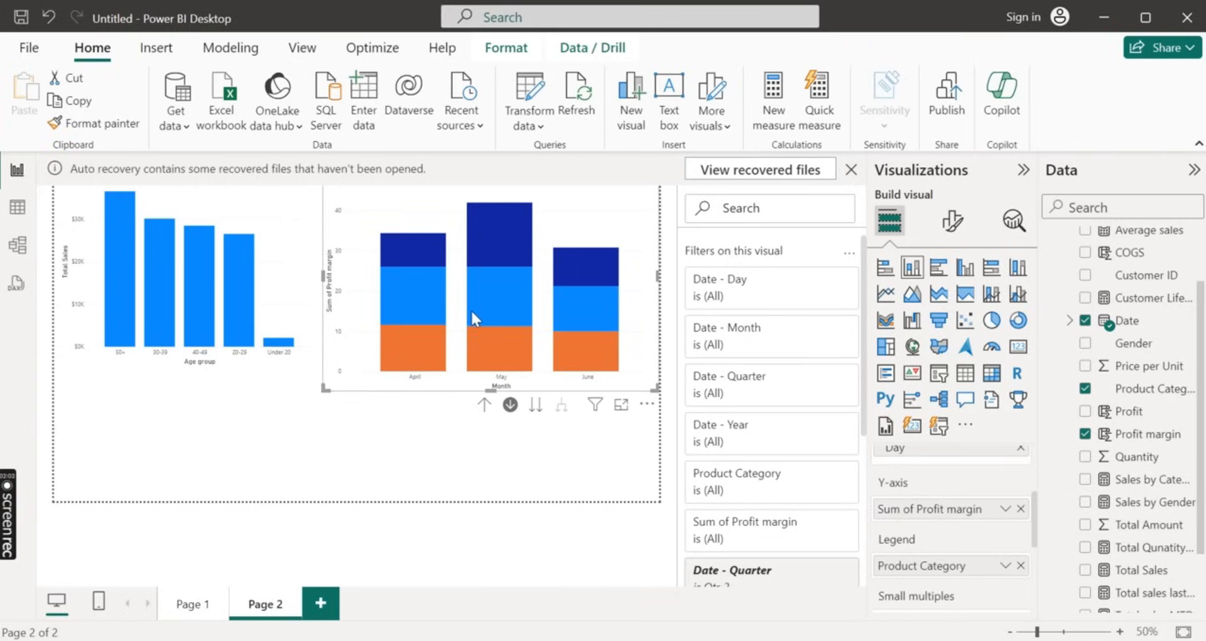
pyautogui.click(390, 482)
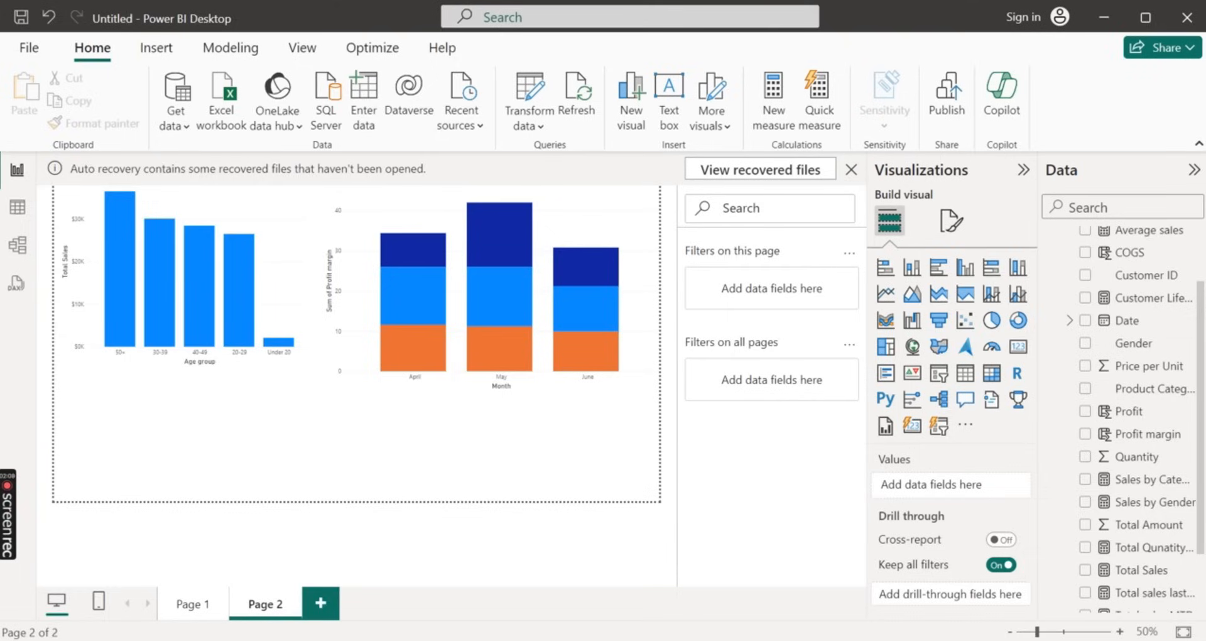
# Review the Page 1 charts and build a stacked bar chart on Page 2 with Date on the Y-axis and Total Sales on the X-axis
pyautogui.click(186, 604)
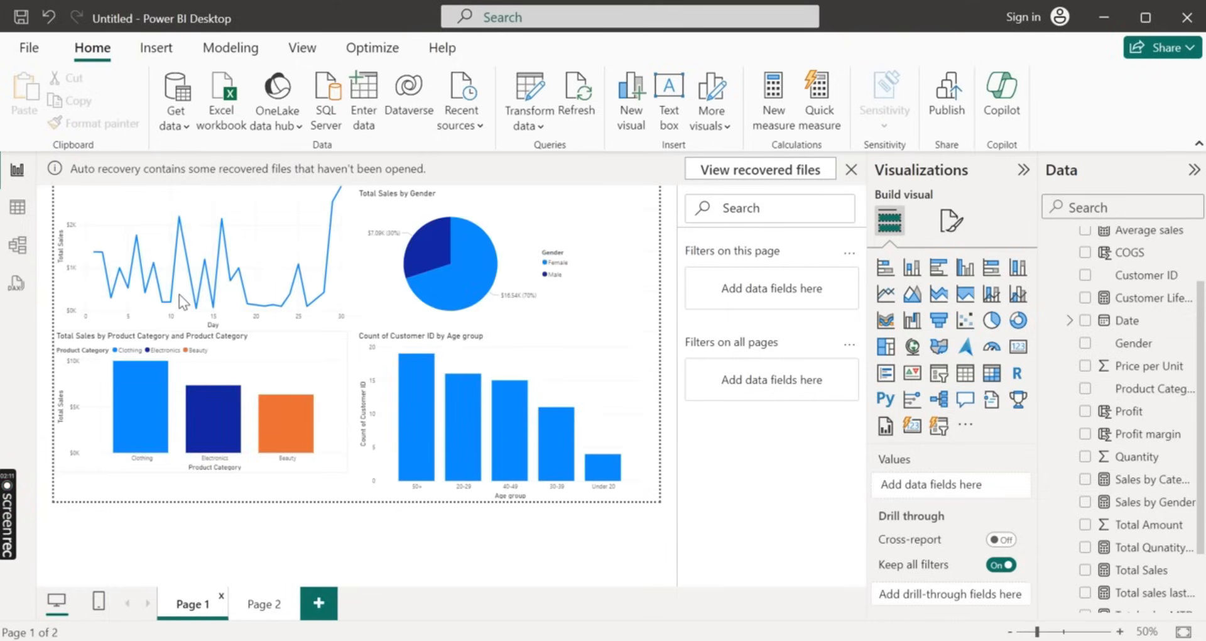
pyautogui.click(252, 609)
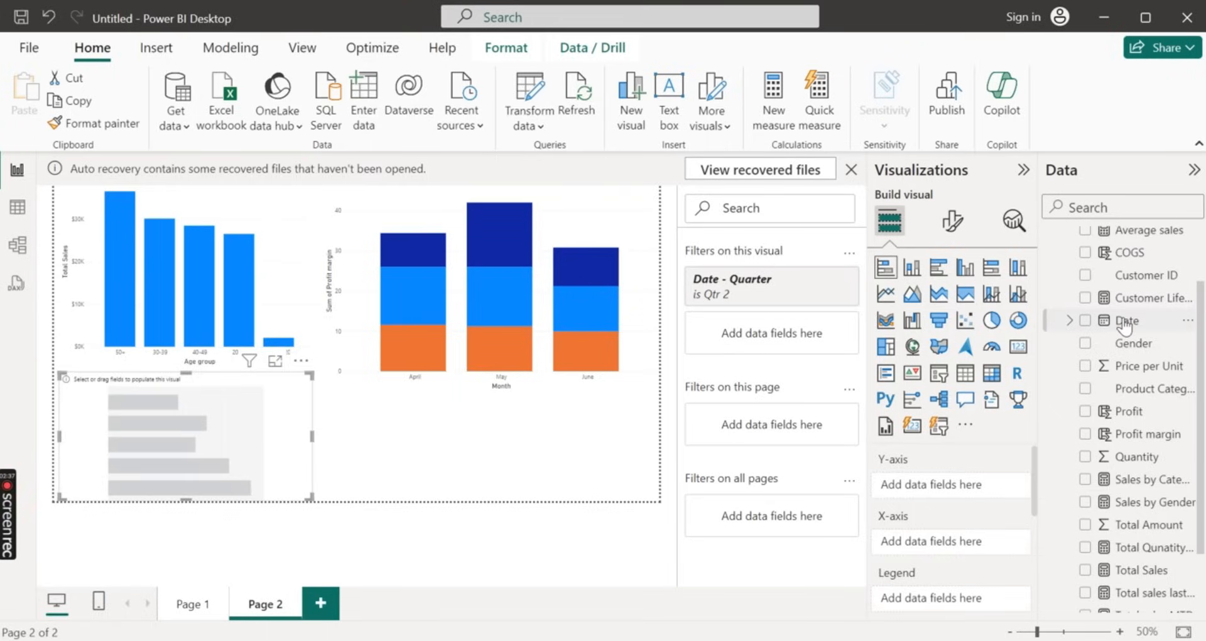
pyautogui.moveTo(1116, 321); pyautogui.dragTo(207, 412)
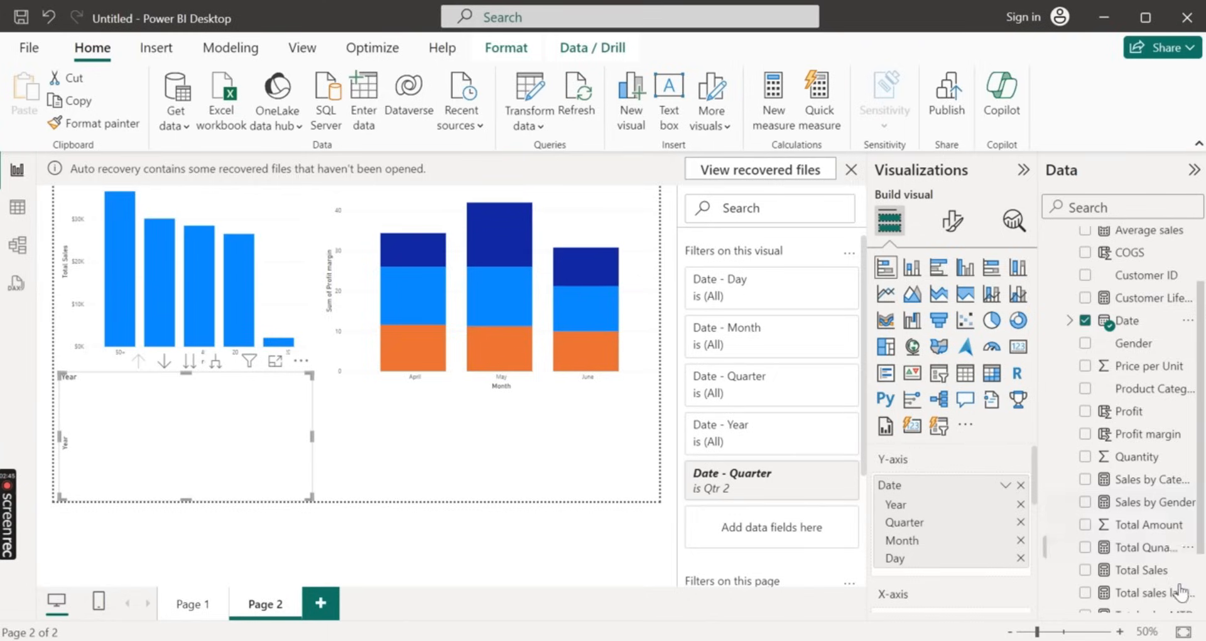
pyautogui.moveTo(1142, 570); pyautogui.dragTo(195, 436)
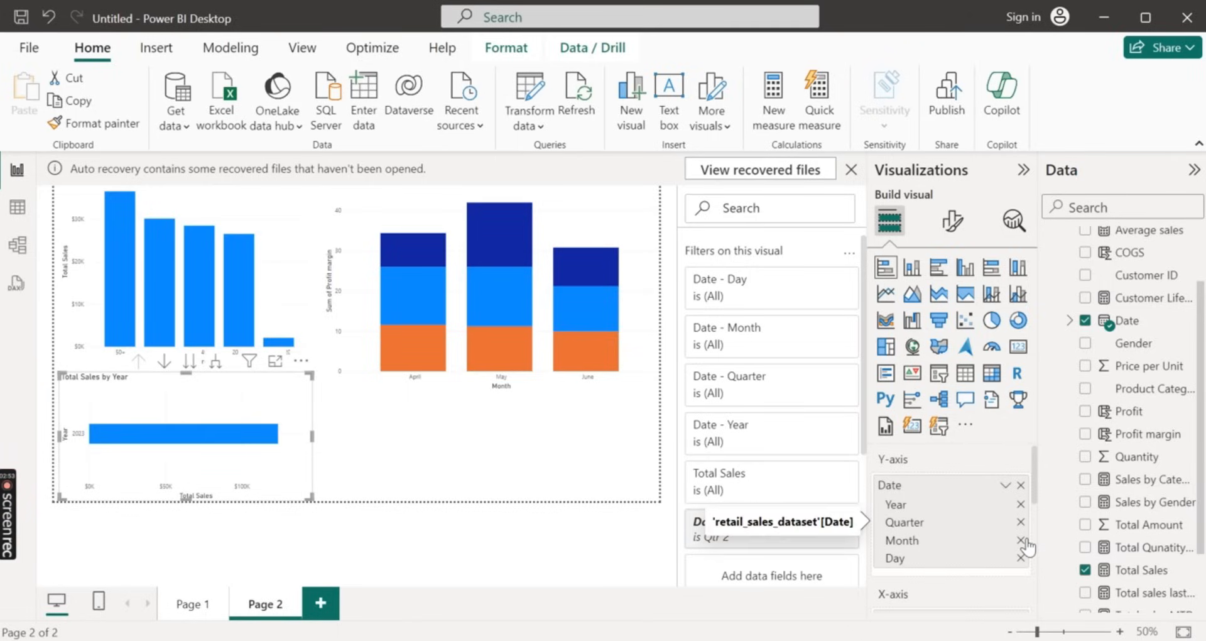
# Remove the Month, Quarter and Year levels from the Total Sales bar chart's date axis, keeping only Day
pyautogui.click(1020, 540)
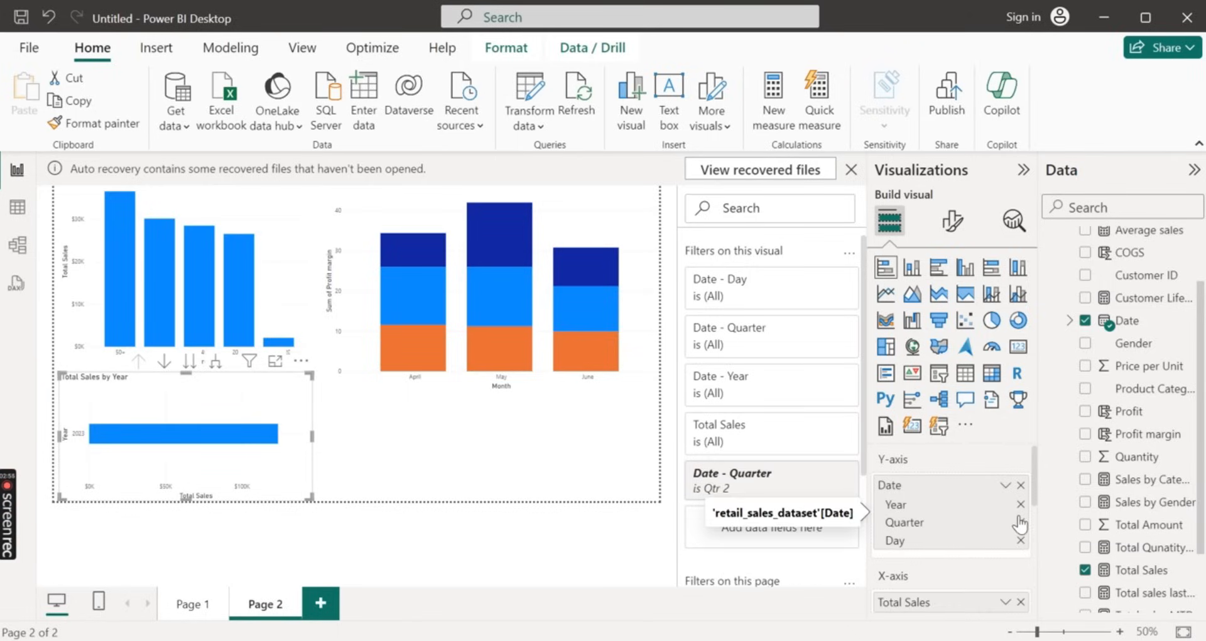
pyautogui.click(1021, 522)
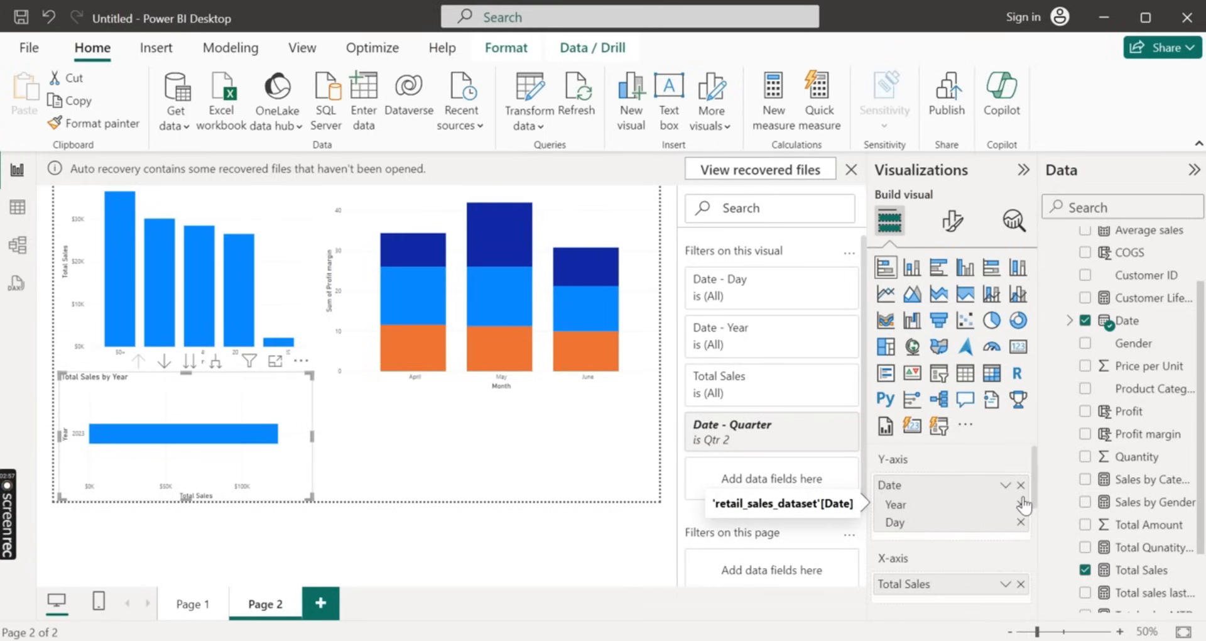
pyautogui.click(1020, 504)
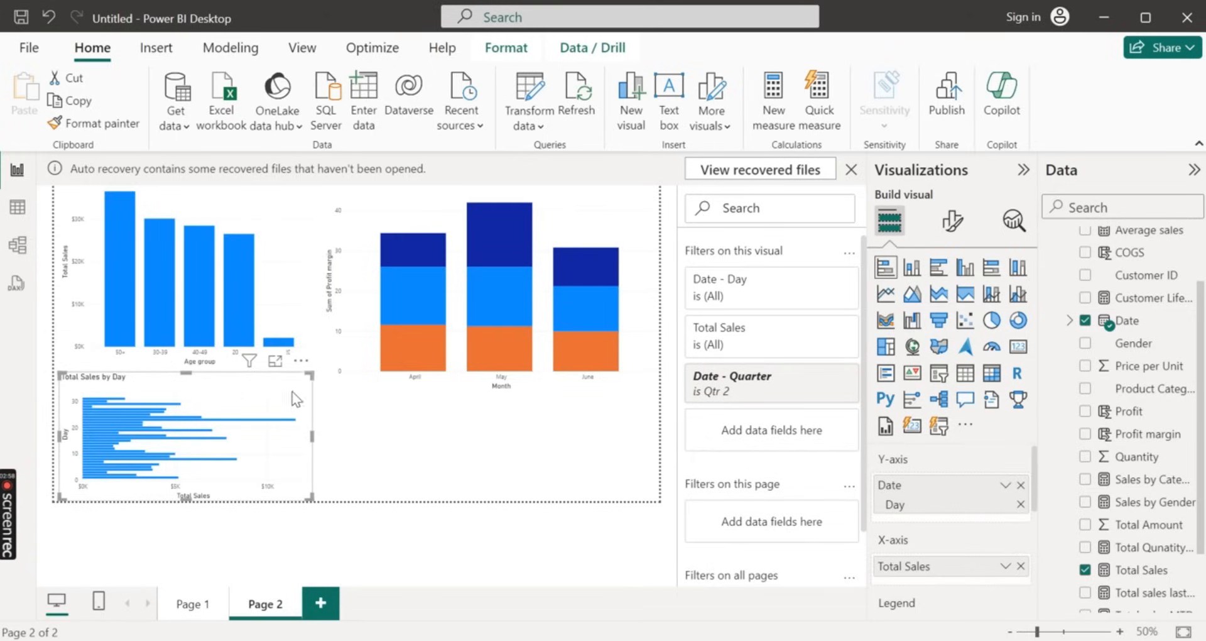
# Enlarge the Total Sales by Day chart and examine its daily bars
pyautogui.moveTo(311, 375); pyautogui.dragTo(314, 368)
pyautogui.moveTo(405, 279); pyautogui.dragTo(473, 196)
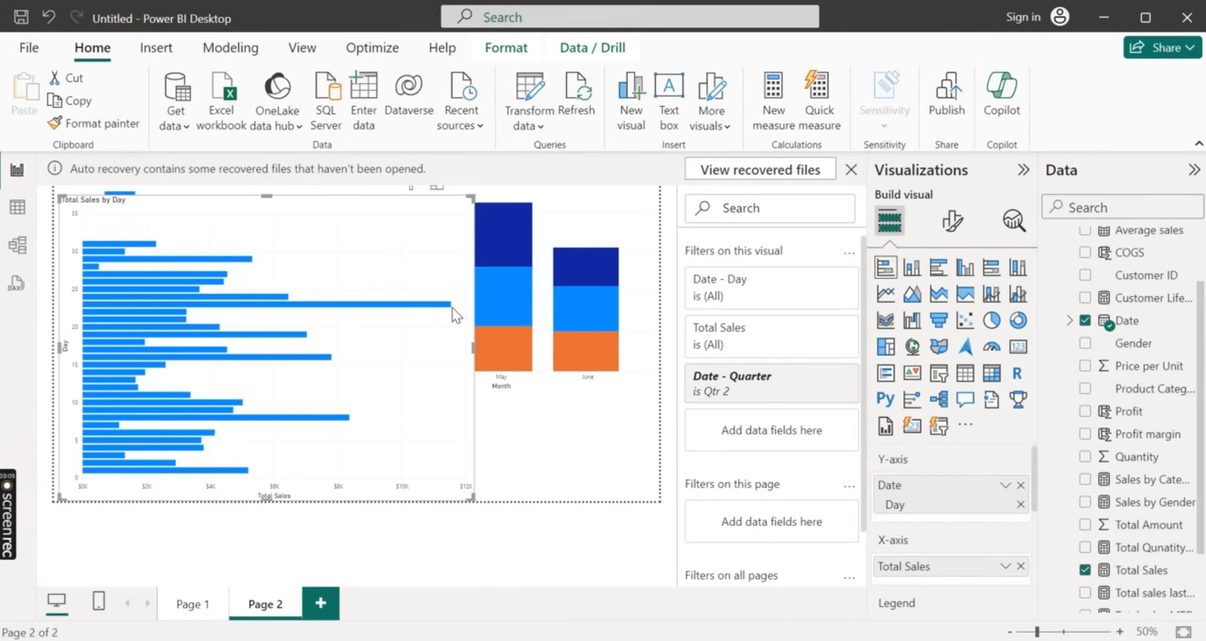
pyautogui.moveTo(435, 312)
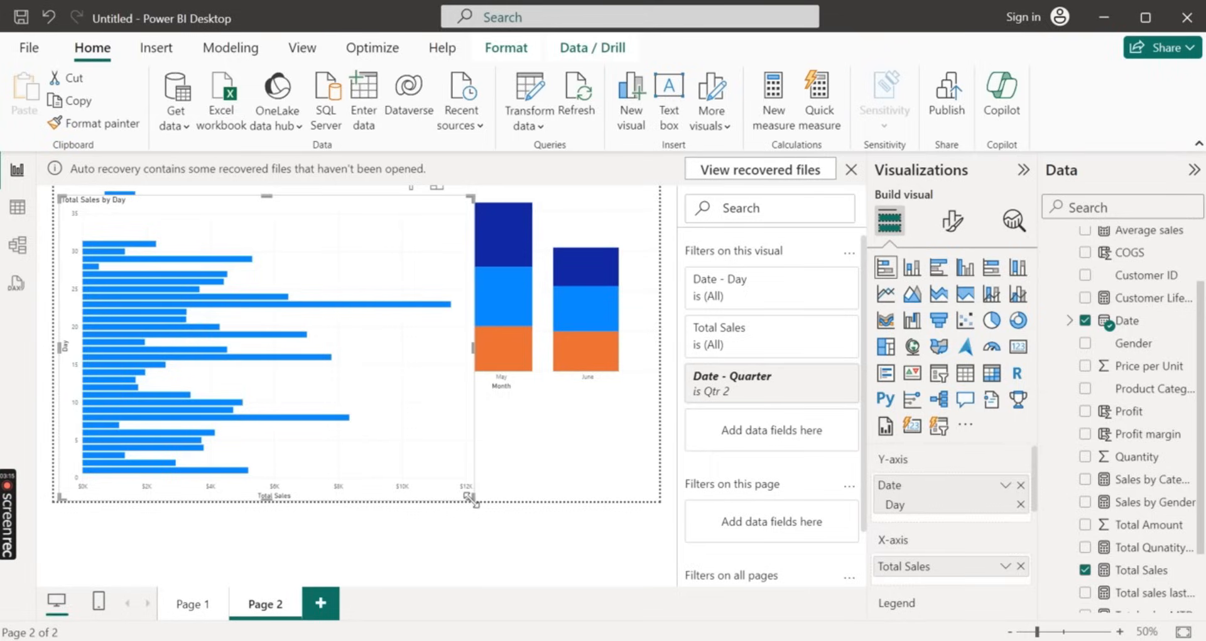
pyautogui.moveTo(474, 500); pyautogui.dragTo(484, 527)
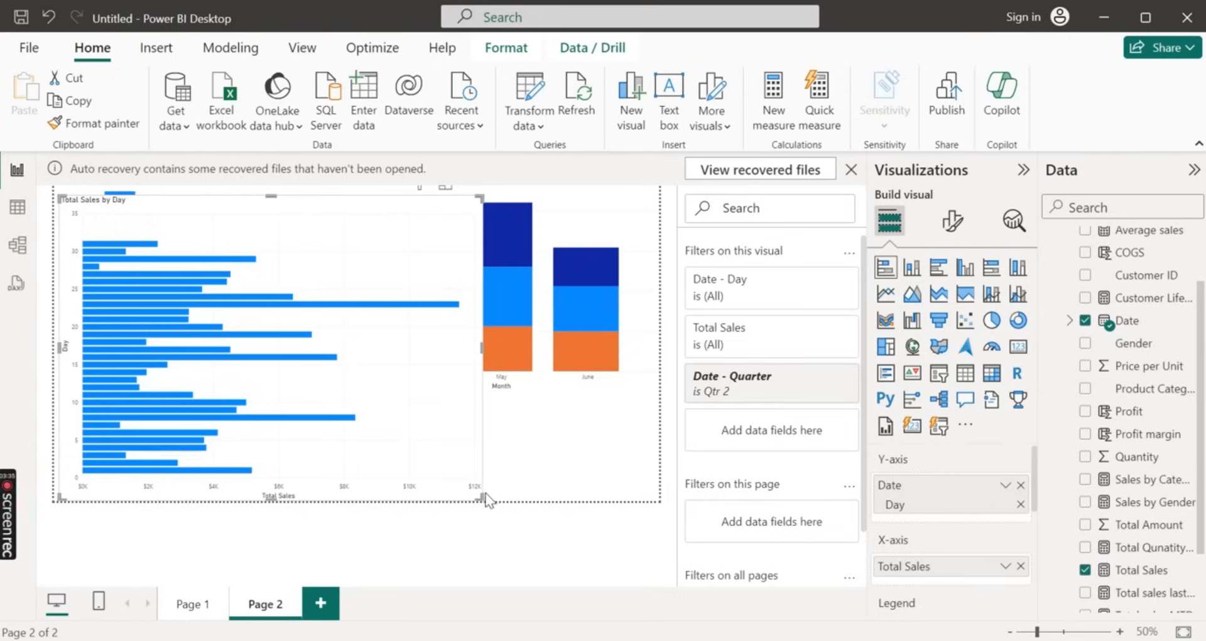
# Shrink the Total Sales by Day chart, convert it to a stacked column chart and place it below the age group chart
pyautogui.moveTo(479, 495); pyautogui.dragTo(300, 466)
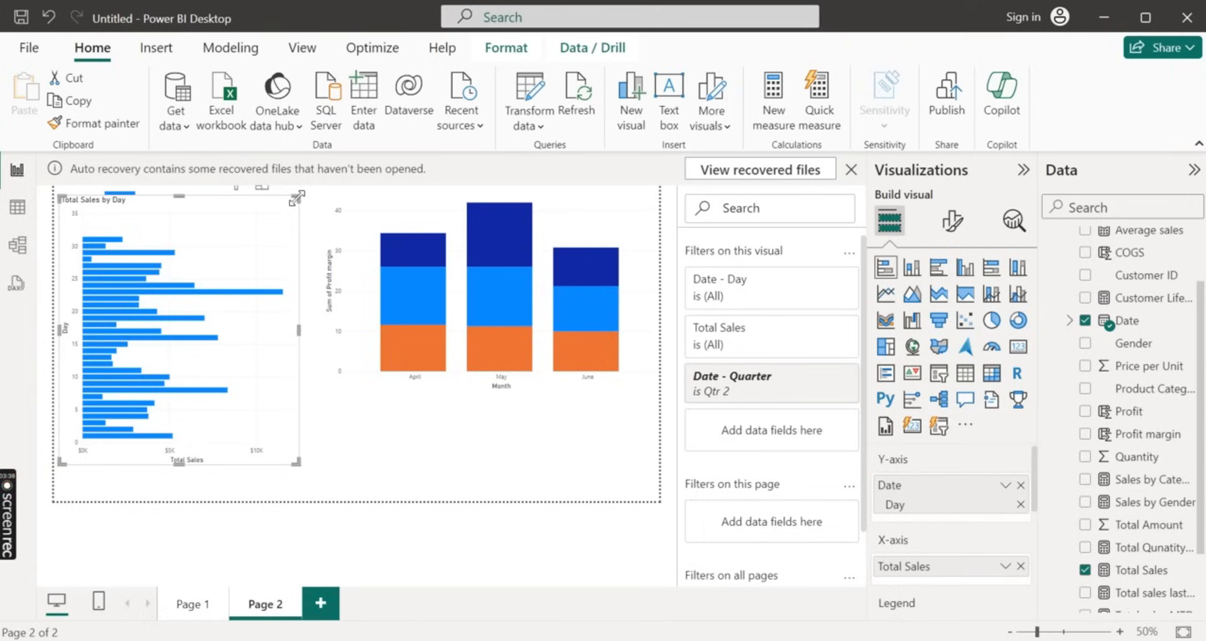
pyautogui.moveTo(291, 247)
pyautogui.mouseDown()
pyautogui.moveTo(291, 274)
pyautogui.moveTo(291, 241)
pyautogui.mouseUp()
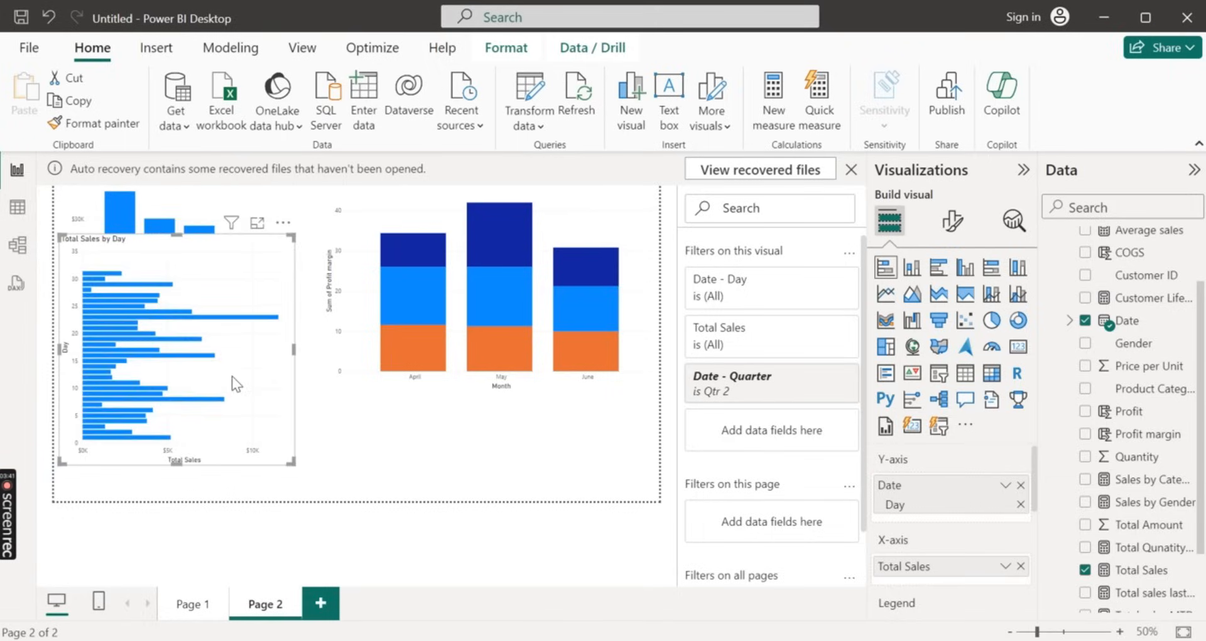
pyautogui.moveTo(233, 376); pyautogui.dragTo(321, 420)
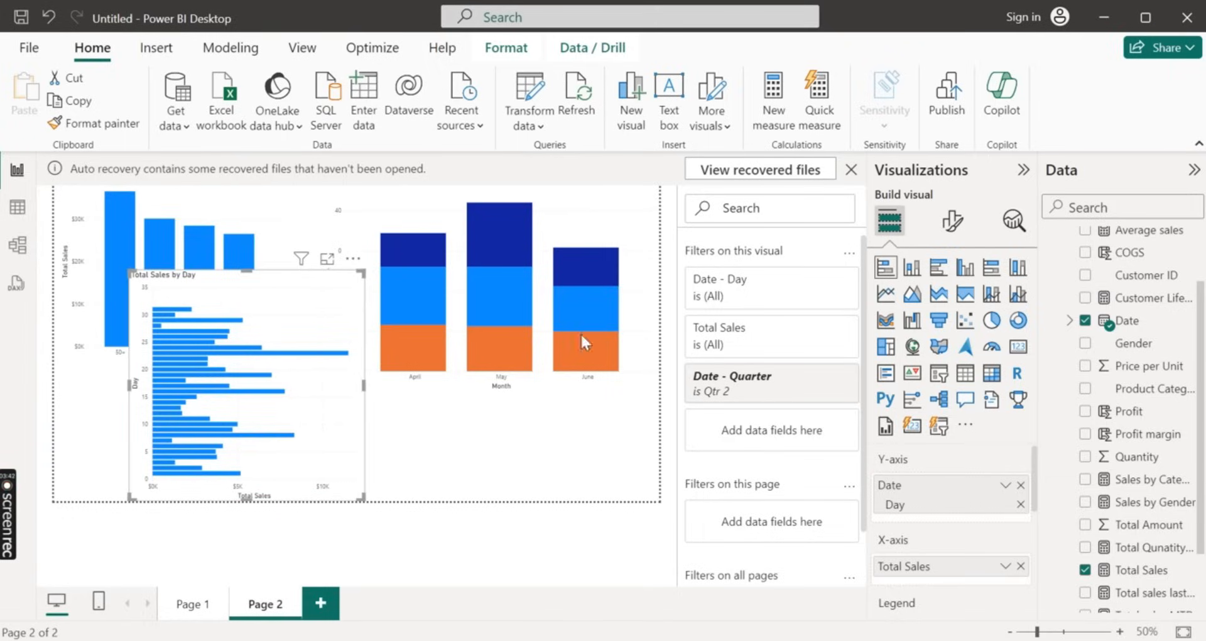
pyautogui.click(911, 267)
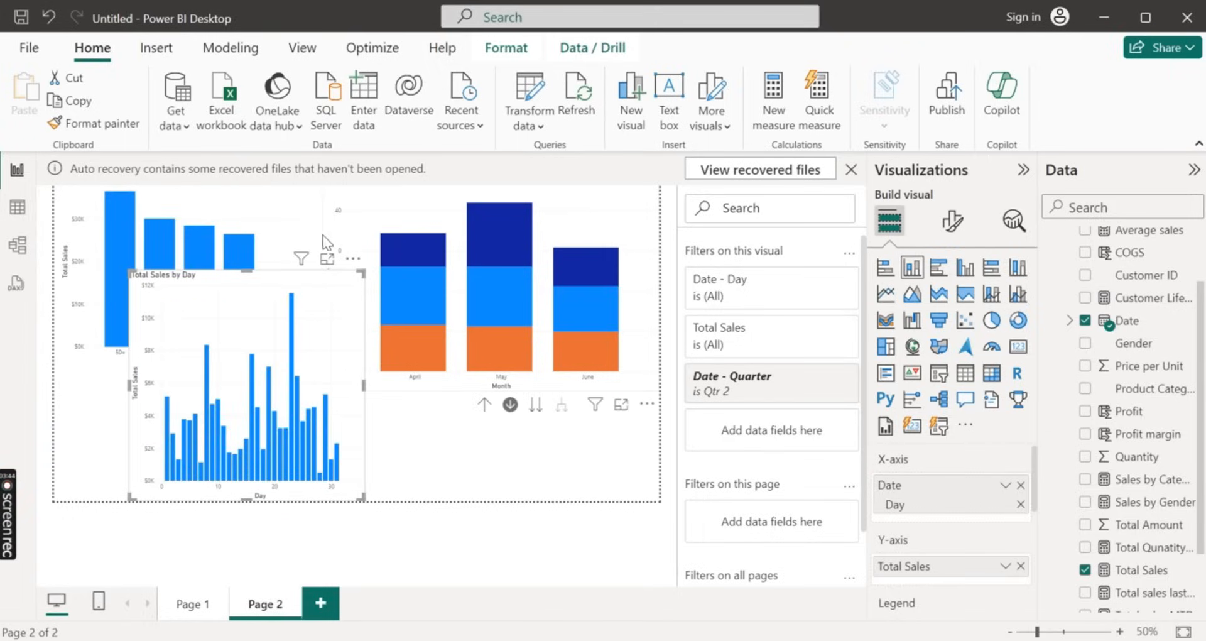
pyautogui.moveTo(247, 274); pyautogui.dragTo(158, 366)
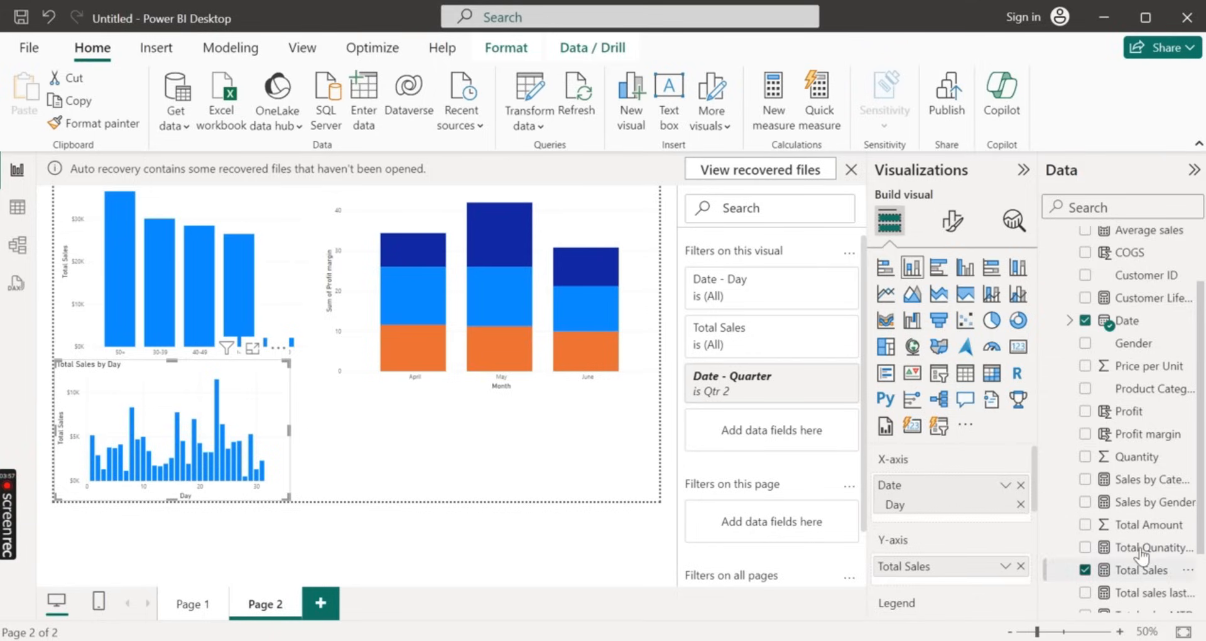
# Create a funnel chart of Total Qunatity Sold by Product Category below the profit margin chart
pyautogui.scroll(-3, 1142, 553)
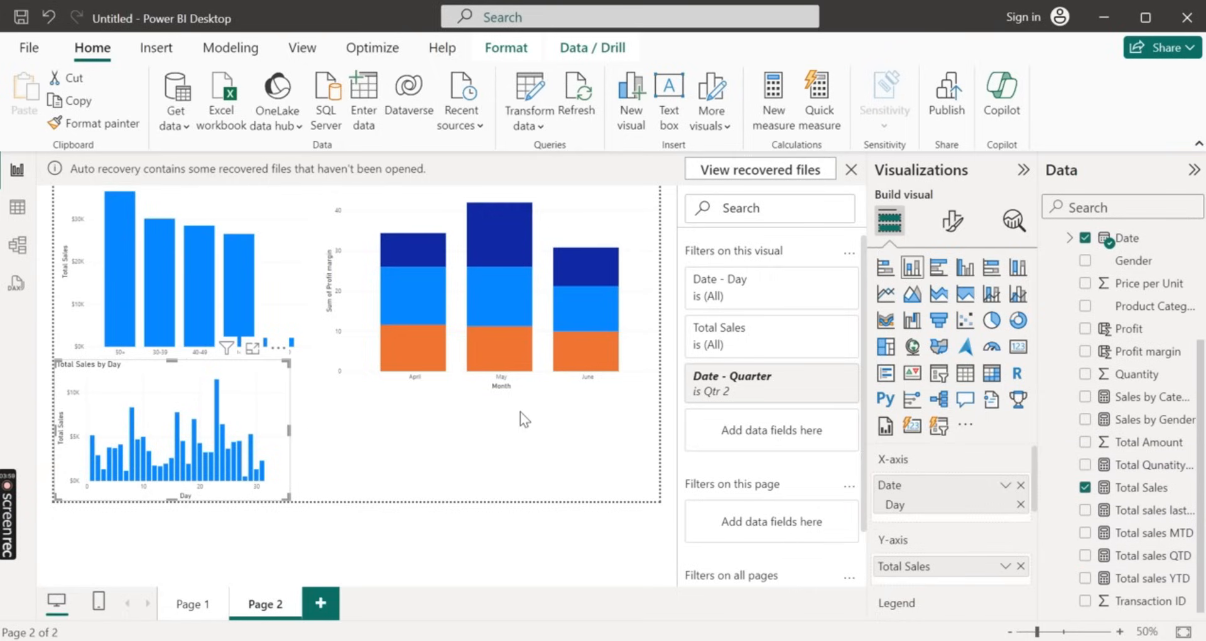
pyautogui.click(456, 424)
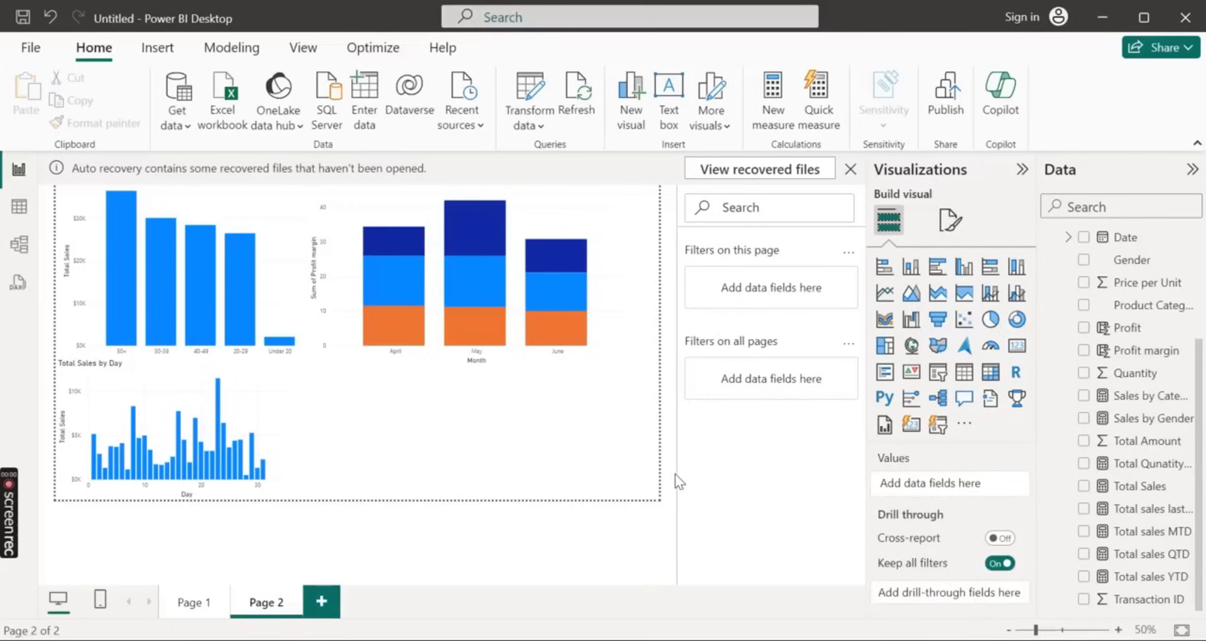
pyautogui.click(1084, 464)
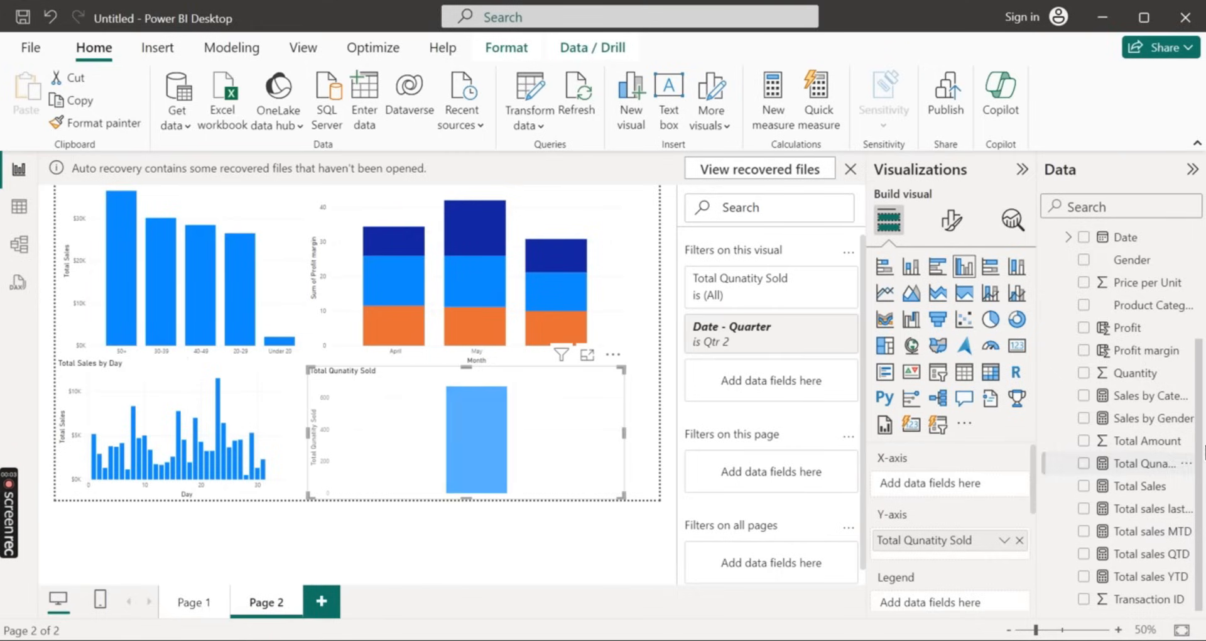
pyautogui.click(1084, 306)
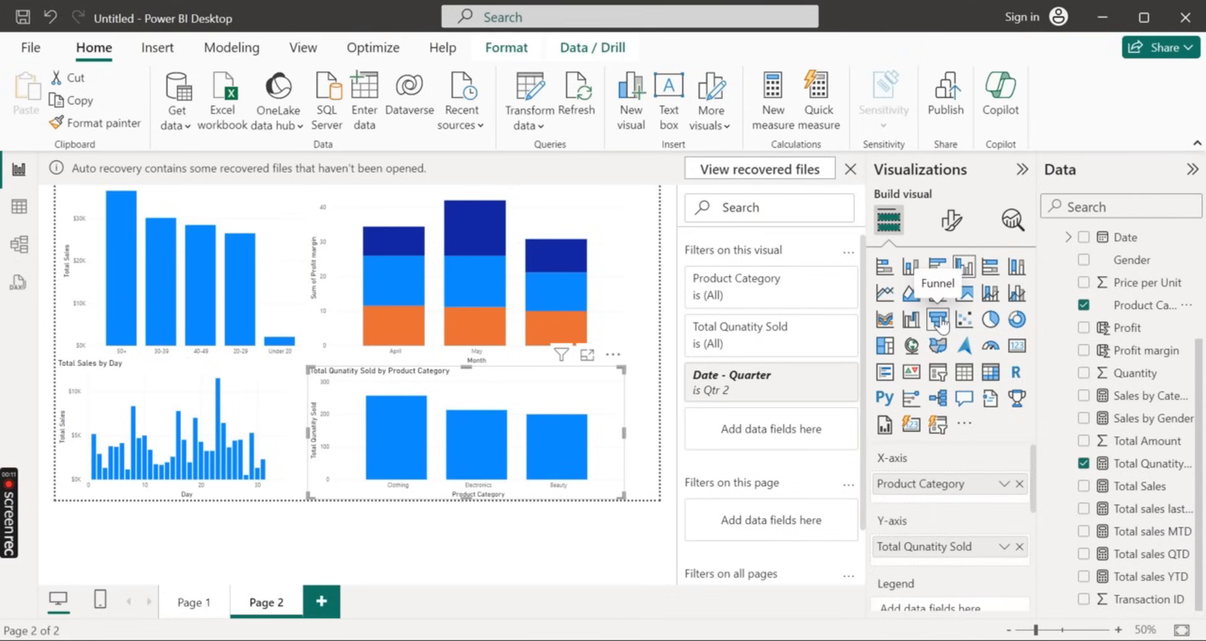
pyautogui.click(940, 322)
pyautogui.moveTo(472, 411)
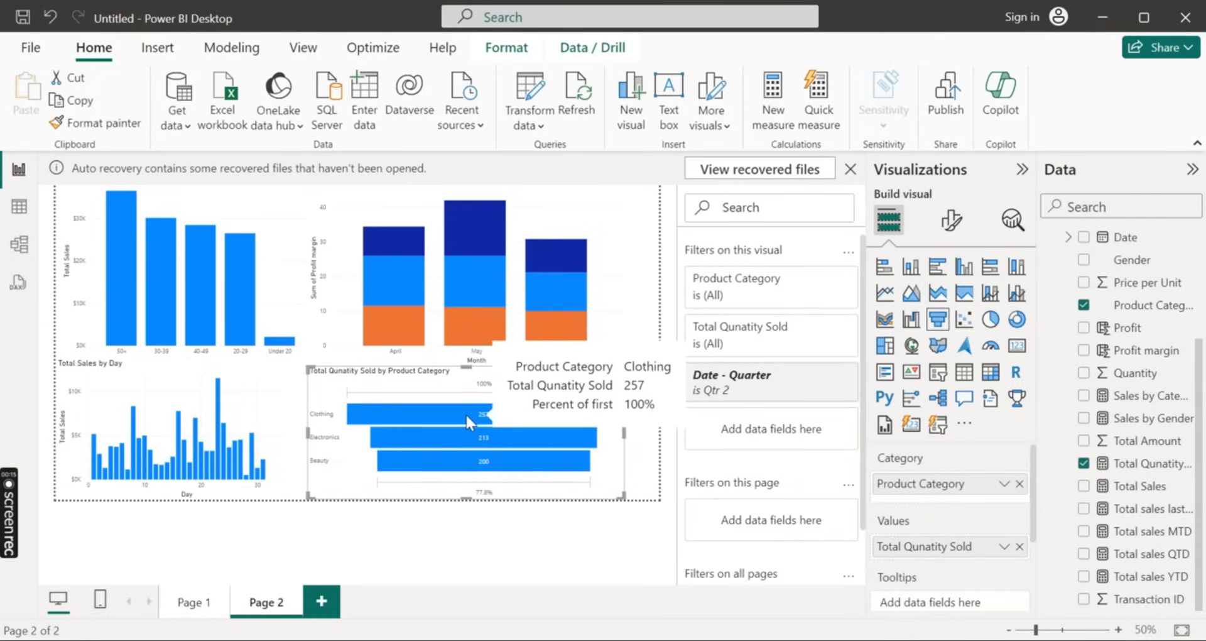
pyautogui.moveTo(466, 439)
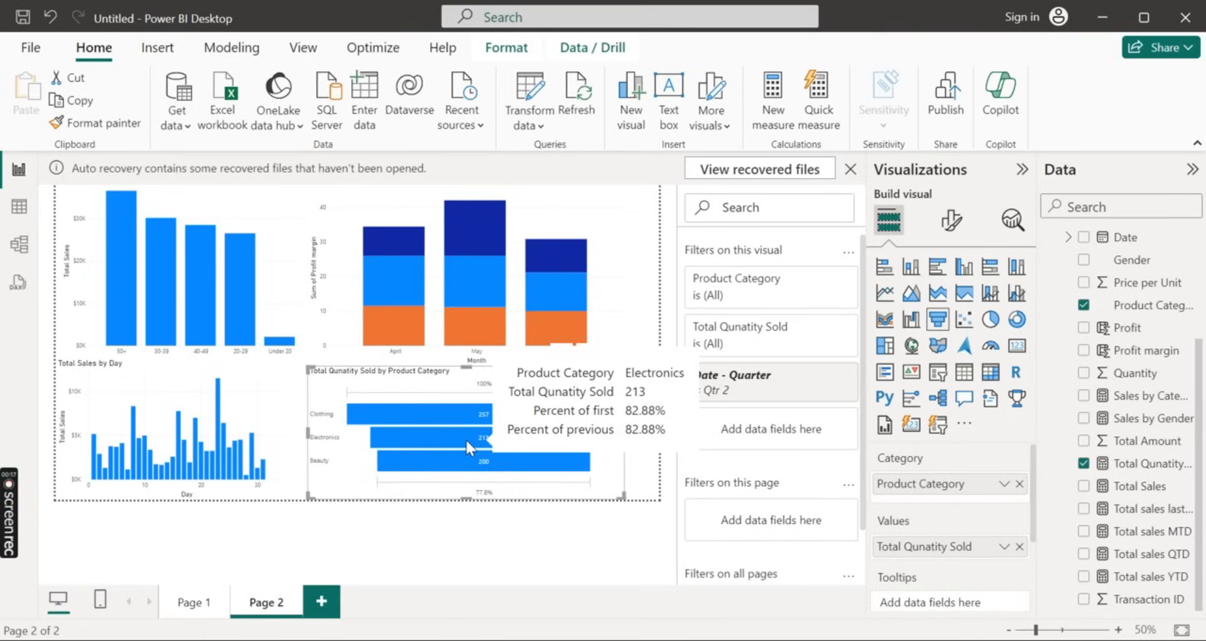
pyautogui.click(911, 320)
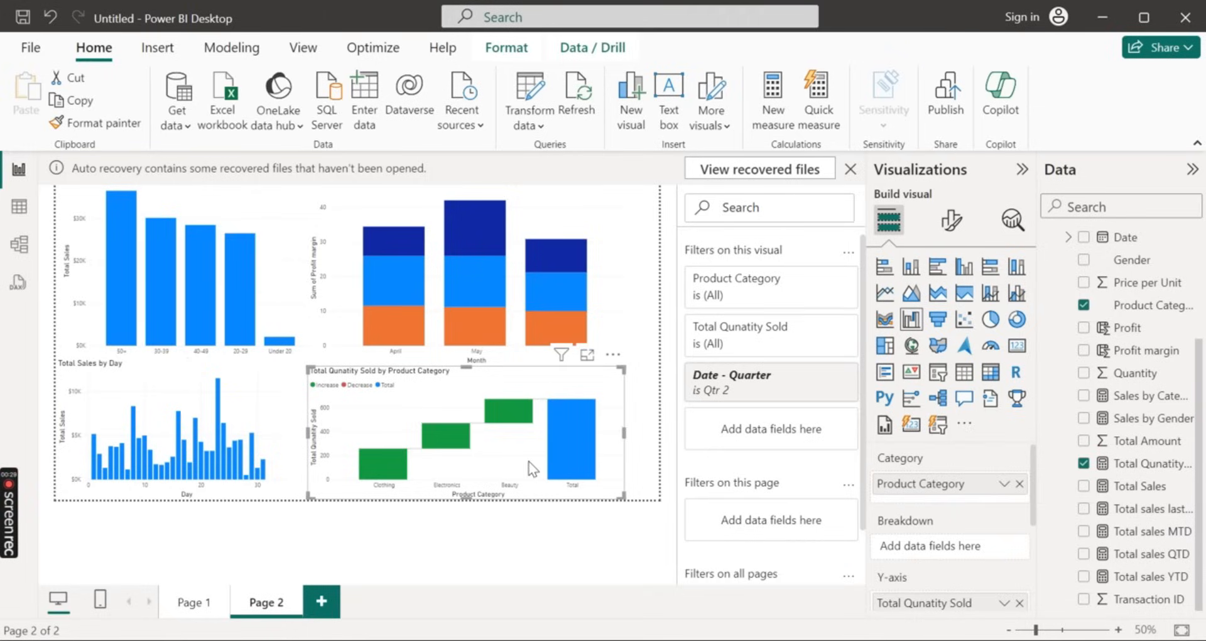
pyautogui.moveTo(575, 419)
pyautogui.click(942, 321)
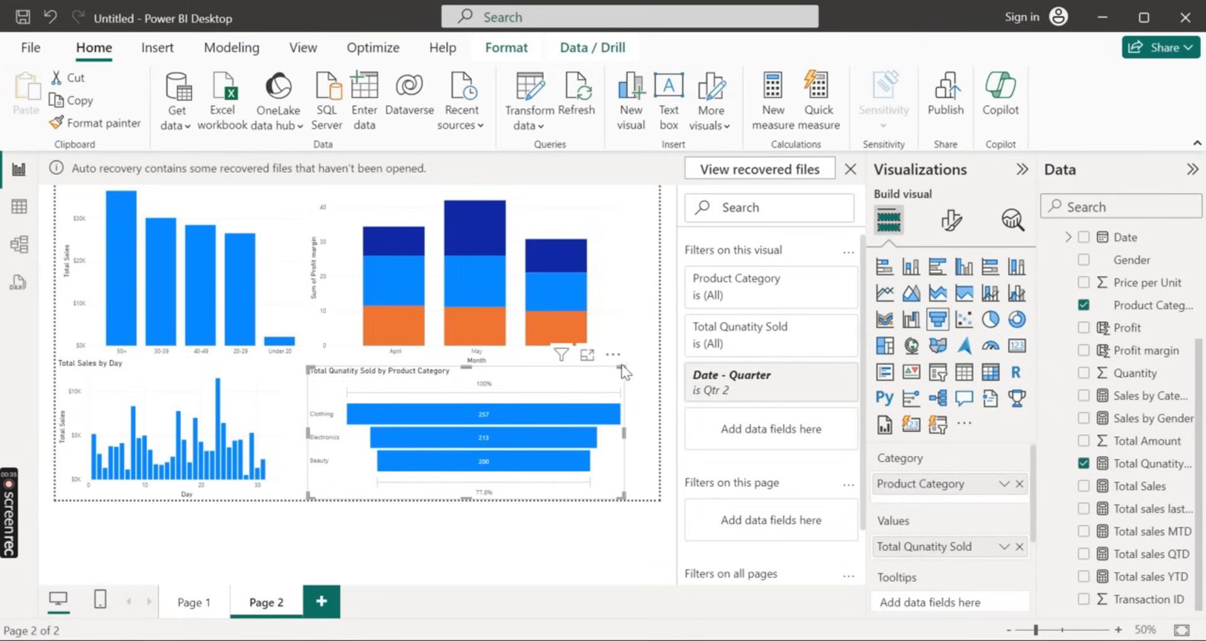
# Narrow the funnel chart and add an Average sales card beside it, sized to fit the remaining page width
pyautogui.moveTo(621, 369); pyautogui.dragTo(524, 376)
pyautogui.click(576, 443)
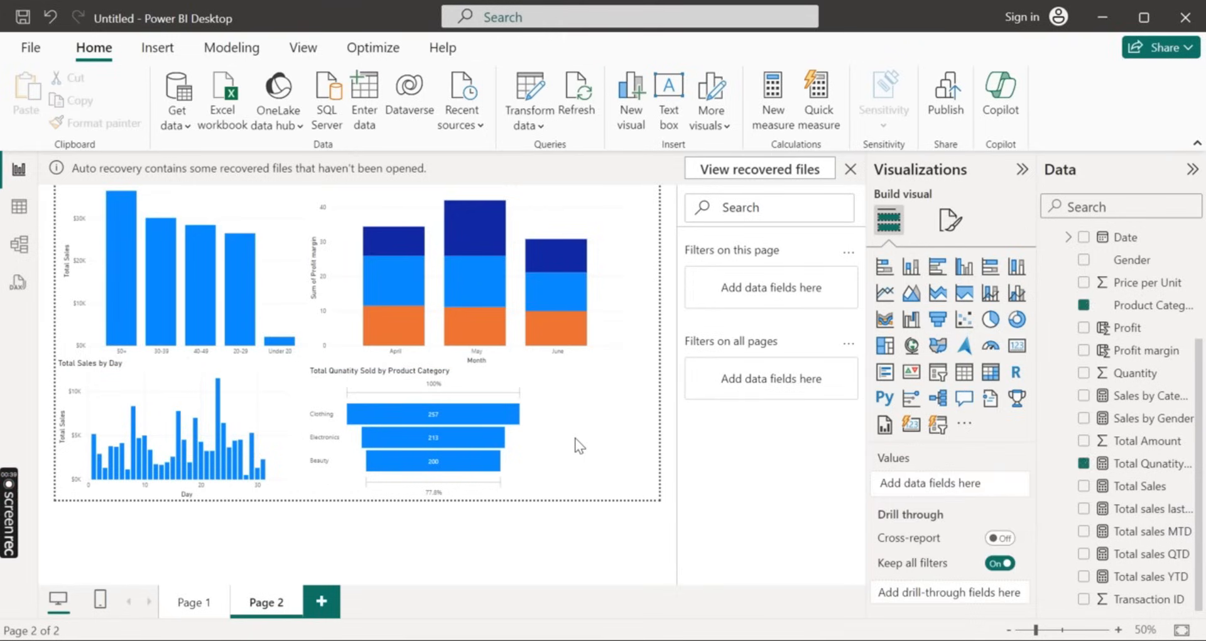
pyautogui.scroll(3, 1147, 348)
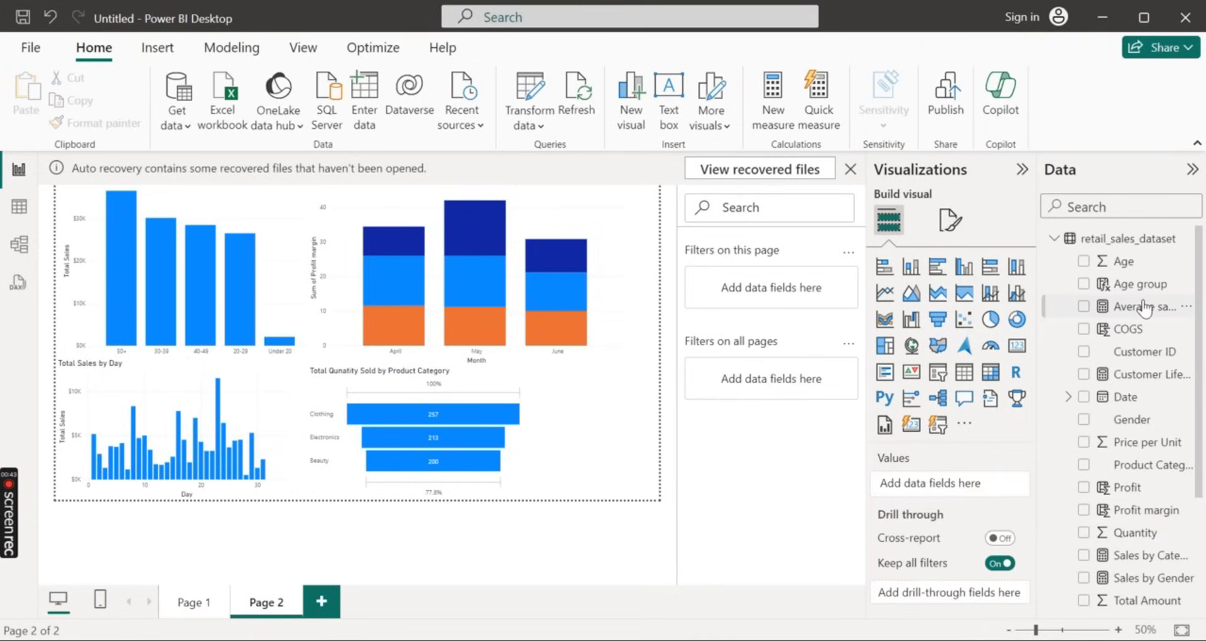
pyautogui.moveTo(1144, 307); pyautogui.dragTo(621, 406)
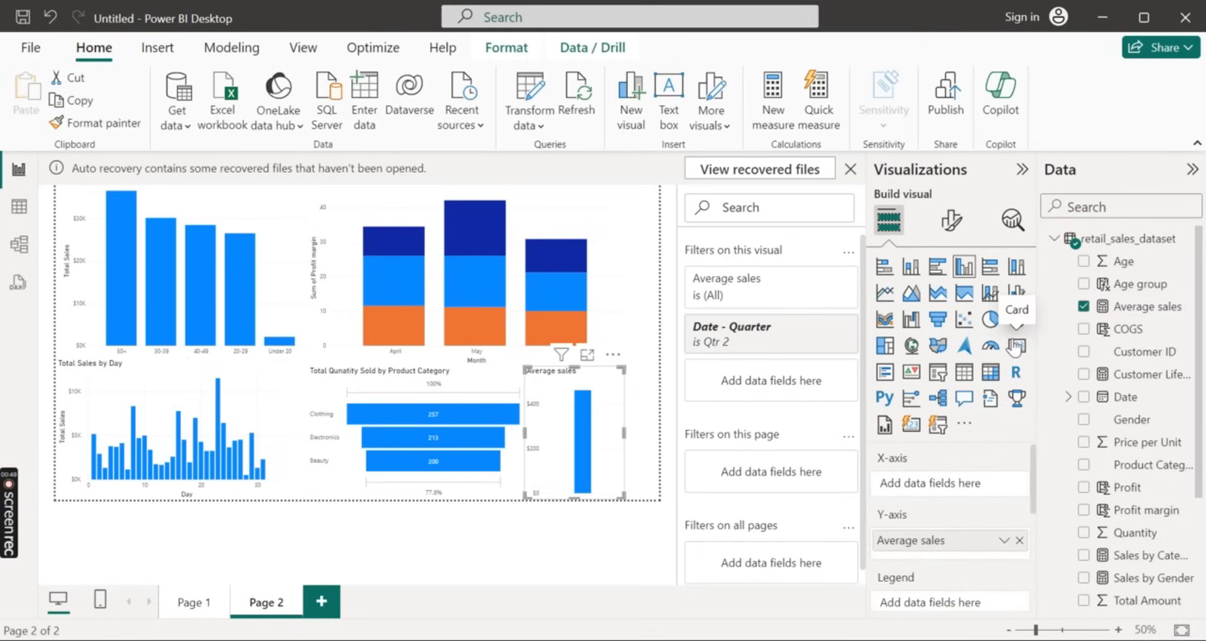
pyautogui.click(1016, 347)
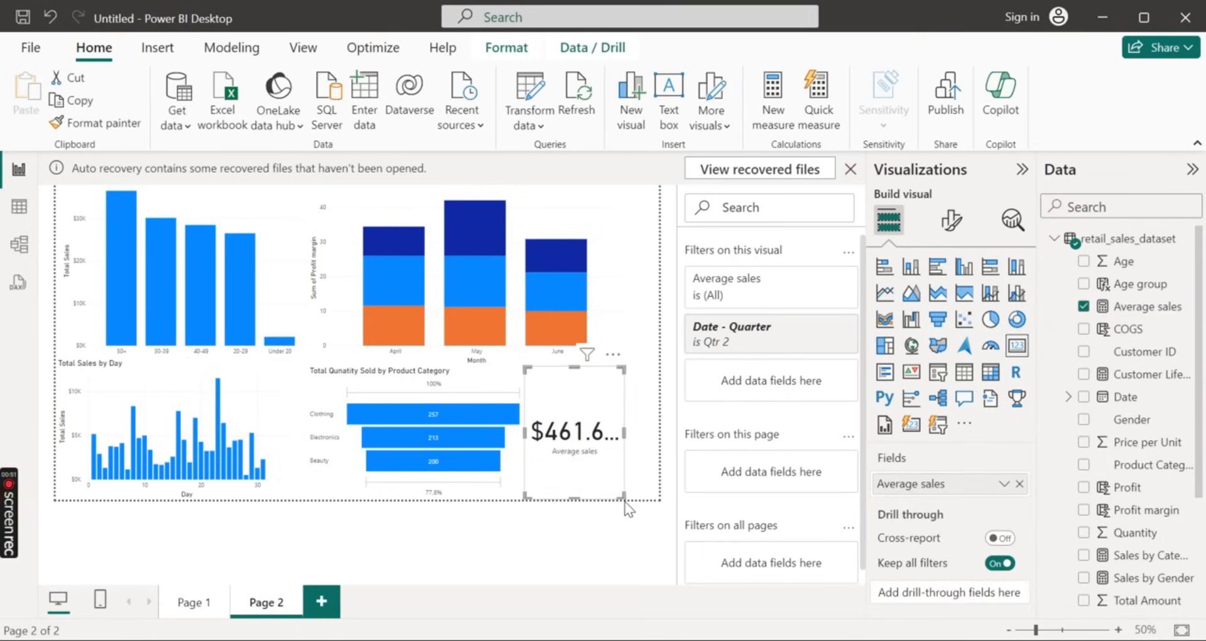
pyautogui.moveTo(624, 496); pyautogui.dragTo(651, 471)
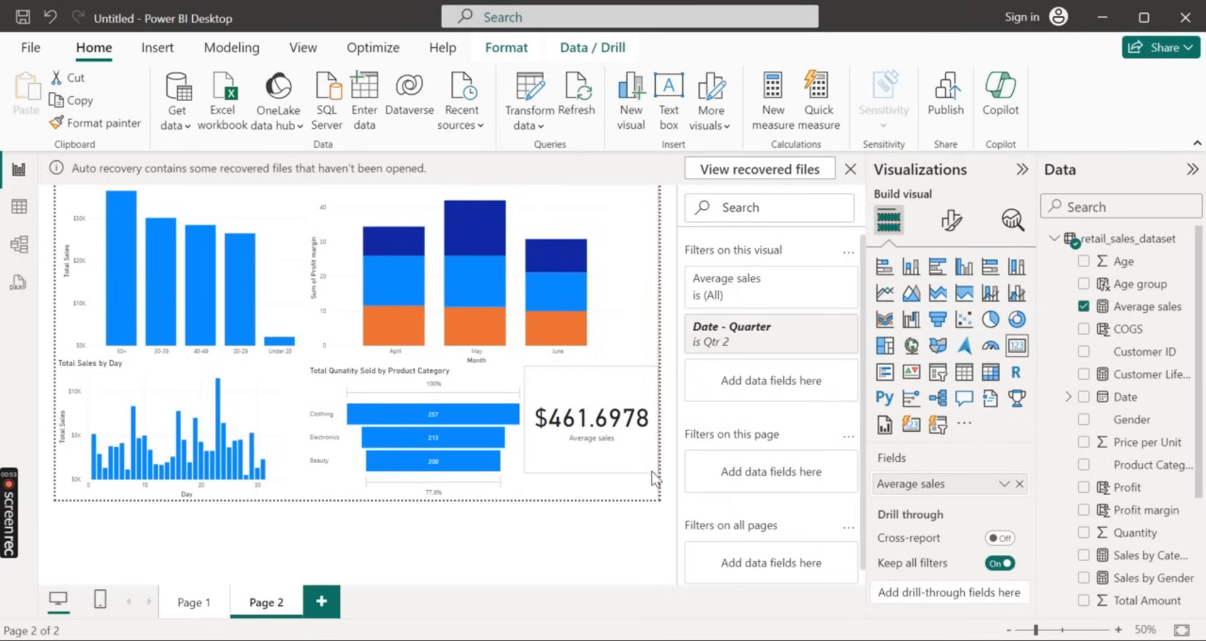
# Add Page 3 and create a card on it showing the sum of Profit
pyautogui.click(324, 603)
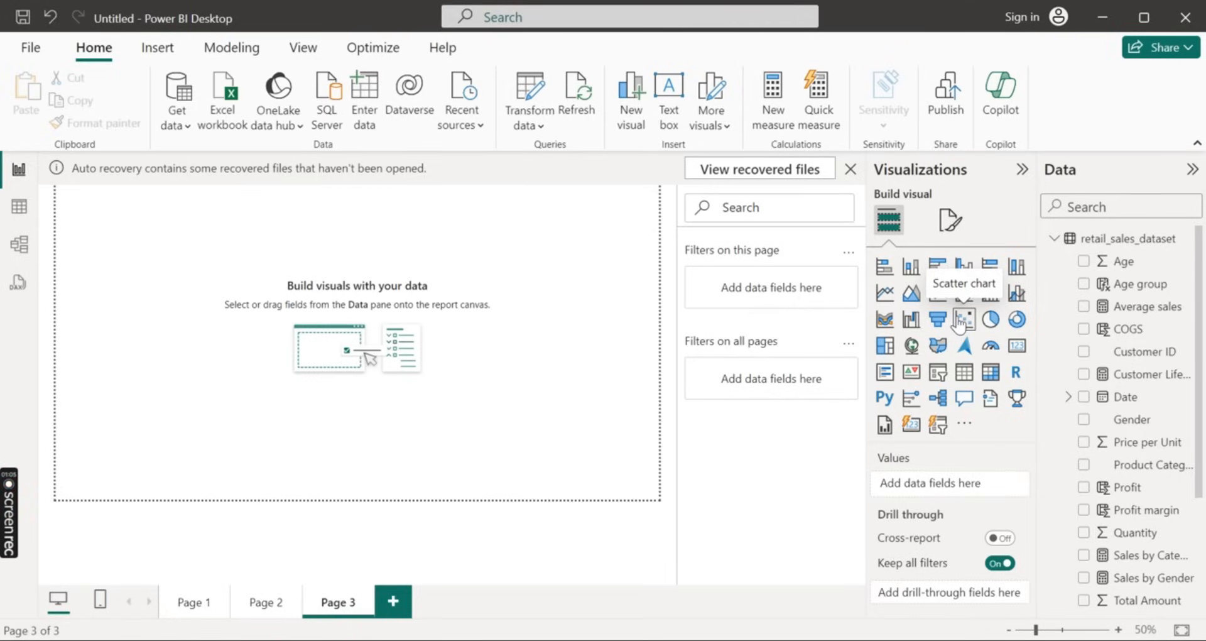
pyautogui.scroll(-1, 1074, 402)
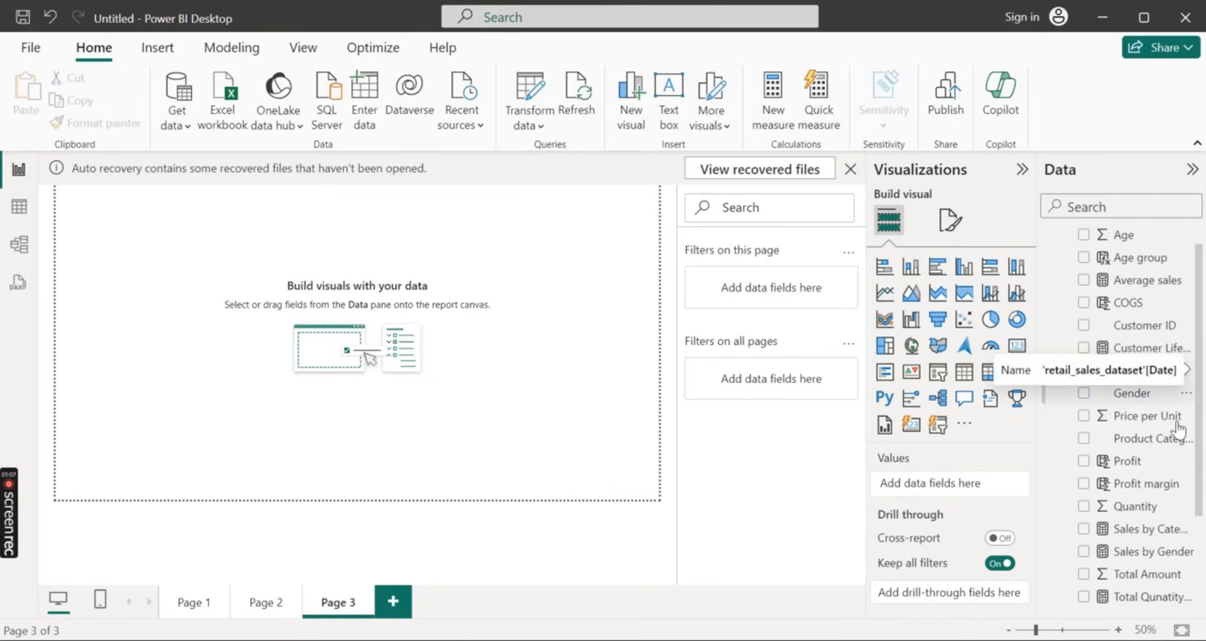
pyautogui.scroll(-3, 1176, 433)
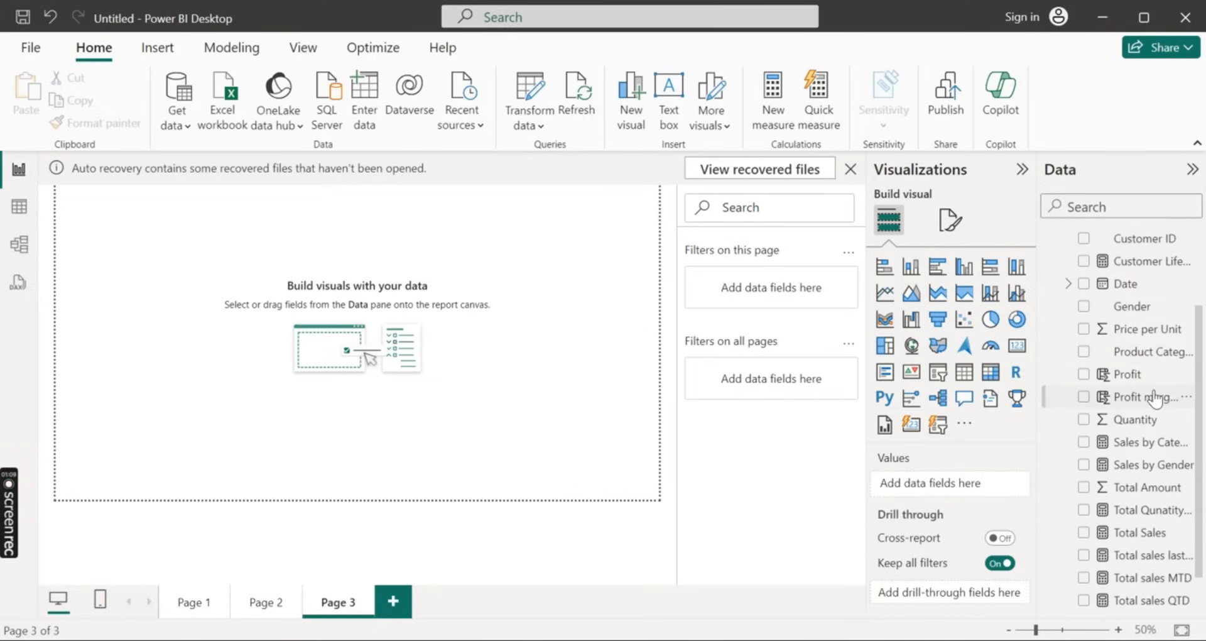
pyautogui.moveTo(1130, 374); pyautogui.dragTo(494, 274)
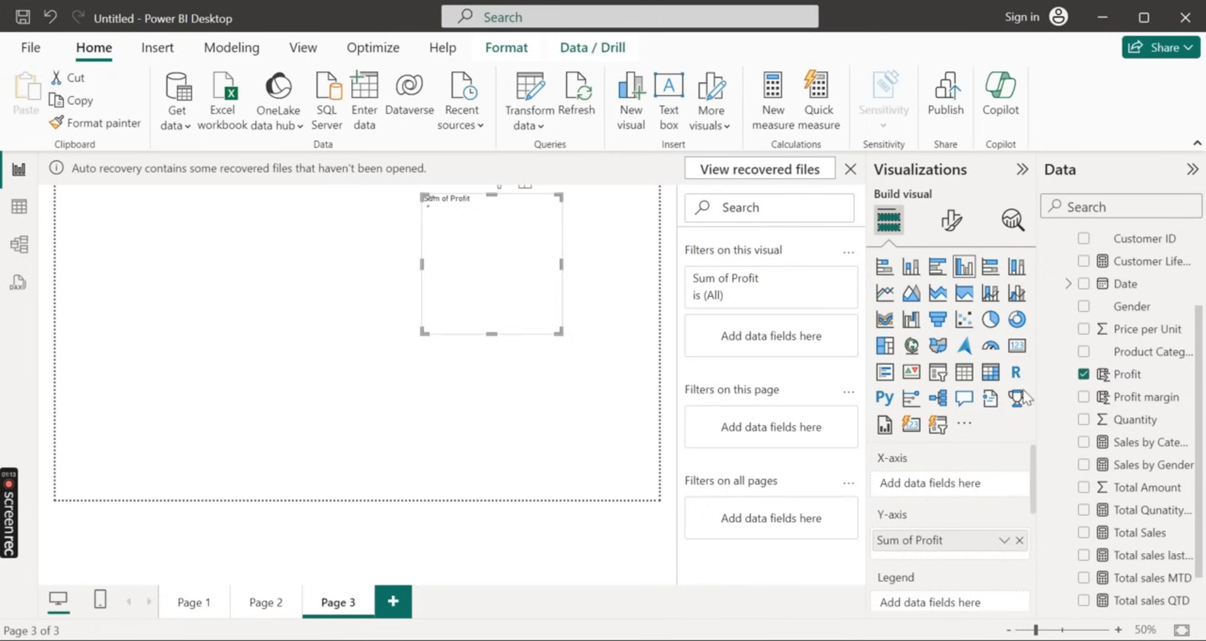
pyautogui.click(1015, 346)
pyautogui.click(885, 372)
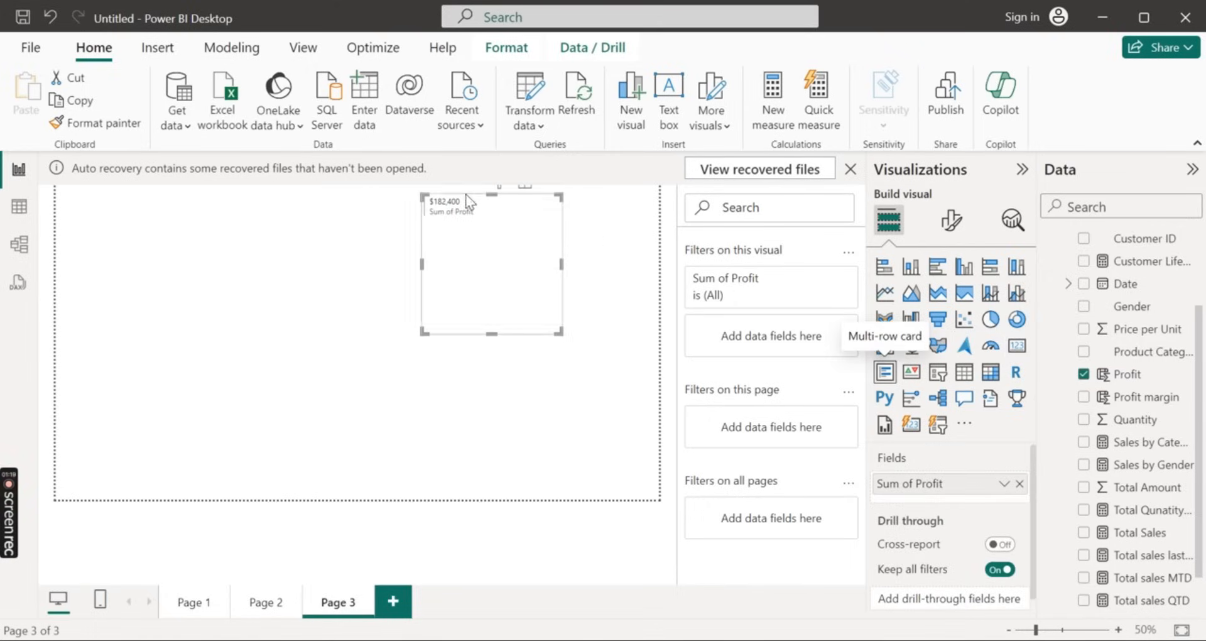
pyautogui.click(1019, 348)
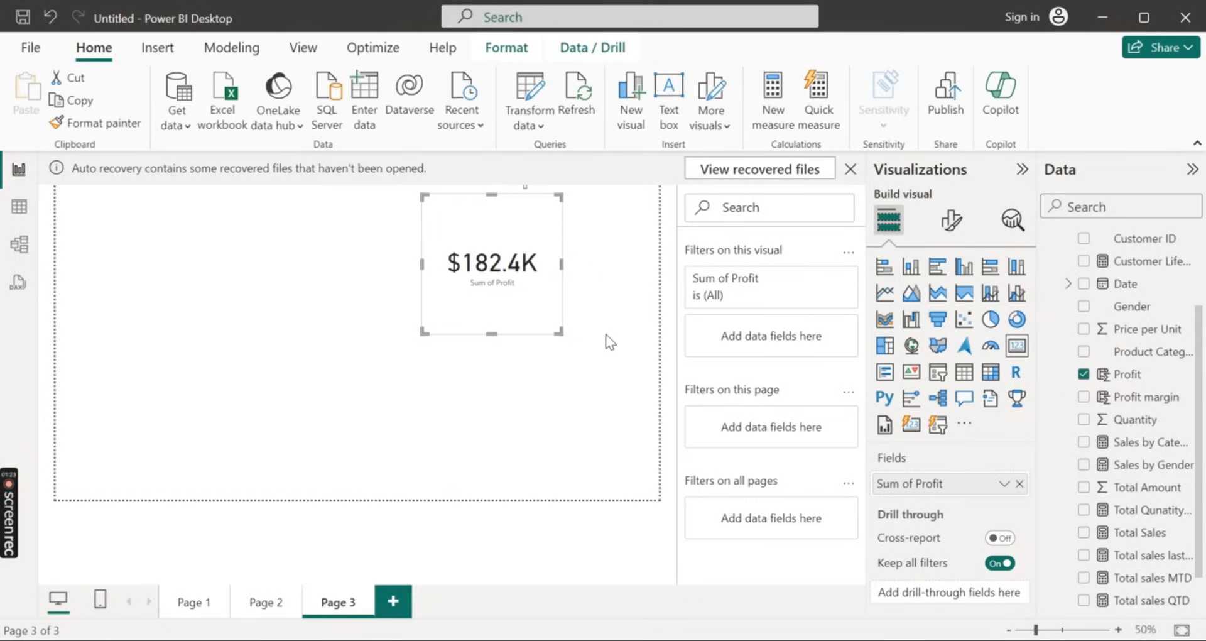
pyautogui.click(614, 370)
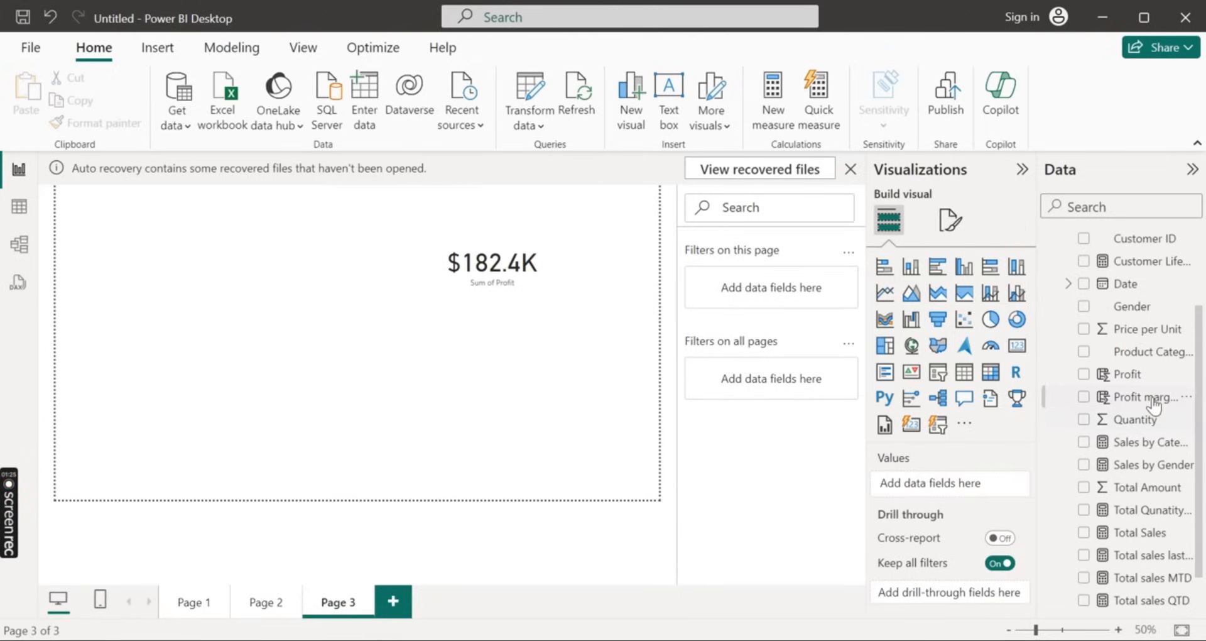
pyautogui.moveTo(1149, 398); pyautogui.dragTo(498, 372)
pyautogui.click(1018, 346)
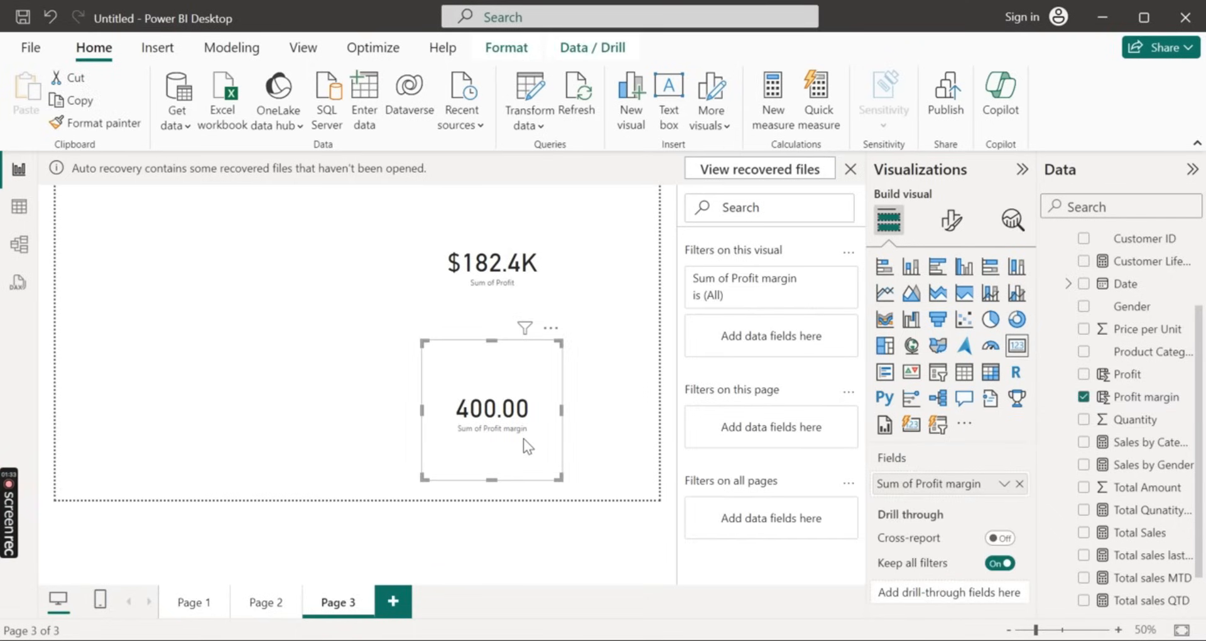
pyautogui.press('Delete')
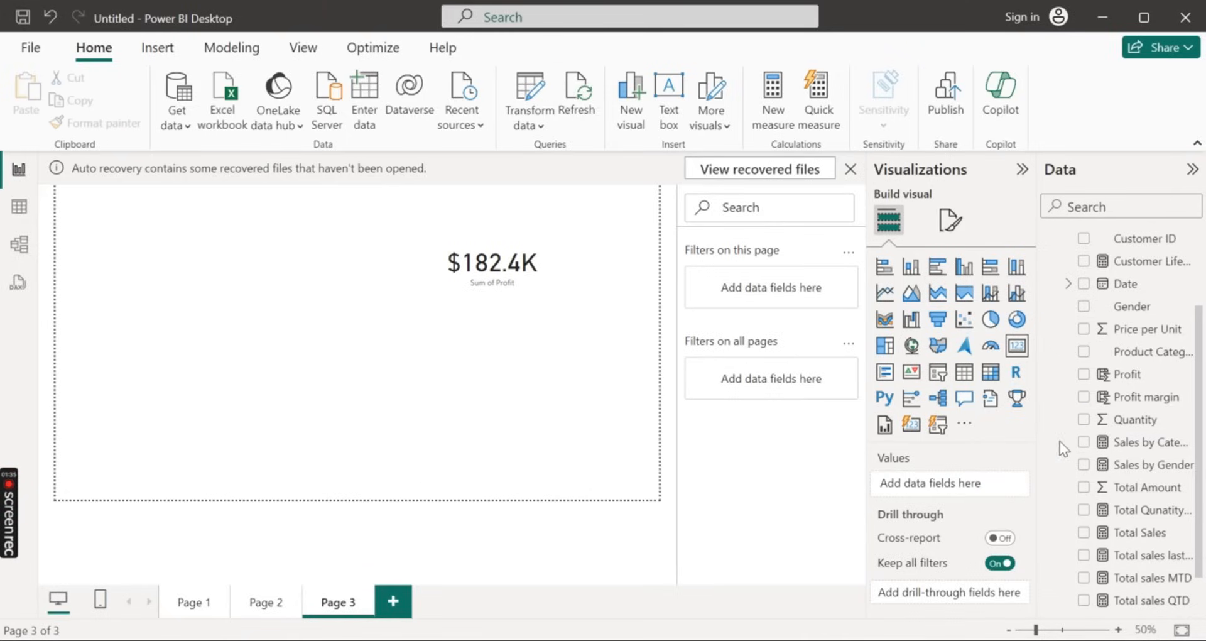
# Add a Total Qunatity Sold card below the profit card and a Total Sales card beside the profit card
pyautogui.scroll(-1, 1122, 457)
pyautogui.moveTo(1152, 466); pyautogui.dragTo(506, 365)
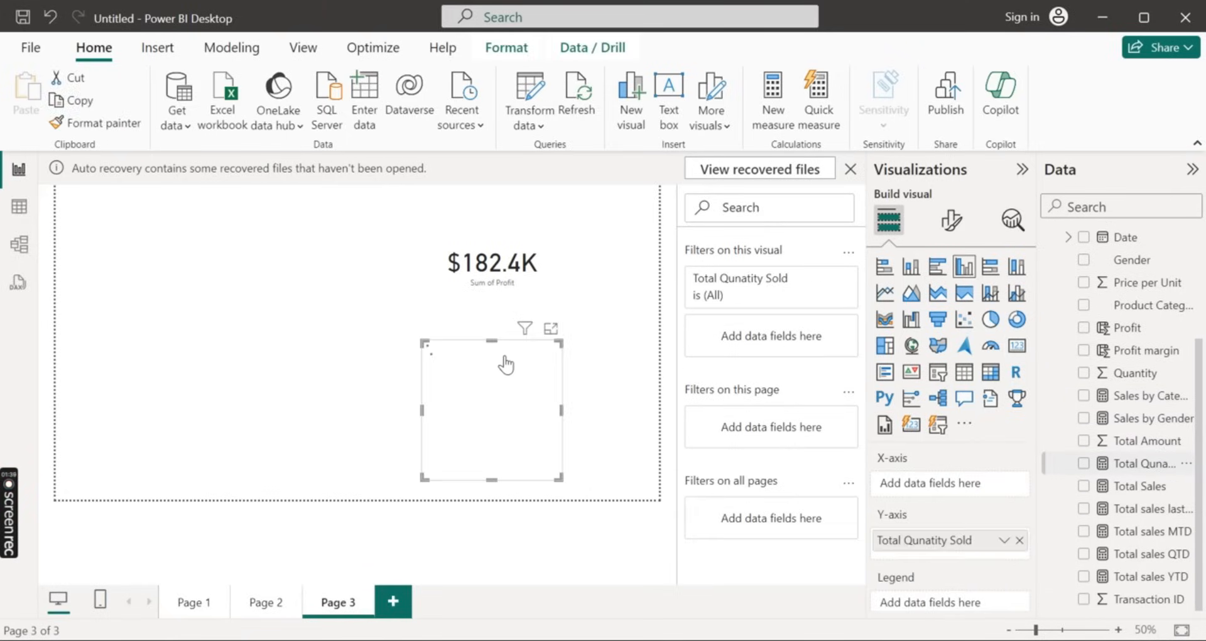
pyautogui.click(1017, 347)
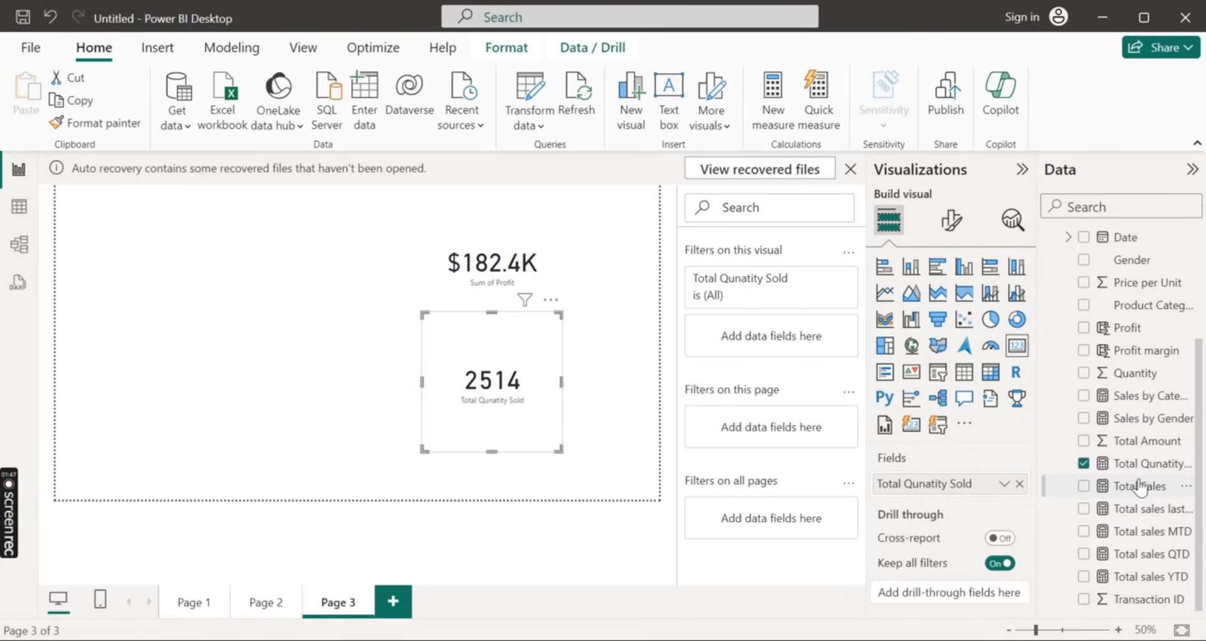
pyautogui.moveTo(1140, 485); pyautogui.dragTo(342, 271)
pyautogui.click(1016, 346)
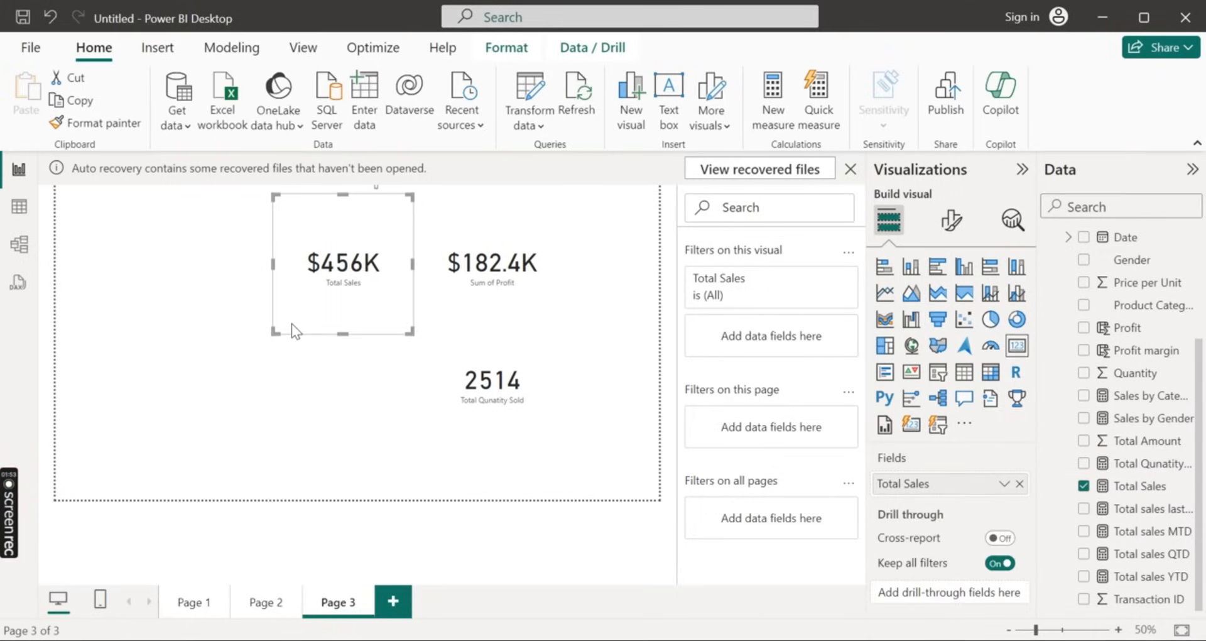
pyautogui.click(314, 365)
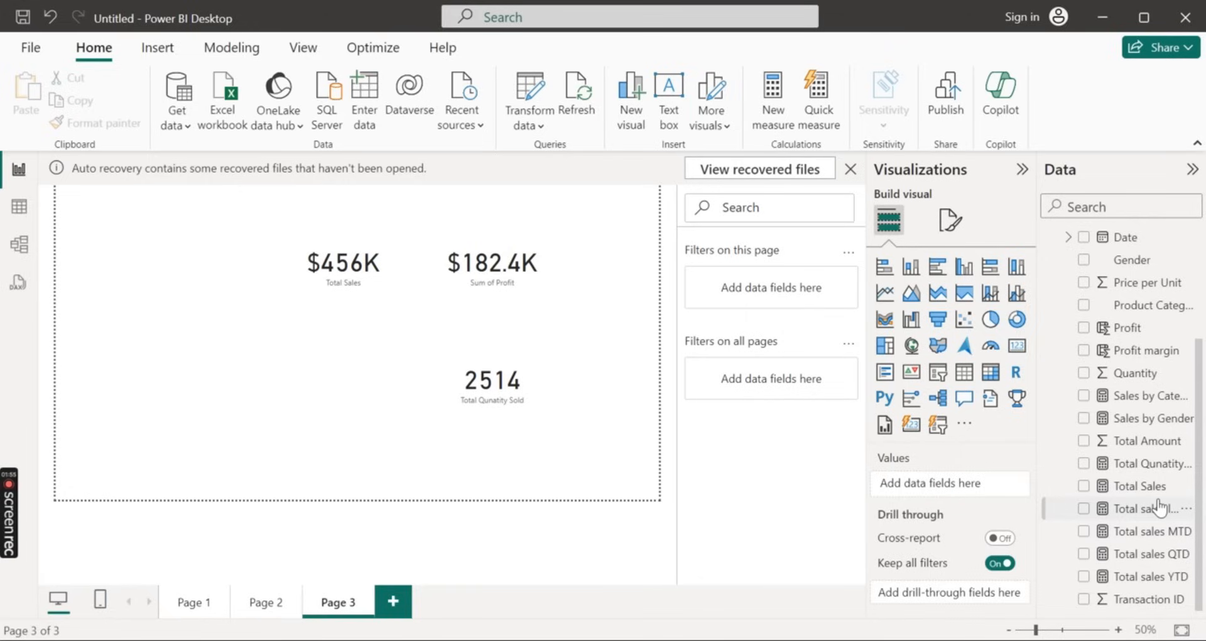
# Add a Total sales last year card below the Total Sales card and a Total sales YTD card beside it
pyautogui.moveTo(1159, 508); pyautogui.dragTo(367, 371)
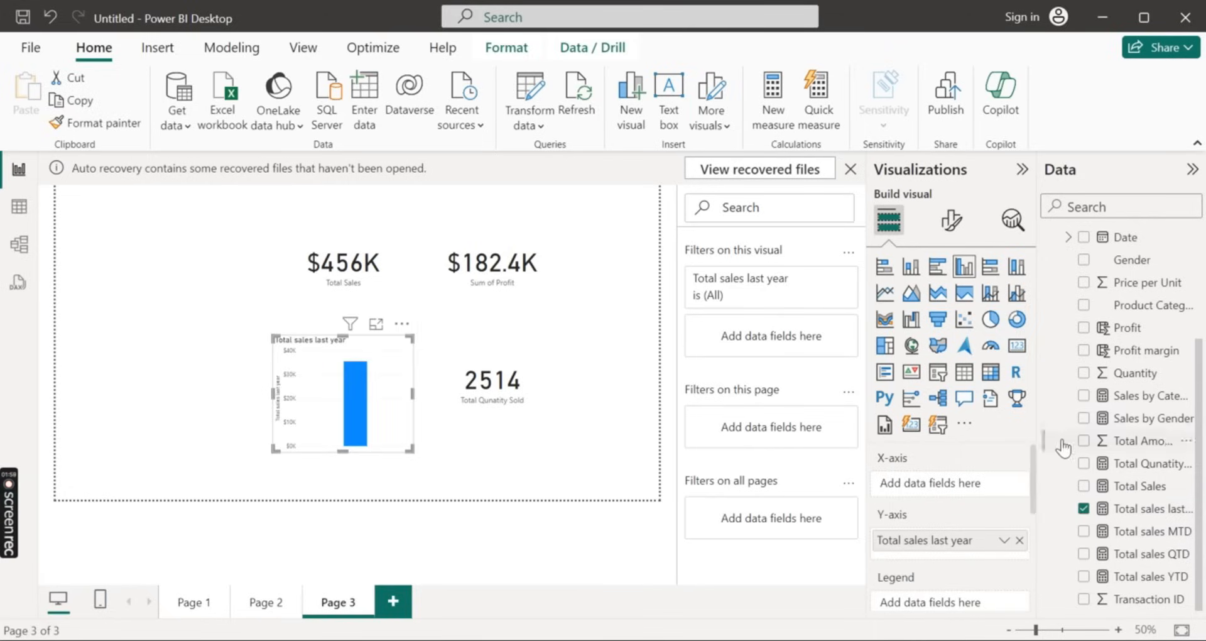
pyautogui.click(1018, 346)
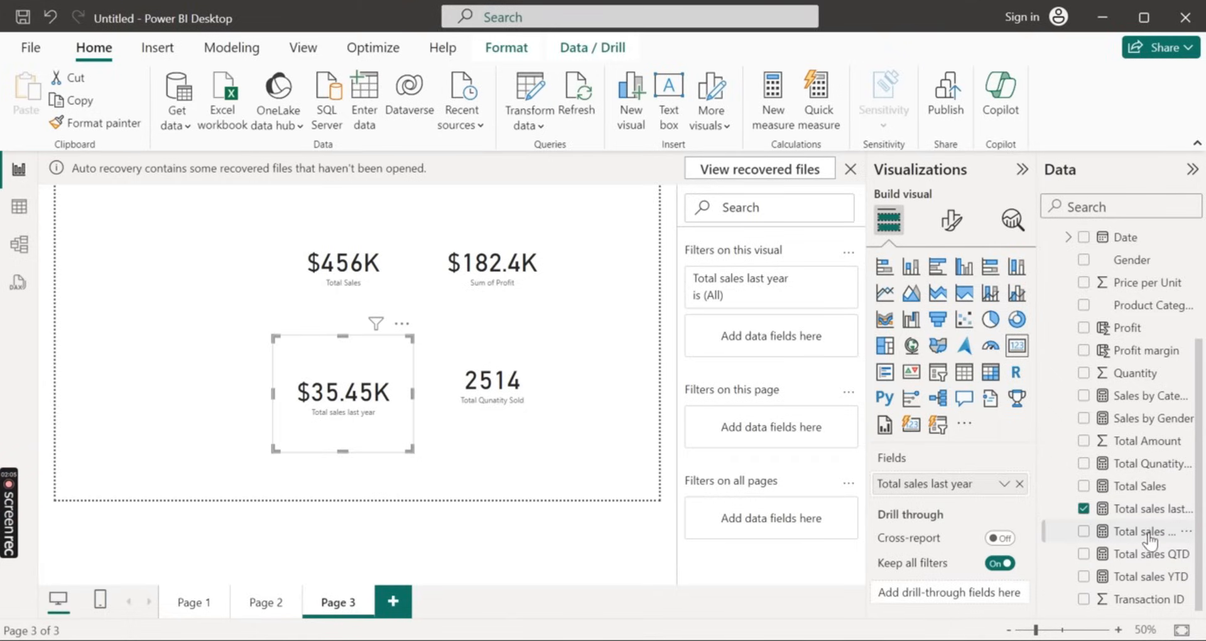
pyautogui.moveTo(1150, 536); pyautogui.dragTo(529, 374)
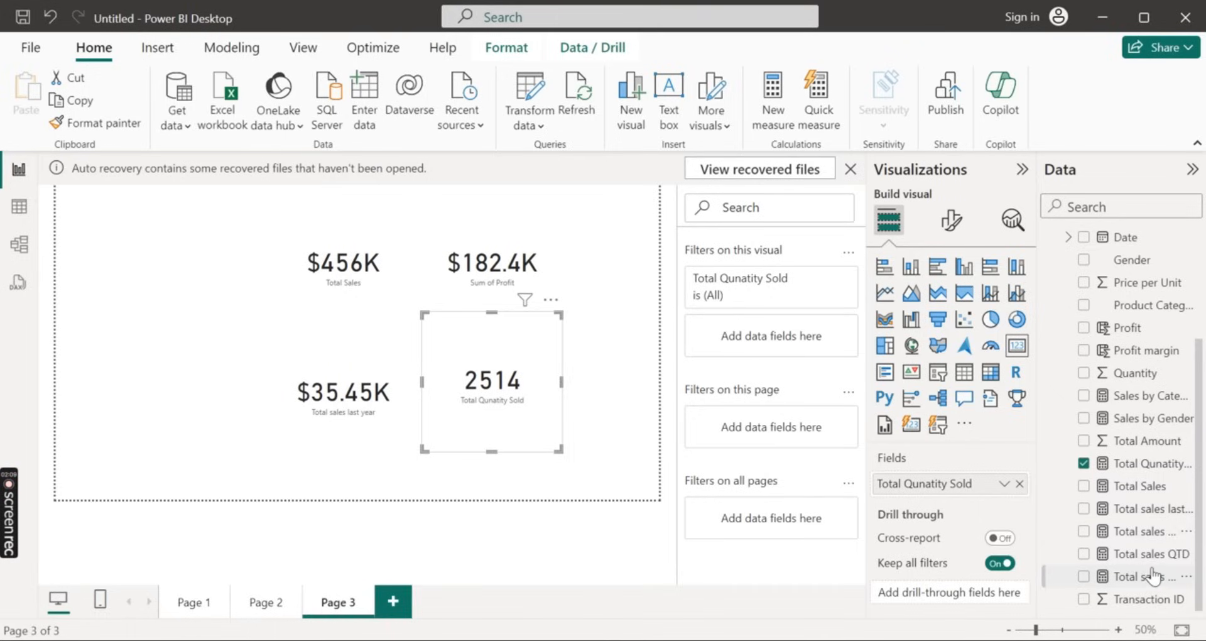
pyautogui.moveTo(1150, 576); pyautogui.dragTo(205, 358)
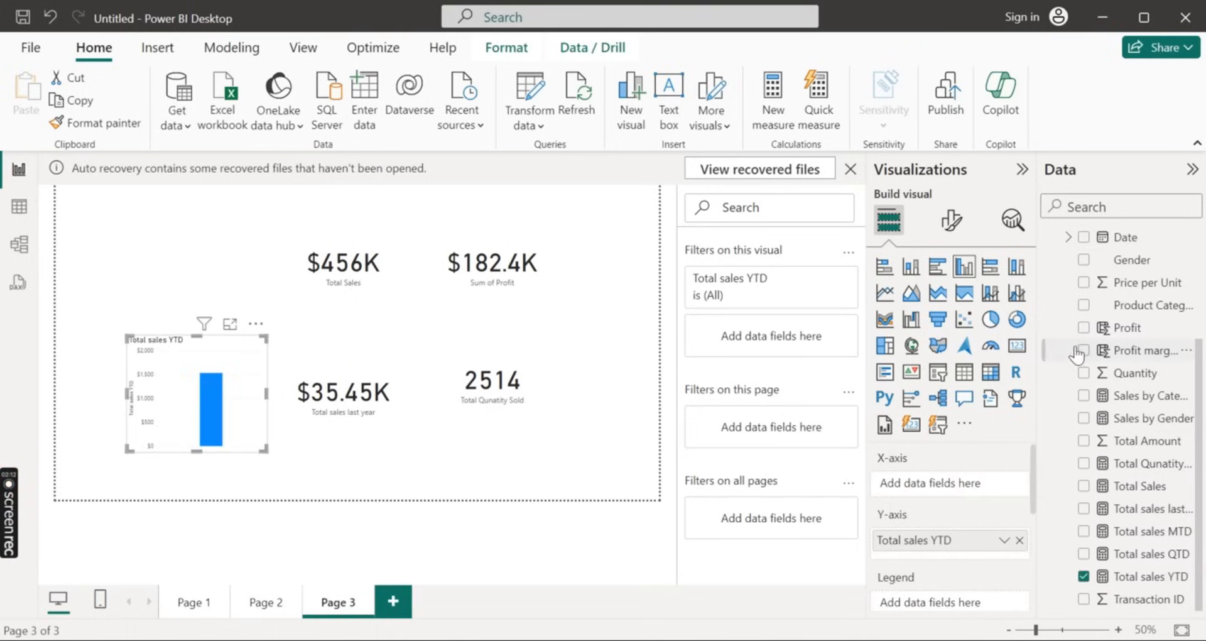
pyautogui.click(1014, 349)
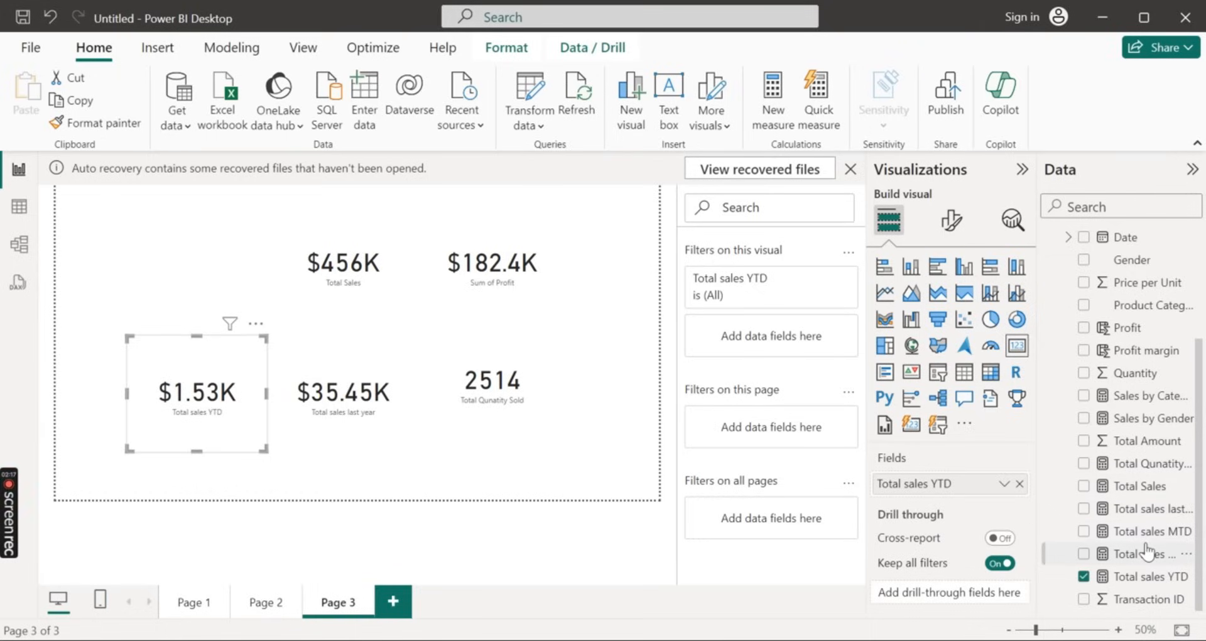
pyautogui.click(263, 248)
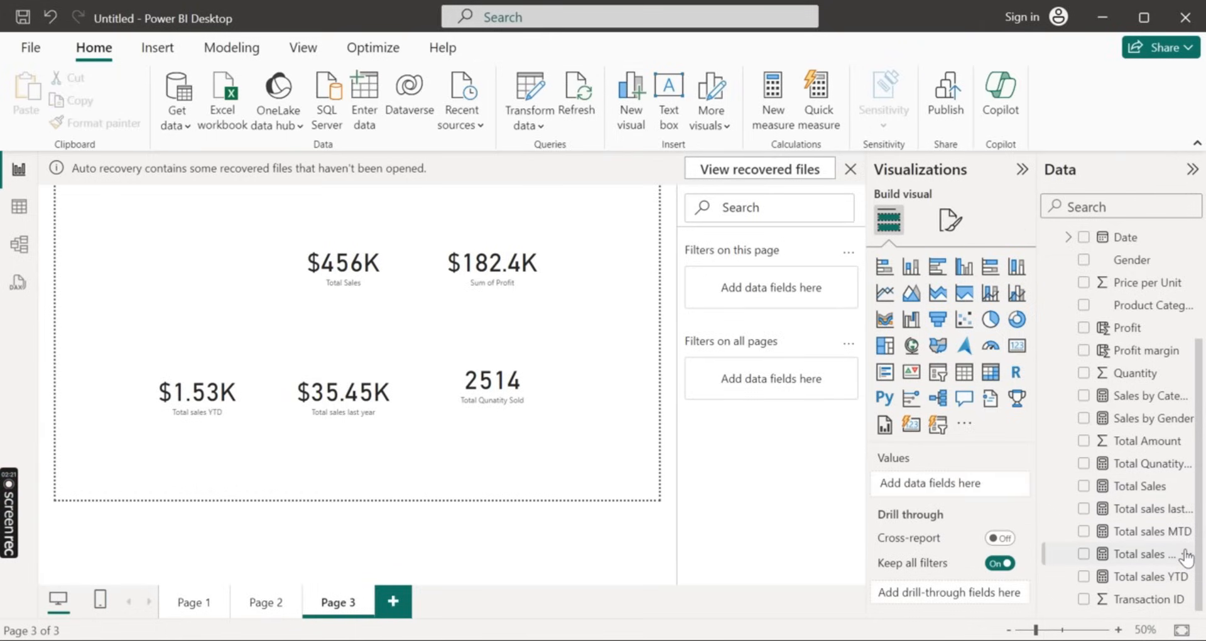
# Try a Total sales QTD card beside the profit card, and delete it
pyautogui.click(1084, 554)
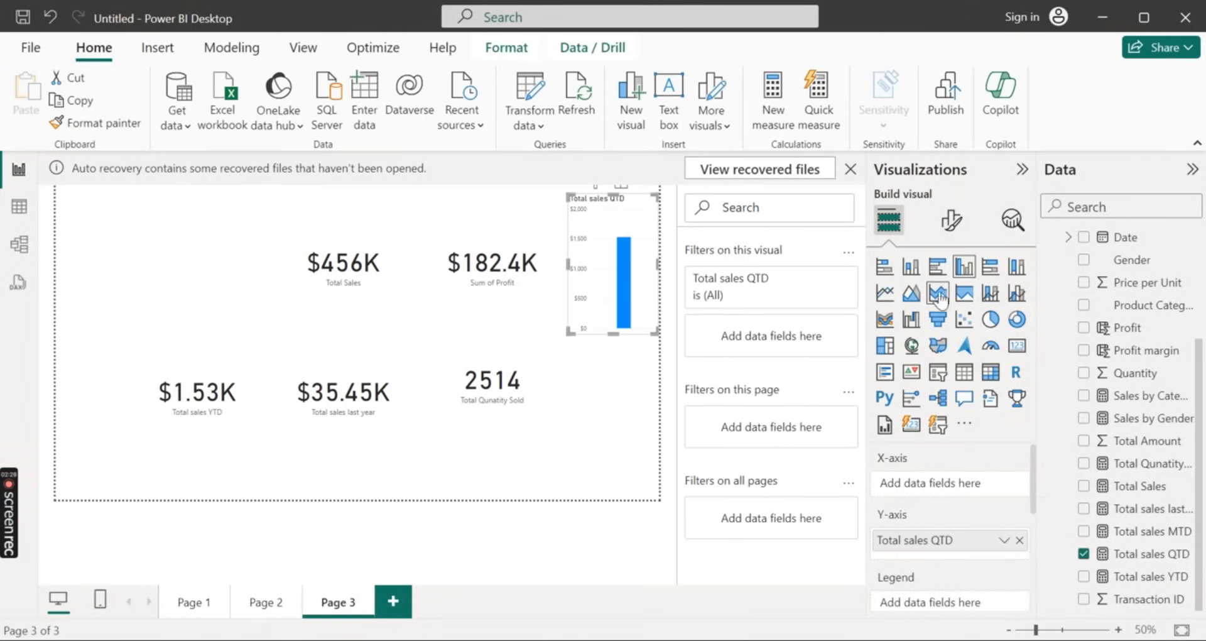
pyautogui.click(1018, 348)
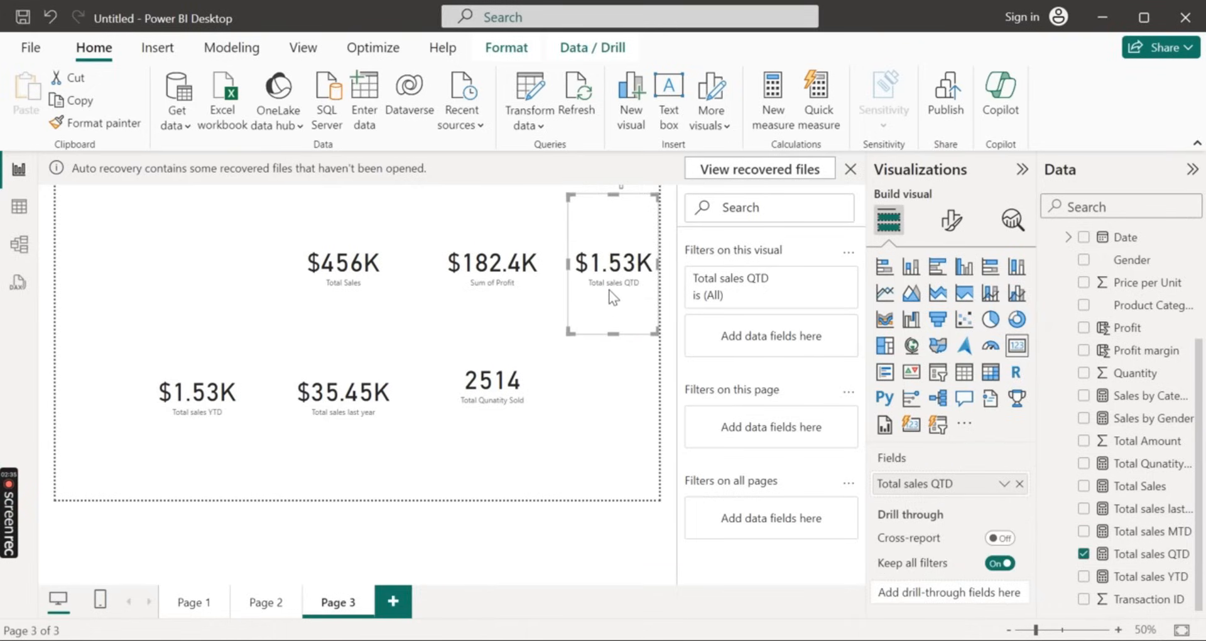
pyautogui.press('Delete')
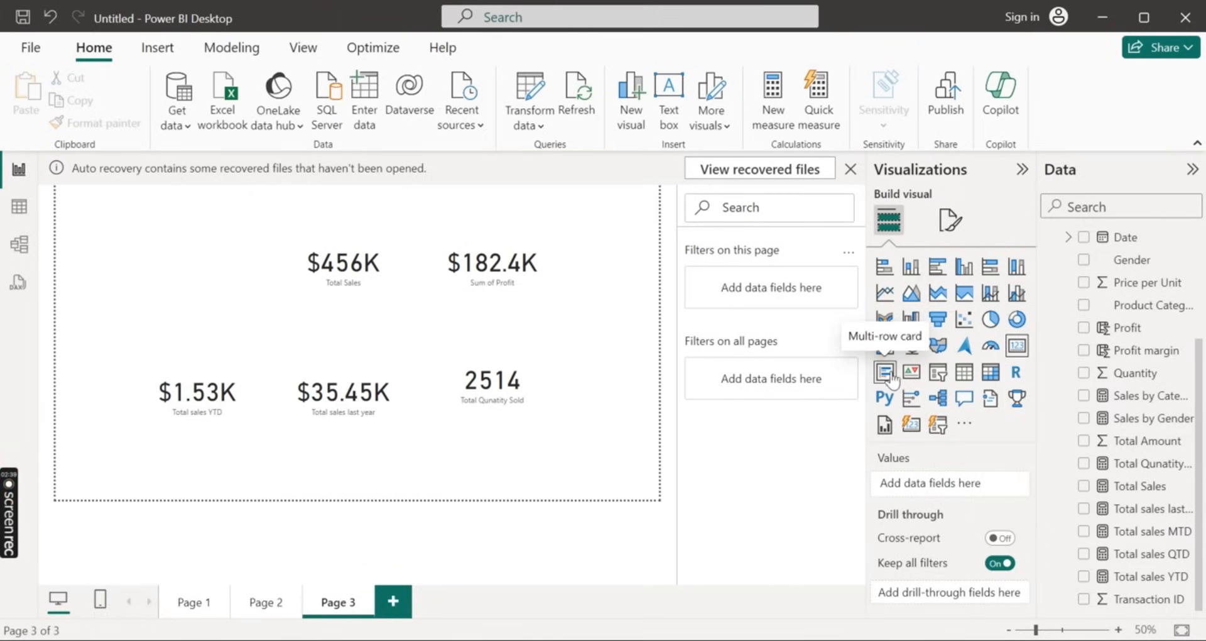
# Try a widened matrix of Quantity by Product Category, convert it to a table, and delete it
pyautogui.click(990, 373)
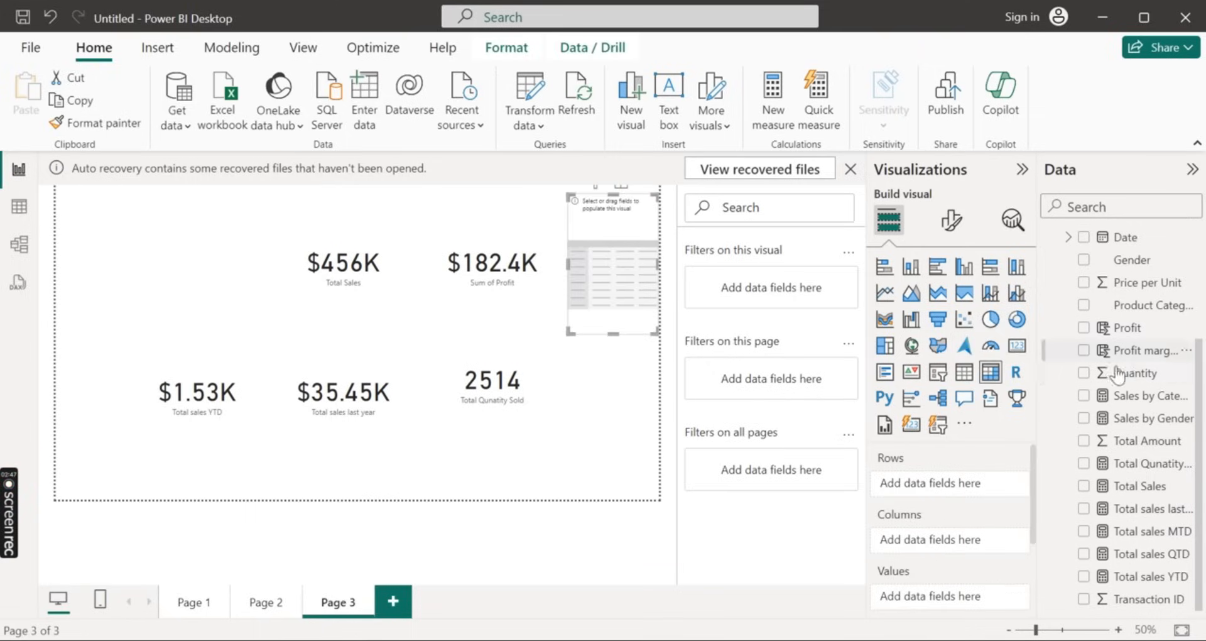
pyautogui.moveTo(1134, 375); pyautogui.dragTo(617, 243)
pyautogui.moveTo(1153, 305); pyautogui.dragTo(641, 232)
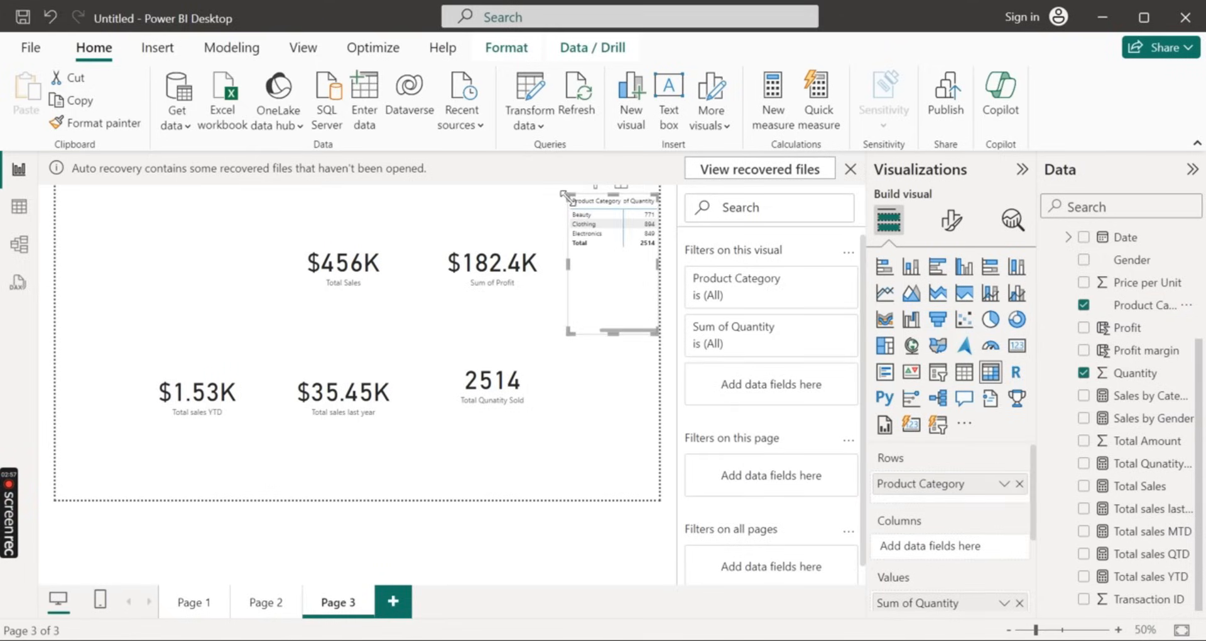
pyautogui.moveTo(568, 194); pyautogui.dragTo(479, 191)
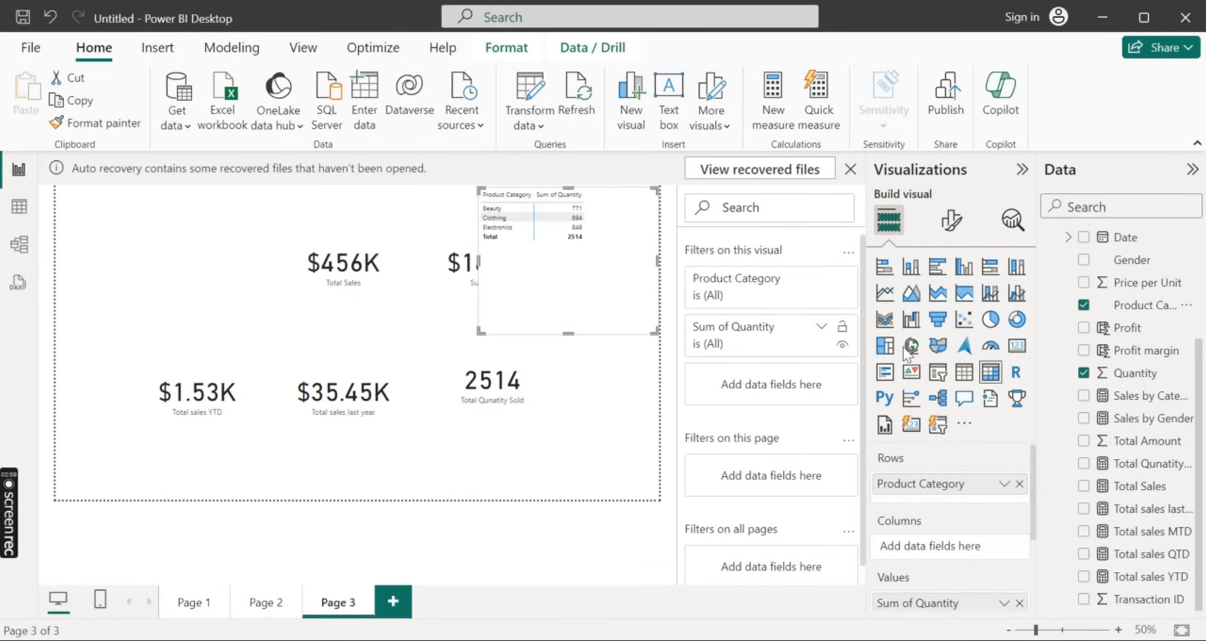
pyautogui.click(960, 375)
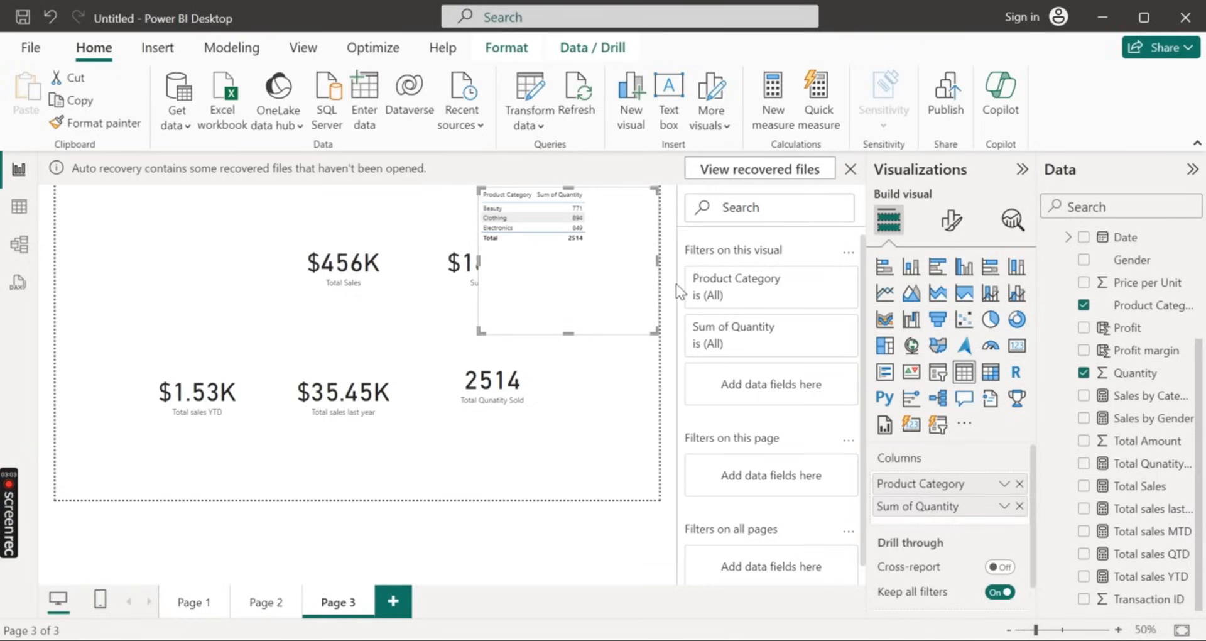
pyautogui.press('Delete')
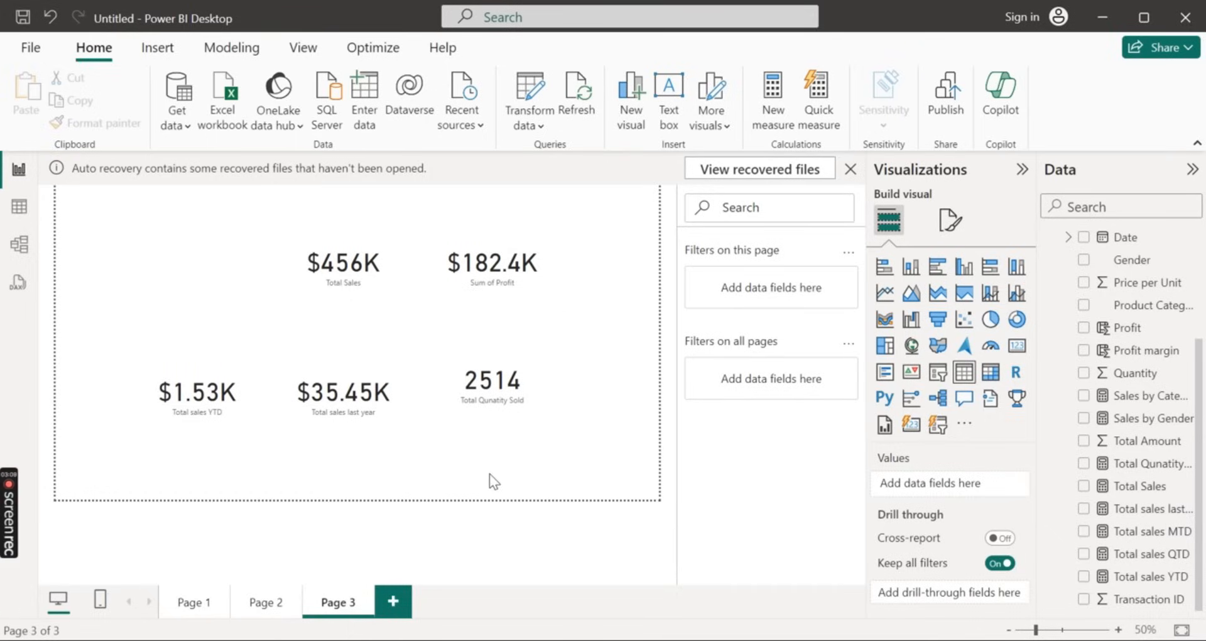
# Drill the Total Sales line chart on Page 1 up from day to month level
pyautogui.click(255, 607)
pyautogui.click(184, 607)
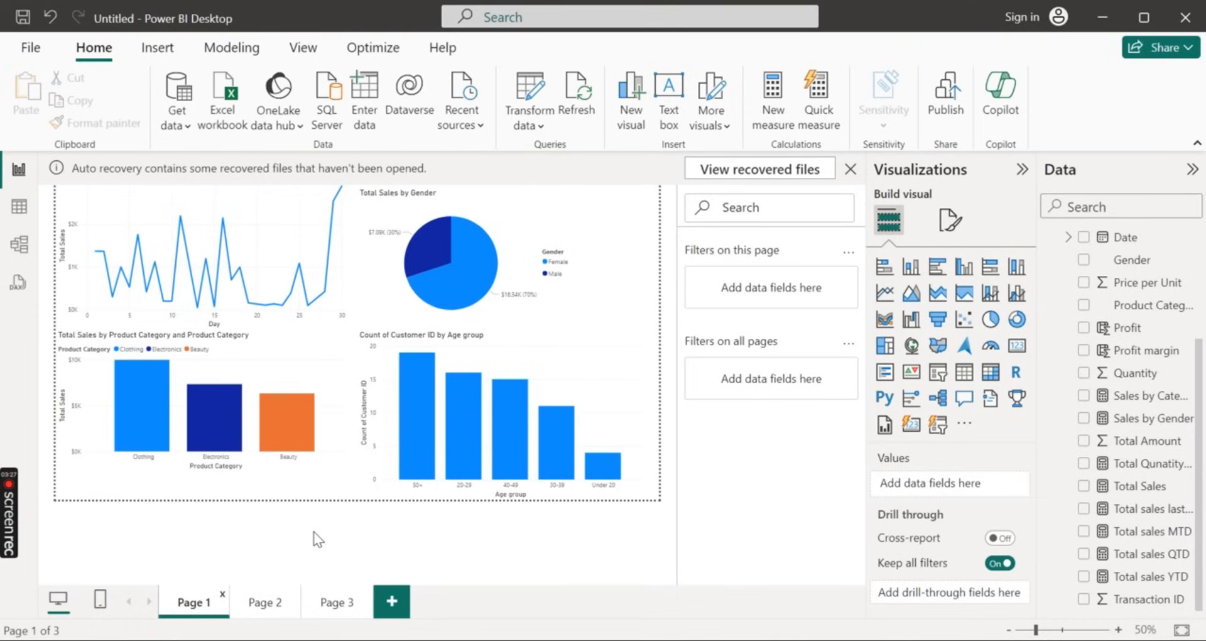
pyautogui.click(271, 213)
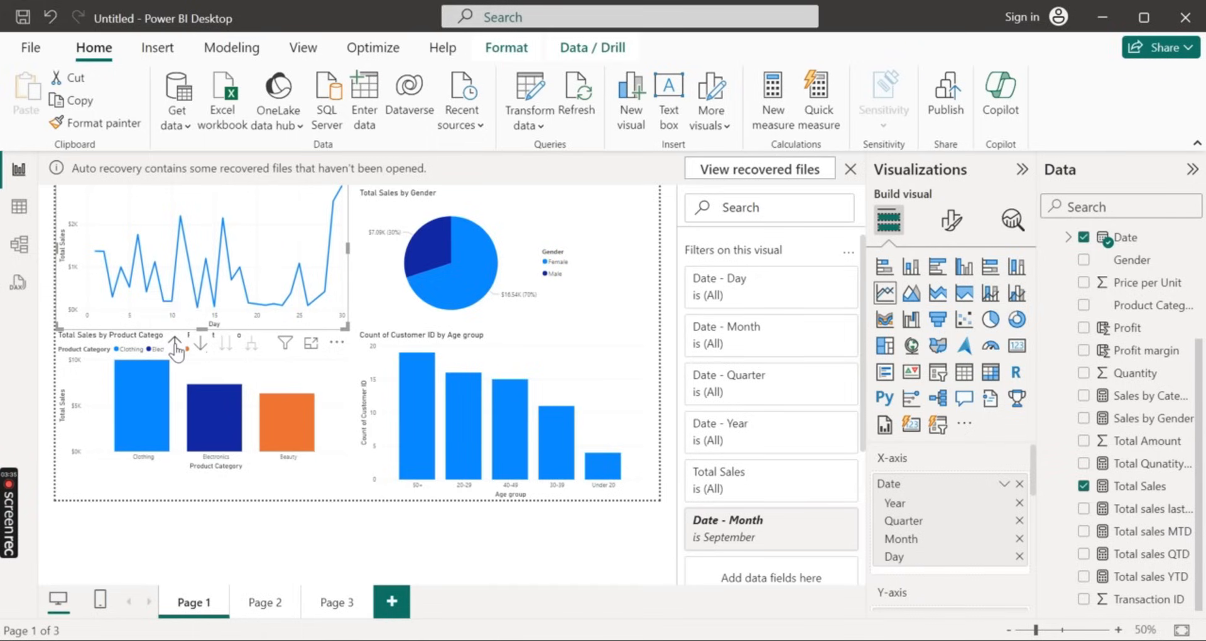
pyautogui.click(175, 344)
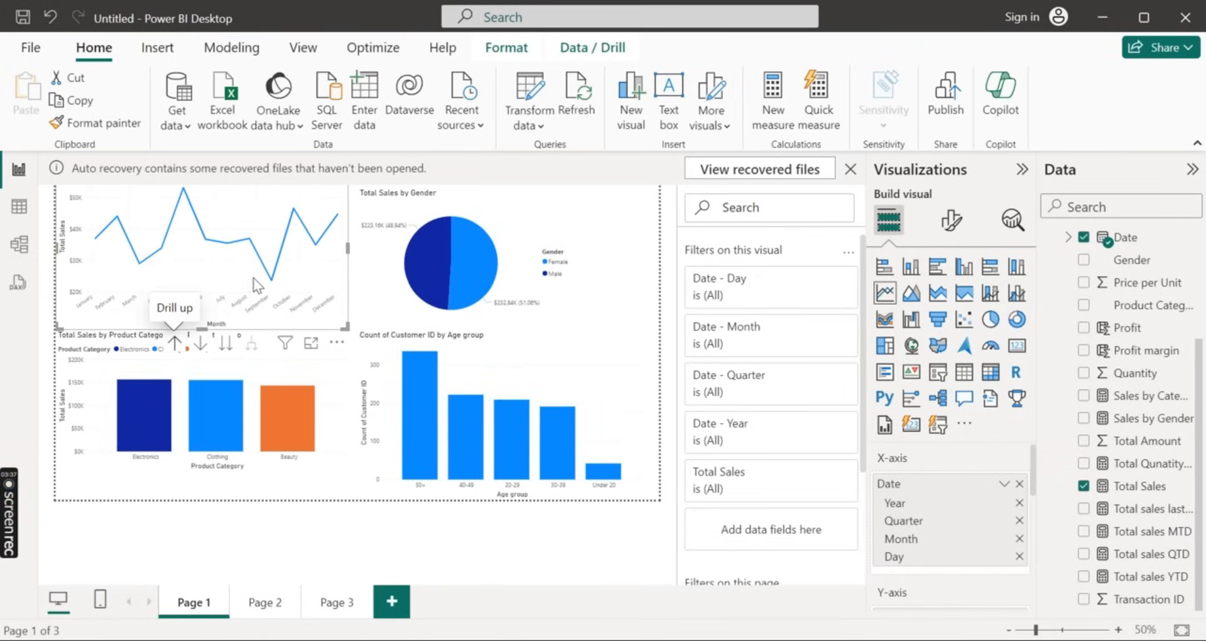
# Cross-highlight the Page 1 charts by April, clear the highlight, and turn on drill mode for the line chart
pyautogui.click(161, 249)
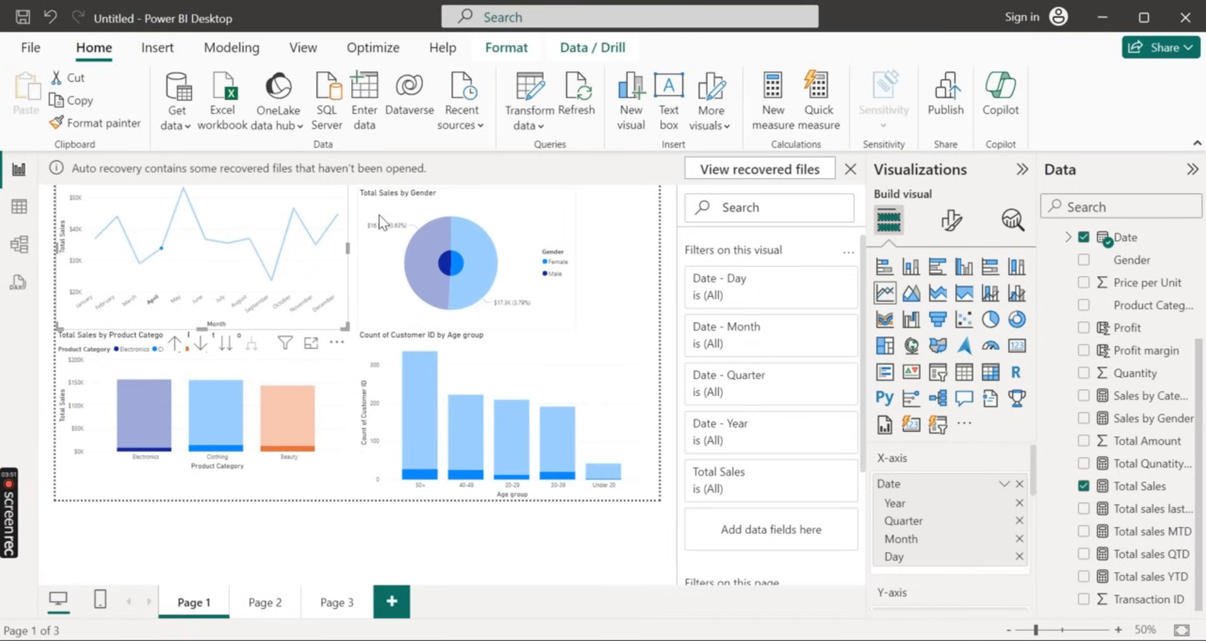
pyautogui.click(165, 262)
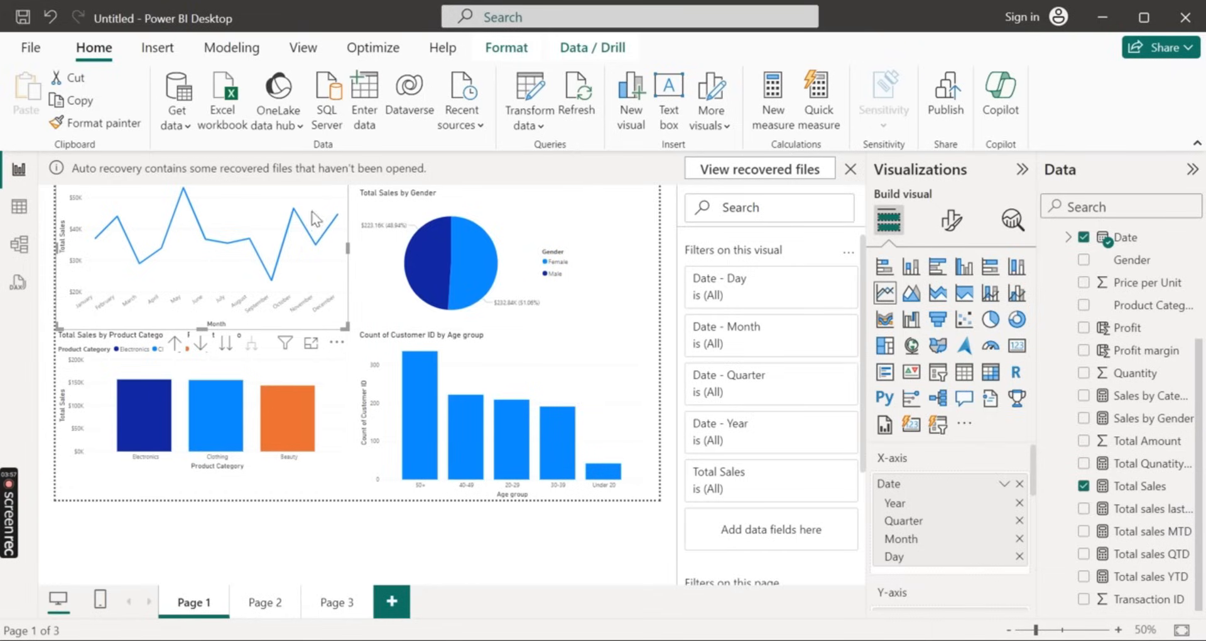
pyautogui.click(200, 343)
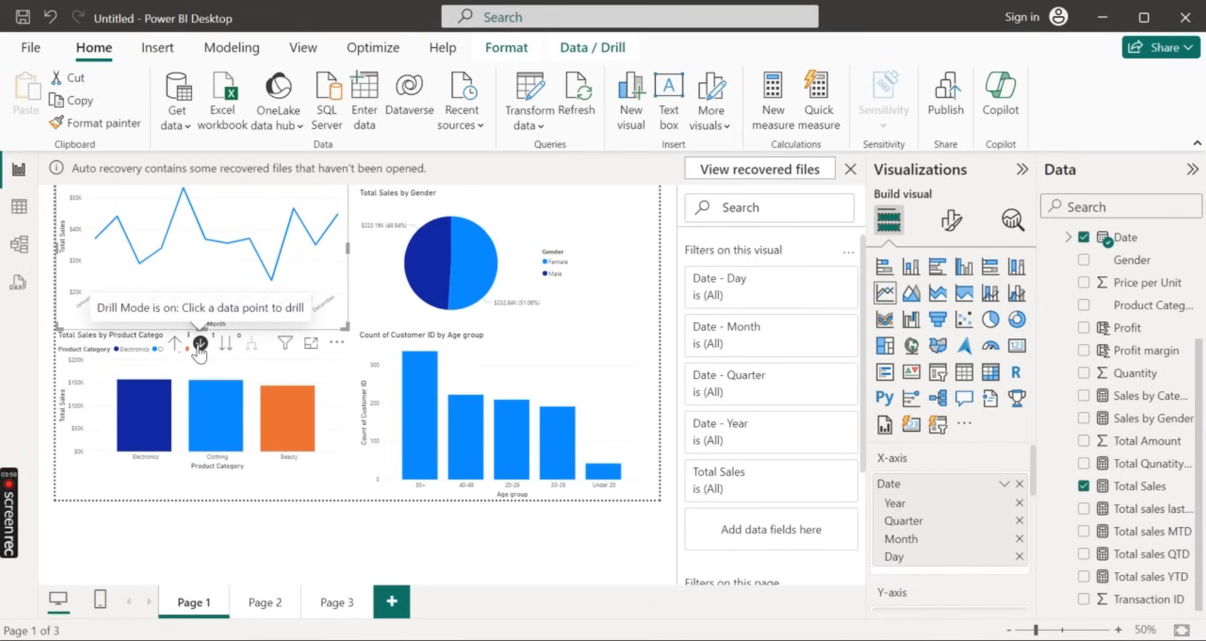
pyautogui.moveTo(440, 228)
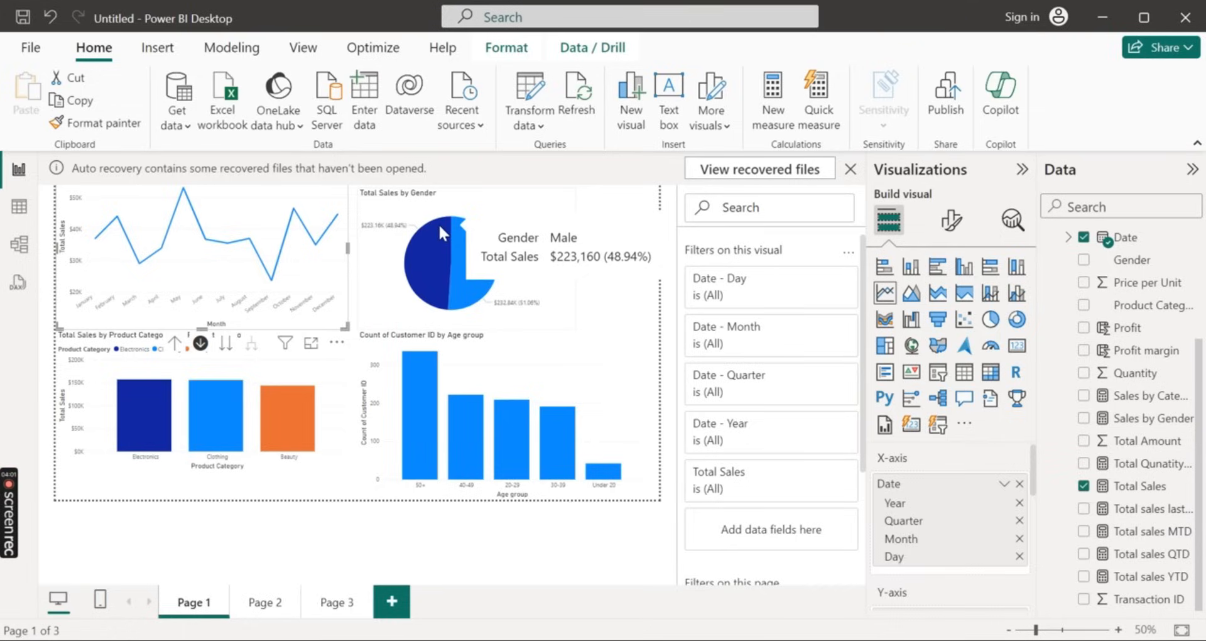
# Review the visuals on all three report pages, examining the profit margin segments and the Electronics quantity in the funnel on Page 2
pyautogui.click(261, 607)
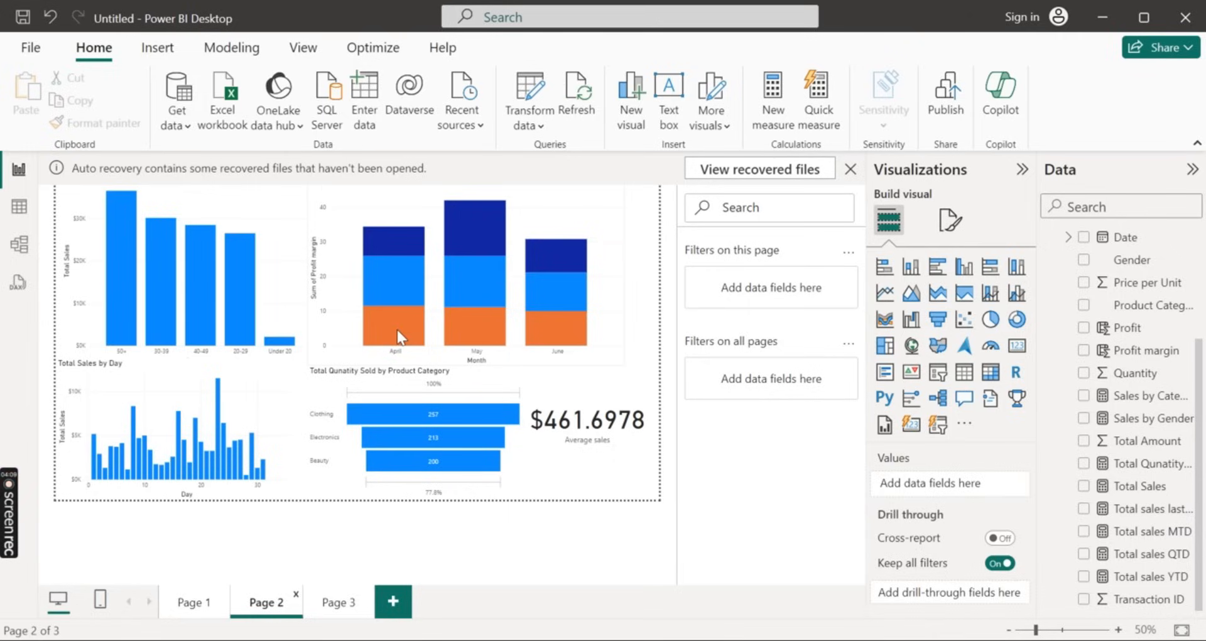
pyautogui.moveTo(397, 330)
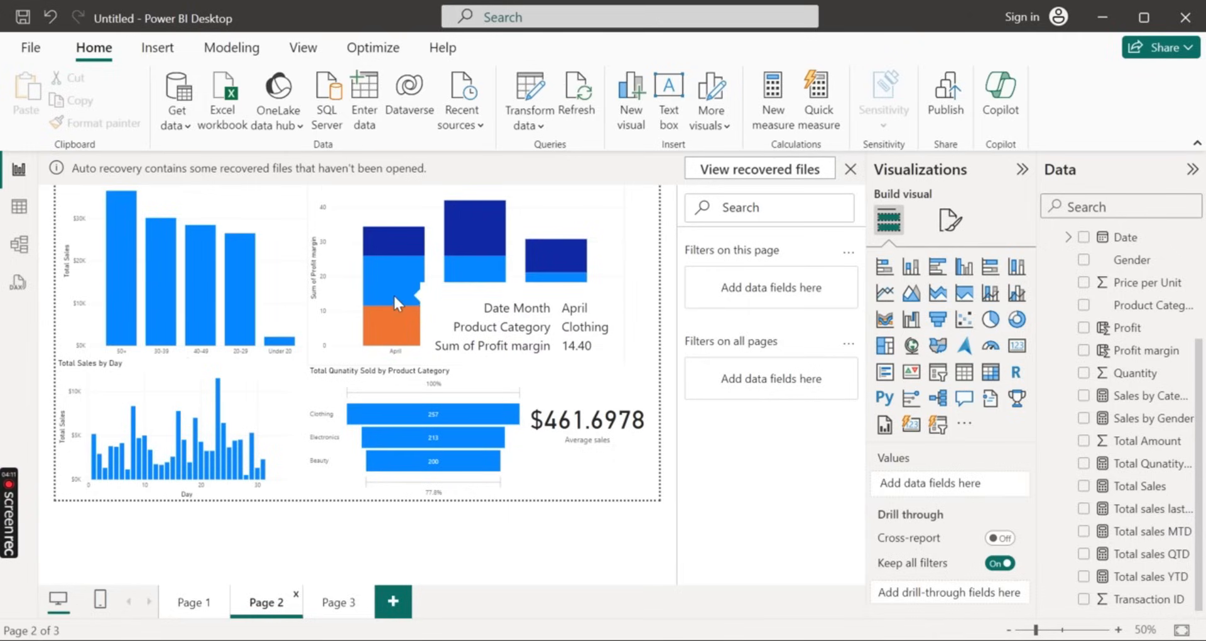
pyautogui.moveTo(401, 236)
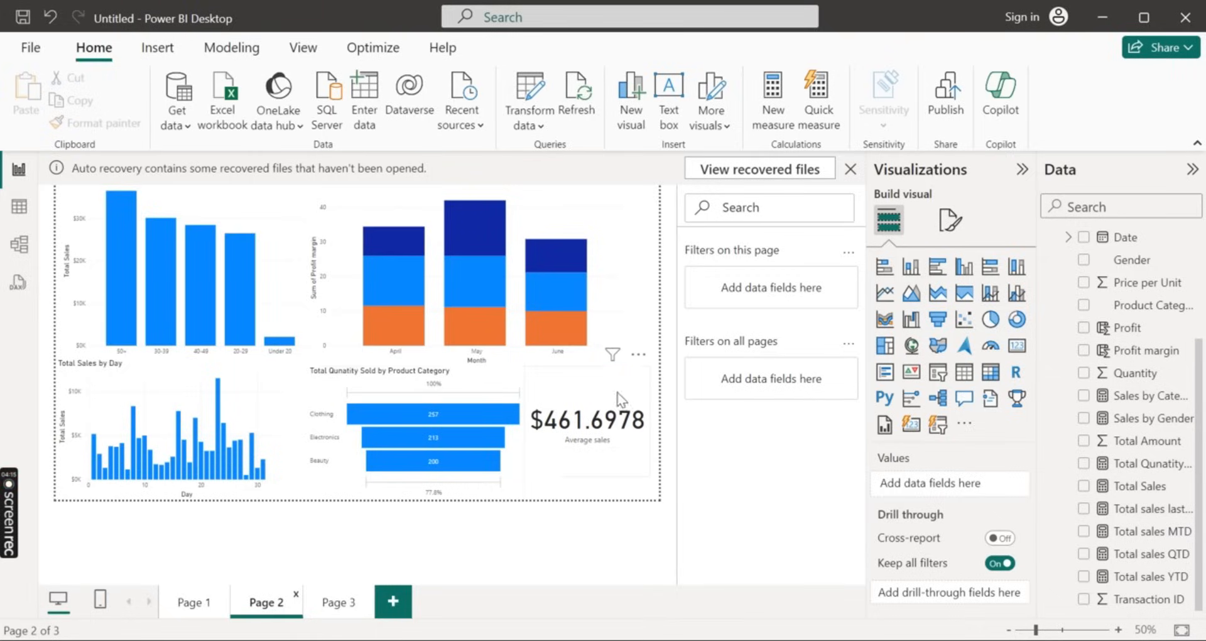
pyautogui.click(327, 604)
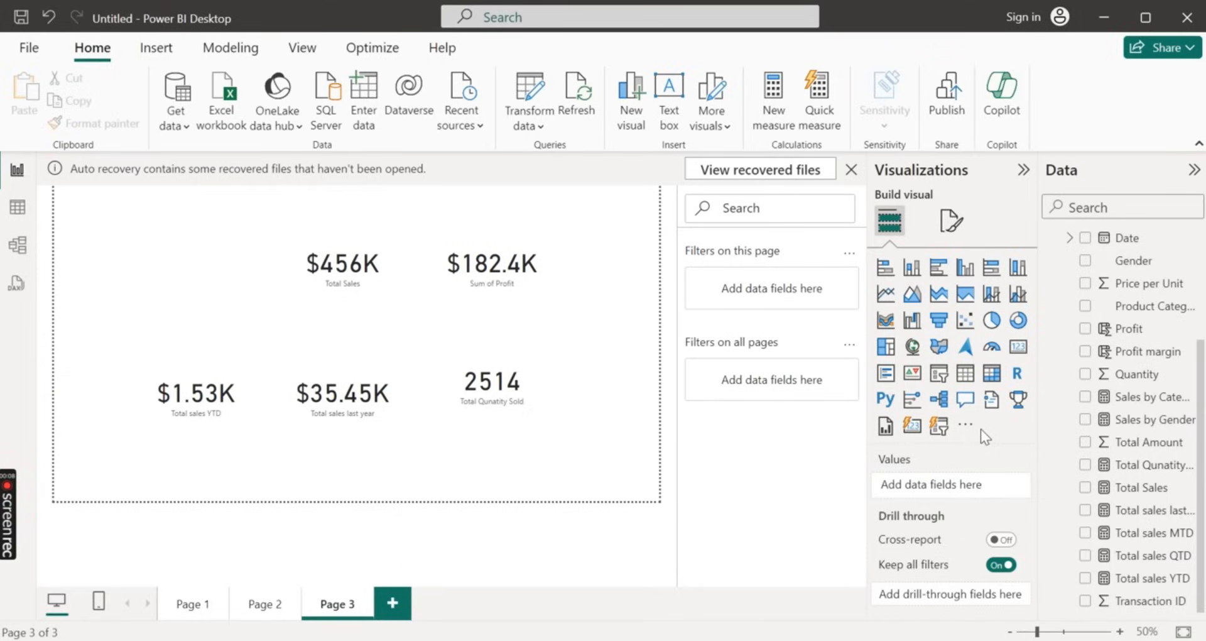
pyautogui.click(190, 613)
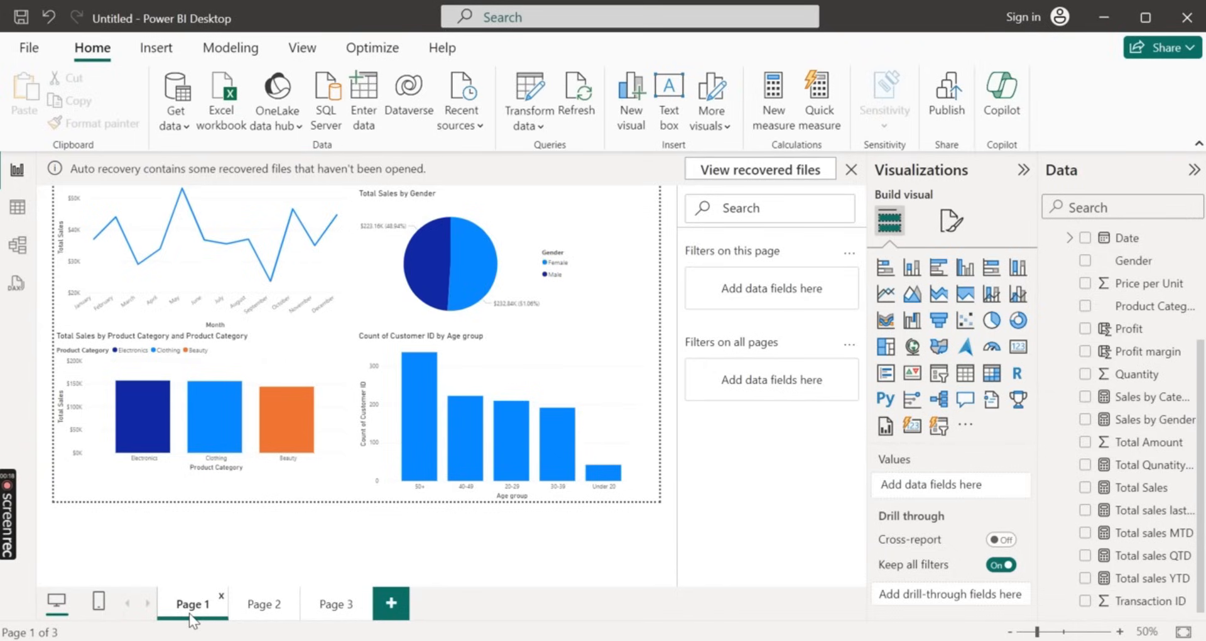
pyautogui.click(258, 607)
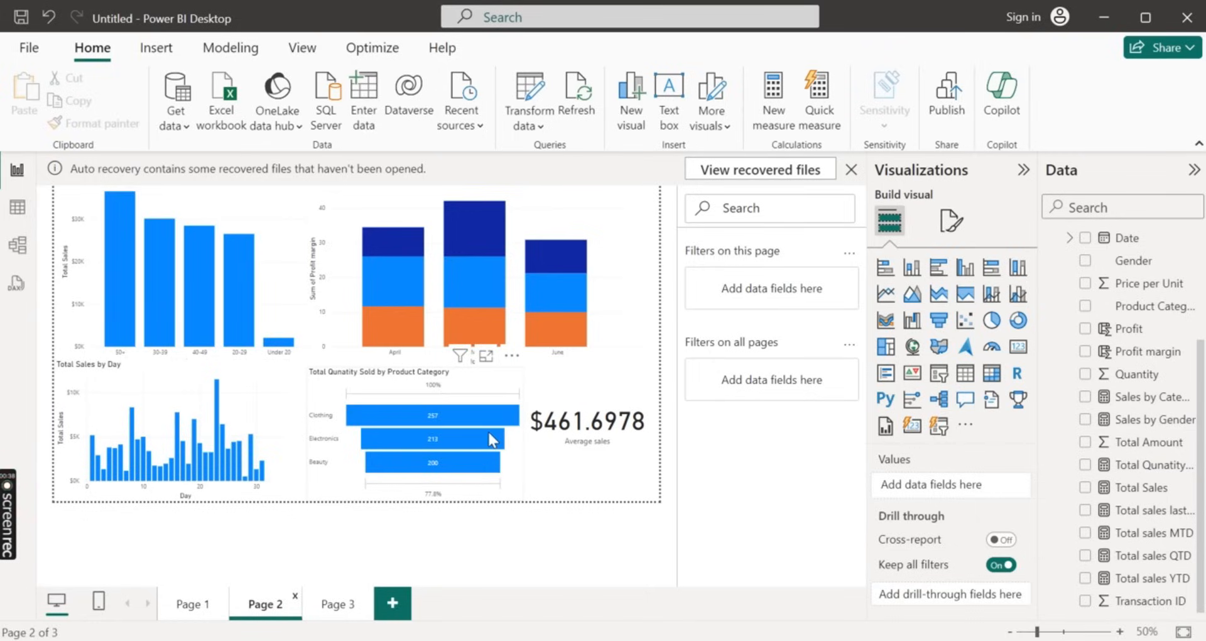
pyautogui.moveTo(488, 432)
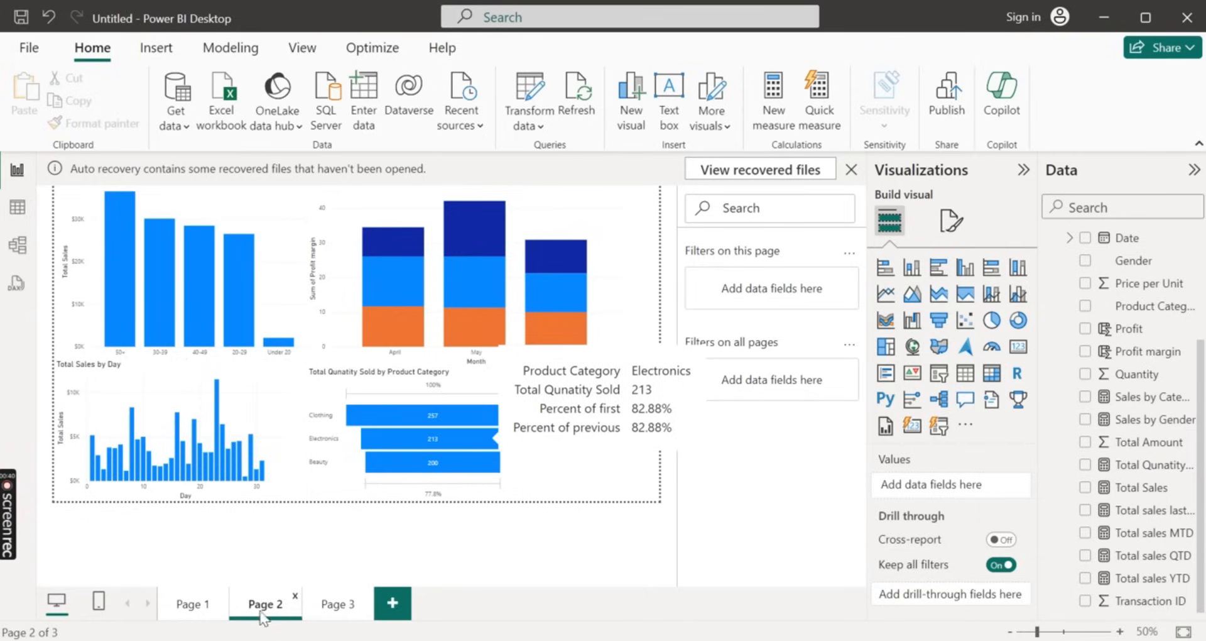
# Create a column chart of Total Qunatity Sold by Age group on Page 3, above the Total sales YTD card
pyautogui.click(323, 612)
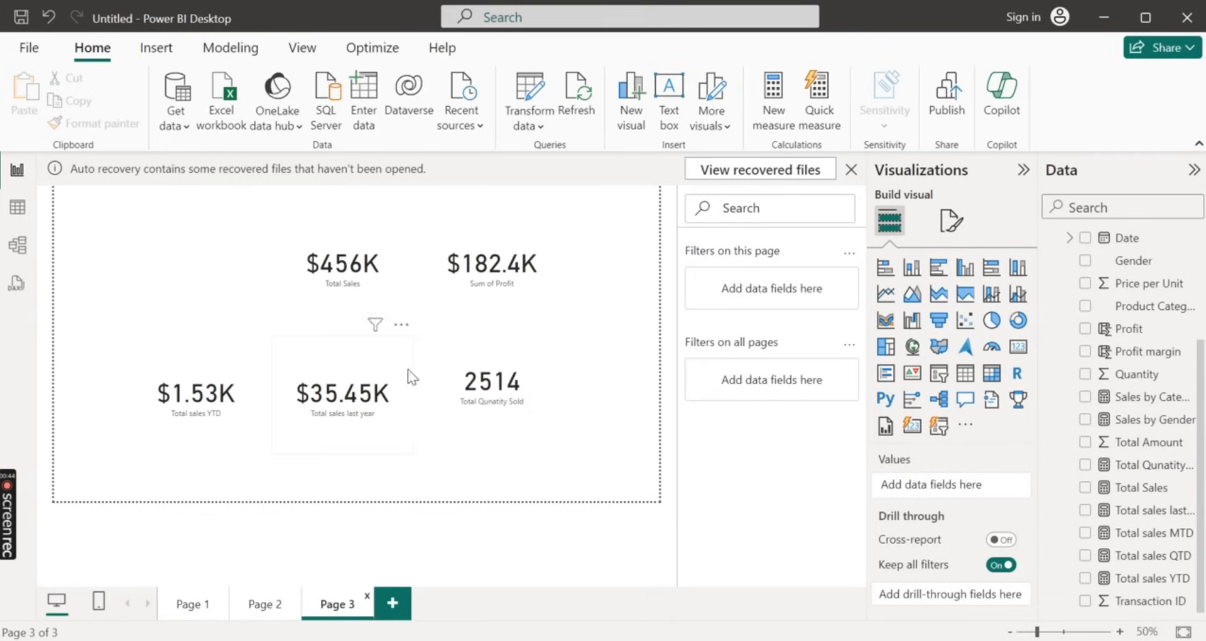
pyautogui.moveTo(1168, 464); pyautogui.dragTo(187, 280)
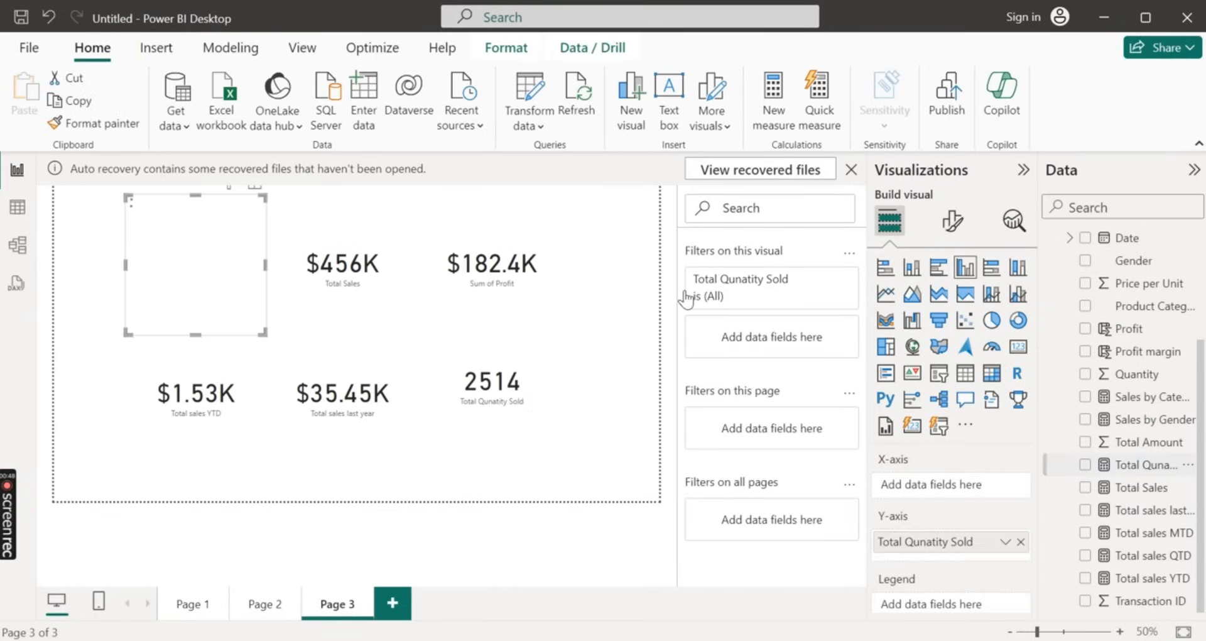
pyautogui.scroll(3, 1163, 343)
pyautogui.moveTo(1137, 285); pyautogui.dragTo(250, 247)
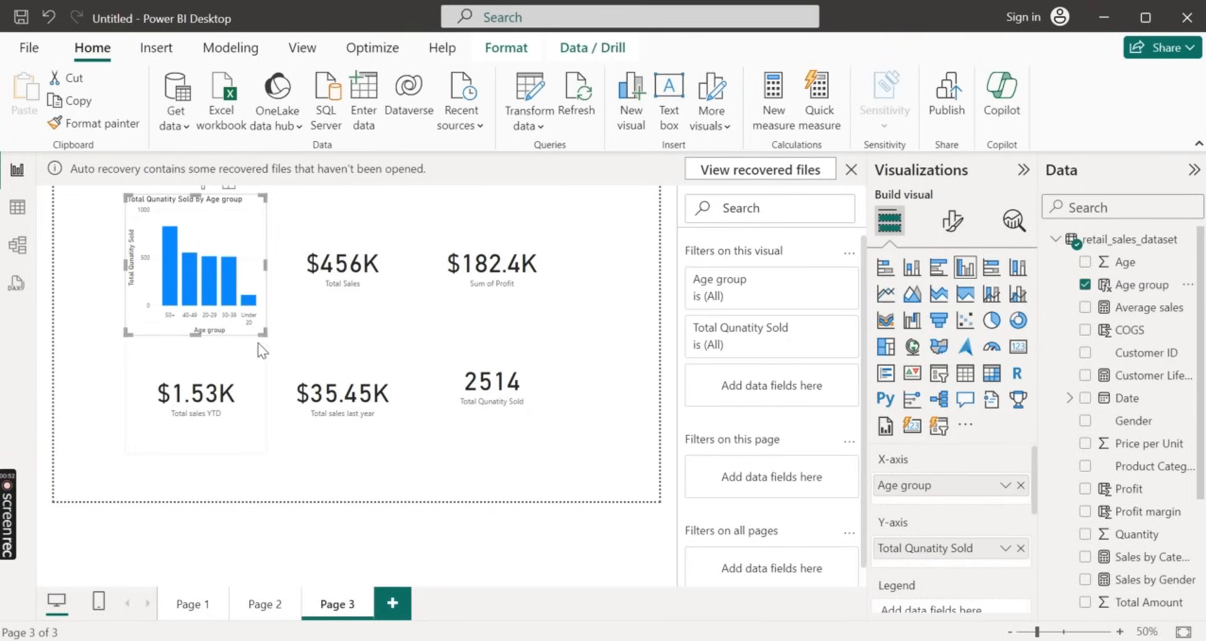
# Enlarge the Age group column chart on Page 3 and fit it into the page's upper-left corner beside the Total Sales card
pyautogui.moveTo(264, 334); pyautogui.dragTo(305, 356)
pyautogui.moveTo(379, 388); pyautogui.dragTo(381, 390)
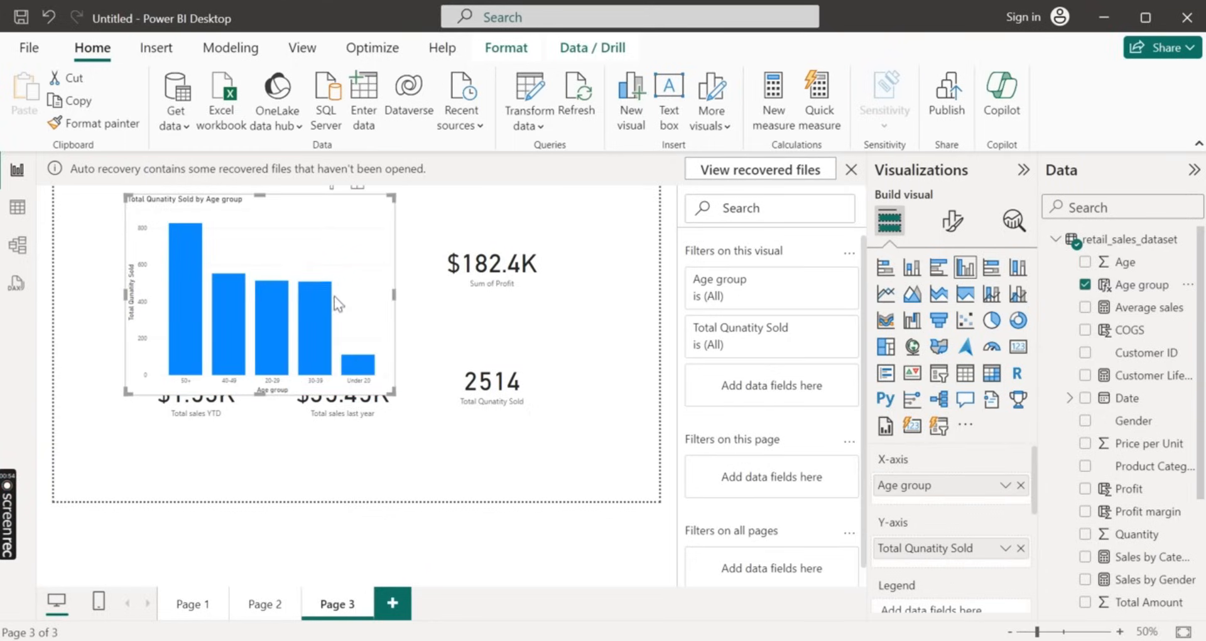
pyautogui.moveTo(335, 295); pyautogui.dragTo(250, 233)
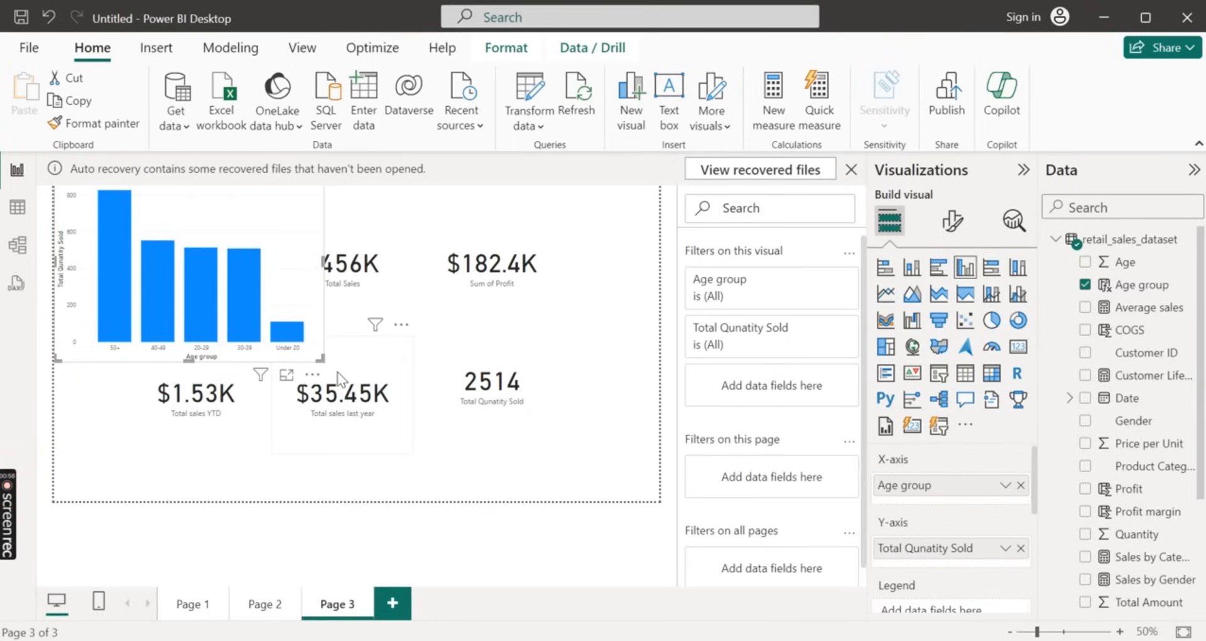
pyautogui.moveTo(321, 357); pyautogui.dragTo(247, 342)
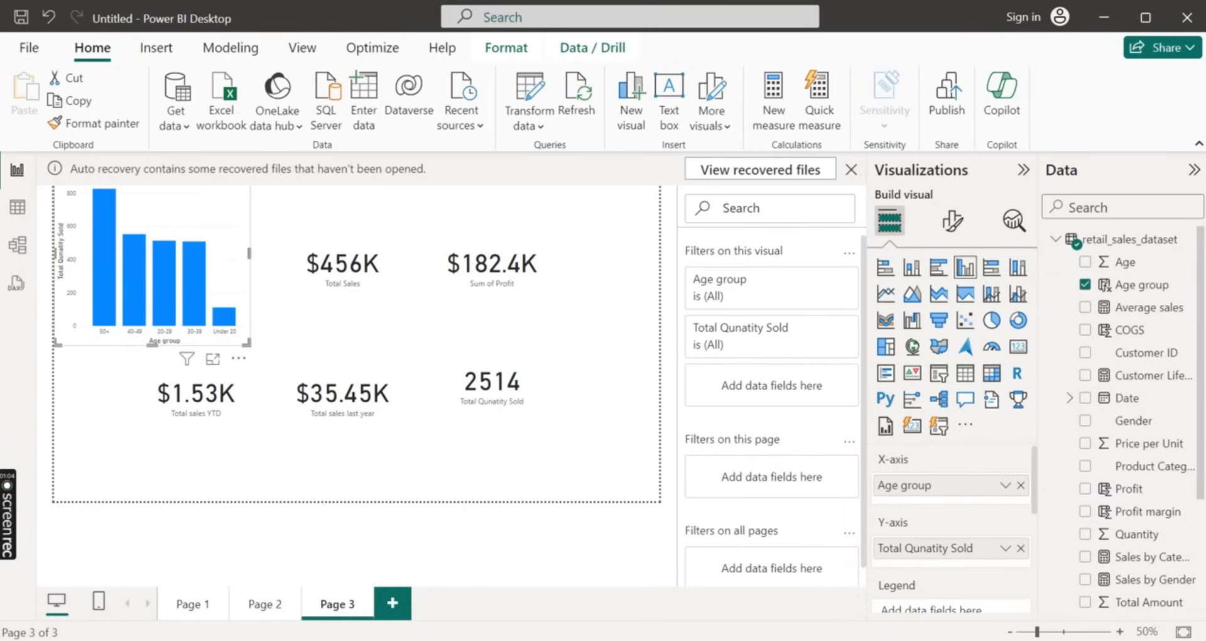
# Change the Age group chart to a stacked column chart and use Age group as its legend
pyautogui.scroll(-3, 1156, 377)
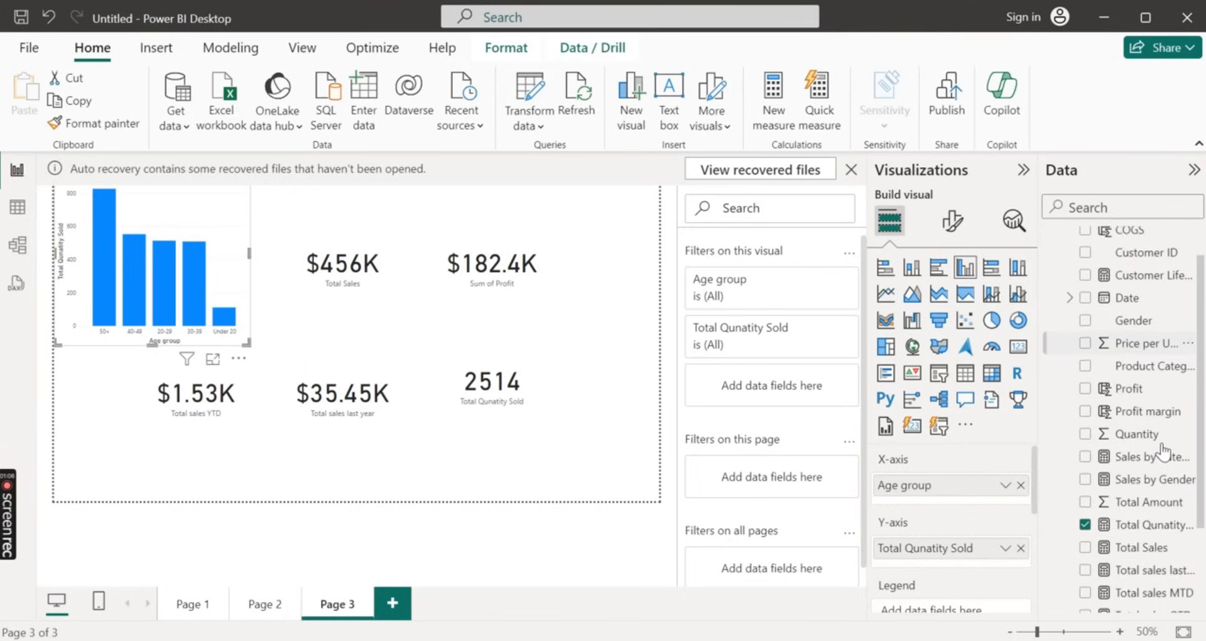
pyautogui.scroll(3, 1162, 443)
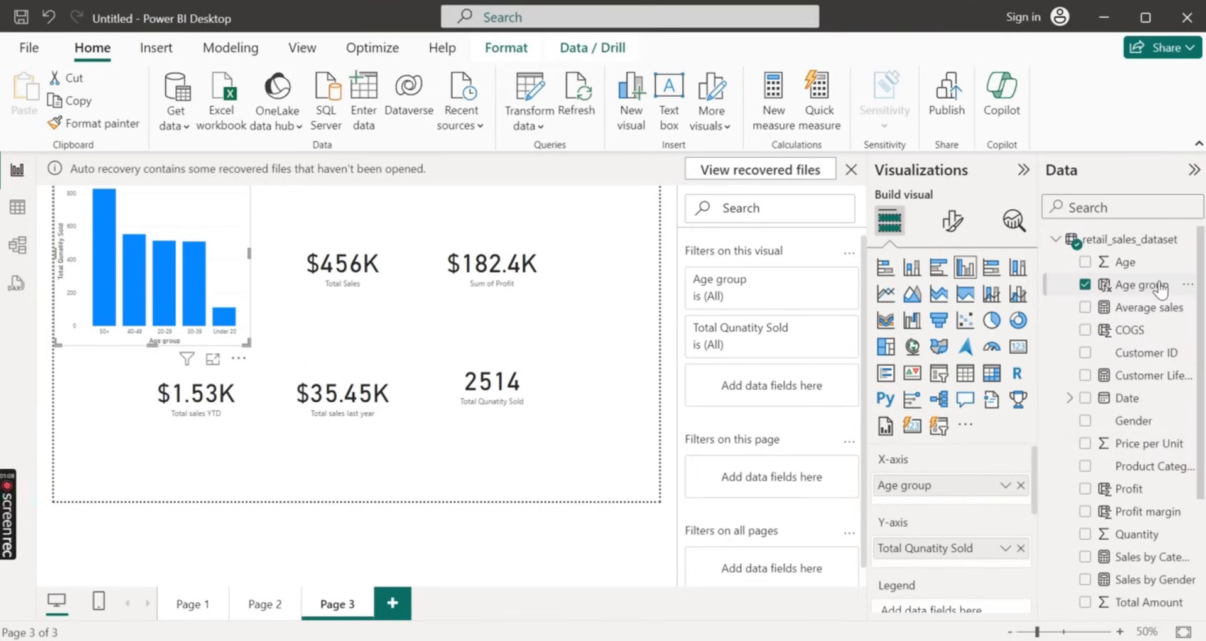
pyautogui.moveTo(1159, 288); pyautogui.dragTo(996, 605)
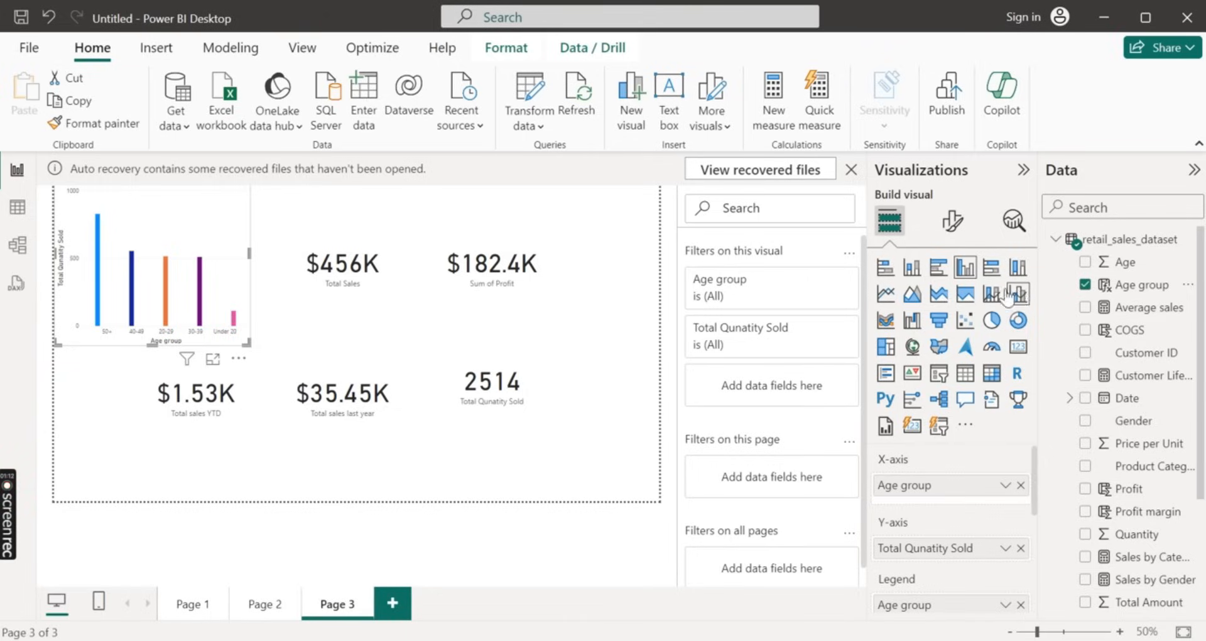
pyautogui.click(913, 268)
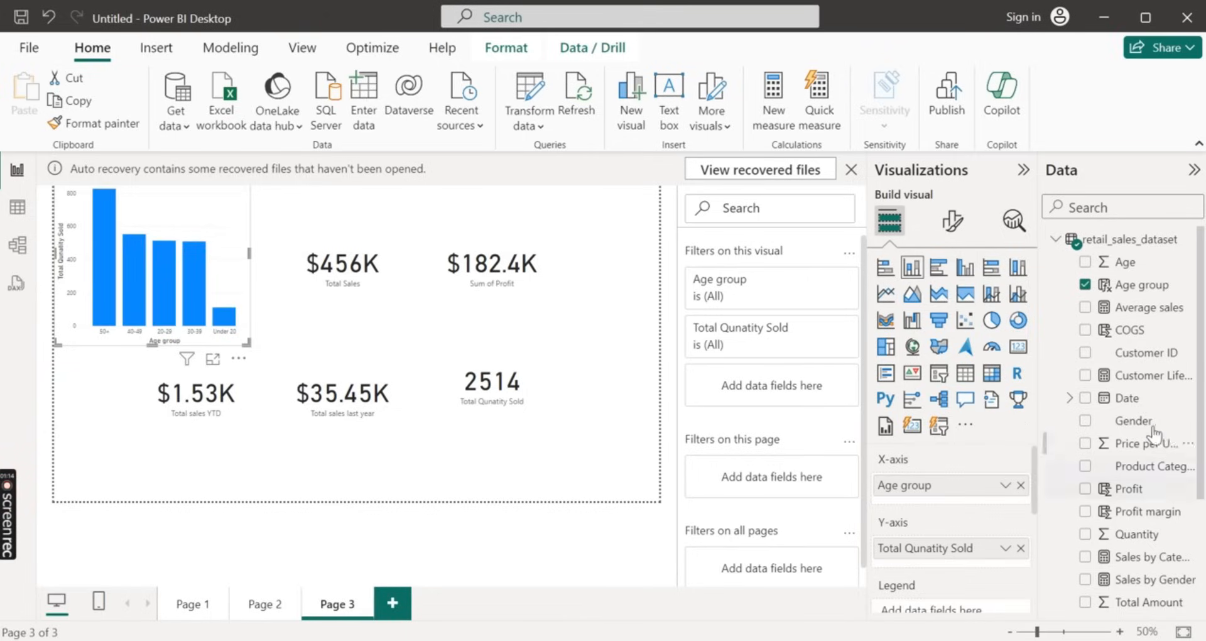
pyautogui.moveTo(1142, 290); pyautogui.dragTo(973, 509)
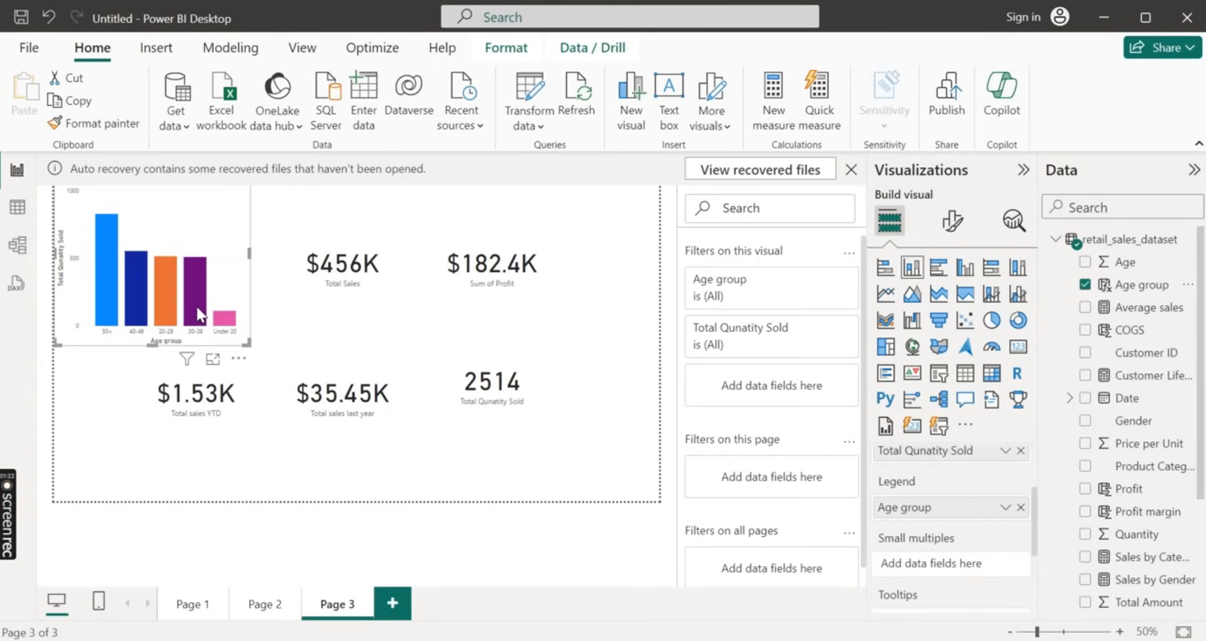
# Examine the Total Qunatity Sold values of the 40-49 and 50+ age group columns
pyautogui.moveTo(200, 312)
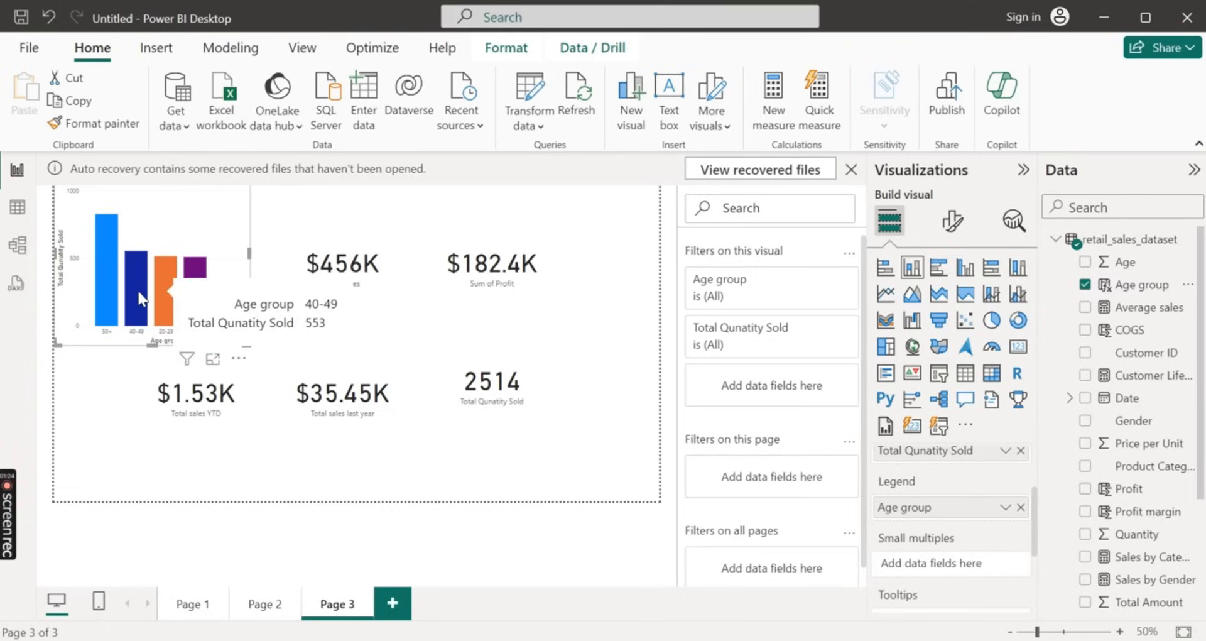
pyautogui.moveTo(100, 293)
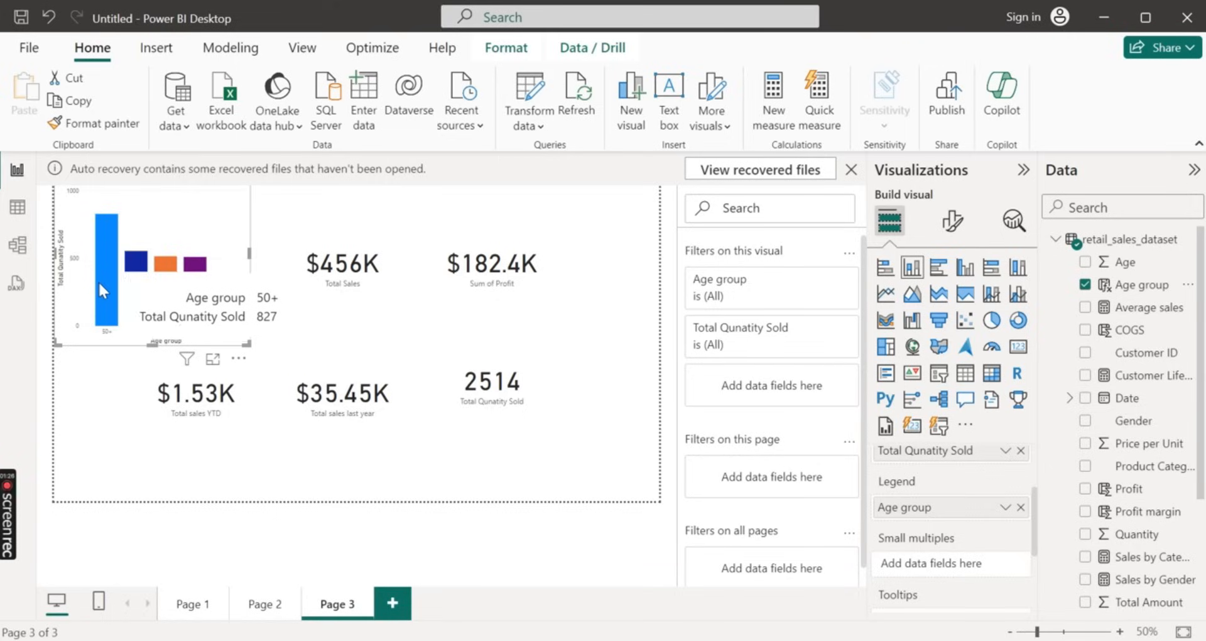
pyautogui.moveTo(147, 297)
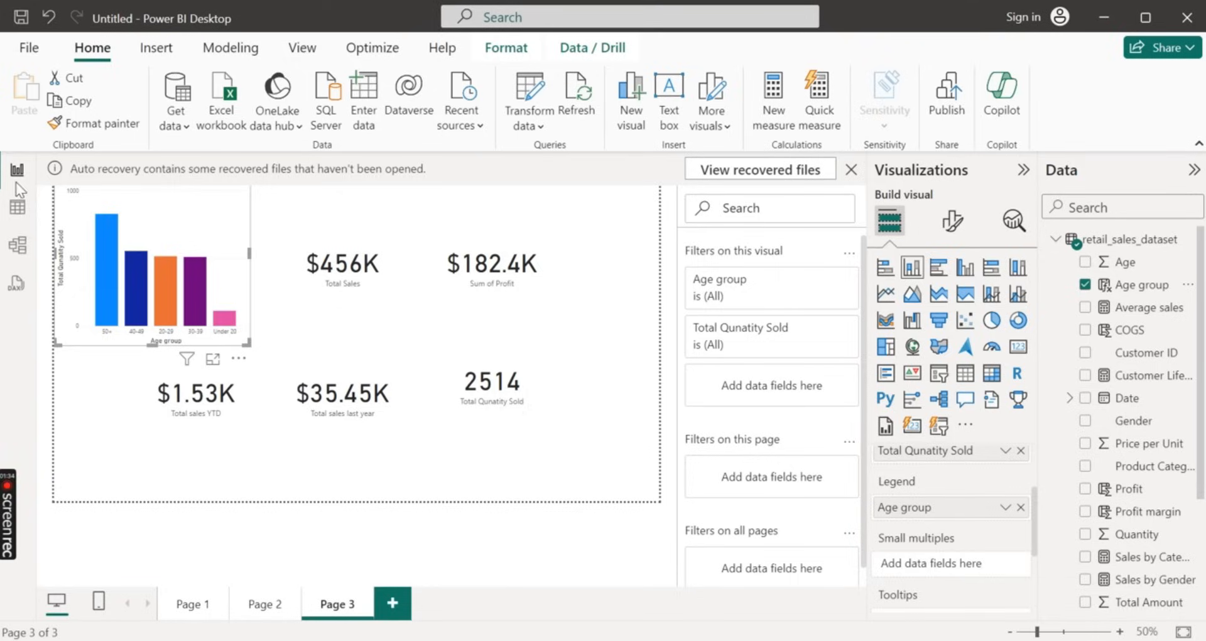
pyautogui.moveTo(12, 539)
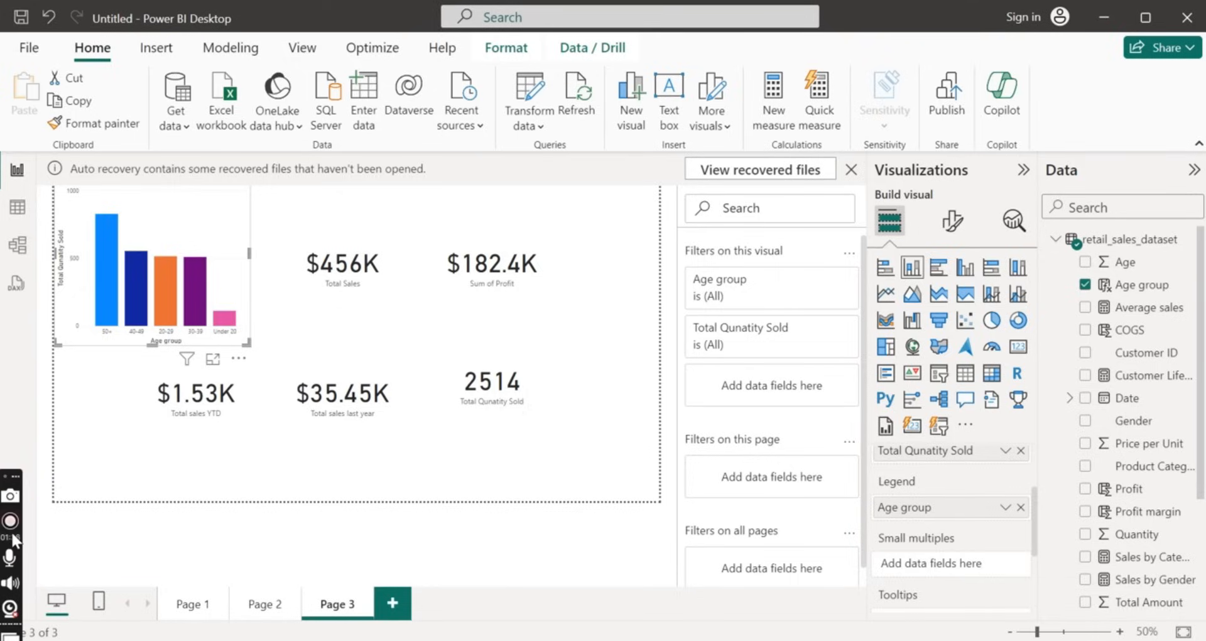